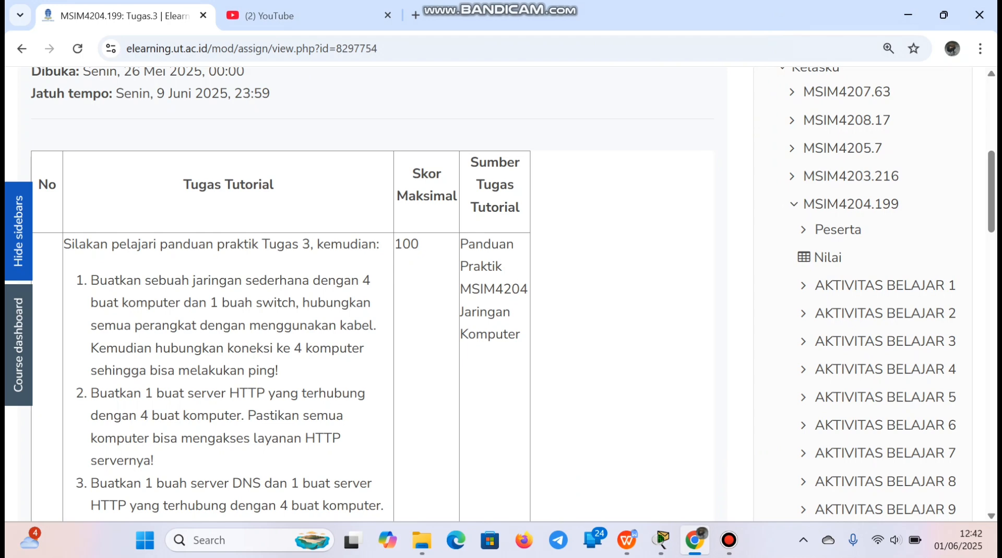
Read the networking tasks listed in the Tugas 3 assignment, including the four-computer, one-switch exercise
{"action": "scroll", "coordinate": [366, 292], "scroll_direction": "down", "scroll_amount": 3}
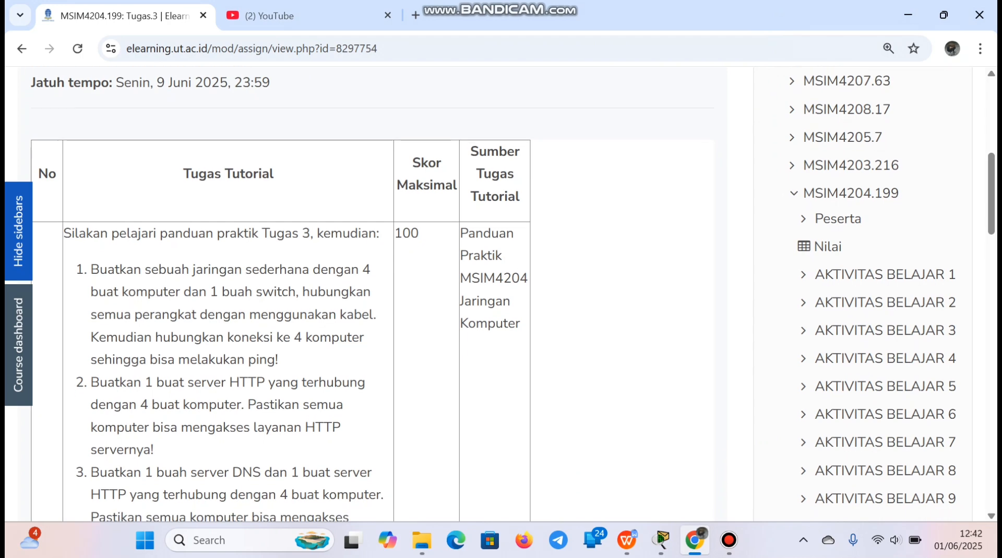
{"action": "scroll", "coordinate": [366, 293], "scroll_direction": "down", "scroll_amount": 5}
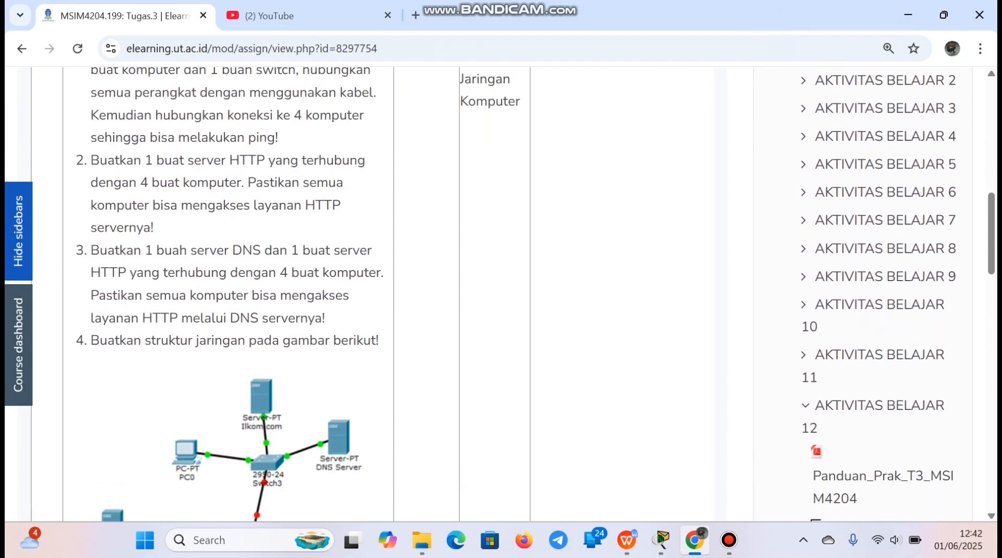
{"action": "scroll", "coordinate": [365, 293], "scroll_direction": "up", "scroll_amount": 7}
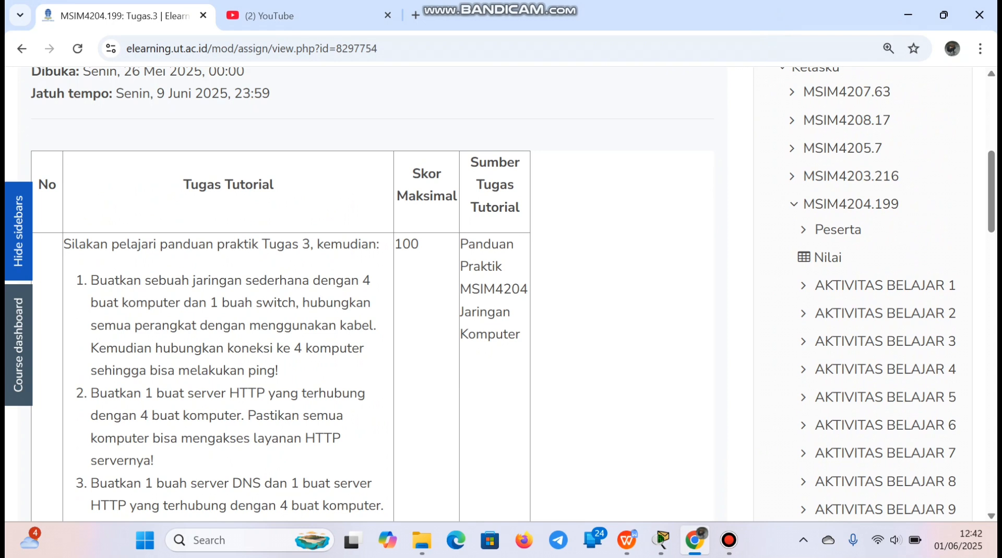
{"action": "left_click_drag", "start_coordinate": [90, 281], "coordinate": [288, 282]}
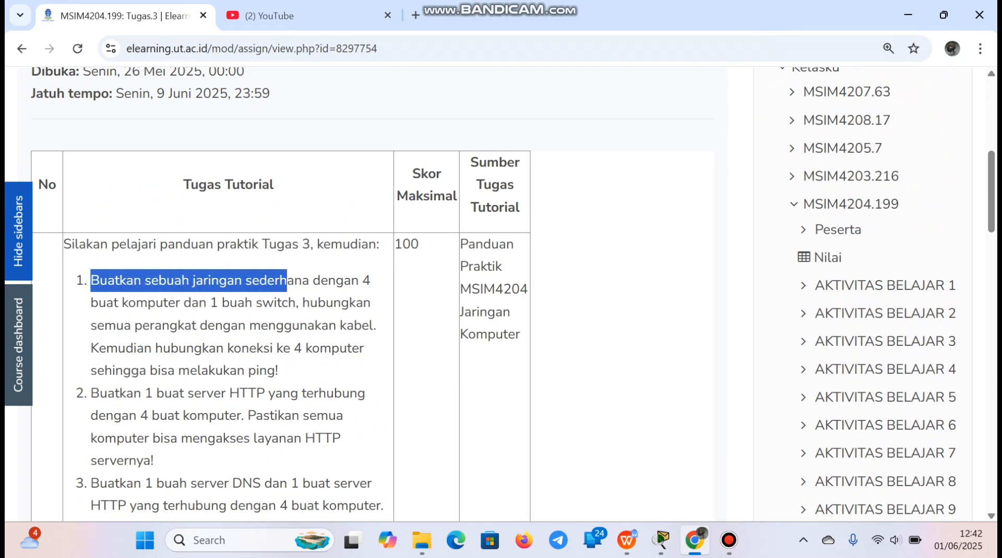
{"action": "left_click", "coordinate": [288, 282]}
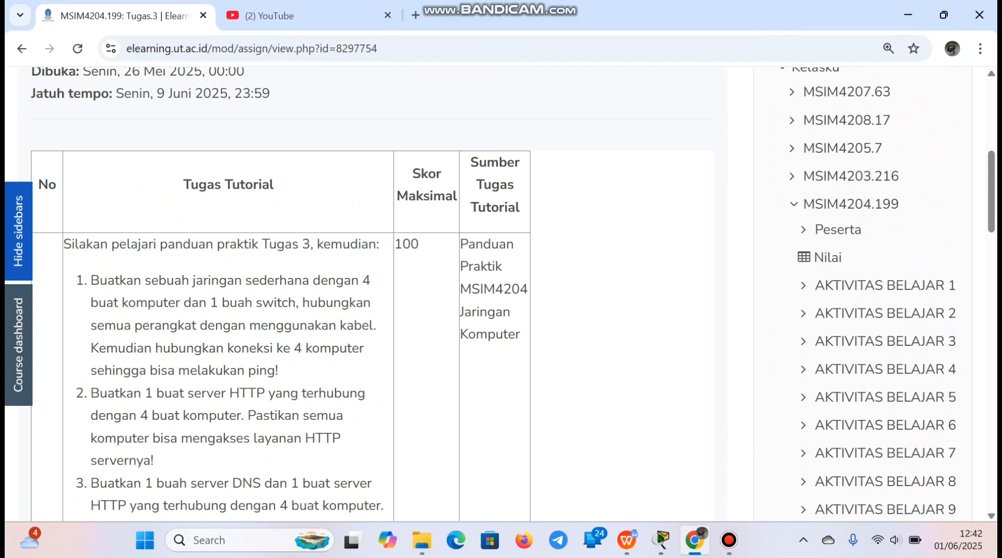
{"action": "scroll", "coordinate": [366, 293], "scroll_direction": "down", "scroll_amount": 1}
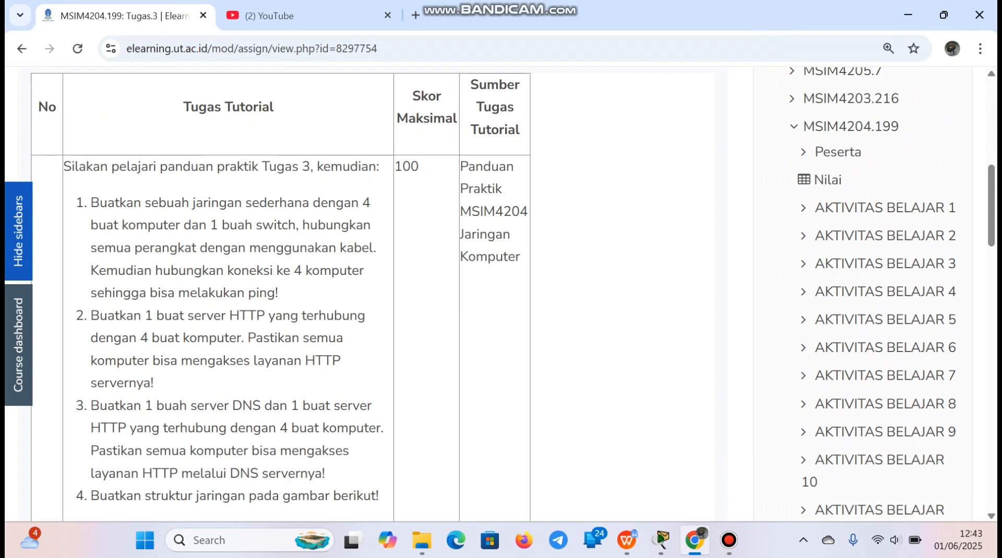
Switch to Cisco Packet Tracer and place four PC-PT computers in a row across the logical workspace
{"action": "mouse_move", "coordinate": [661, 542]}
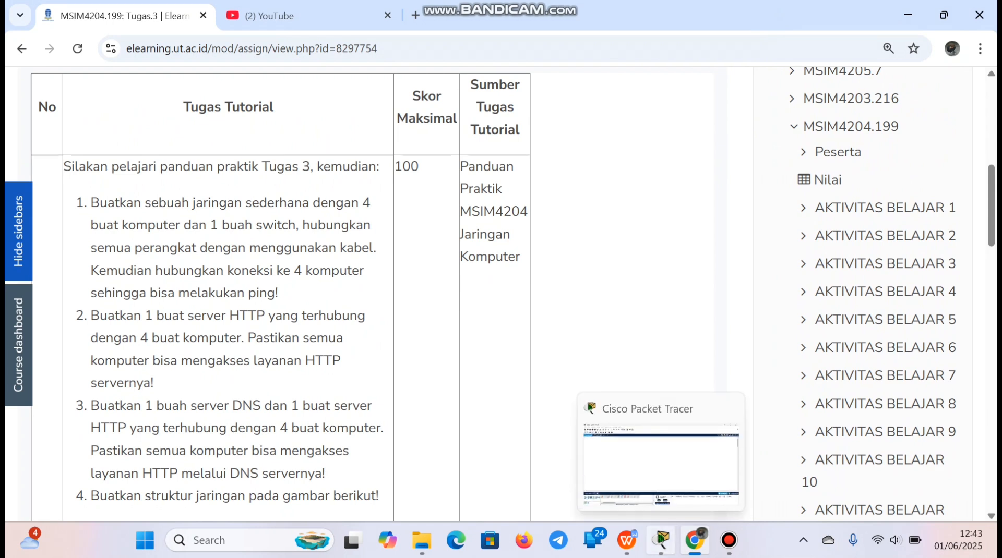
{"action": "left_click", "coordinate": [661, 543]}
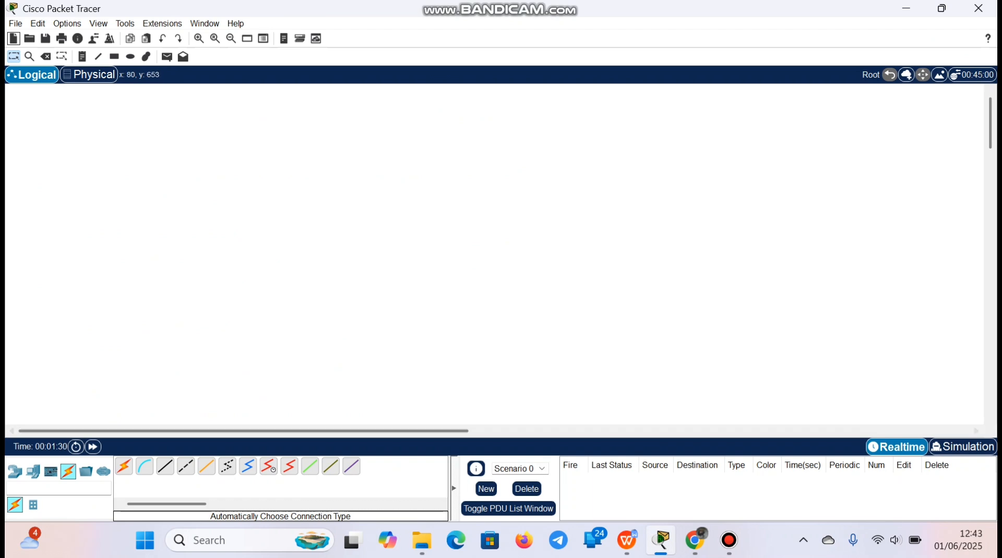
{"action": "left_click", "coordinate": [32, 471]}
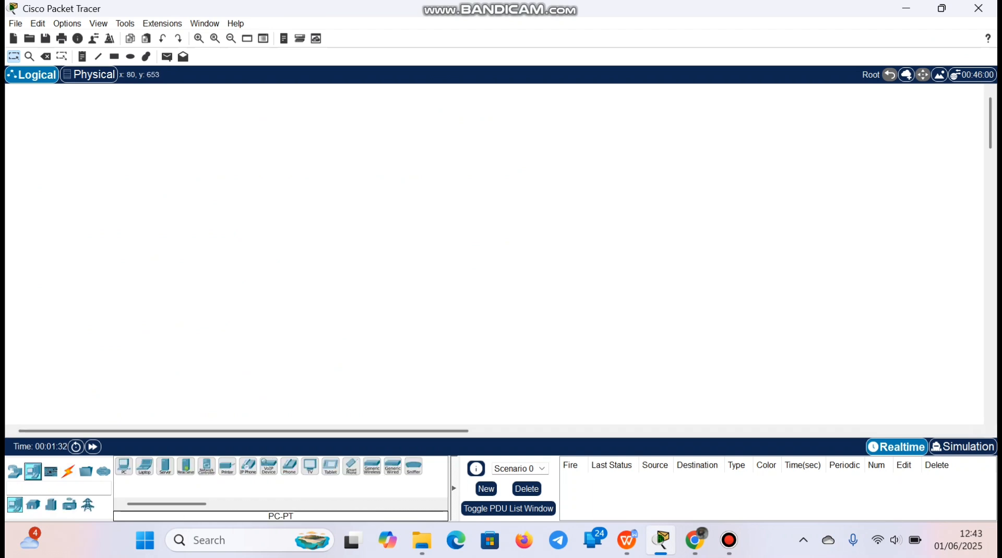
{"action": "left_click_drag", "start_coordinate": [124, 467], "coordinate": [197, 217]}
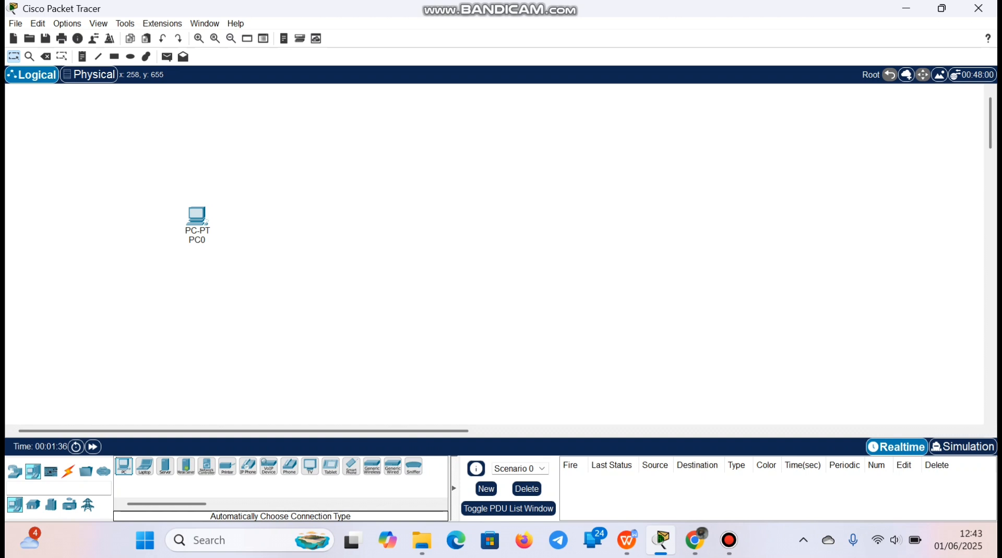
{"action": "left_click_drag", "start_coordinate": [123, 467], "coordinate": [314, 223]}
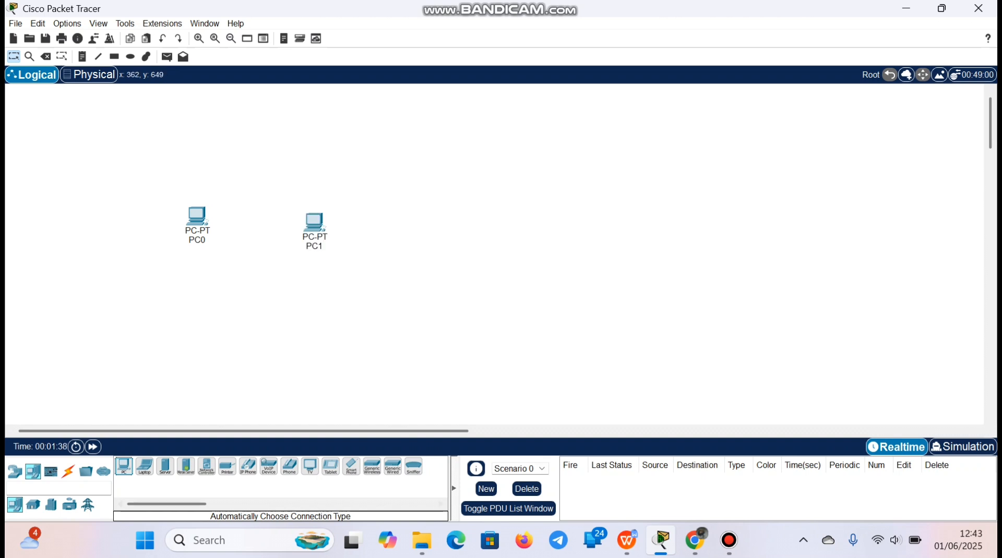
{"action": "left_click_drag", "start_coordinate": [124, 467], "coordinate": [445, 223]}
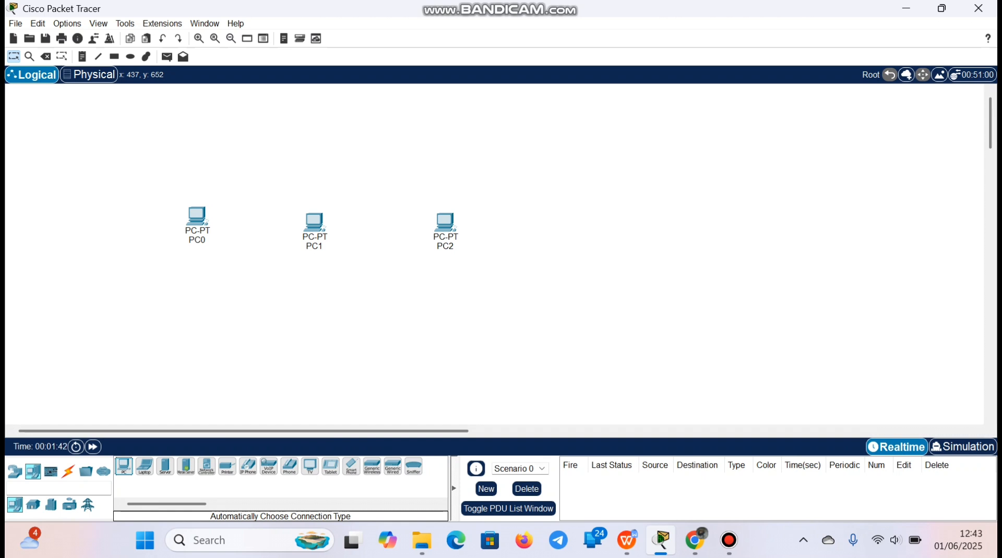
{"action": "left_click_drag", "start_coordinate": [124, 466], "coordinate": [572, 223]}
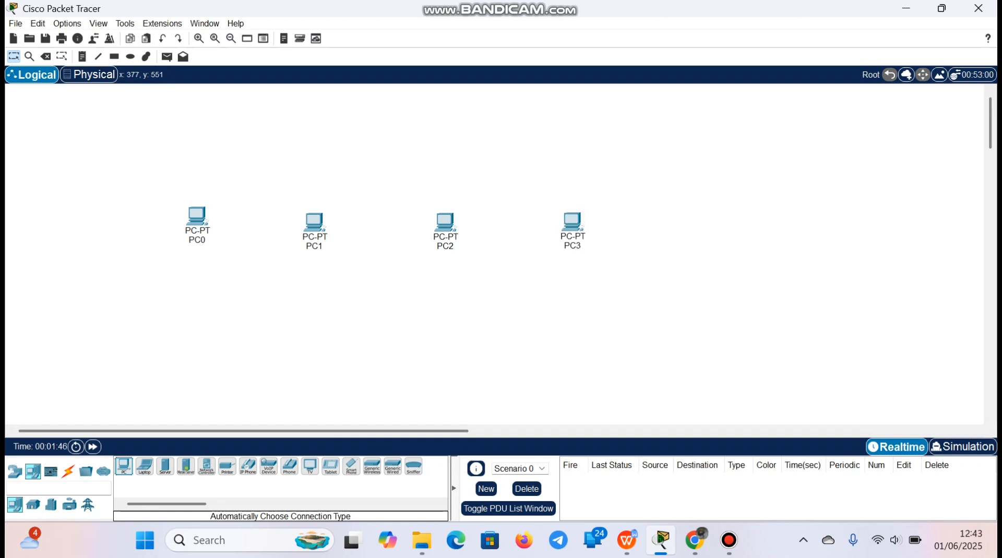
Place one 2960 switch in the workspace, centred below the row of PCs
{"action": "left_click", "coordinate": [15, 472]}
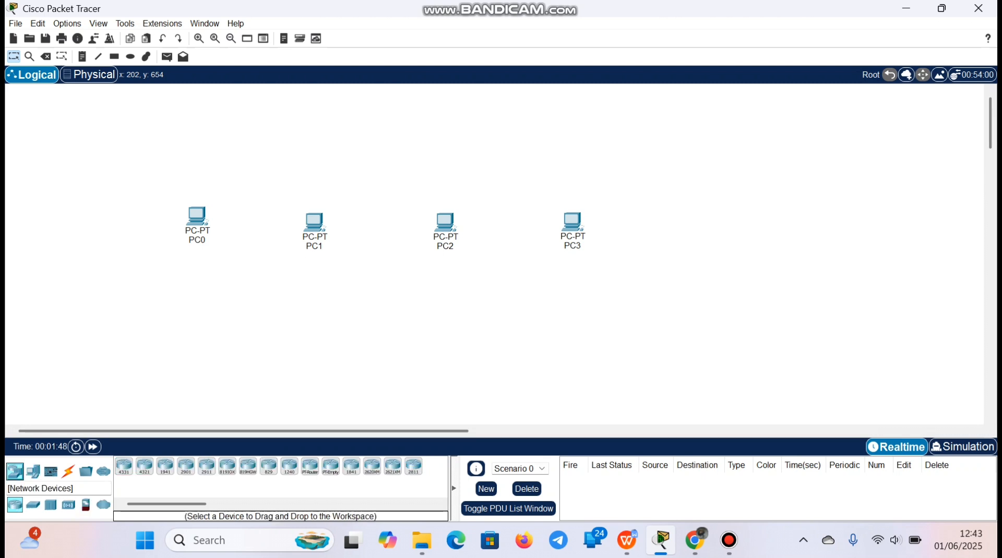
{"action": "left_click", "coordinate": [32, 472]}
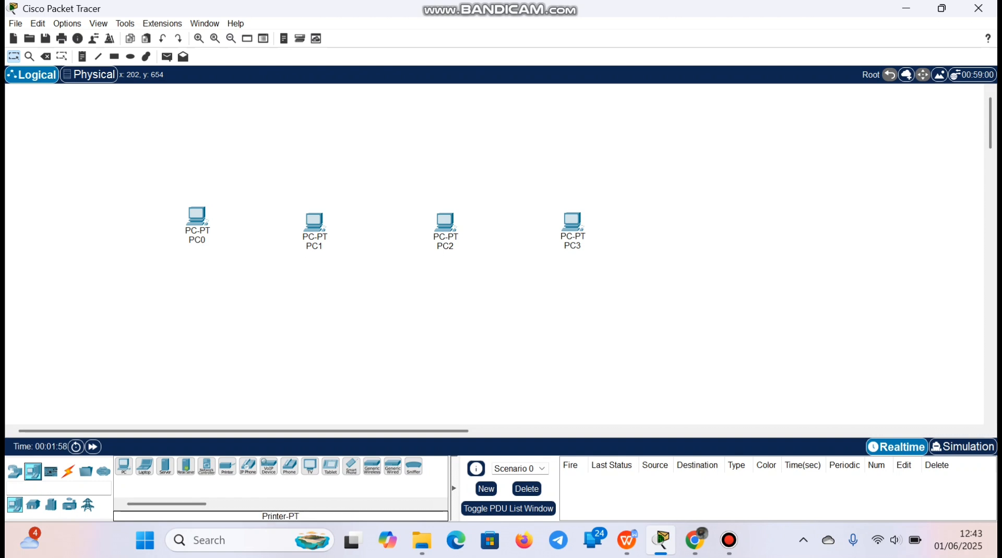
{"action": "left_click", "coordinate": [15, 472]}
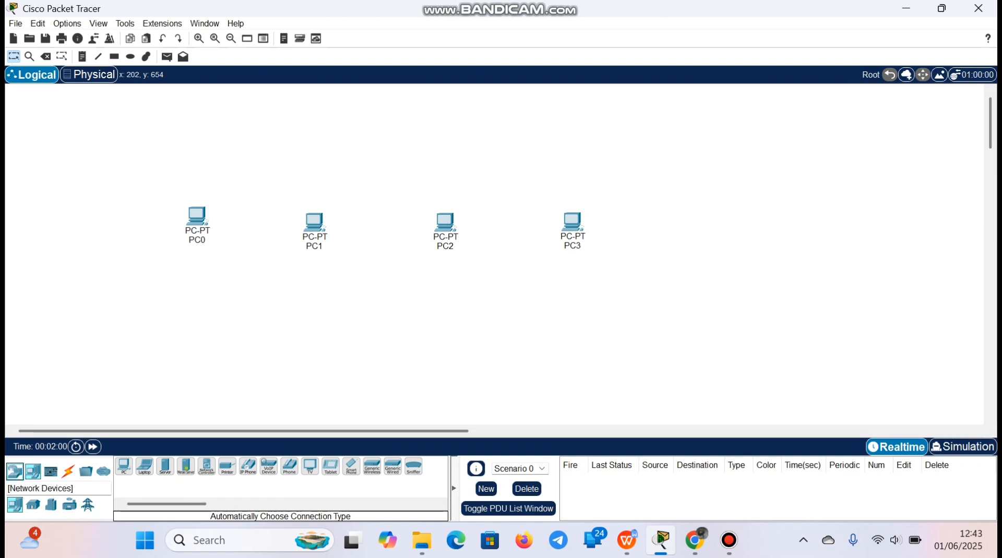
{"action": "left_click", "coordinate": [51, 506]}
{"action": "left_click", "coordinate": [33, 505]}
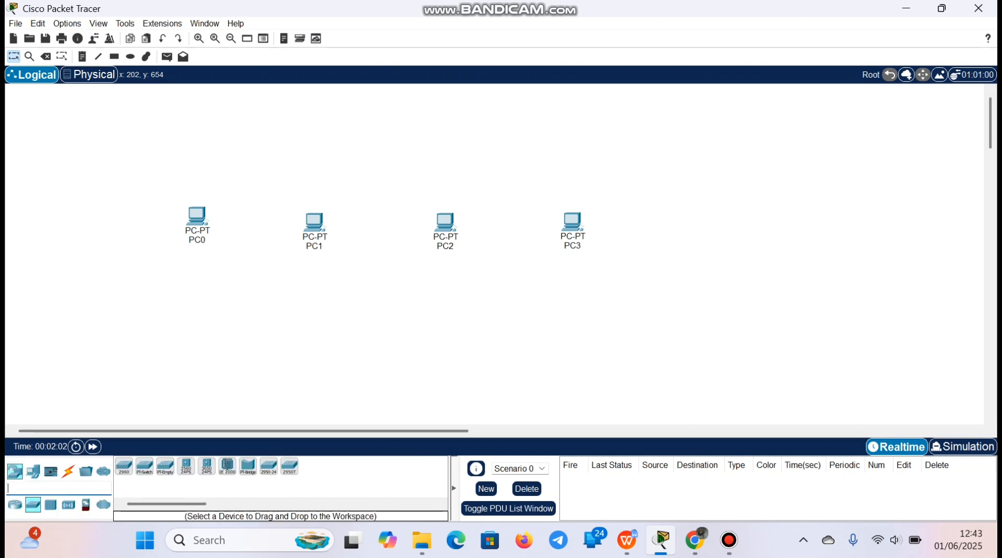
{"action": "left_click", "coordinate": [124, 467]}
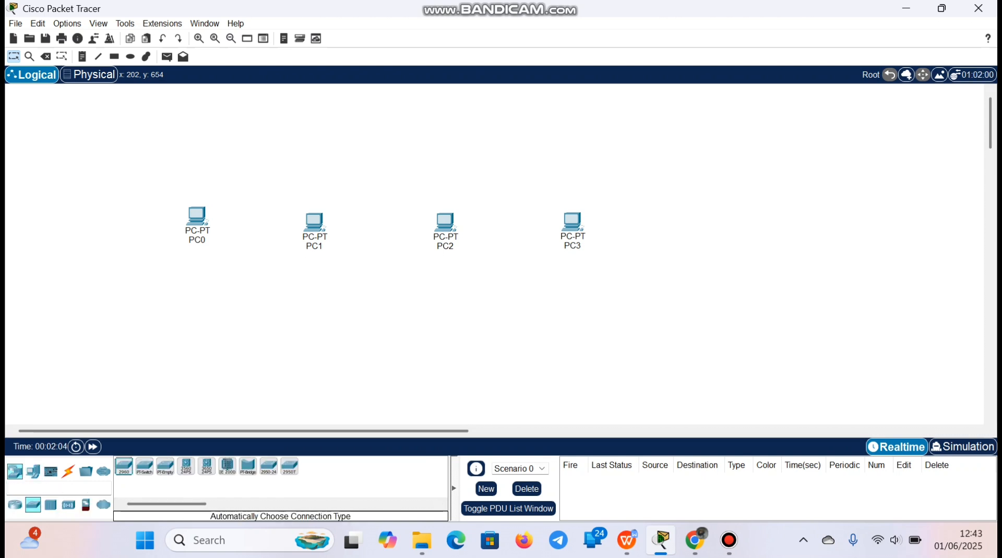
{"action": "left_click", "coordinate": [368, 346]}
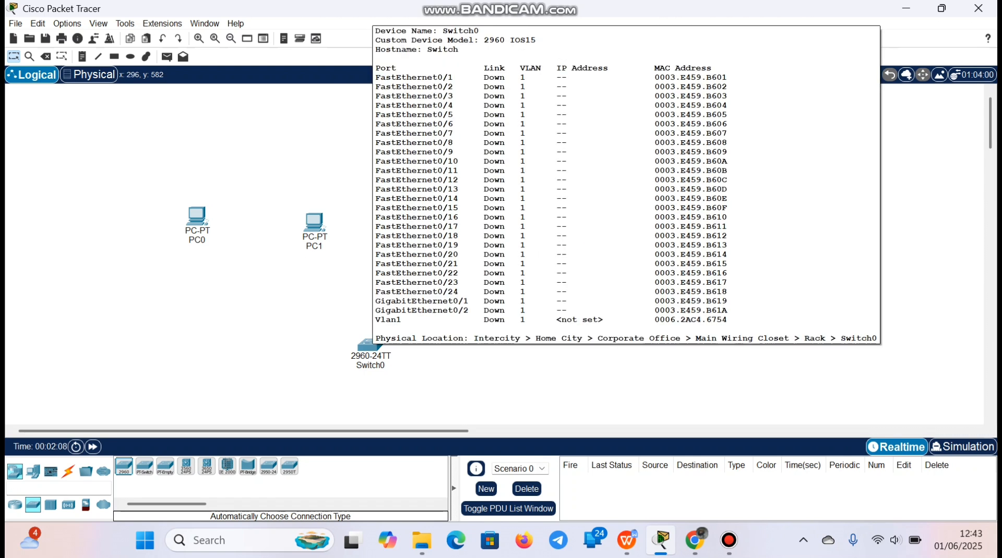
Connect PC0 to Switch0 with a Copper Straight-Through cable
{"action": "left_click", "coordinate": [68, 471]}
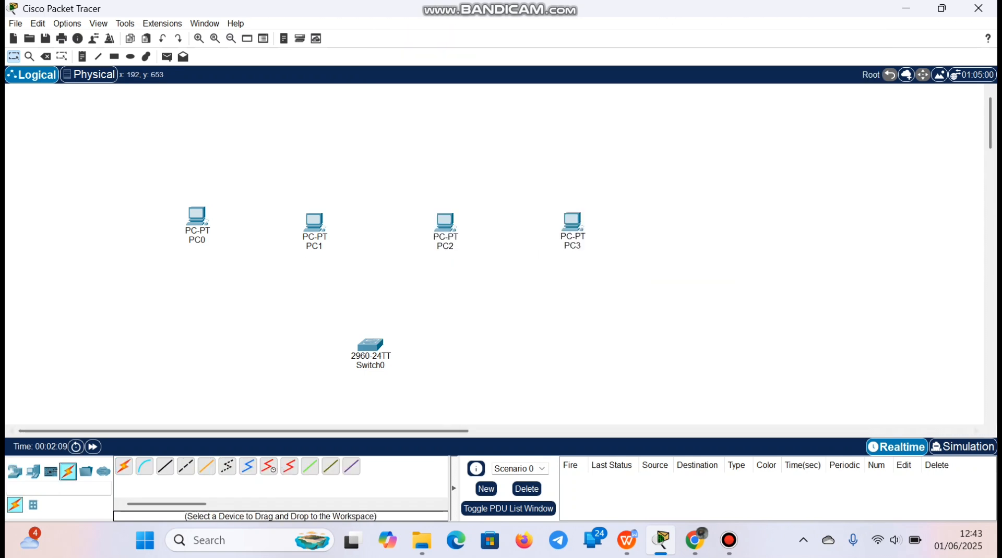
{"action": "left_click", "coordinate": [165, 466]}
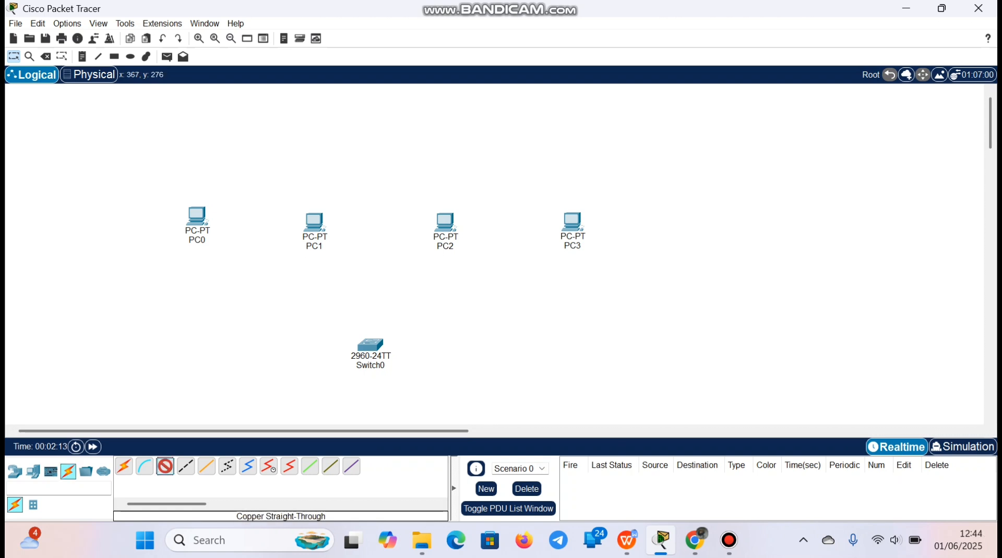
{"action": "left_click", "coordinate": [197, 224]}
{"action": "left_click", "coordinate": [243, 285]}
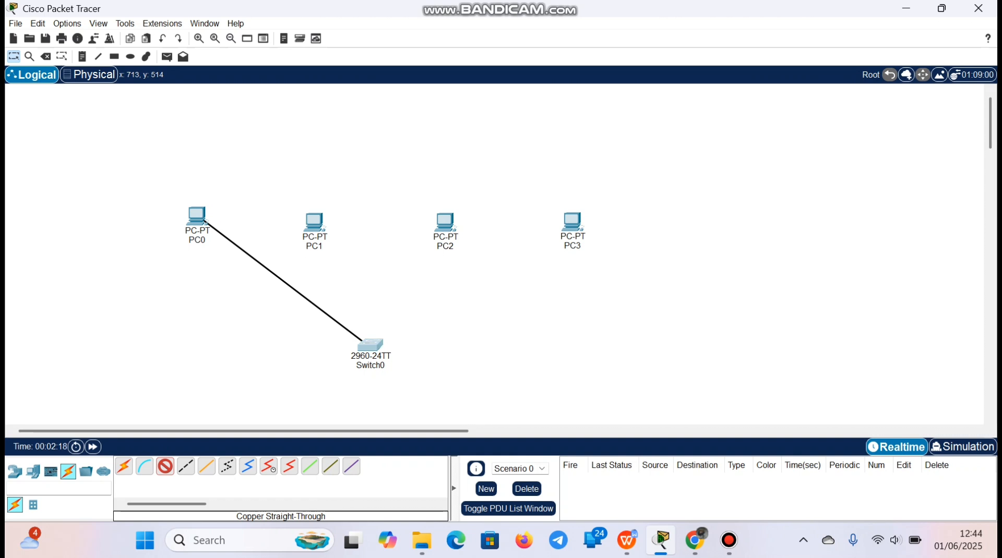
{"action": "left_click", "coordinate": [369, 344]}
{"action": "left_click", "coordinate": [425, 26]}
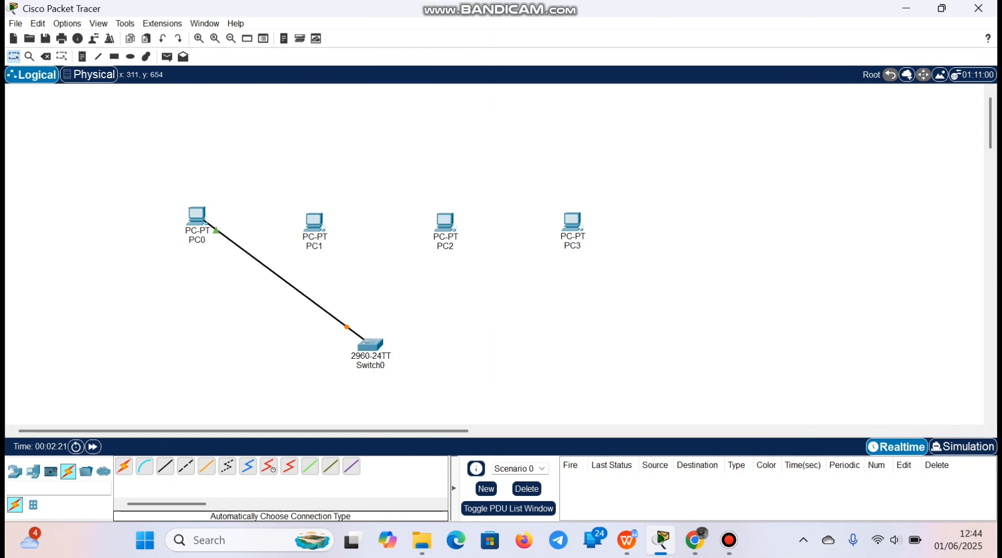
Connect PC1, PC2 and PC3 to Switch0 using the automatically chosen connection type
{"action": "left_click", "coordinate": [123, 466]}
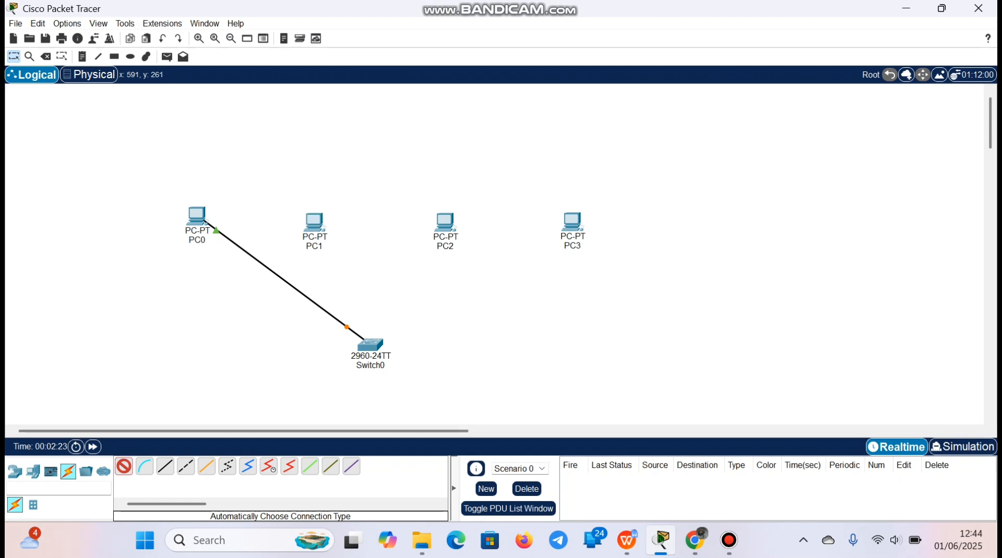
{"action": "left_click", "coordinate": [318, 230]}
{"action": "left_click", "coordinate": [369, 342]}
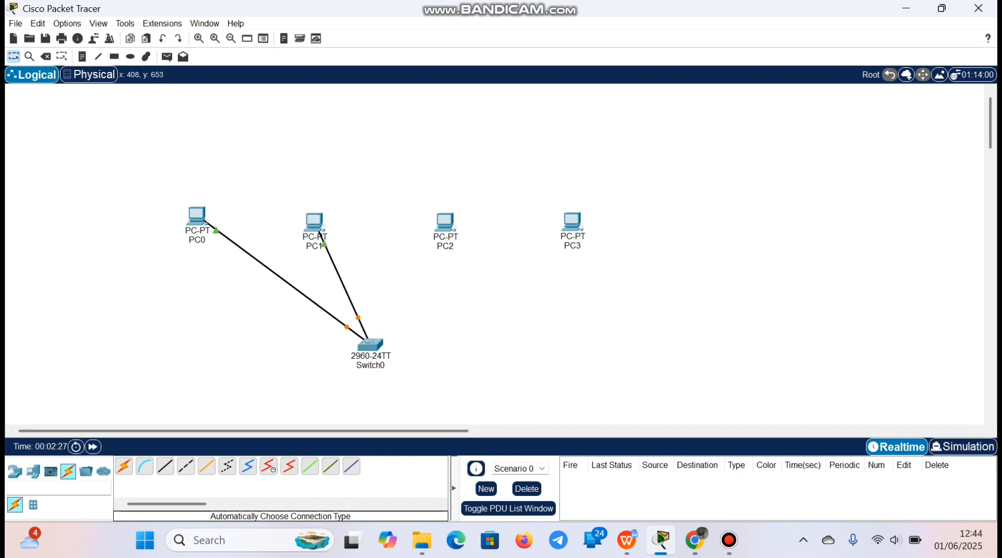
{"action": "left_click", "coordinate": [123, 466]}
{"action": "left_click", "coordinate": [444, 223]}
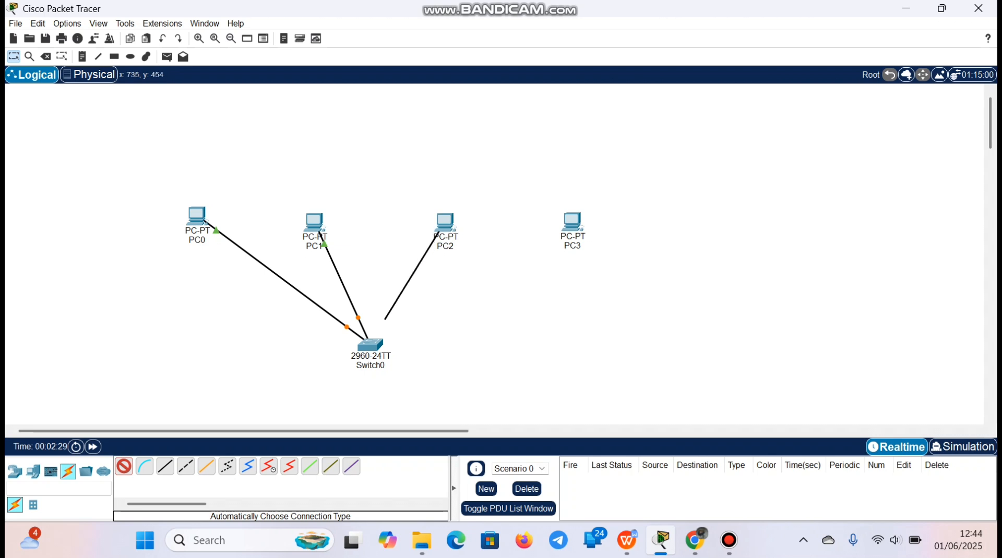
{"action": "left_click", "coordinate": [373, 342]}
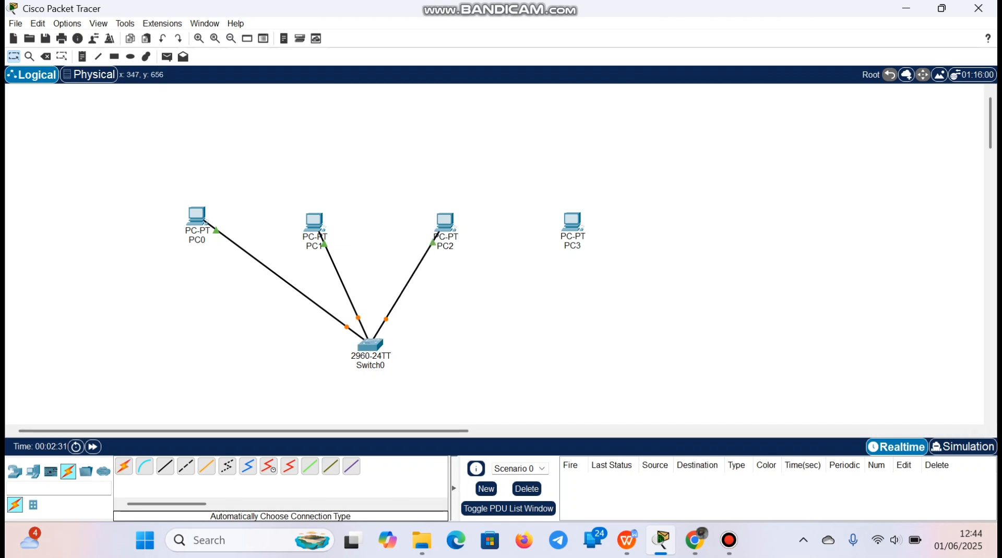
{"action": "left_click", "coordinate": [124, 466]}
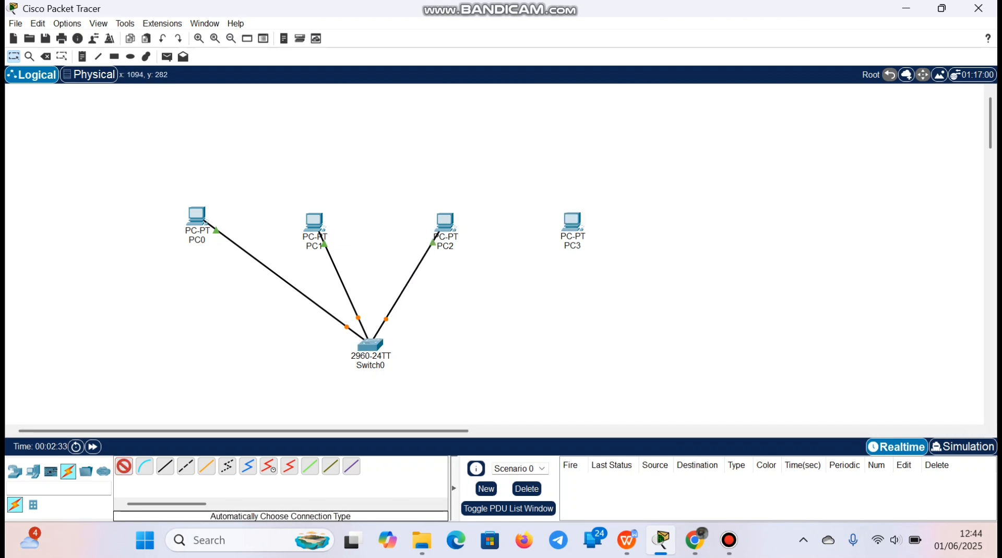
{"action": "left_click", "coordinate": [570, 228]}
{"action": "left_click", "coordinate": [371, 344]}
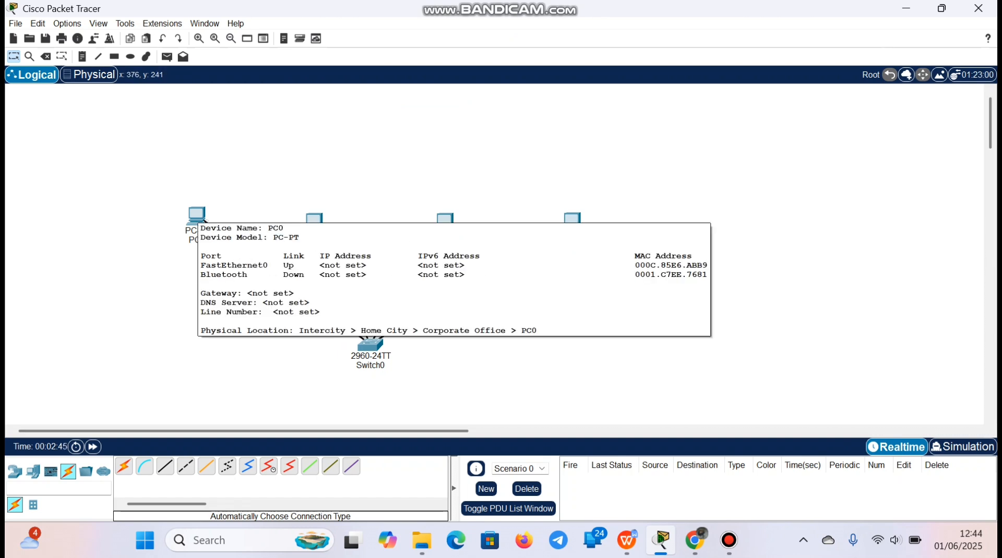
Set PC0's FastEthernet0 to static IPv4 address 192.168.1.1 with subnet mask 255.255.255.0, and select the address text
{"action": "left_click", "coordinate": [198, 216]}
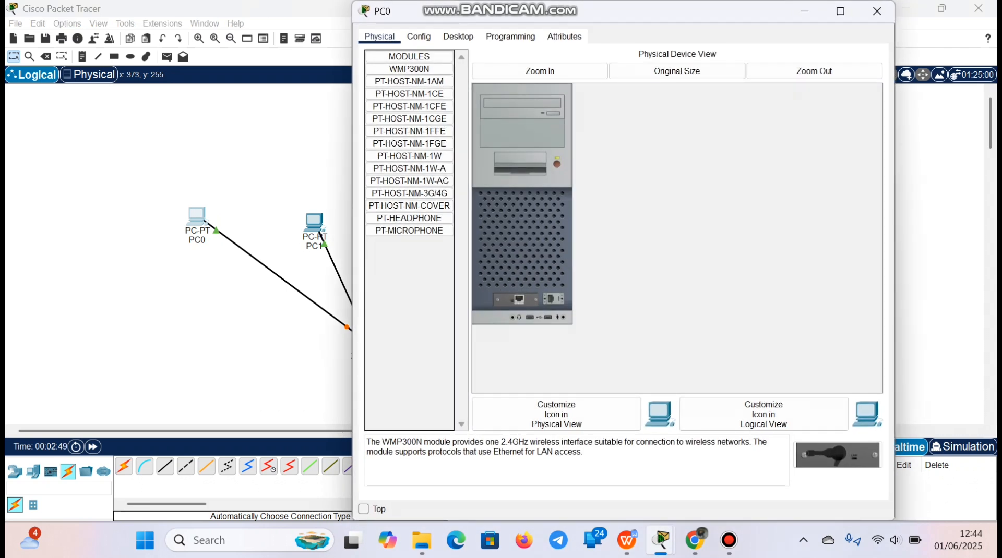
{"action": "left_click", "coordinate": [419, 37]}
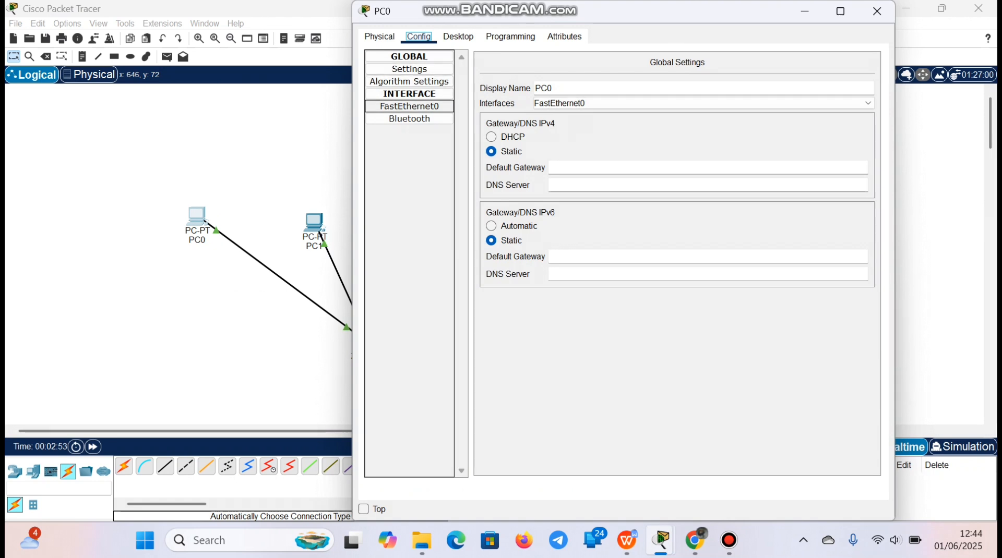
{"action": "left_click", "coordinate": [409, 106]}
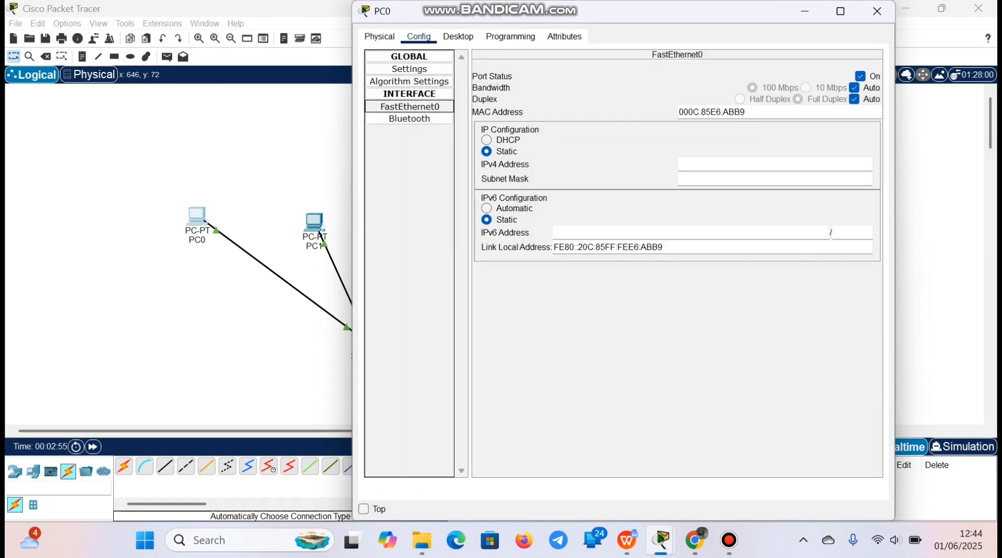
{"action": "left_click", "coordinate": [730, 164]}
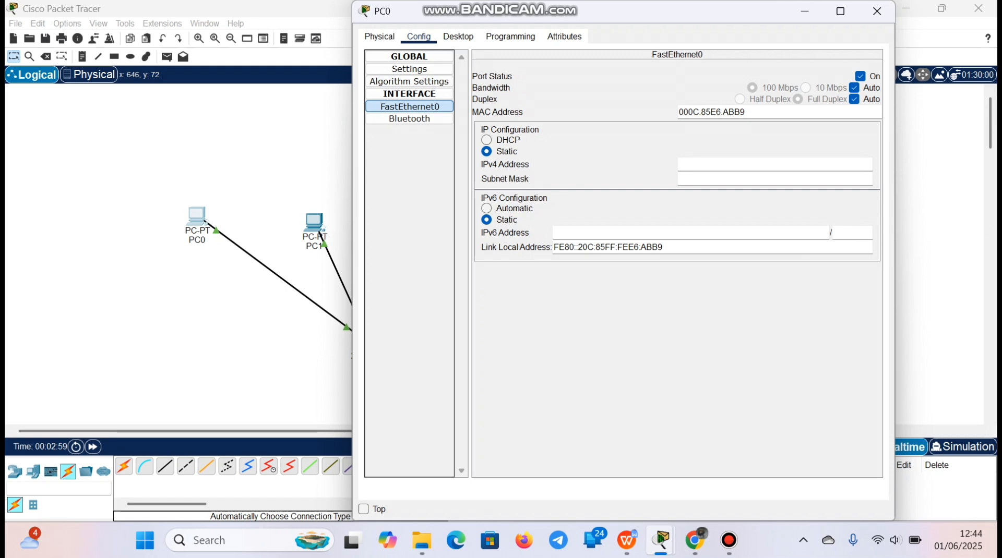
{"action": "type", "text": "192.168.1.1"}
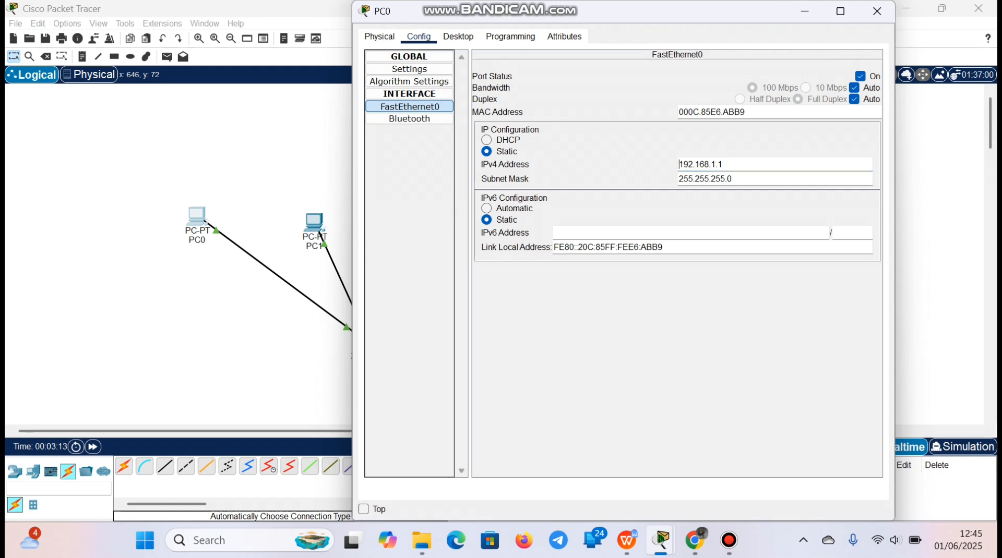
{"action": "key", "text": "ctrl+a"}
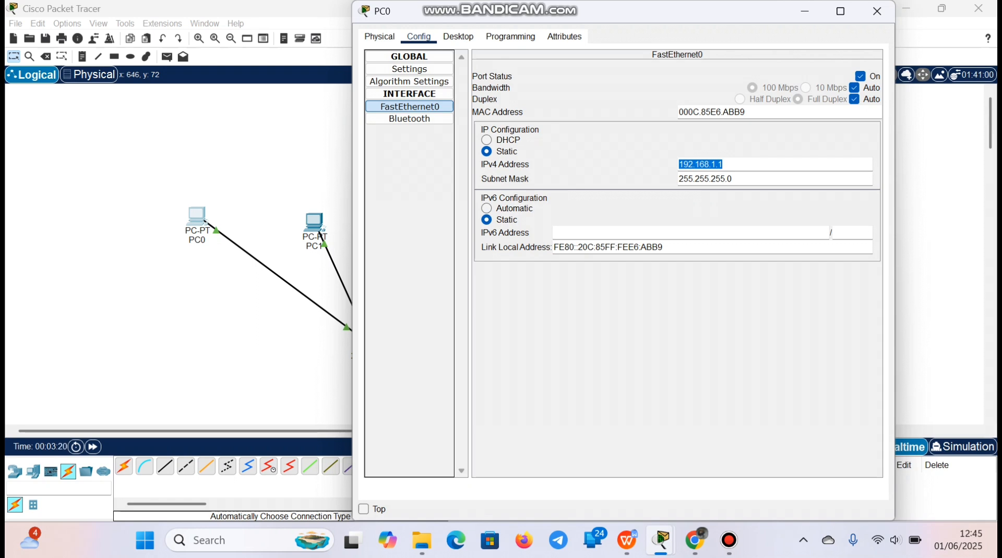
Close PC0's settings and set PC1's FastEthernet0 to static IPv4 address 192.168.1.2 with subnet mask 255.255.255.0
{"action": "left_click", "coordinate": [725, 165]}
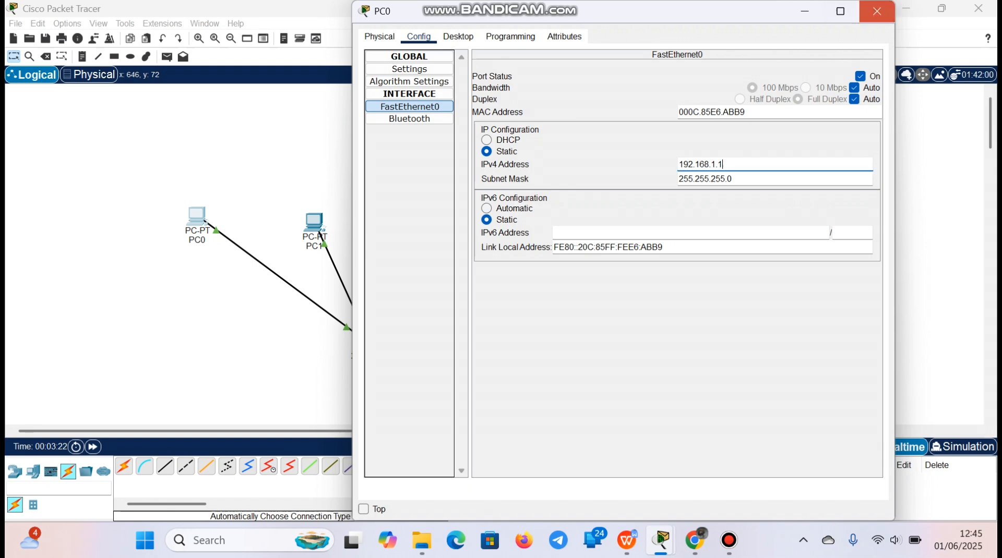
{"action": "left_click", "coordinate": [877, 11]}
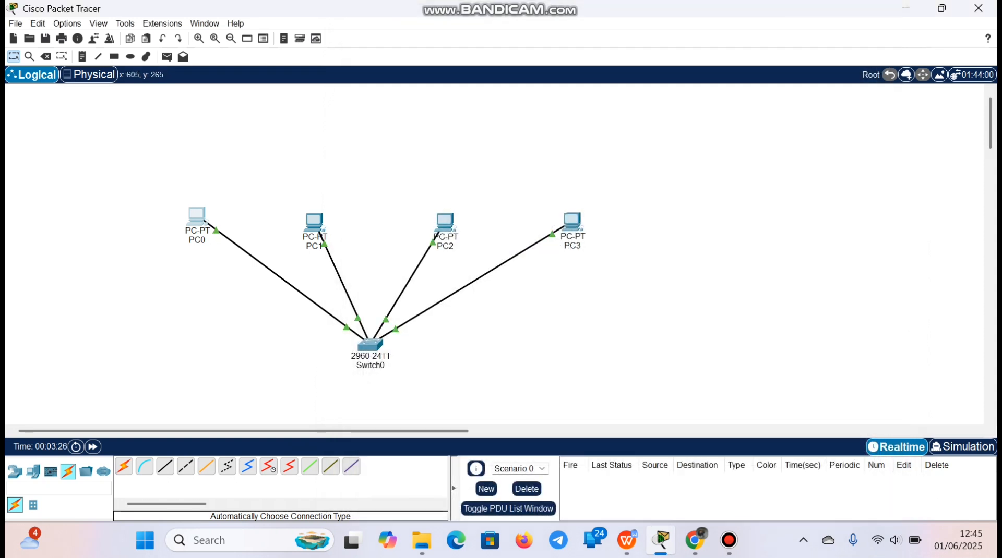
{"action": "left_click", "coordinate": [314, 223]}
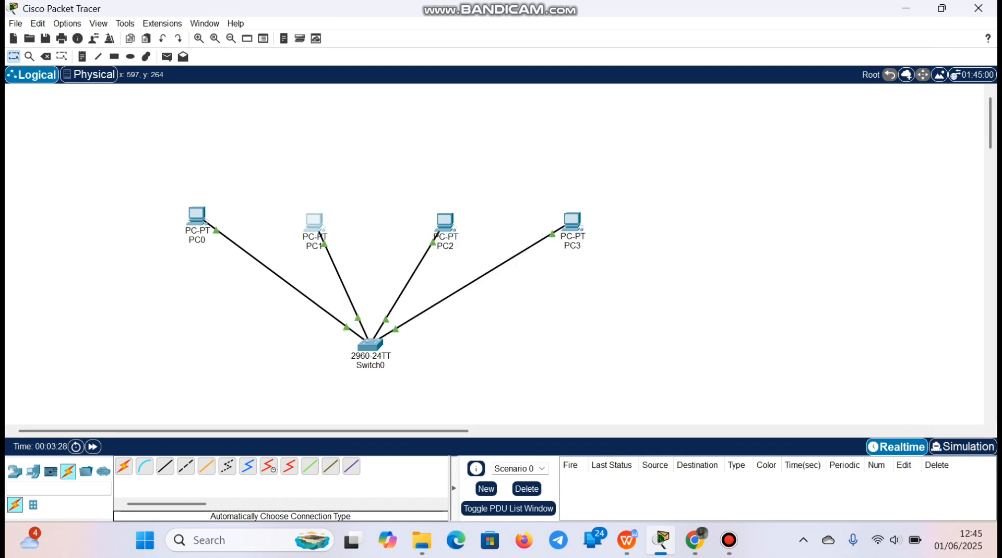
{"action": "left_click", "coordinate": [420, 38]}
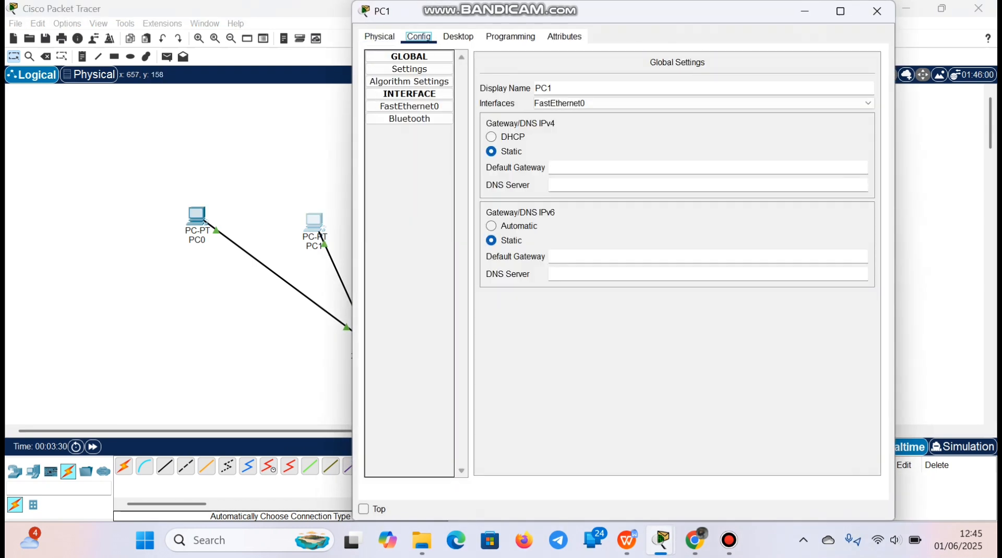
{"action": "left_click", "coordinate": [409, 106]}
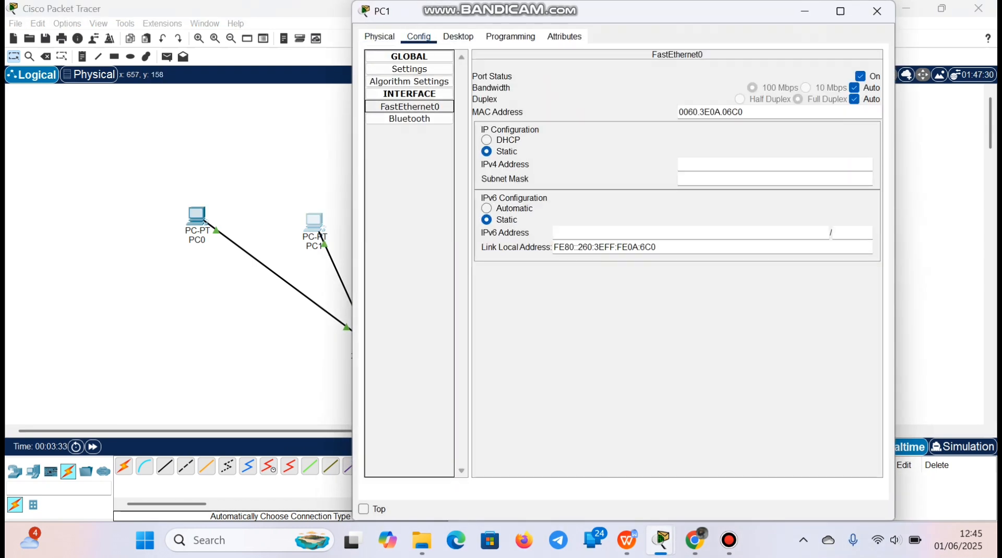
{"action": "type", "text": "192"}
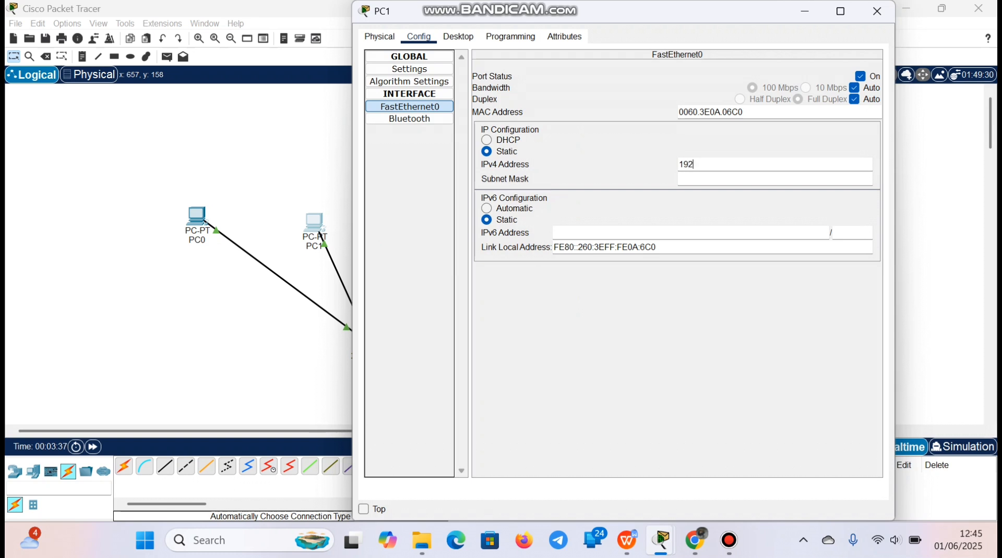
{"action": "type", "text": ".168.1.2"}
{"action": "key", "text": "Tab"}
Copy PC1's IPv4 address 192.168.1.2 and close PC1's settings
{"action": "left_click_drag", "start_coordinate": [678, 164], "coordinate": [723, 164]}
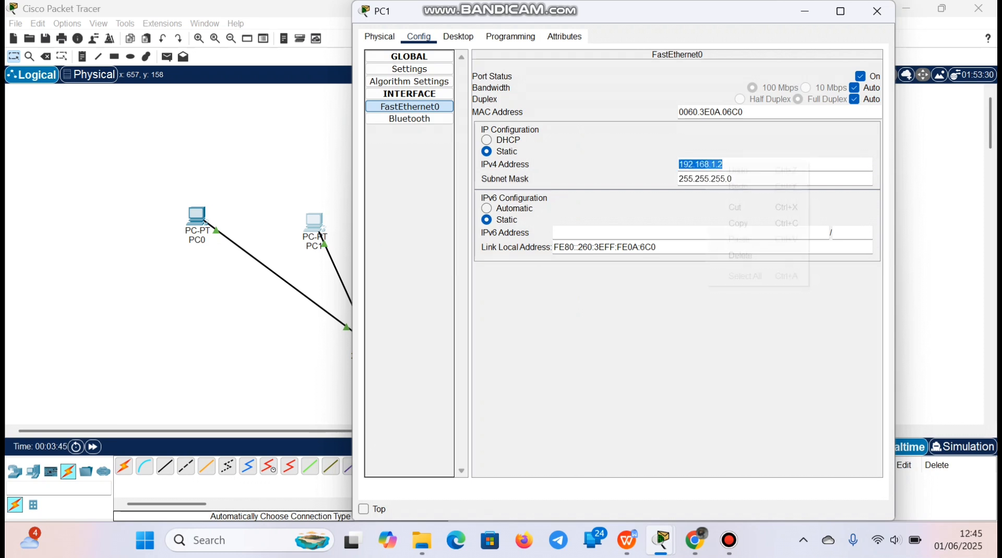
{"action": "right_click", "coordinate": [712, 164]}
{"action": "left_click", "coordinate": [741, 224]}
{"action": "left_click", "coordinate": [876, 11]}
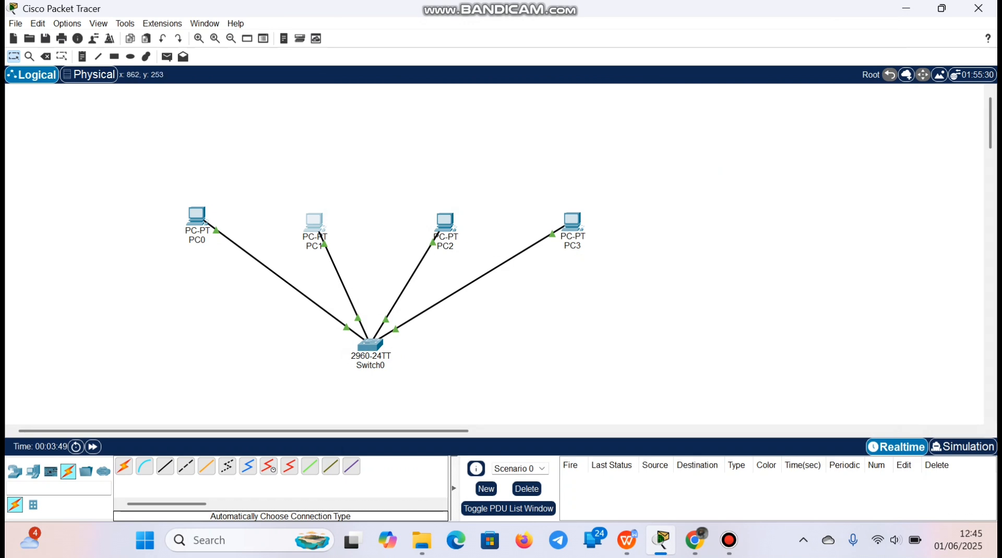
Paste the copied address into PC2's FastEthernet0, change it to 192.168.1.3 with subnet mask 255.255.255.0, and close PC2's settings
{"action": "left_click", "coordinate": [445, 222]}
{"action": "left_click", "coordinate": [418, 36]}
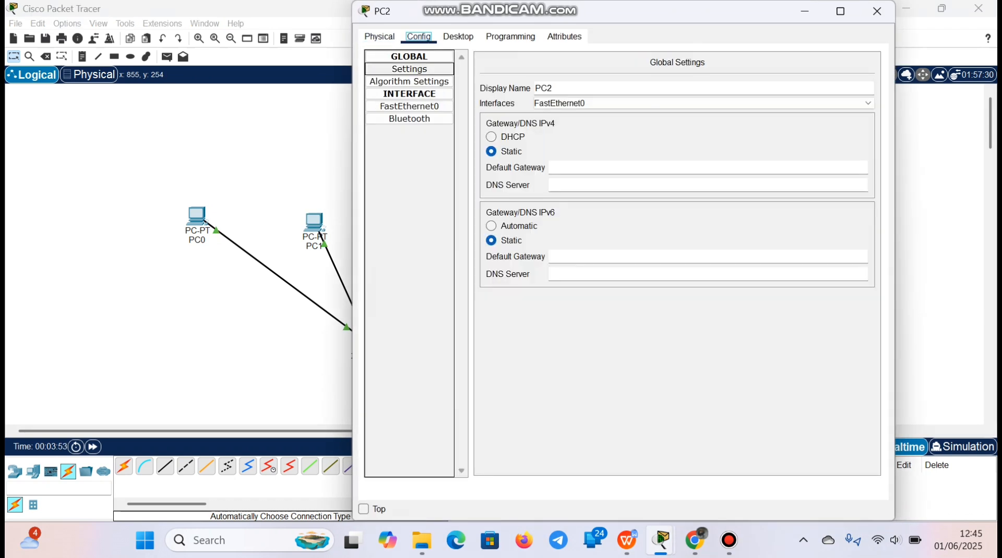
{"action": "left_click", "coordinate": [409, 106]}
{"action": "right_click", "coordinate": [681, 164]}
{"action": "left_click", "coordinate": [715, 233]}
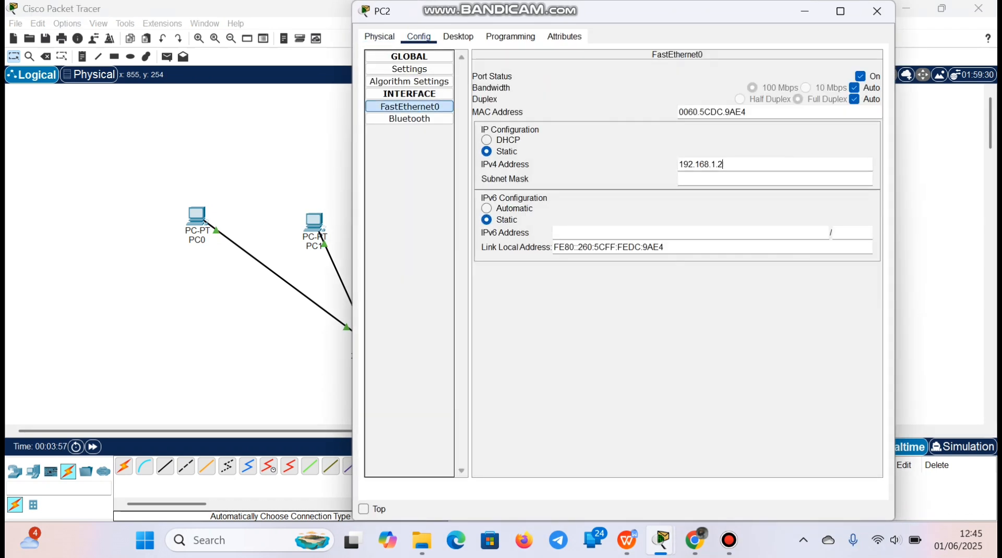
{"action": "key", "text": "BackSpace"}
{"action": "type", "text": "3"}
{"action": "key", "text": "Return"}
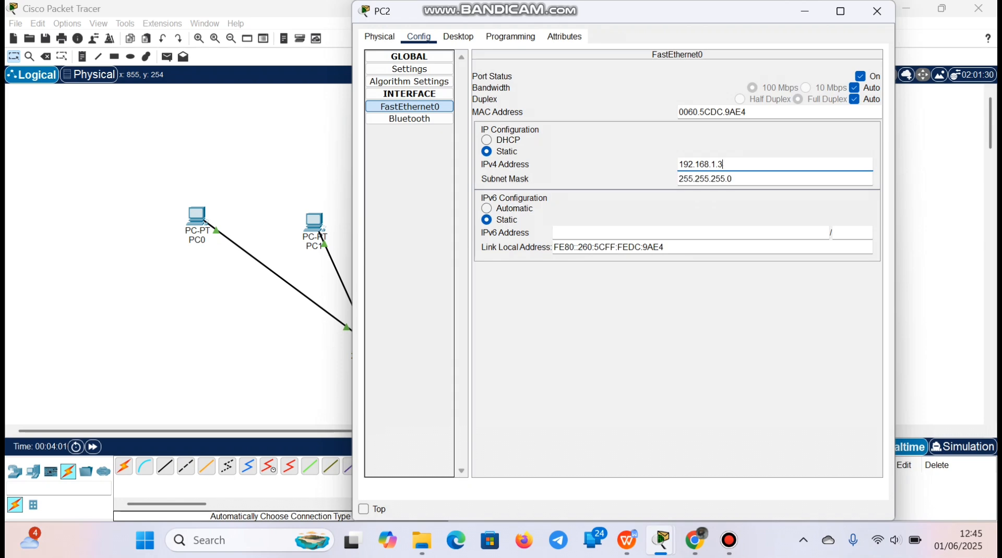
{"action": "left_click", "coordinate": [876, 11]}
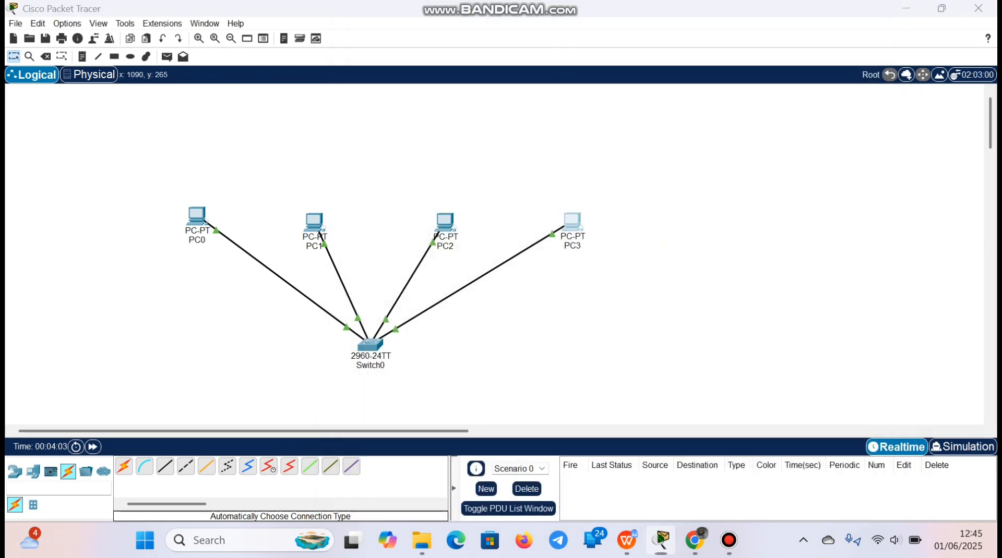
Paste the copied address into PC3's FastEthernet0, change it to 192.168.1.4 with subnet mask 255.255.255.0, and close PC3's settings
{"action": "left_click", "coordinate": [572, 220]}
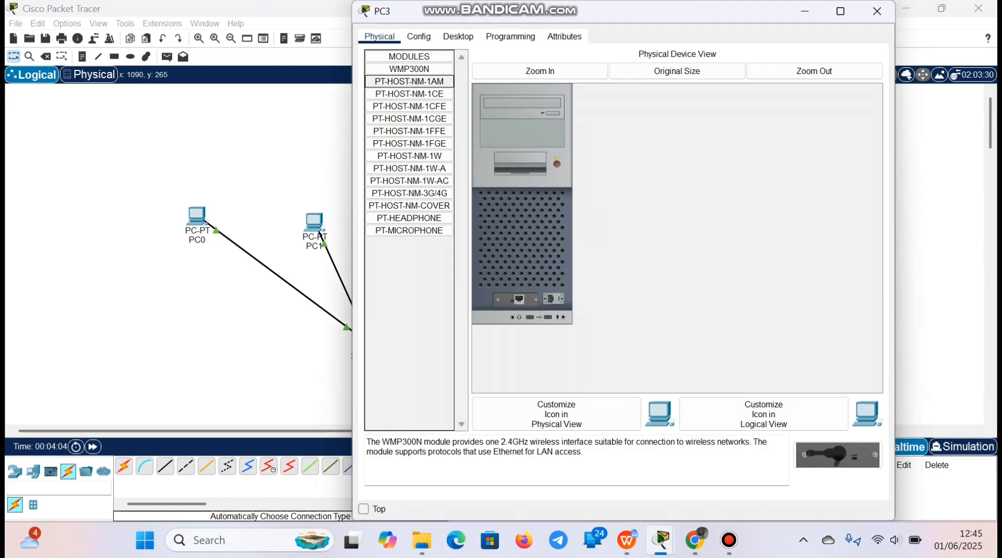
{"action": "left_click", "coordinate": [420, 36]}
{"action": "left_click", "coordinate": [409, 106]}
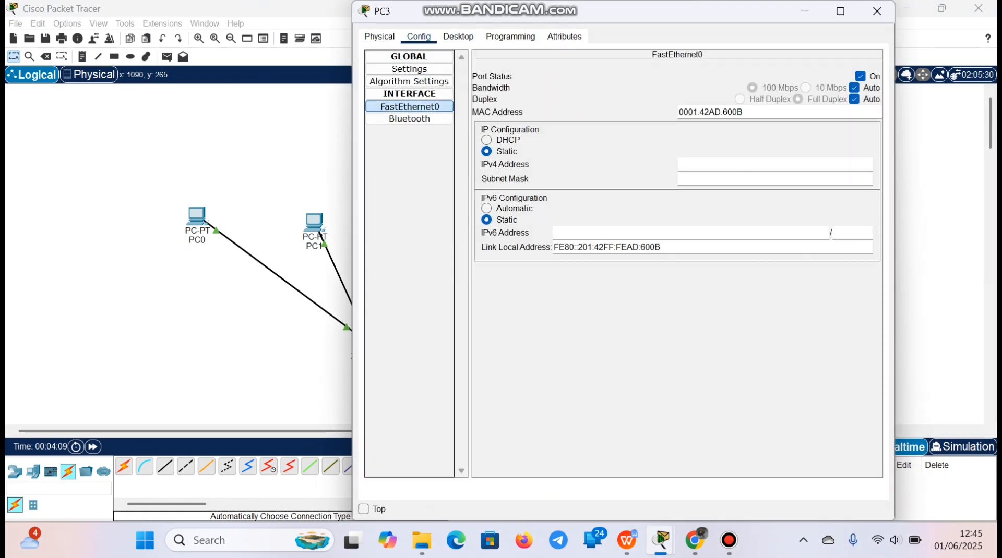
{"action": "right_click", "coordinate": [683, 163]}
{"action": "left_click", "coordinate": [720, 234]}
{"action": "key", "text": "BackSpace"}
{"action": "type", "text": "4"}
{"action": "key", "text": "Return"}
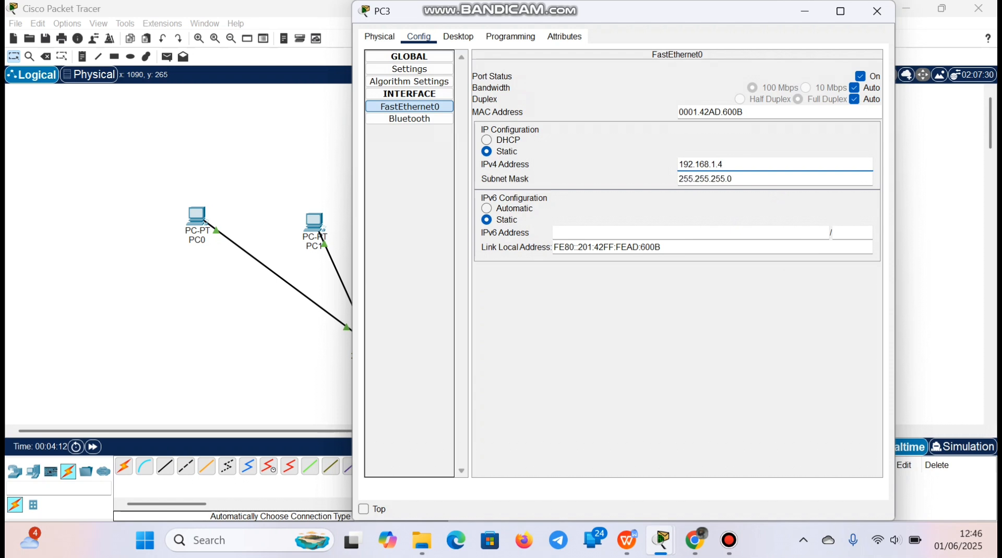
{"action": "left_click", "coordinate": [877, 10]}
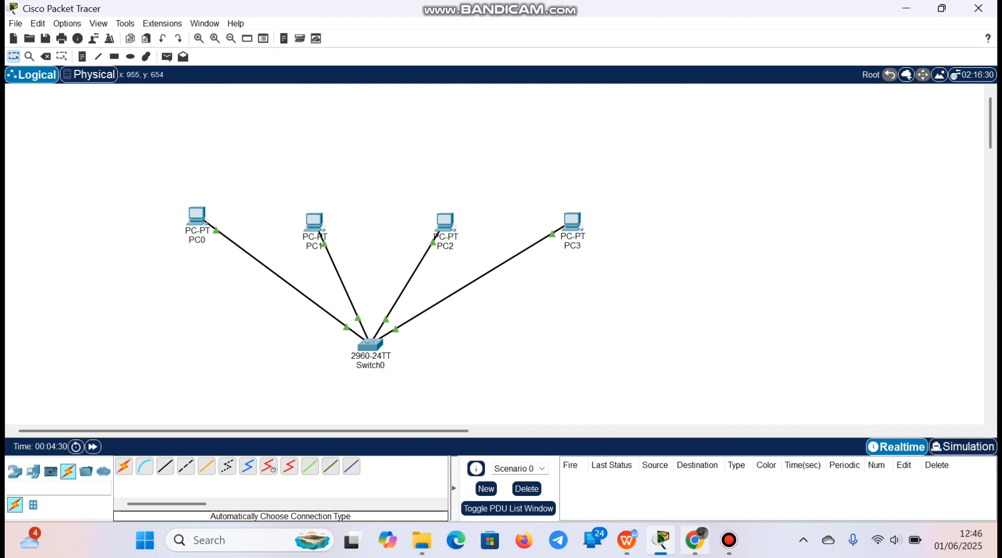
Switch to Chrome, highlight the ping requirement in task 1 of the assignment, and return to Cisco Packet Tracer
{"action": "left_click", "coordinate": [694, 540]}
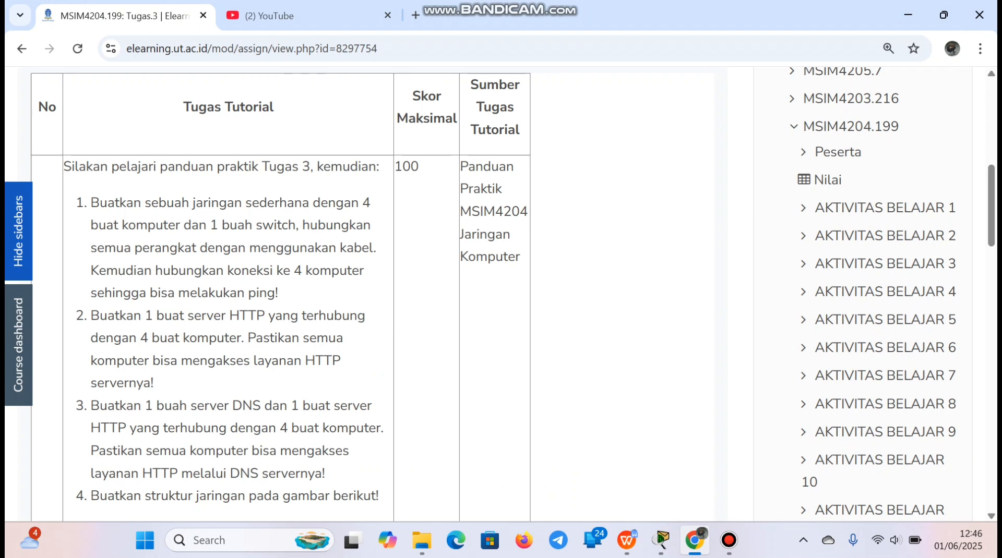
{"action": "scroll", "coordinate": [365, 294], "scroll_direction": "down", "scroll_amount": 1}
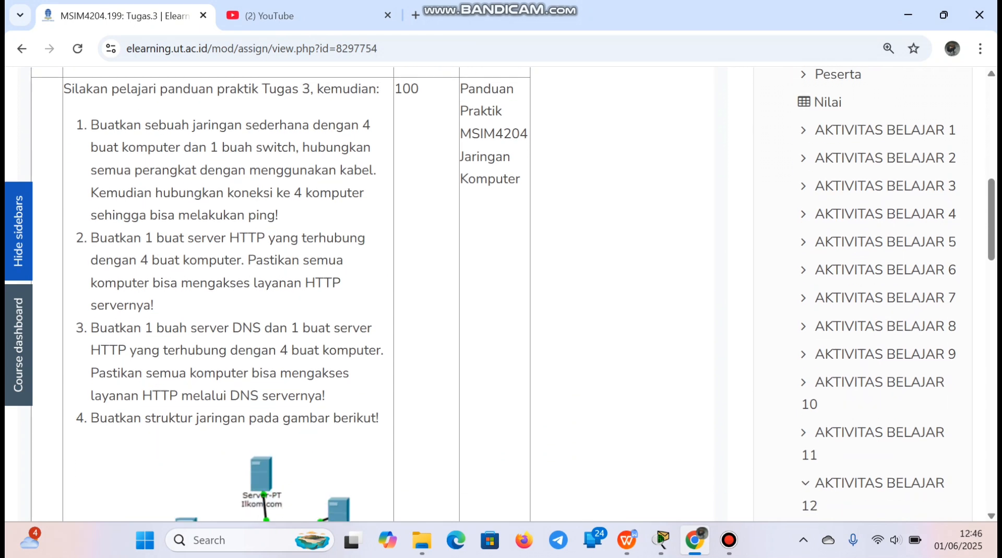
{"action": "left_click_drag", "start_coordinate": [90, 193], "coordinate": [279, 215]}
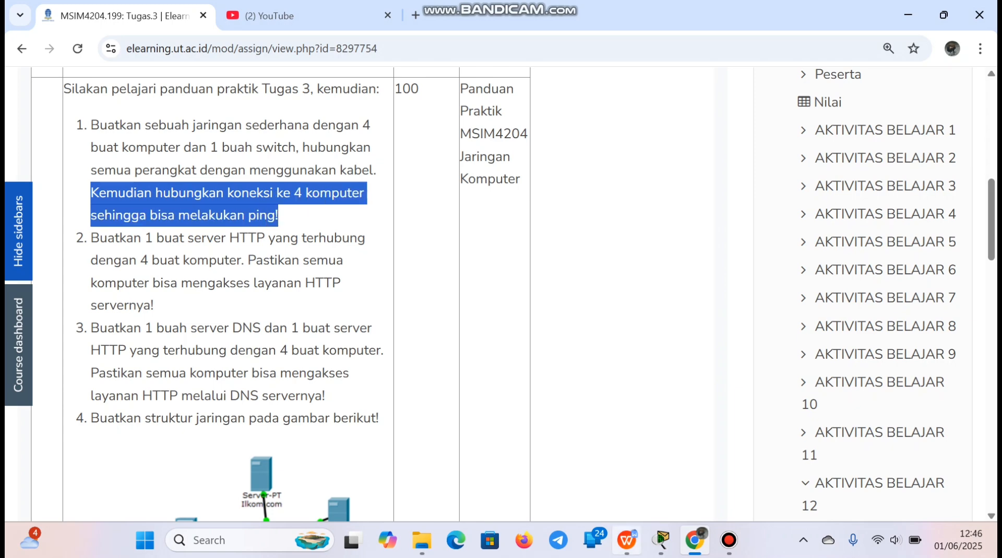
{"action": "left_click", "coordinate": [661, 540]}
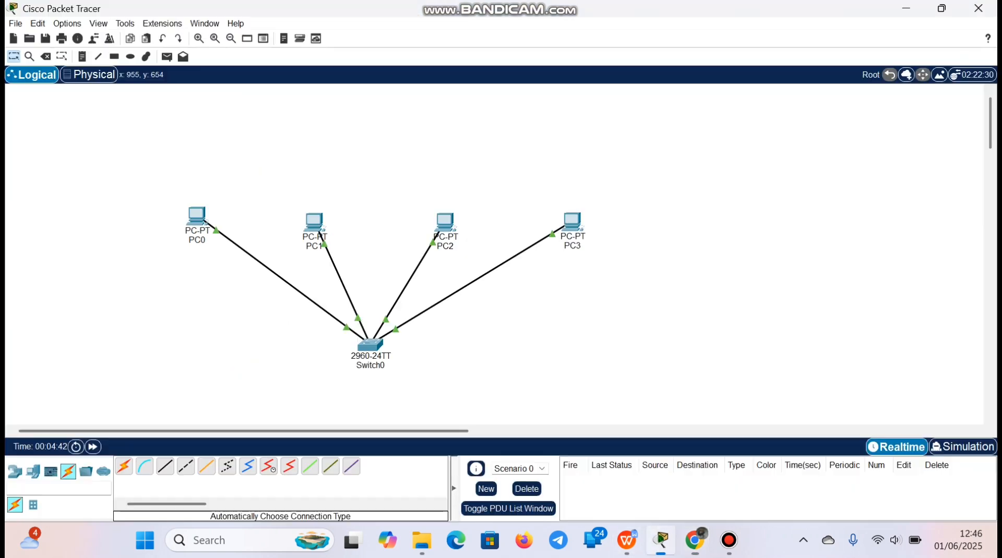
Run ipconfig in PC0's Command Prompt to check its IP configuration
{"action": "left_click", "coordinate": [199, 217]}
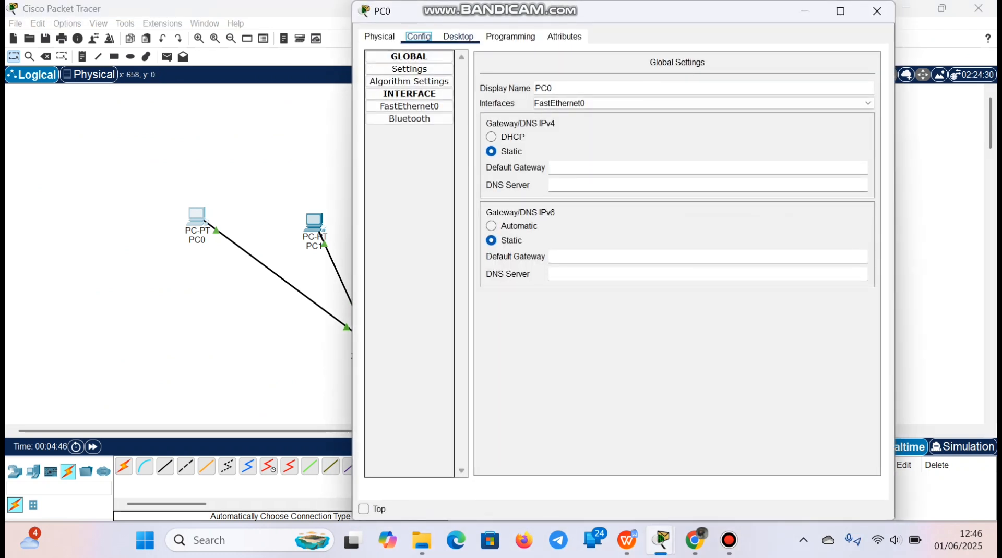
{"action": "left_click", "coordinate": [458, 37]}
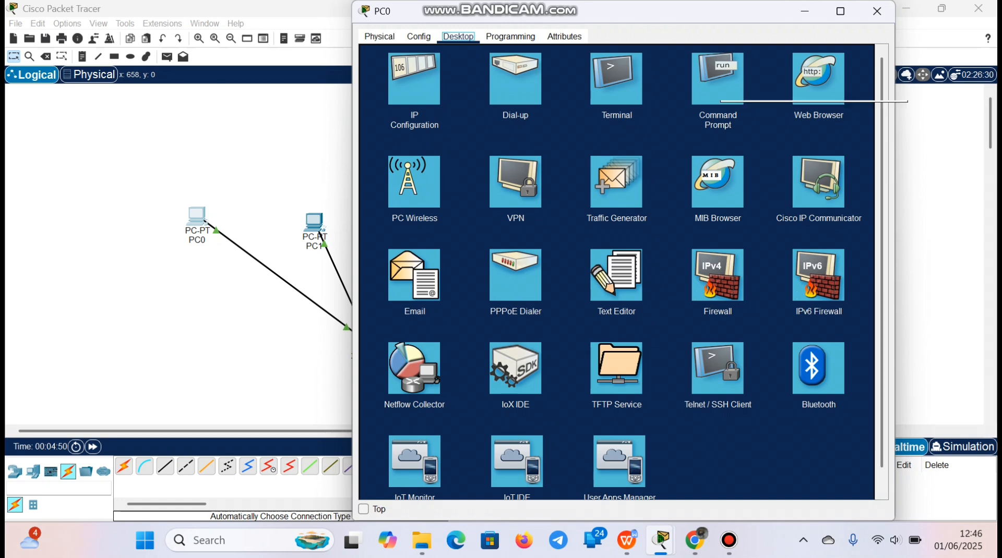
{"action": "left_click", "coordinate": [718, 84]}
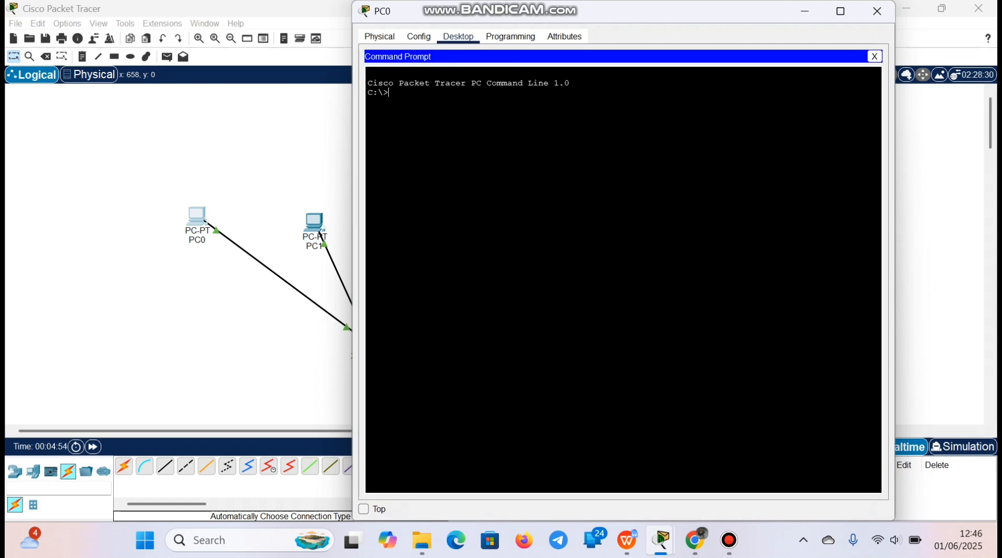
{"action": "type", "text": "ipco"}
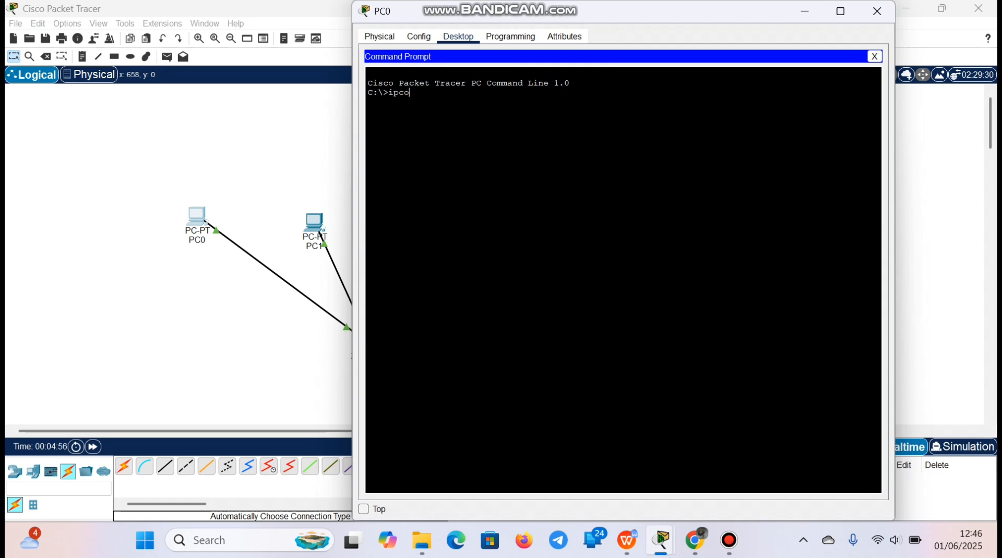
{"action": "type", "text": "nfig"}
{"action": "key", "text": "Return"}
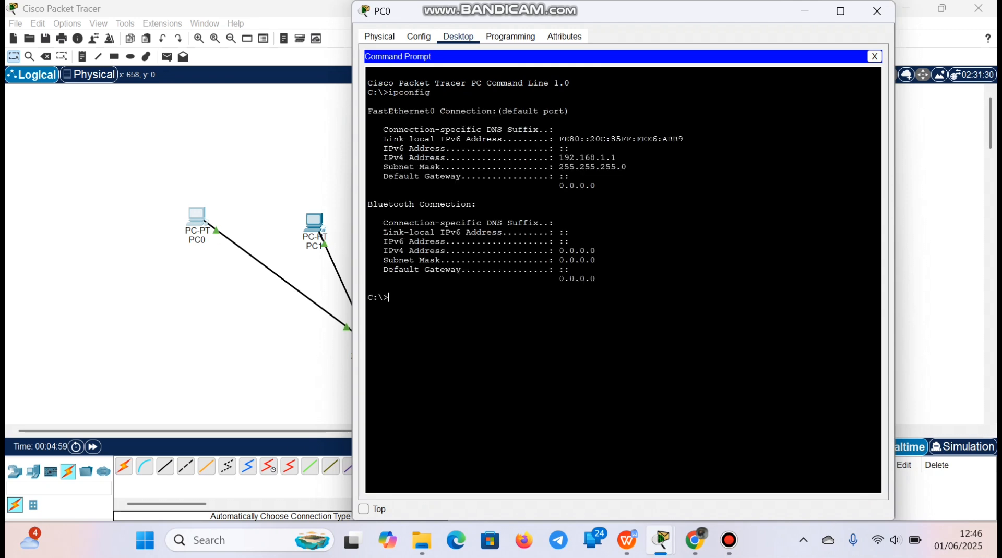
Ping 192.168.1.1 from PC0's Command Prompt
{"action": "type", "text": "ping"}
{"action": "right_click", "coordinate": [426, 300]}
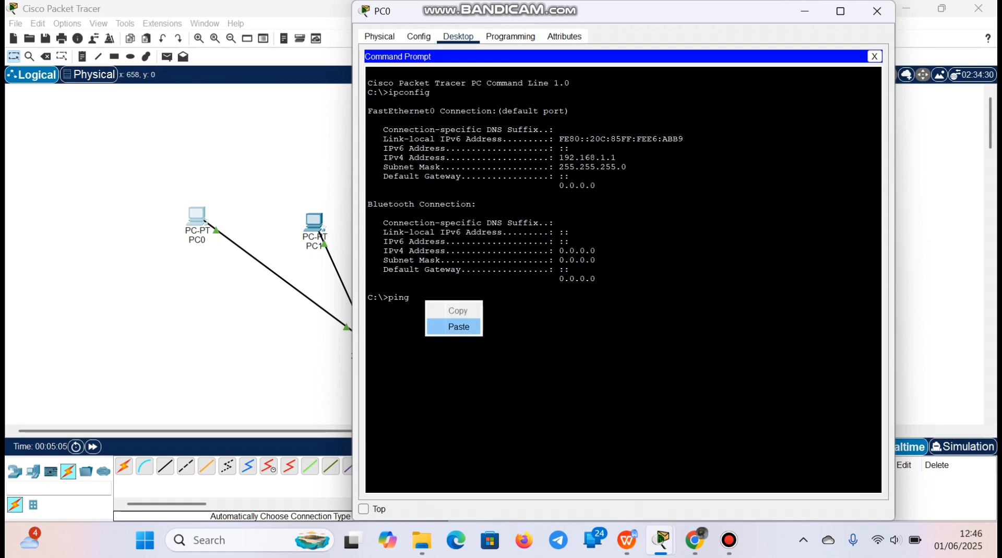
{"action": "left_click", "coordinate": [454, 327]}
{"action": "key", "text": "BackSpace"}
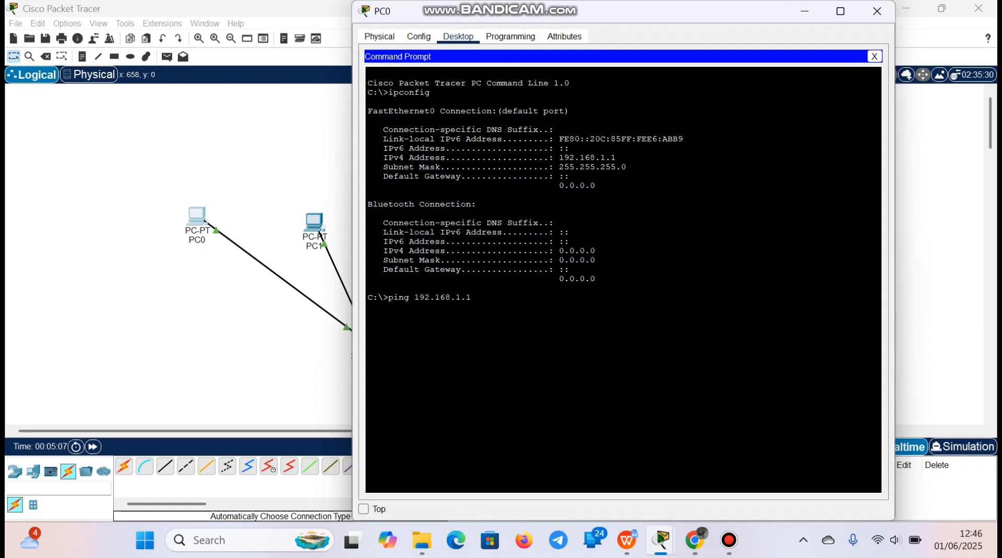
{"action": "type", "text": "1"}
{"action": "key", "text": "Return"}
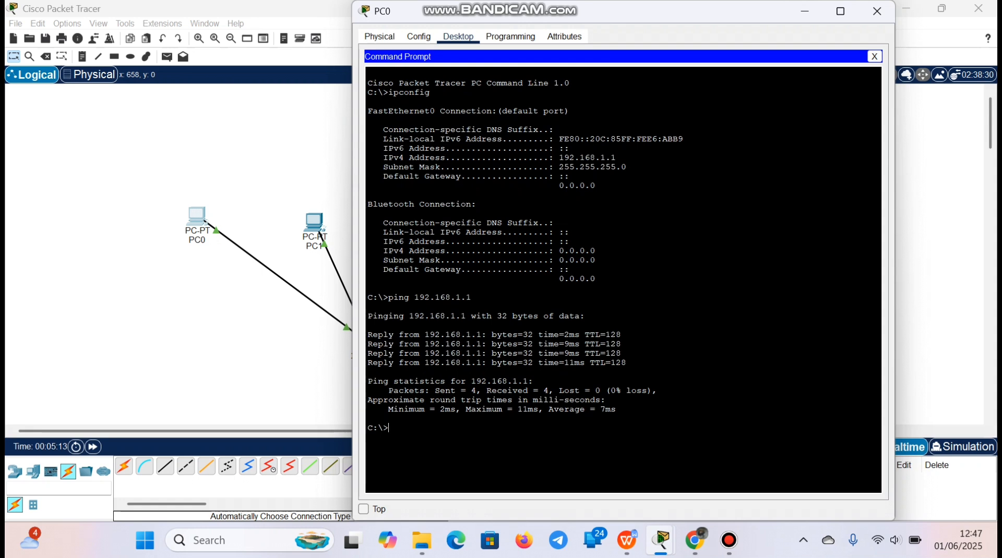
Examine the line about the pinged address and data size in PC0's ping output, and close PC0's window
{"action": "left_click_drag", "start_coordinate": [368, 317], "coordinate": [560, 316]}
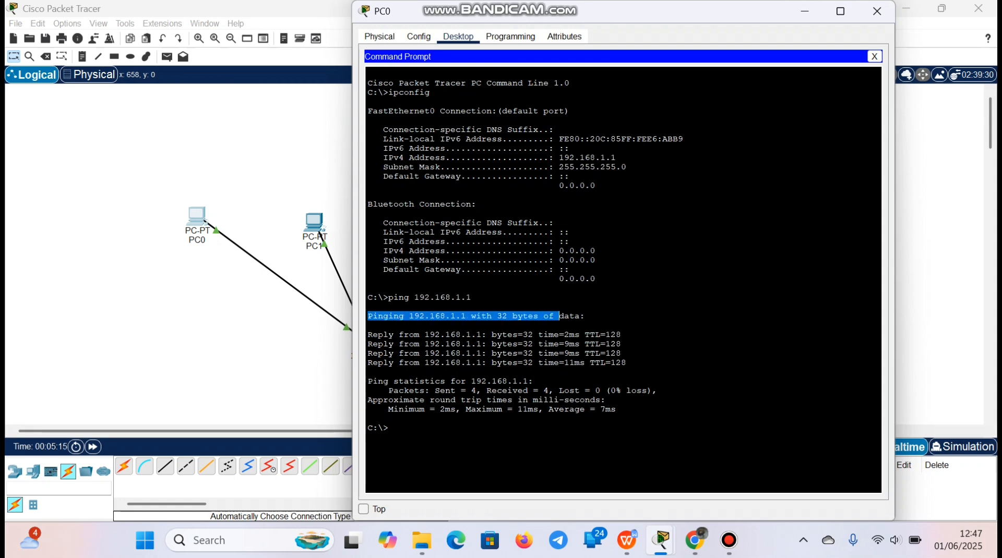
{"action": "left_click", "coordinate": [559, 317]}
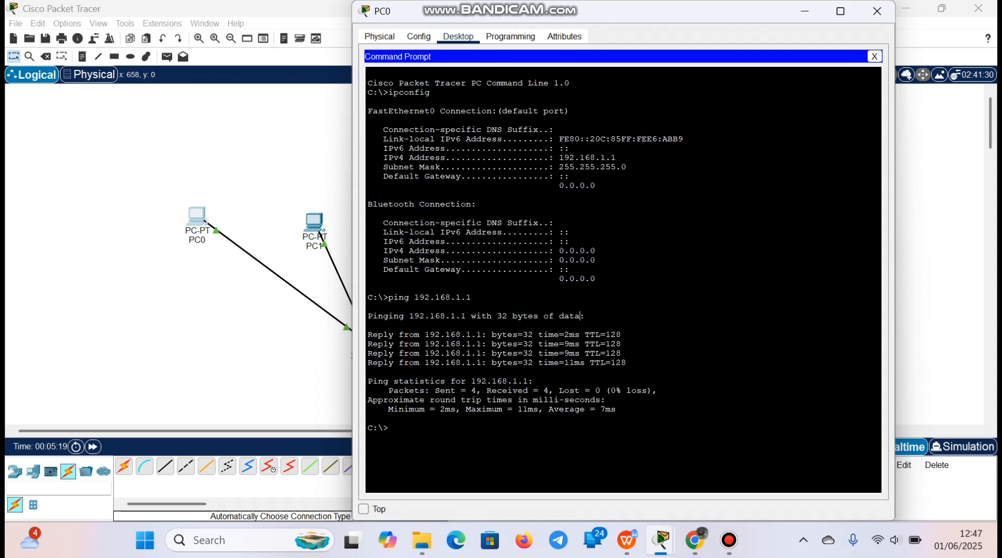
{"action": "left_click_drag", "start_coordinate": [580, 316], "coordinate": [466, 317]}
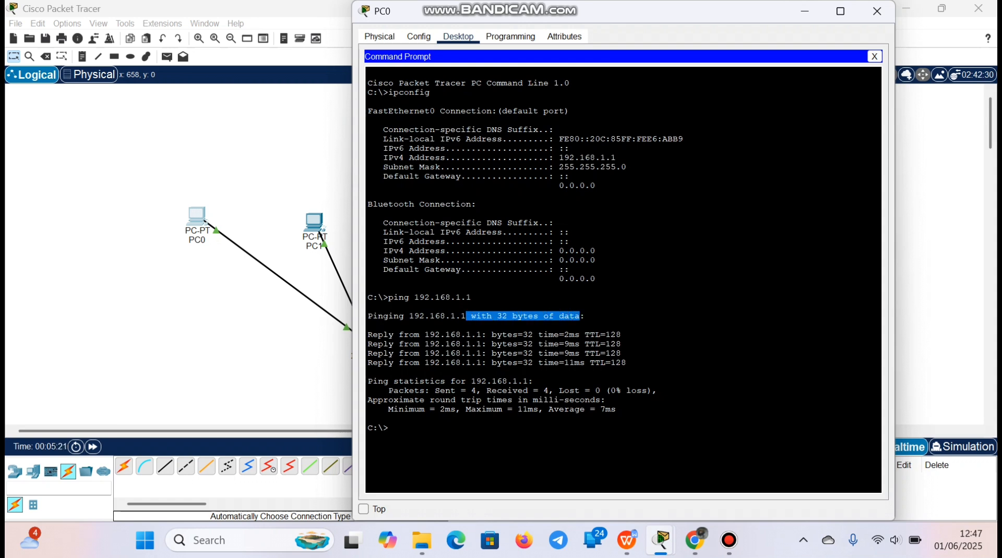
{"action": "left_click", "coordinate": [466, 316]}
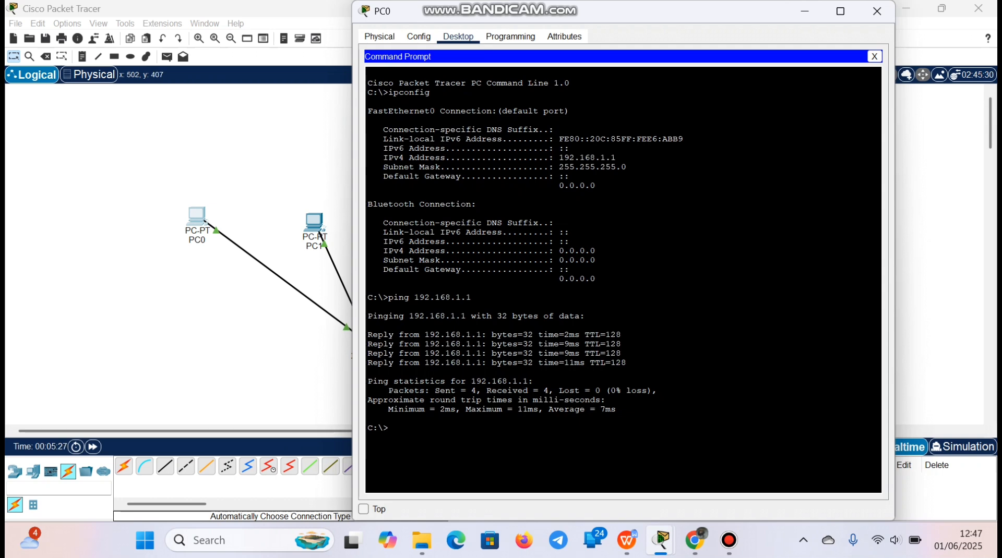
{"action": "left_click", "coordinate": [876, 11]}
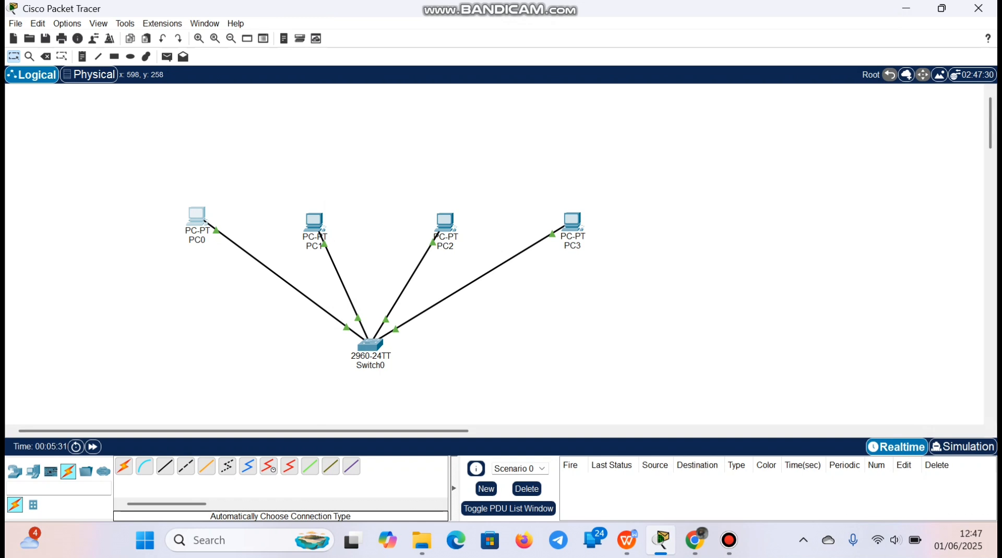
Ping 192.168.1.2 from PC1's Command Prompt, and close PC1's window
{"action": "left_click", "coordinate": [316, 225]}
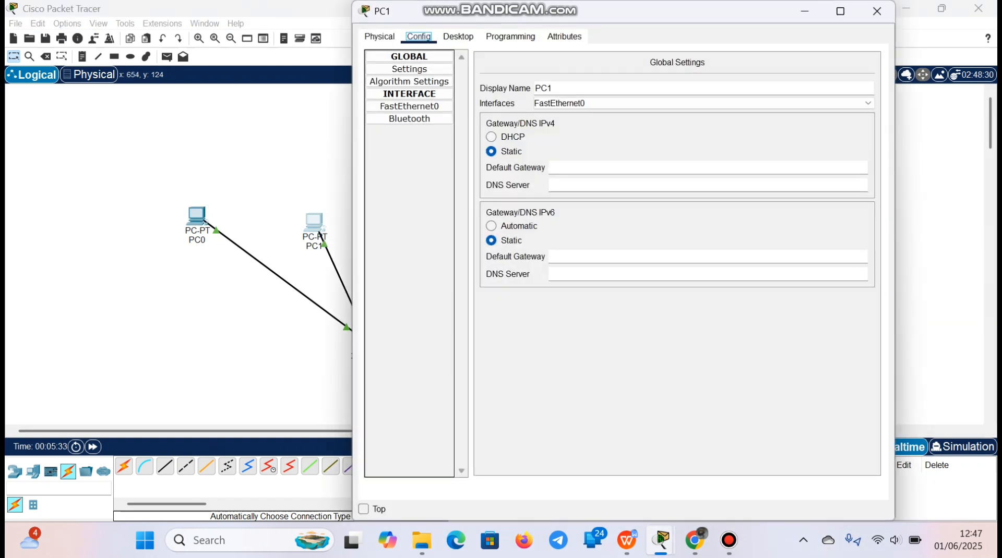
{"action": "left_click", "coordinate": [458, 36]}
{"action": "left_click", "coordinate": [718, 85]}
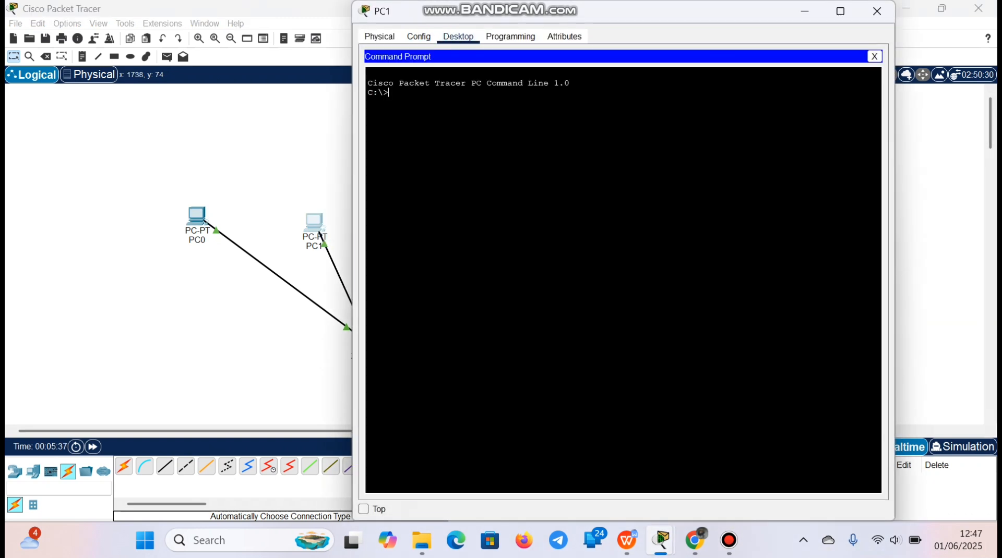
{"action": "type", "text": "ping"}
{"action": "right_click", "coordinate": [463, 98]}
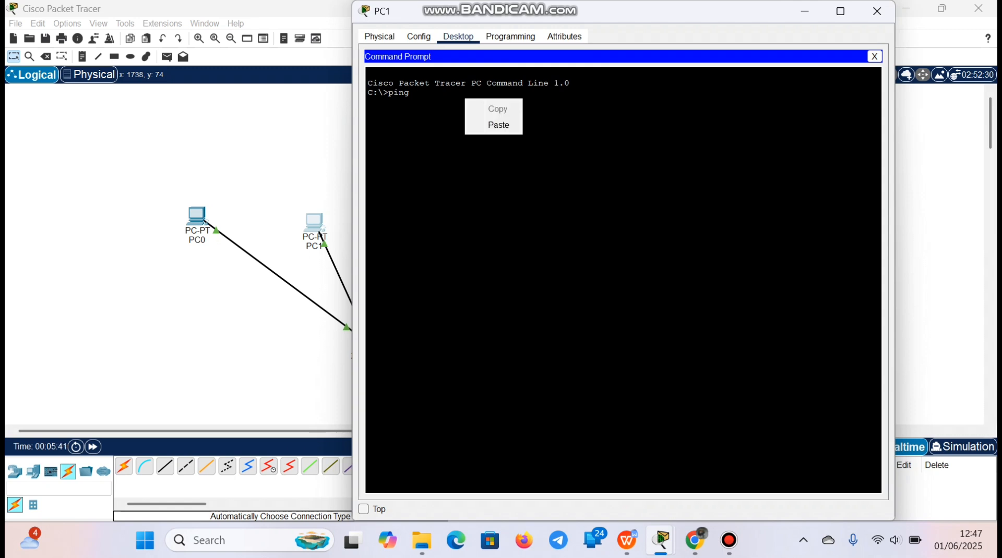
{"action": "left_click", "coordinate": [490, 125]}
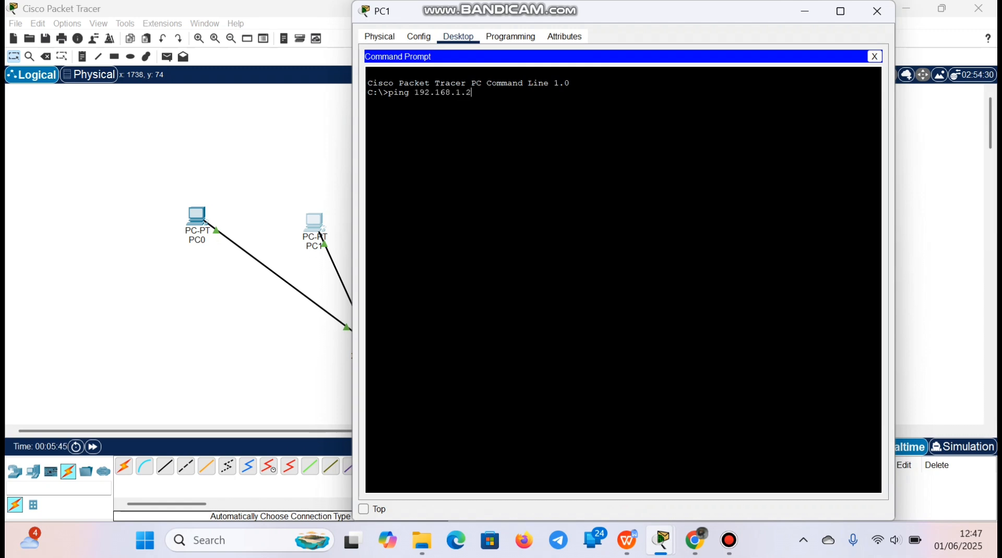
{"action": "key", "text": "Return"}
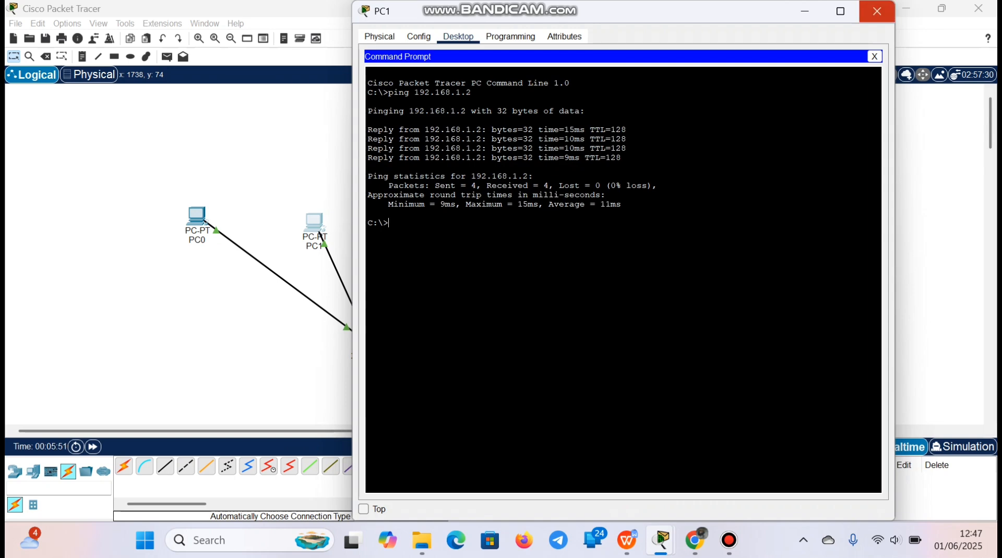
{"action": "left_click", "coordinate": [877, 11]}
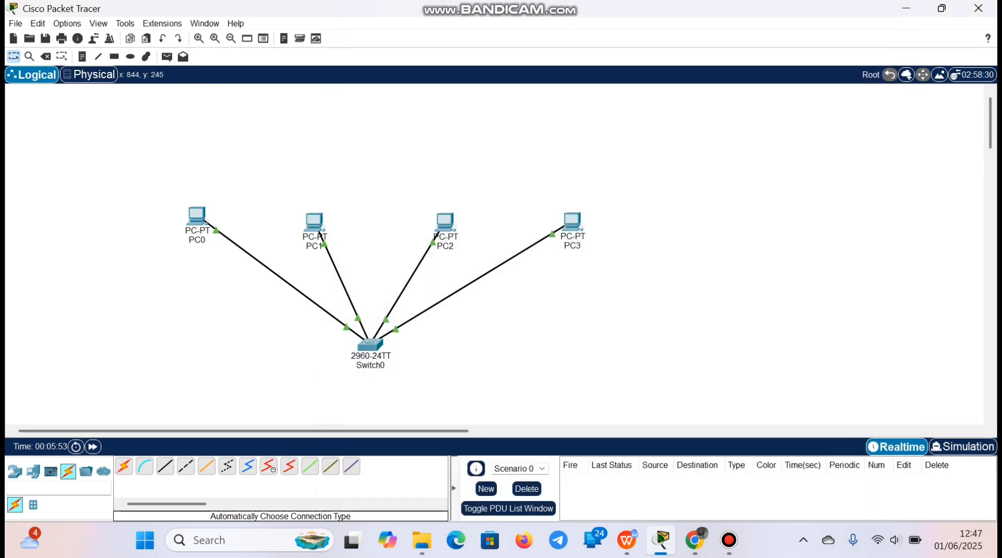
Ping 192.168.1.3 from PC2's Command Prompt, and close PC2's window
{"action": "left_click", "coordinate": [445, 222]}
{"action": "left_click", "coordinate": [458, 36]}
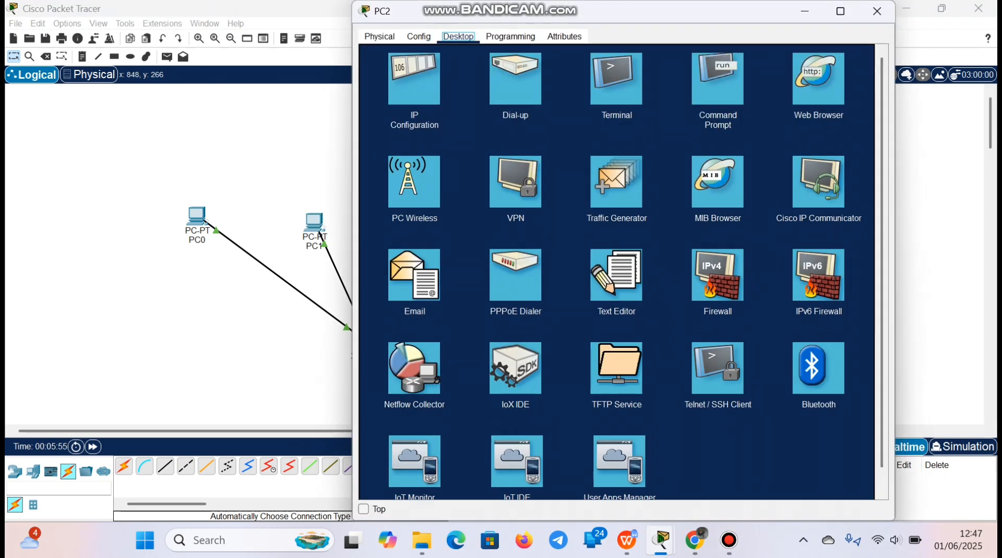
{"action": "left_click", "coordinate": [715, 79]}
{"action": "type", "text": "ping"}
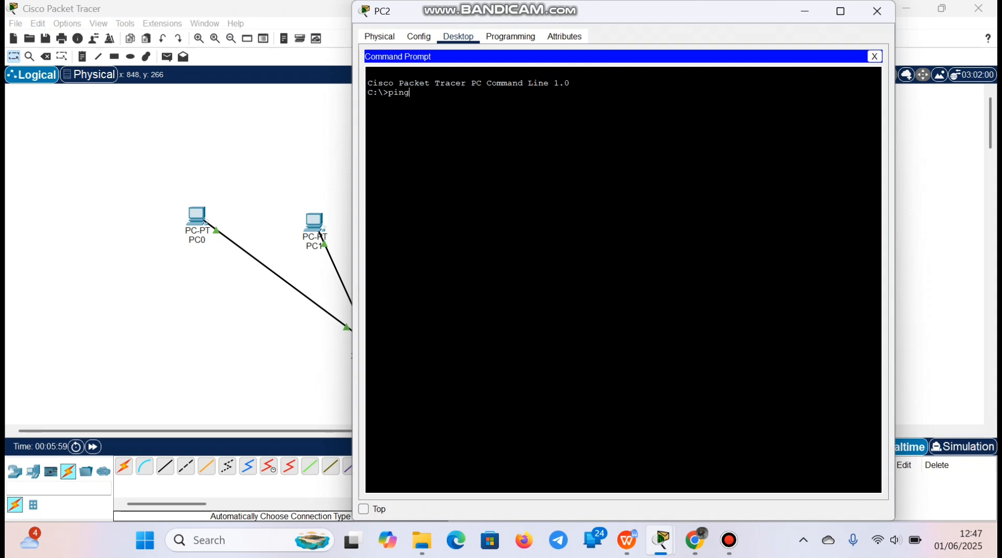
{"action": "right_click", "coordinate": [452, 104]}
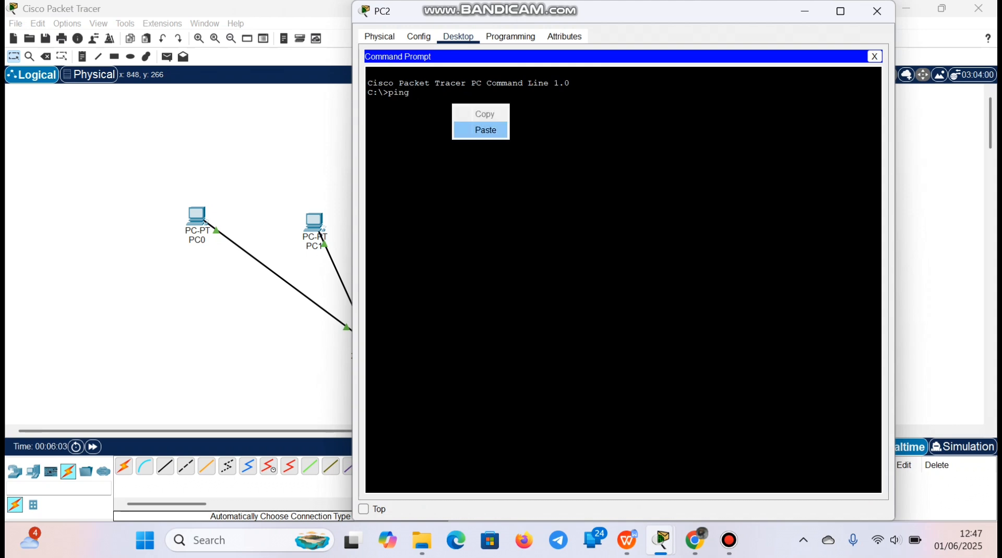
{"action": "left_click", "coordinate": [479, 129]}
{"action": "key", "text": "BackSpace"}
{"action": "type", "text": "3"}
{"action": "key", "text": "Return"}
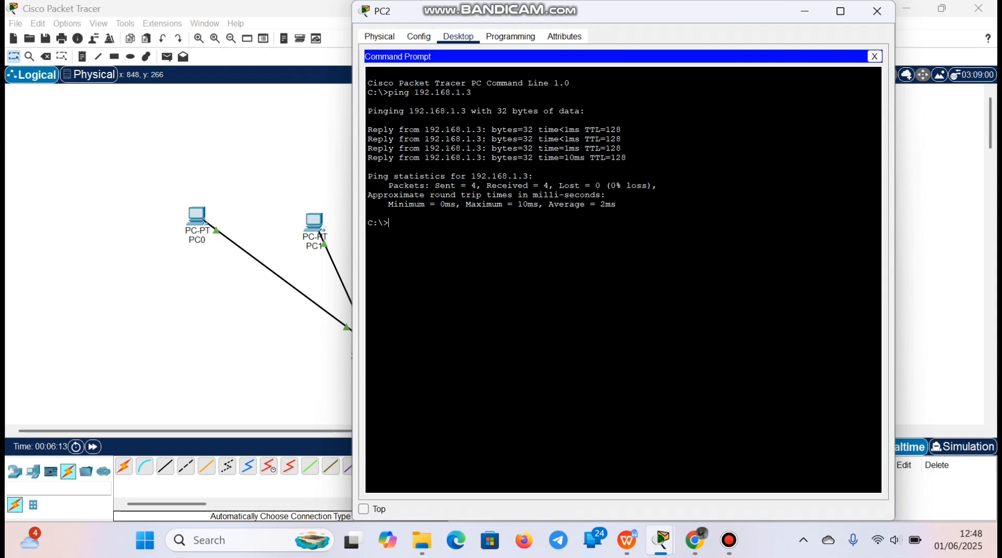
{"action": "left_click", "coordinate": [877, 11]}
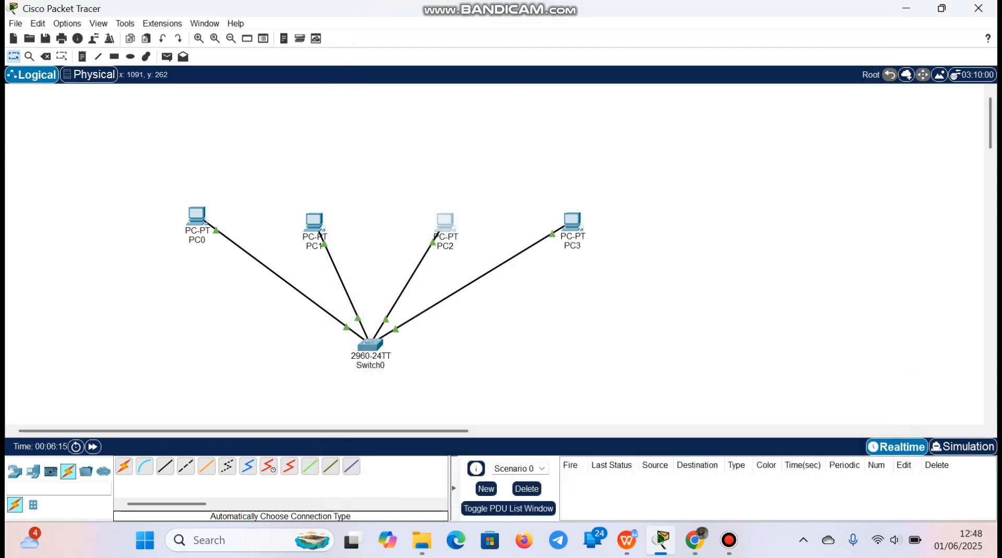
Ping 192.168.1.4 from PC3's Command Prompt, and close PC3's window
{"action": "left_click", "coordinate": [572, 221]}
{"action": "left_click", "coordinate": [458, 36]}
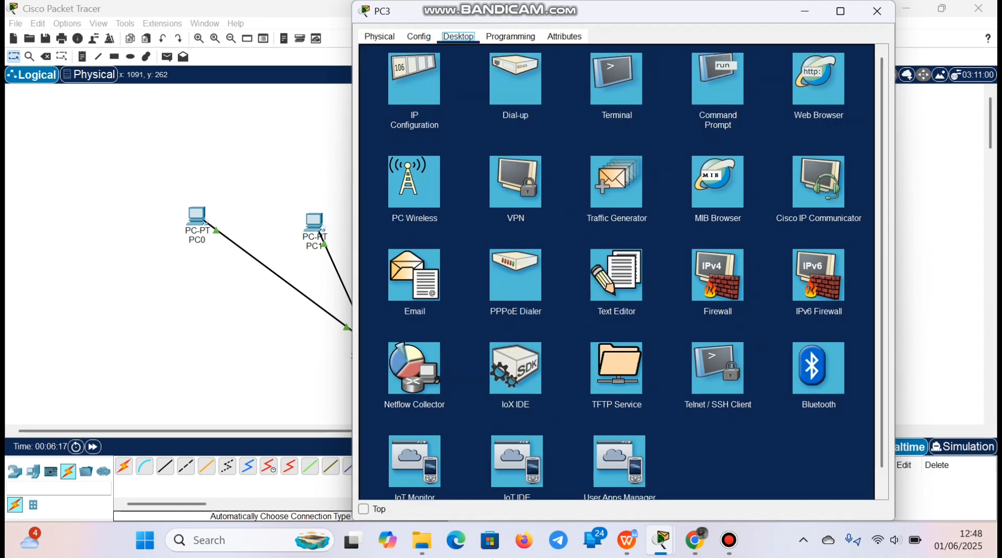
{"action": "left_click", "coordinate": [717, 79]}
{"action": "type", "text": "ping"}
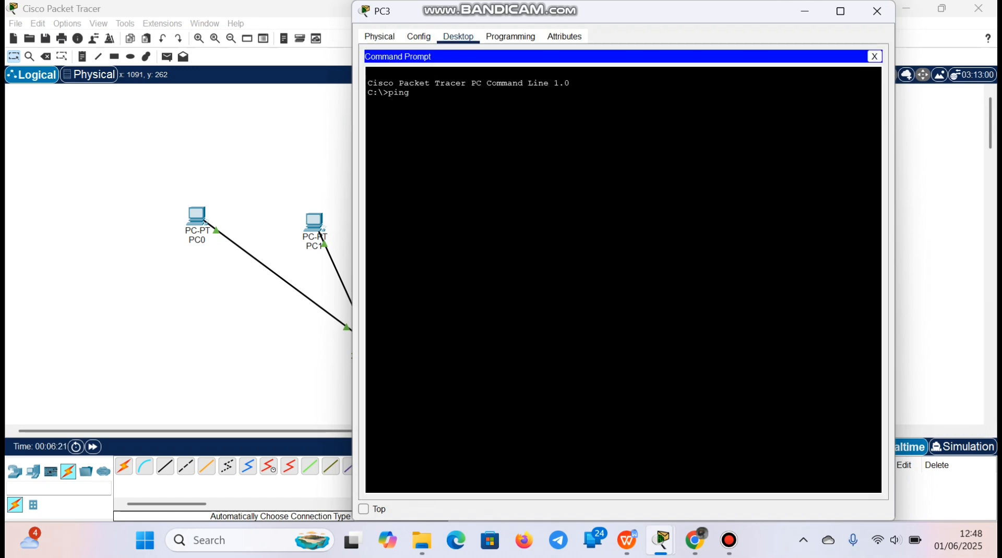
{"action": "right_click", "coordinate": [425, 97]}
{"action": "left_click", "coordinate": [455, 125]}
{"action": "key", "text": "Return"}
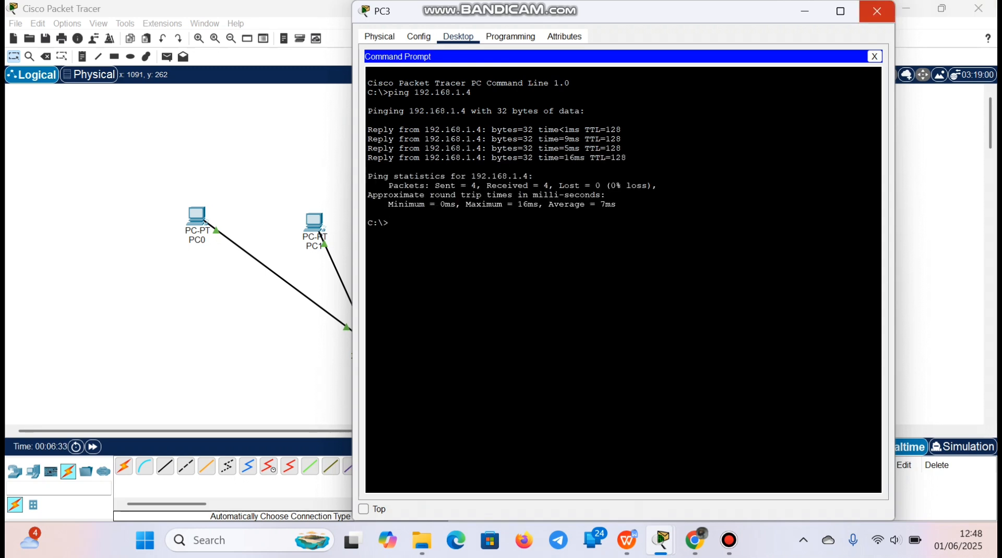
{"action": "left_click", "coordinate": [877, 11]}
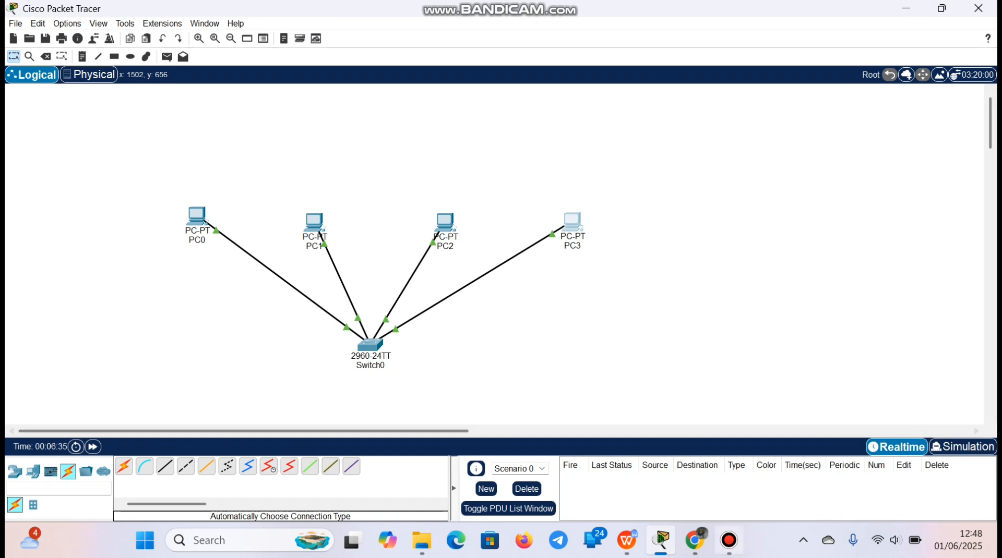
Switch to Chrome, read task 2 of the assignment about the HTTP server, and return to Cisco Packet Tracer
{"action": "left_click", "coordinate": [694, 540]}
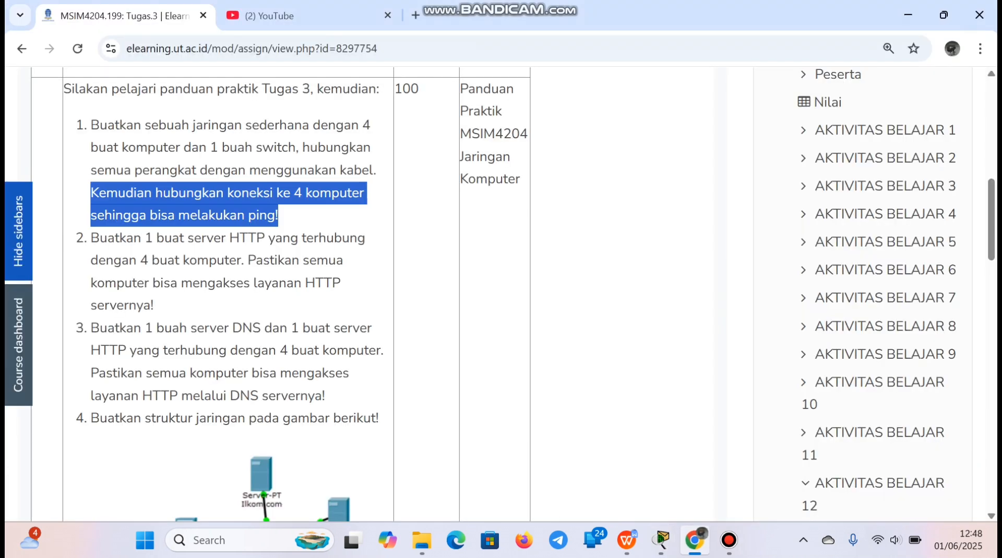
{"action": "scroll", "coordinate": [376, 292], "scroll_direction": "up", "scroll_amount": 1}
{"action": "left_click", "coordinate": [376, 292]}
{"action": "scroll", "coordinate": [376, 292], "scroll_direction": "down", "scroll_amount": 1}
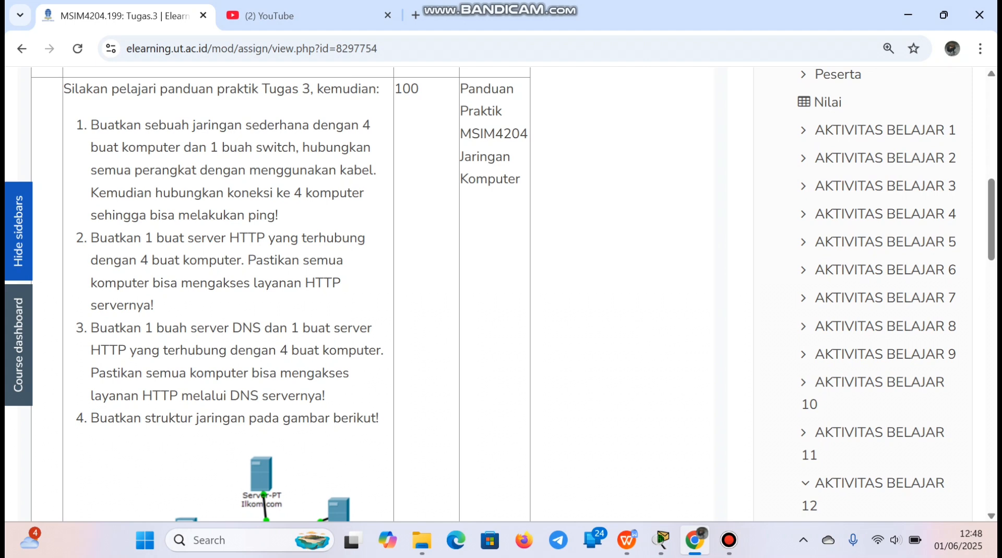
{"action": "left_click_drag", "start_coordinate": [91, 238], "coordinate": [285, 260]}
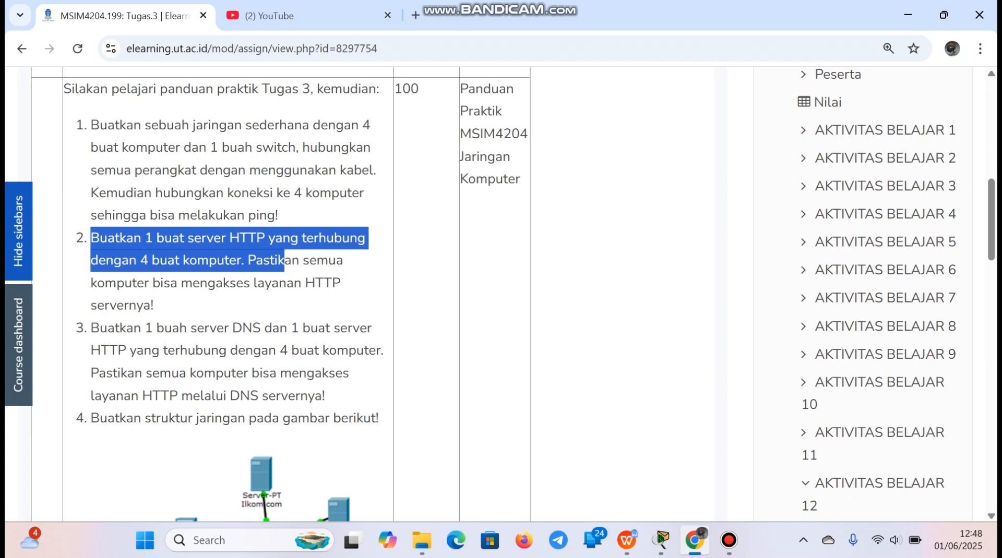
{"action": "left_click", "coordinate": [284, 260]}
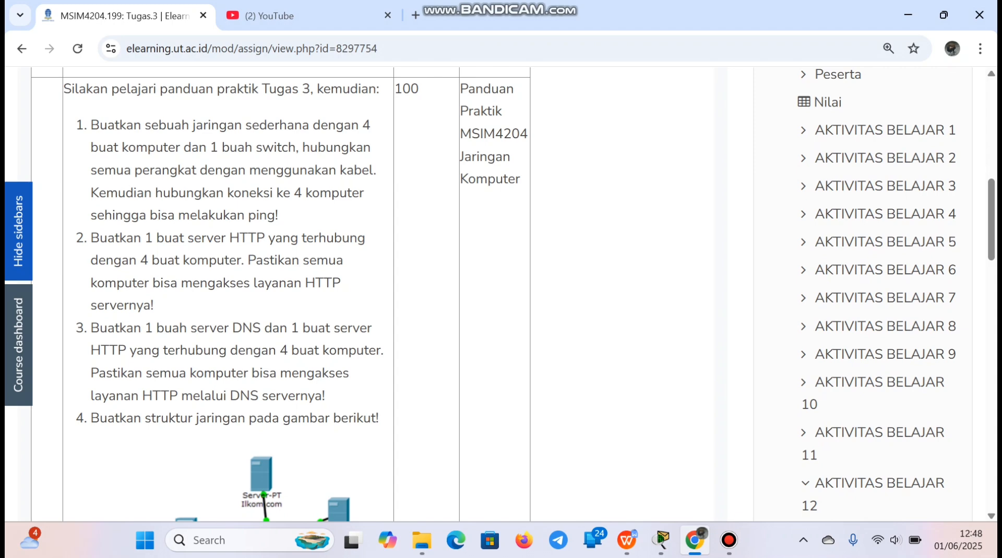
{"action": "left_click", "coordinate": [660, 540]}
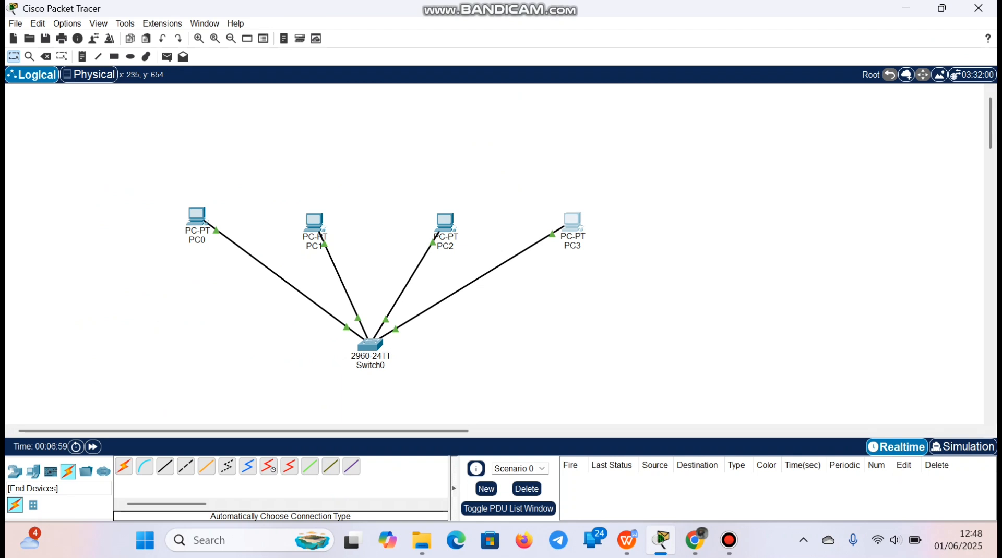
Place a Server-PT below PC3 and connect it to Switch0 with an automatically chosen cable
{"action": "left_click", "coordinate": [33, 471]}
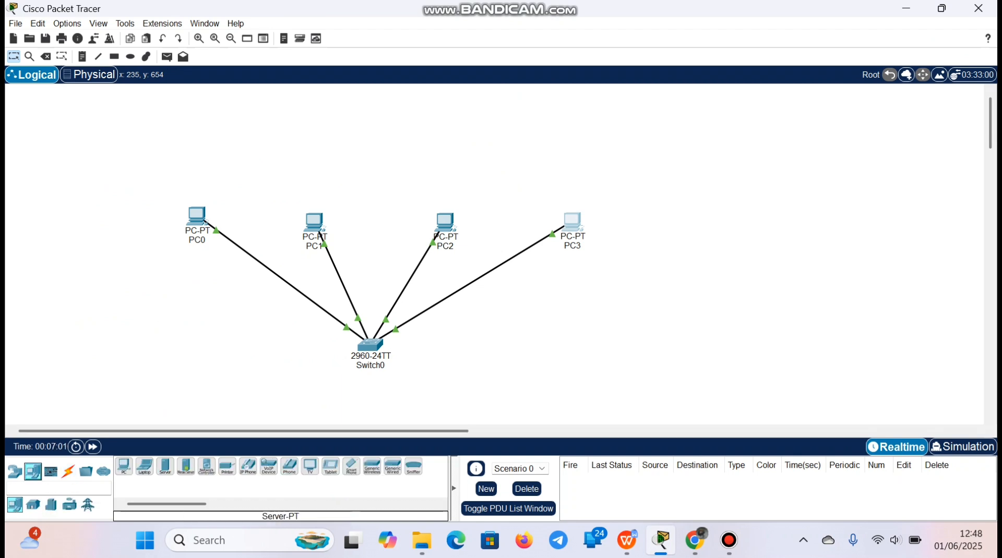
{"action": "left_click", "coordinate": [165, 466]}
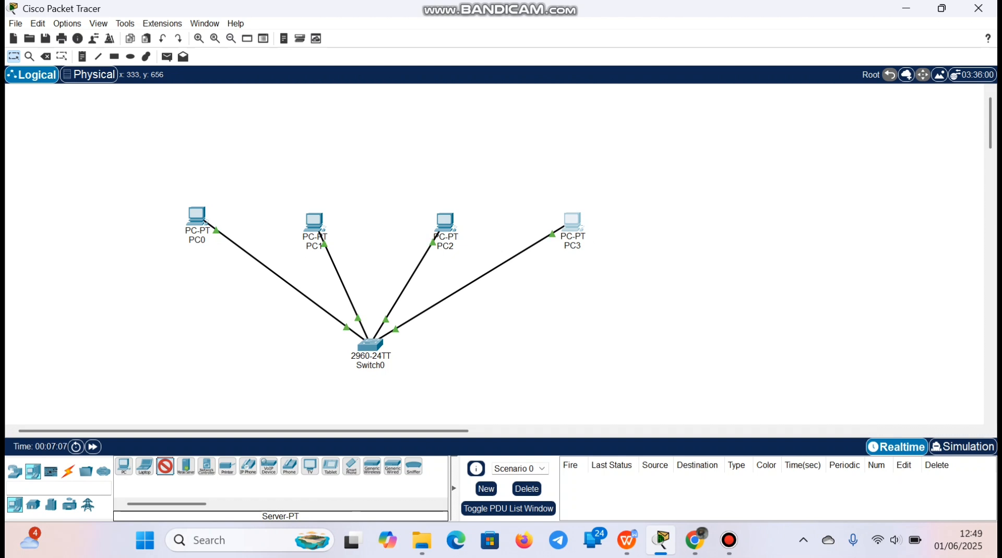
{"action": "left_click", "coordinate": [580, 334]}
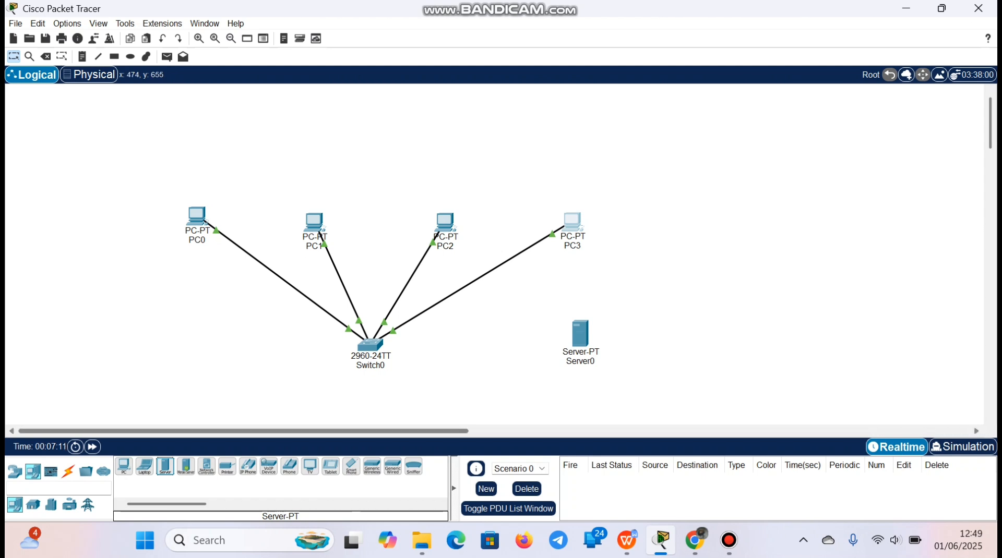
{"action": "left_click", "coordinate": [68, 472]}
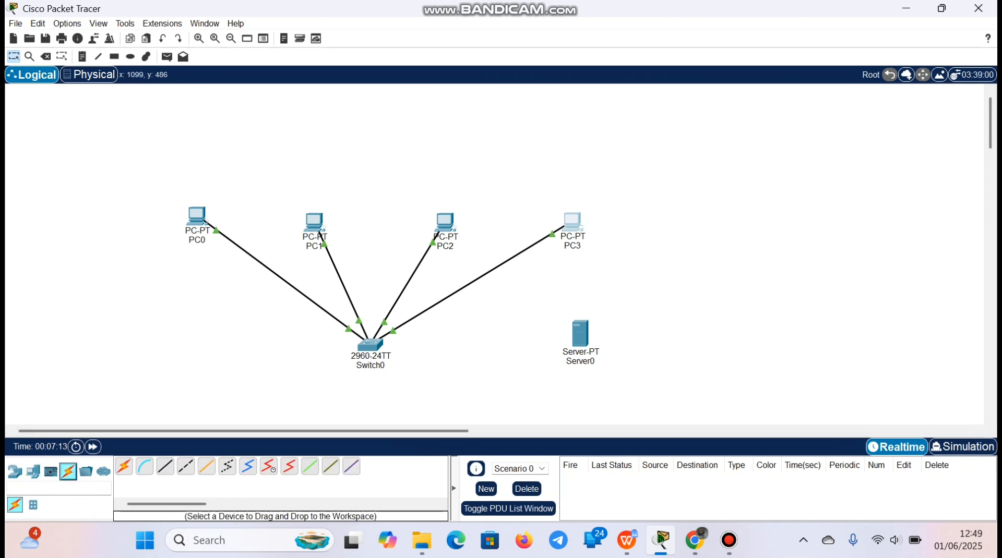
{"action": "left_click", "coordinate": [124, 466]}
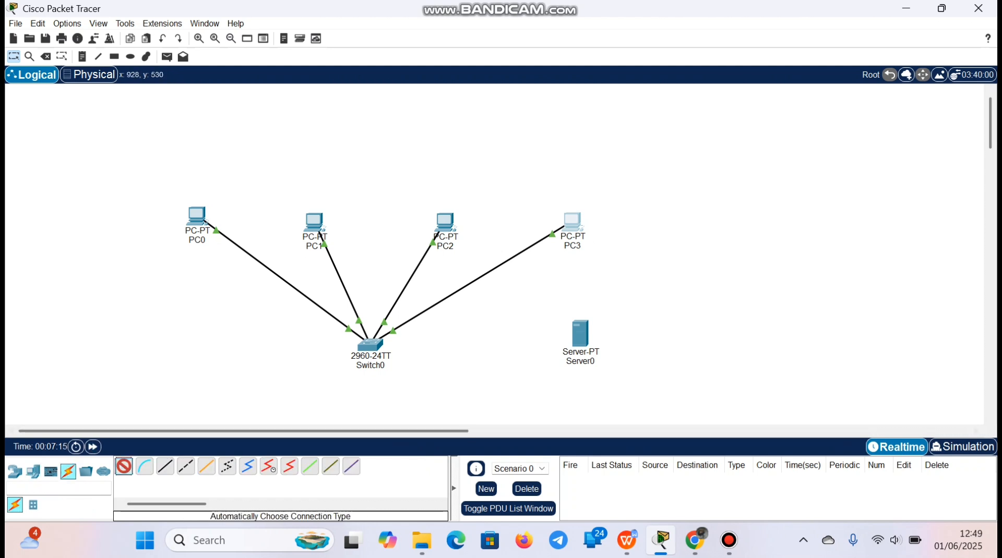
{"action": "left_click", "coordinate": [580, 334]}
{"action": "left_click", "coordinate": [371, 344]}
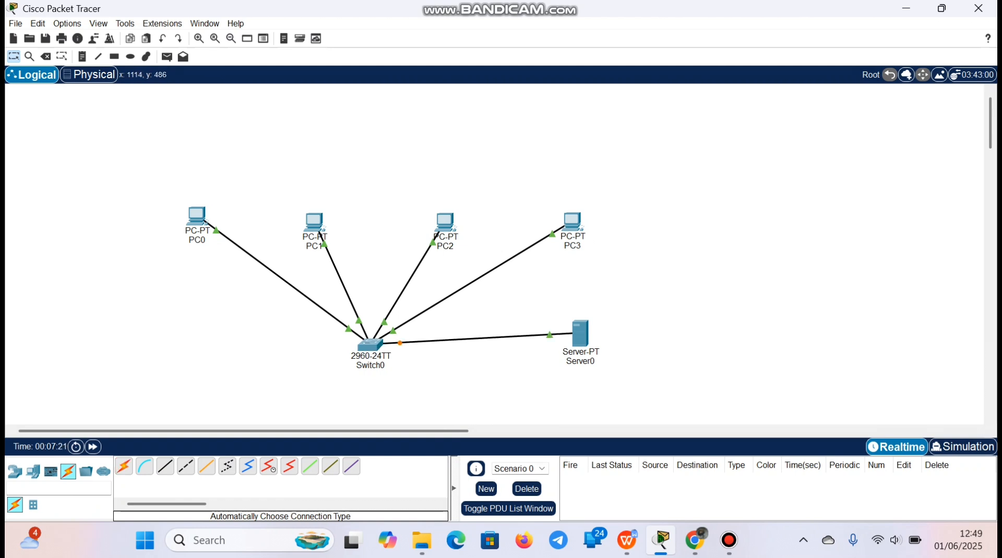
Set Server0's FastEthernet0 static IPv4 address to 192.168.1.5 with subnet mask 255.255.255.0, and close its window
{"action": "left_click", "coordinate": [580, 332]}
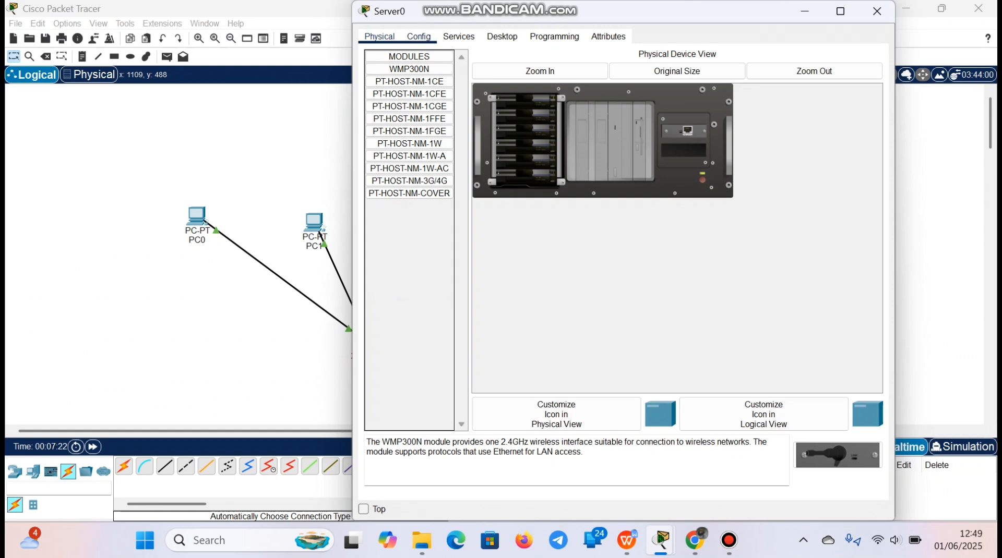
{"action": "left_click", "coordinate": [418, 37]}
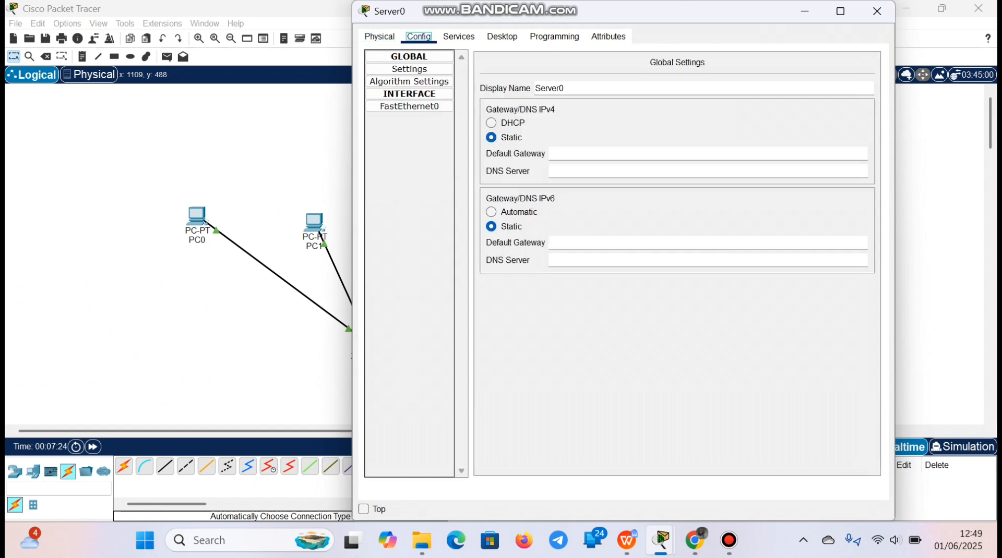
{"action": "left_click", "coordinate": [409, 106]}
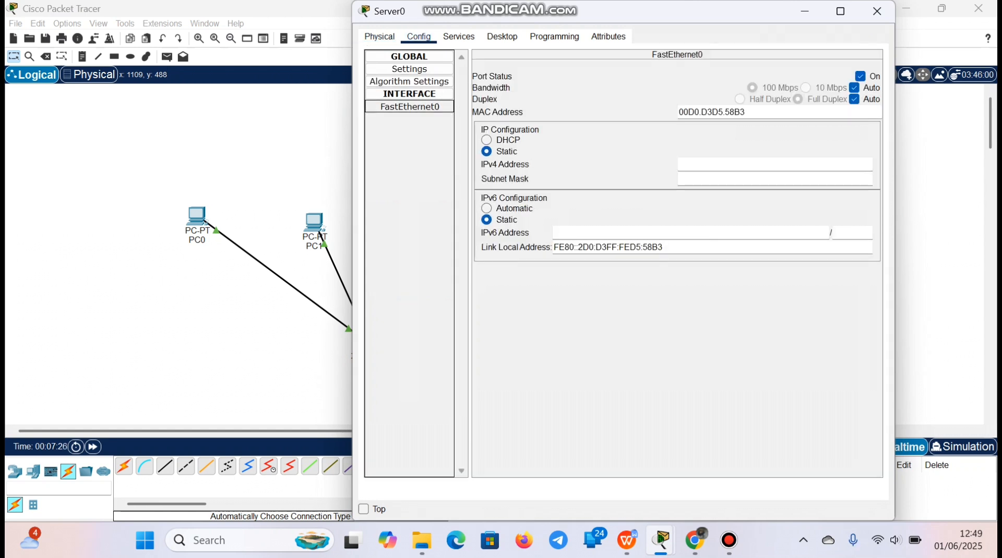
{"action": "left_click", "coordinate": [731, 164]}
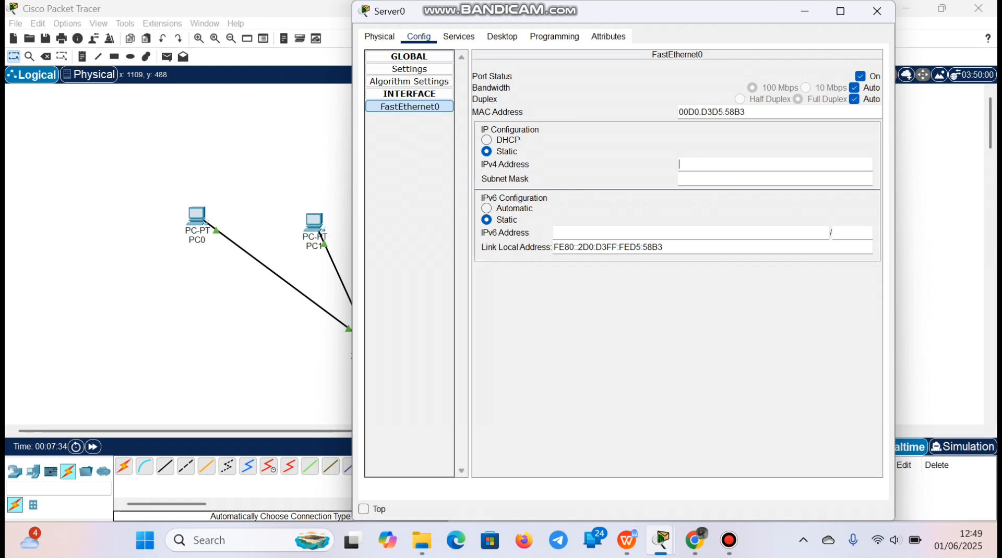
{"action": "right_click", "coordinate": [692, 161]}
{"action": "left_click", "coordinate": [726, 238]}
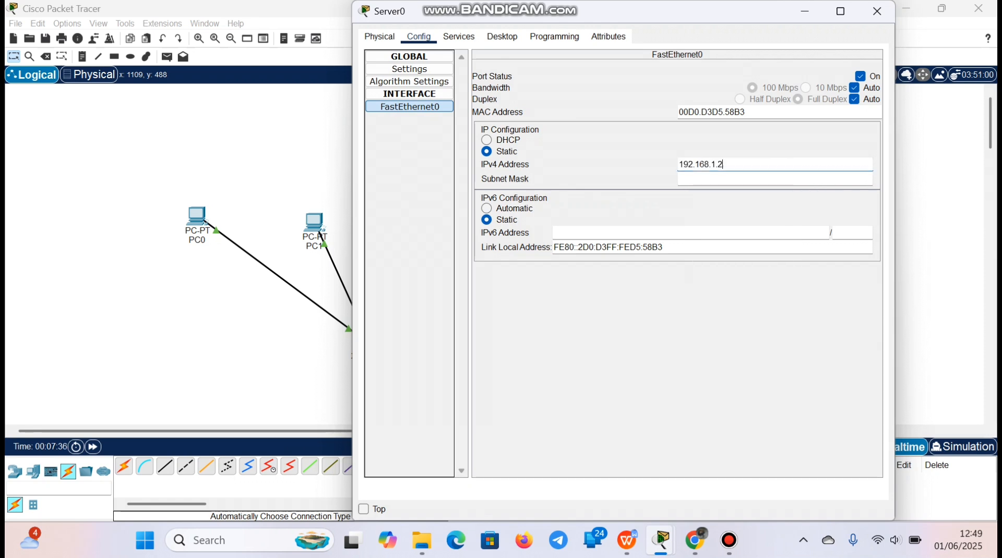
{"action": "key", "text": "BackSpace"}
{"action": "type", "text": "5"}
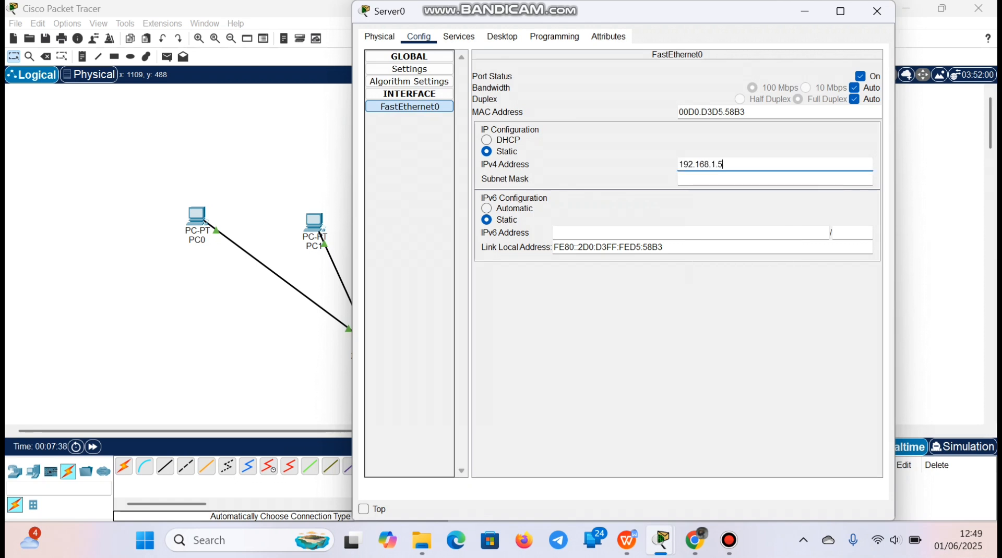
{"action": "key", "text": "Return"}
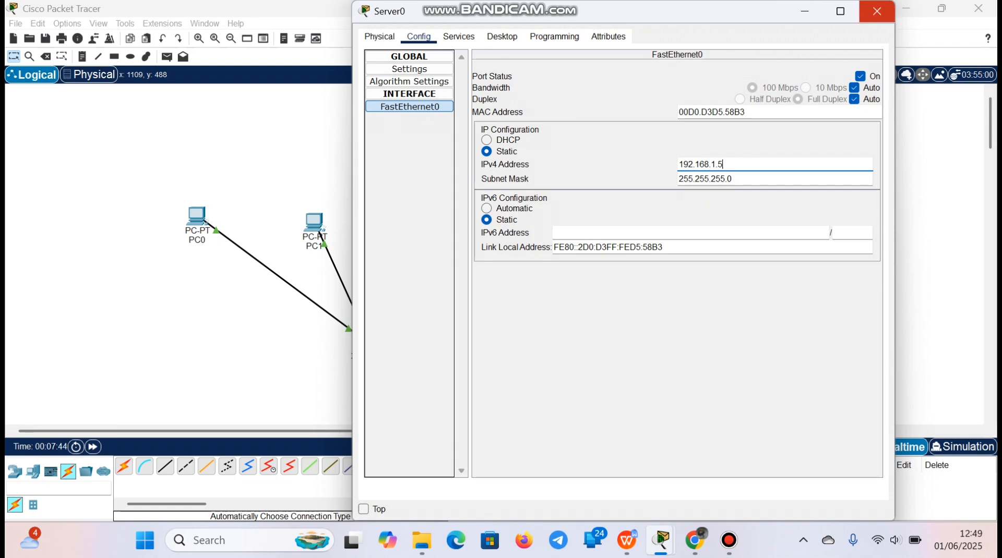
{"action": "left_click", "coordinate": [877, 11]}
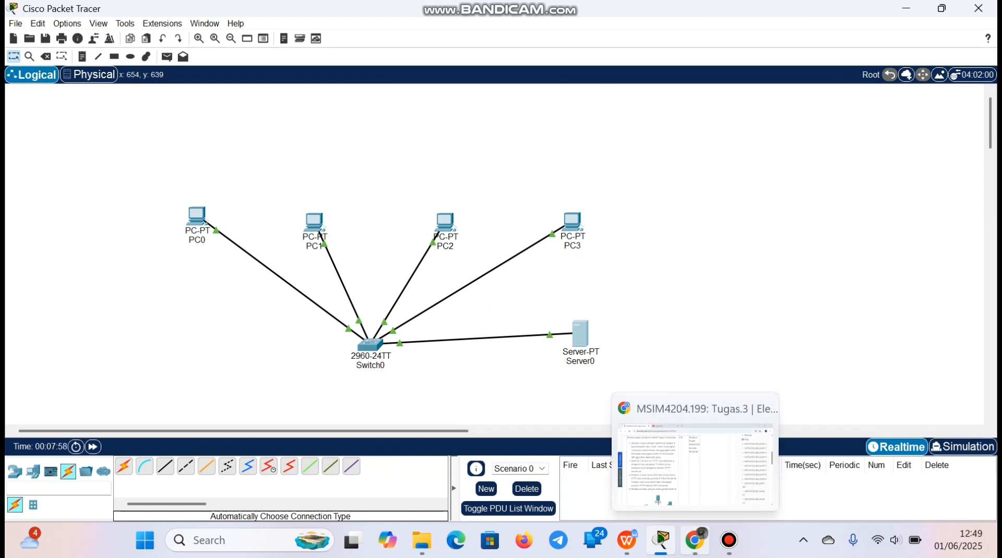
Switch to Chrome, reread the HTTP service requirement in task 2 of the assignment, and return to Cisco Packet Tracer
{"action": "left_click", "coordinate": [694, 540]}
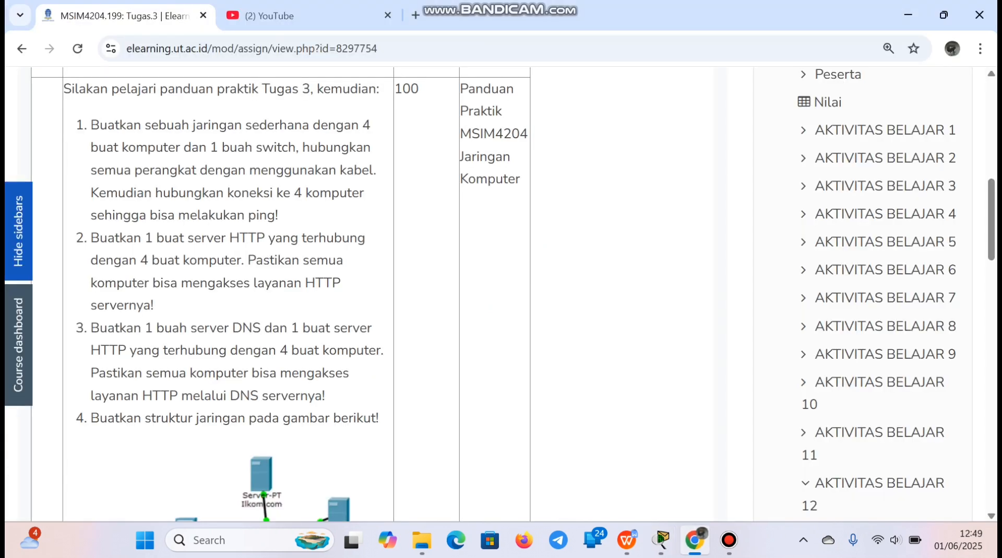
{"action": "left_click_drag", "start_coordinate": [255, 283], "coordinate": [341, 283]}
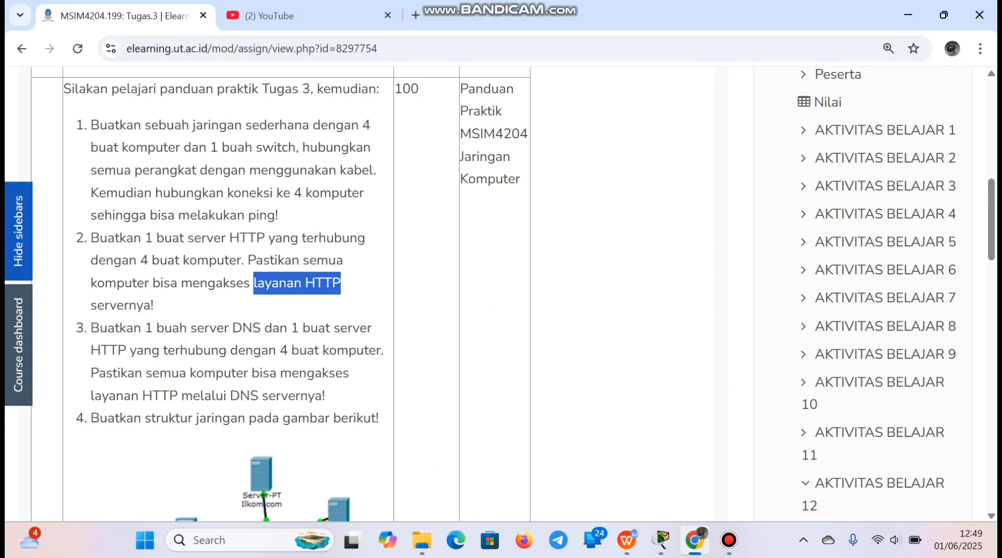
{"action": "left_click", "coordinate": [340, 284]}
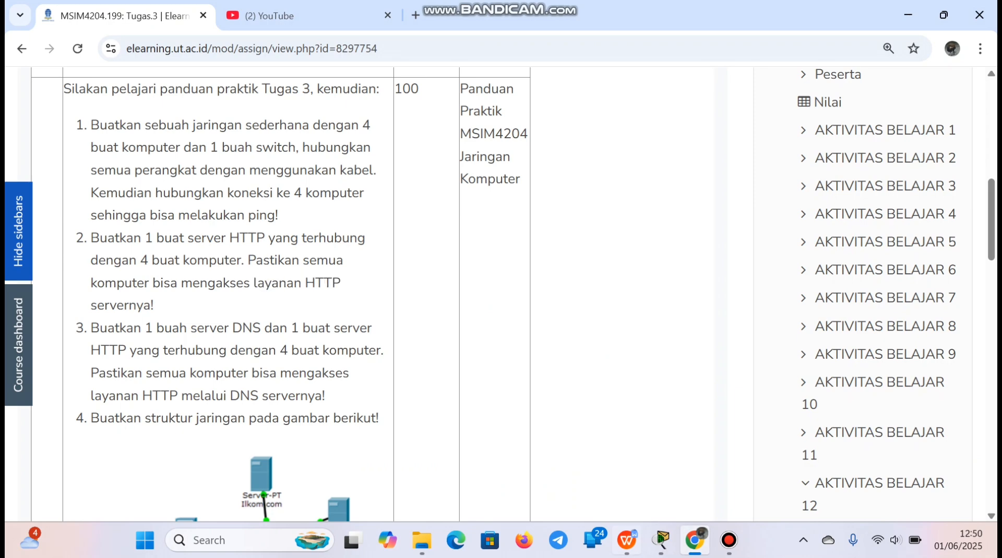
{"action": "left_click", "coordinate": [661, 541]}
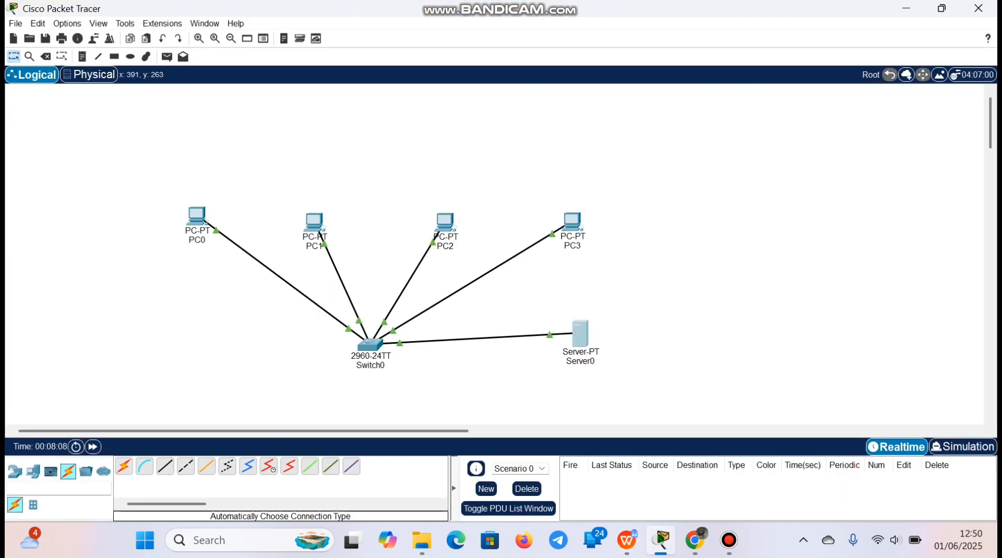
Load 192.168.1.5 in PC0's Web Browser, check the server's welcome page, and close PC0's window
{"action": "left_click", "coordinate": [198, 217]}
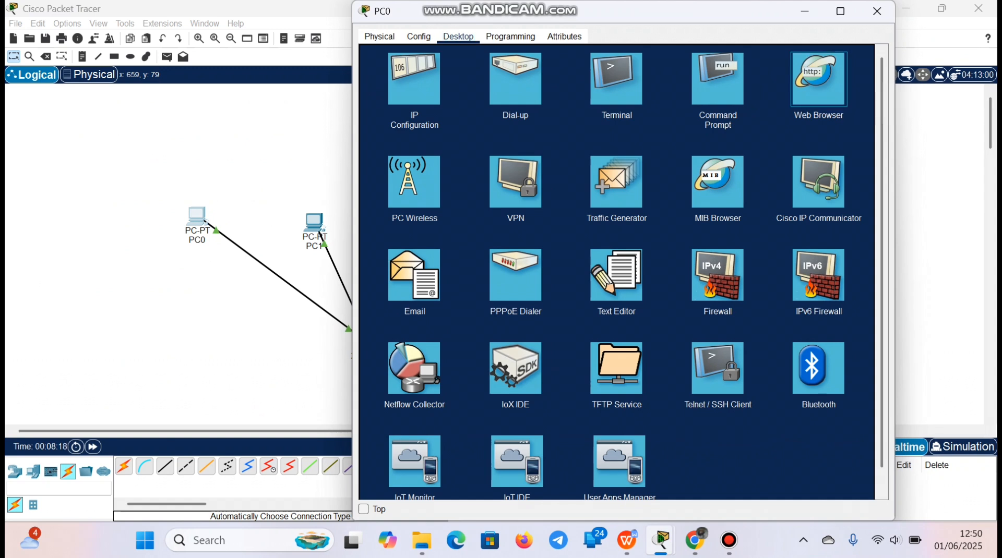
{"action": "left_click", "coordinate": [818, 80]}
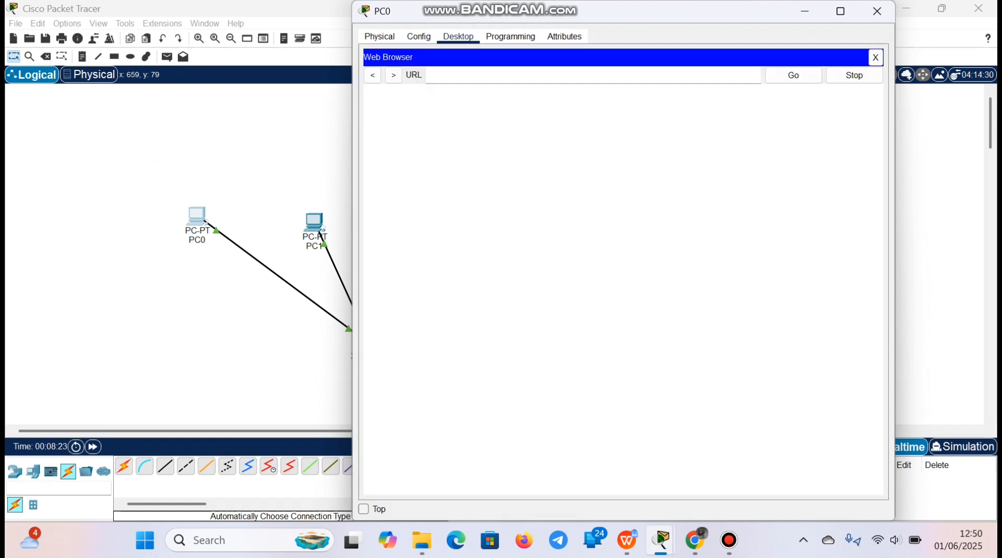
{"action": "right_click", "coordinate": [462, 76]}
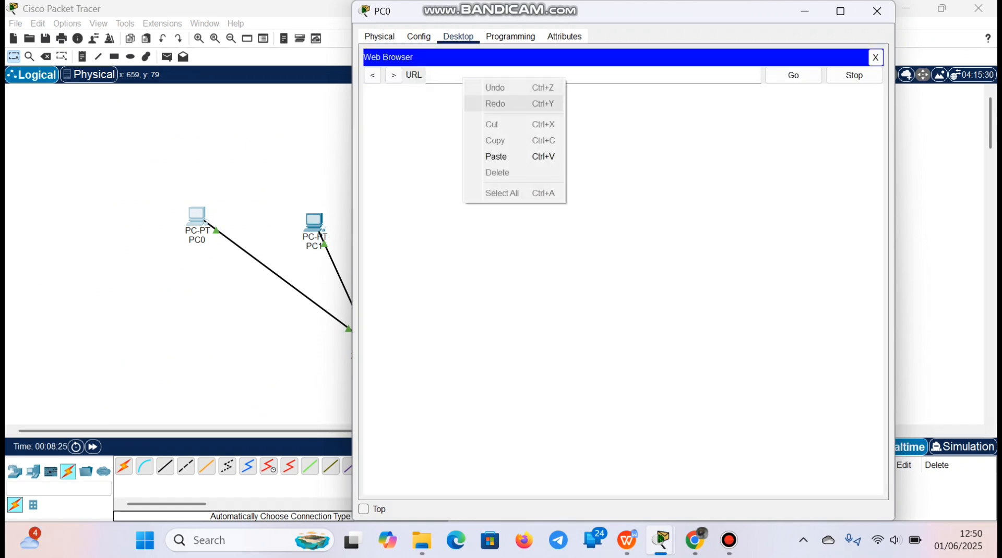
{"action": "left_click", "coordinate": [501, 156]}
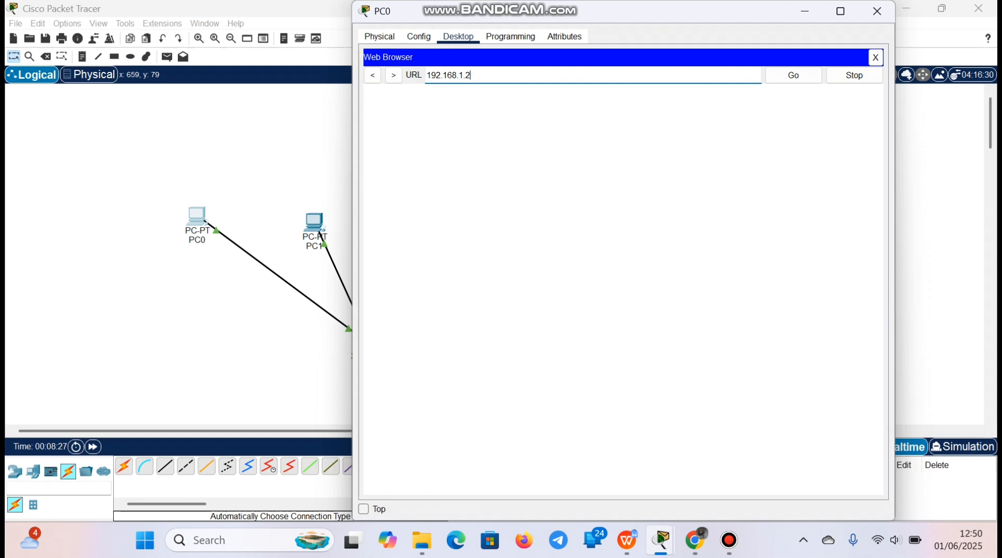
{"action": "key", "text": "BackSpace"}
{"action": "type", "text": "5"}
{"action": "key", "text": "Return"}
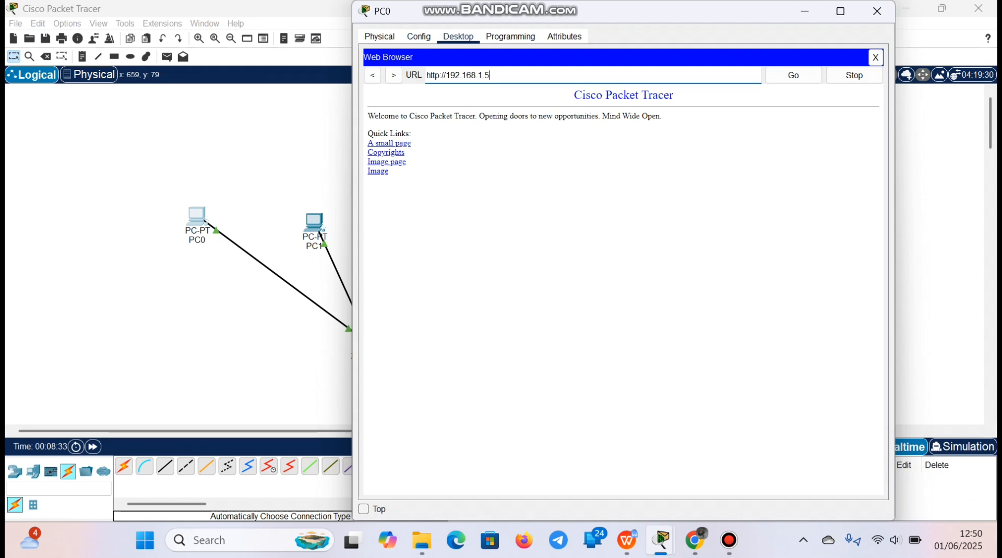
{"action": "left_click_drag", "start_coordinate": [572, 95], "coordinate": [597, 137]}
{"action": "left_click", "coordinate": [598, 137]}
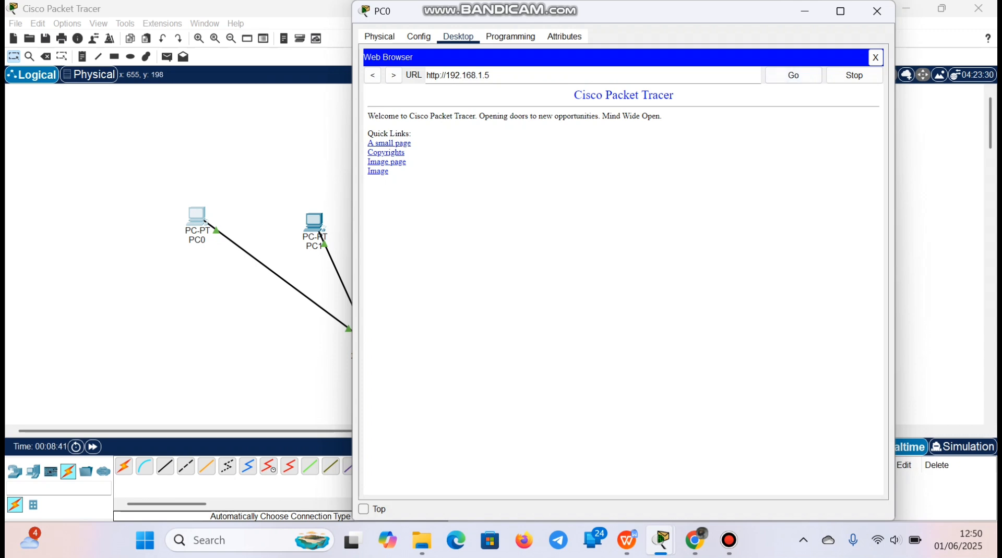
{"action": "left_click_drag", "start_coordinate": [367, 116], "coordinate": [656, 120]}
{"action": "left_click", "coordinate": [656, 120]}
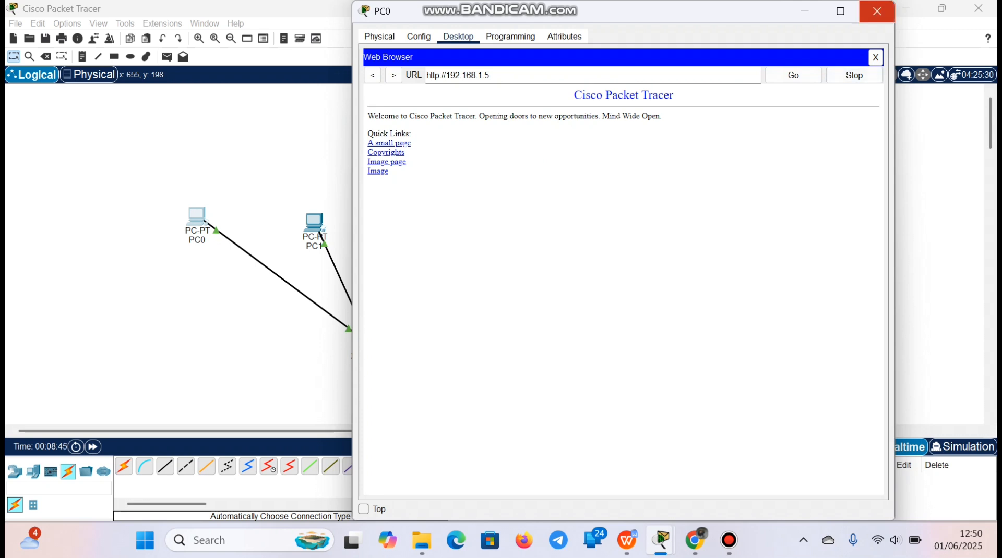
{"action": "left_click", "coordinate": [877, 11]}
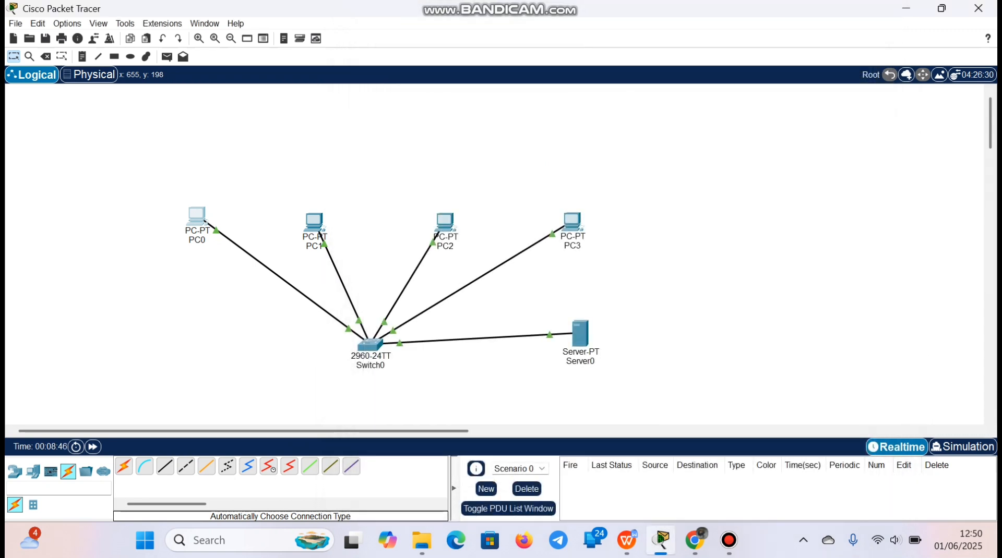
Load 192.168.1.5 in PC1's Web Browser, check the server's welcome page, and close PC1's window
{"action": "left_click", "coordinate": [314, 225]}
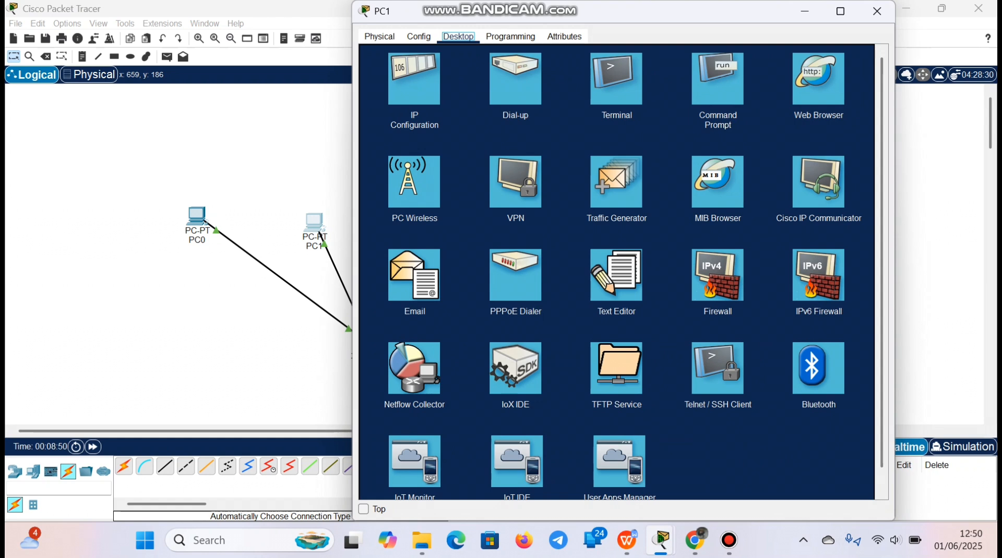
{"action": "left_click", "coordinate": [818, 78]}
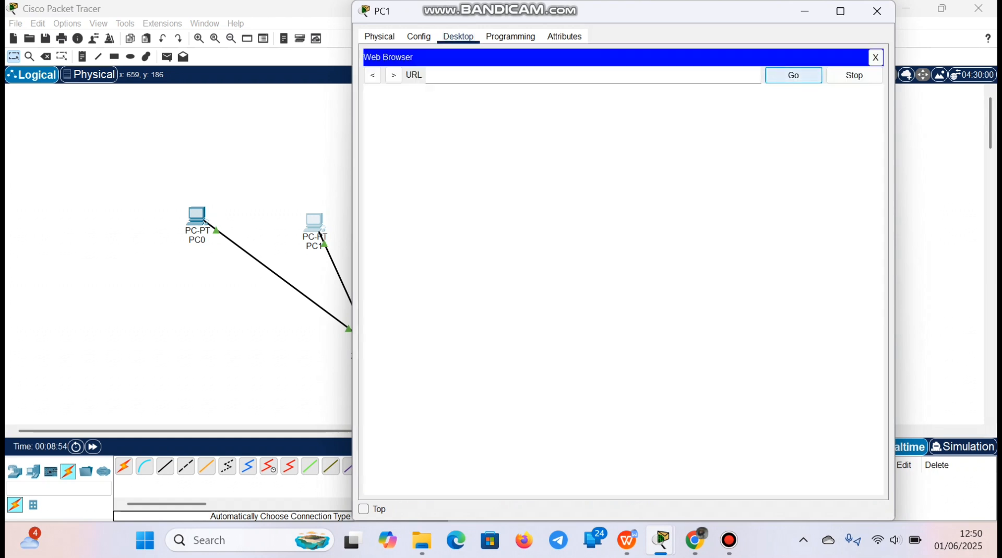
{"action": "right_click", "coordinate": [489, 76]}
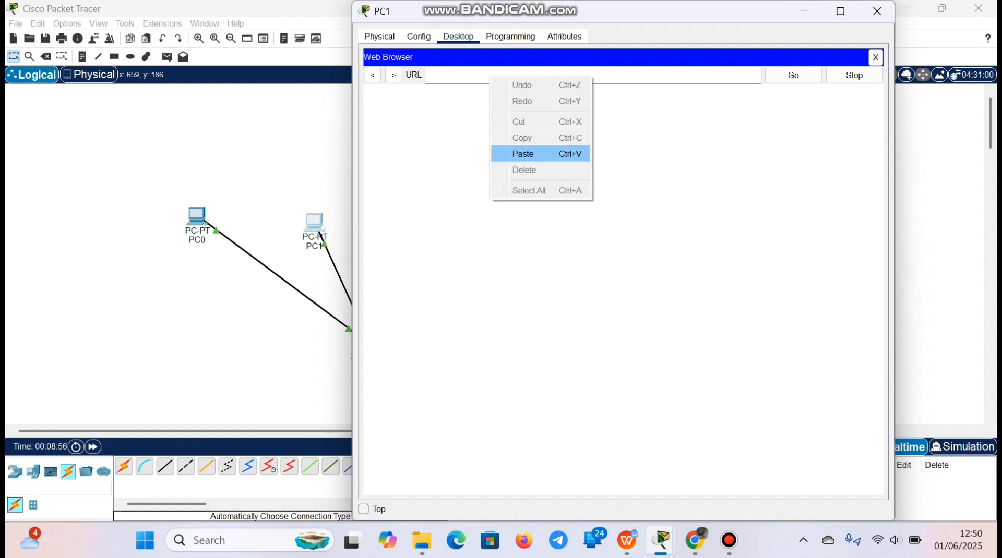
{"action": "left_click", "coordinate": [509, 151]}
{"action": "key", "text": "BackSpace"}
{"action": "type", "text": "5"}
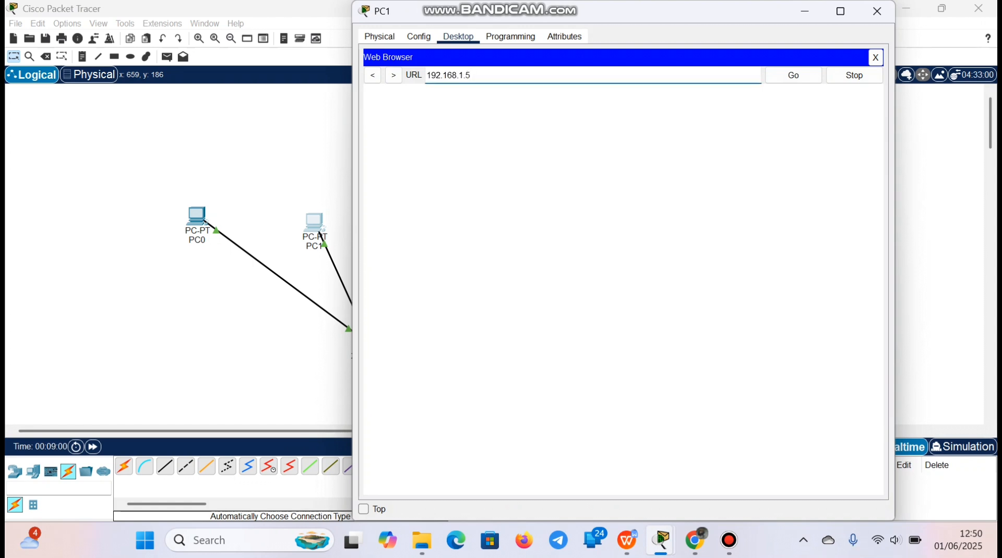
{"action": "key", "text": "Return"}
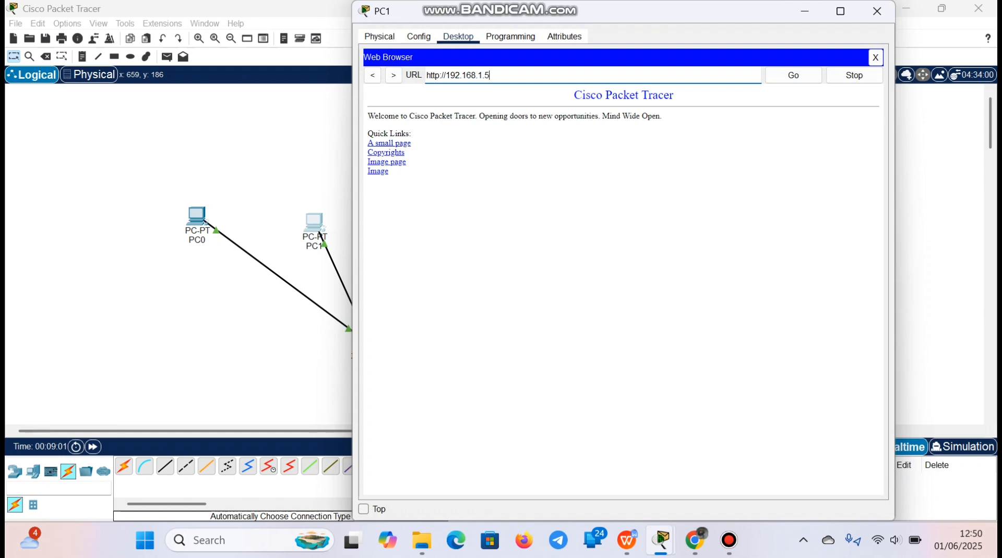
{"action": "left_click_drag", "start_coordinate": [656, 116], "coordinate": [367, 116]}
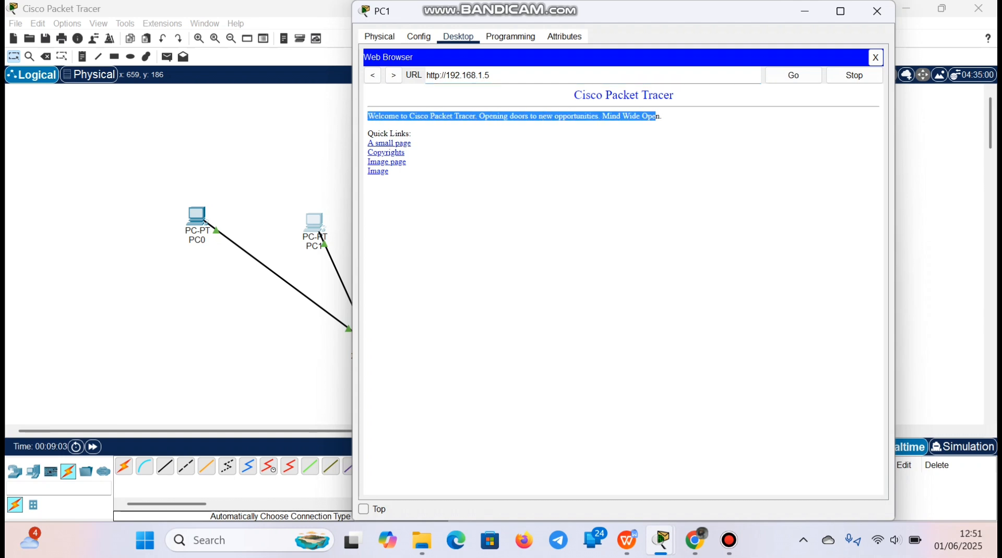
{"action": "left_click", "coordinate": [370, 118]}
{"action": "left_click", "coordinate": [876, 11]}
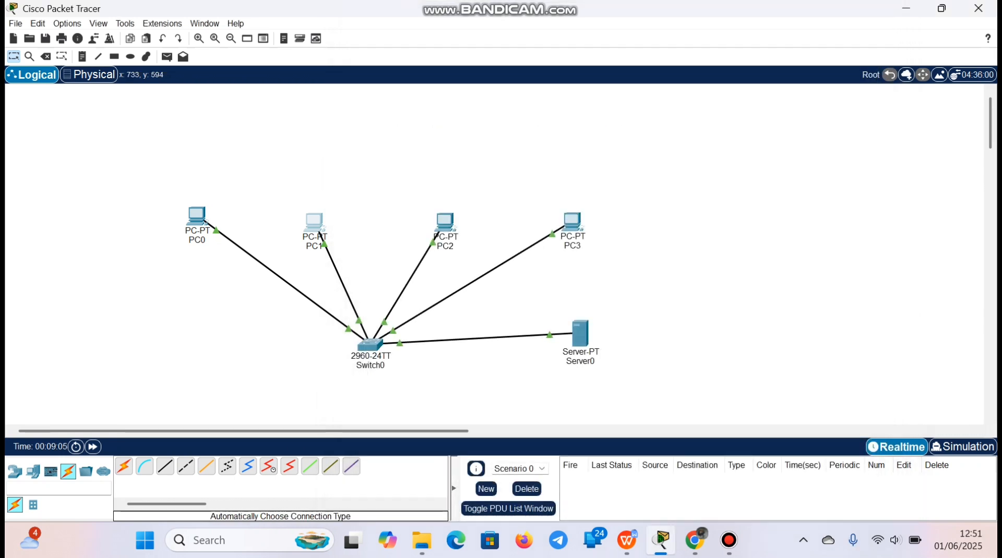
Switch to Chrome, read task 3 of the assignment about the DNS and HTTP servers, and return to Cisco Packet Tracer
{"action": "scroll", "coordinate": [392, 251], "scroll_direction": "down", "scroll_amount": 2}
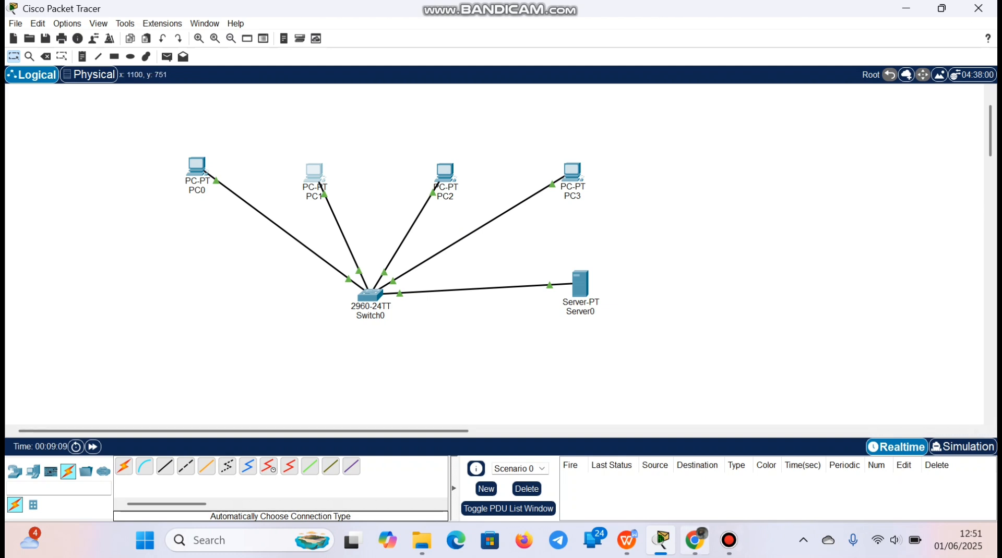
{"action": "left_click", "coordinate": [694, 540]}
{"action": "scroll", "coordinate": [501, 294], "scroll_direction": "down", "scroll_amount": 1}
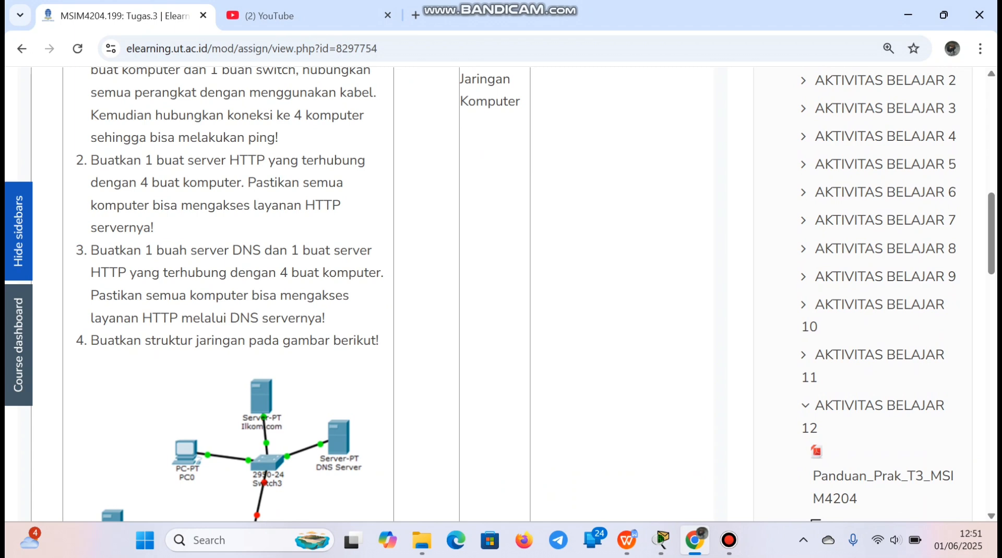
{"action": "left_click_drag", "start_coordinate": [146, 295], "coordinate": [325, 318]}
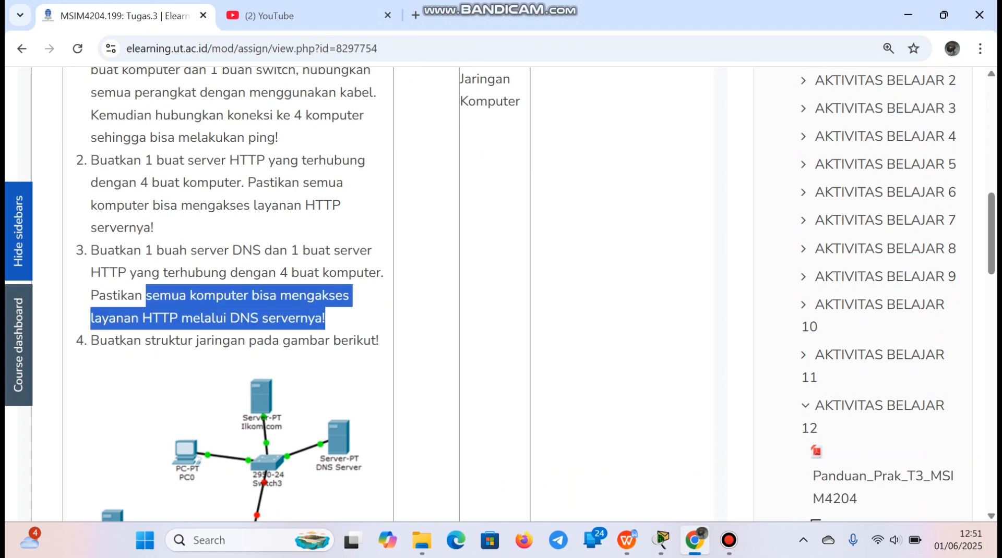
{"action": "left_click", "coordinate": [325, 319]}
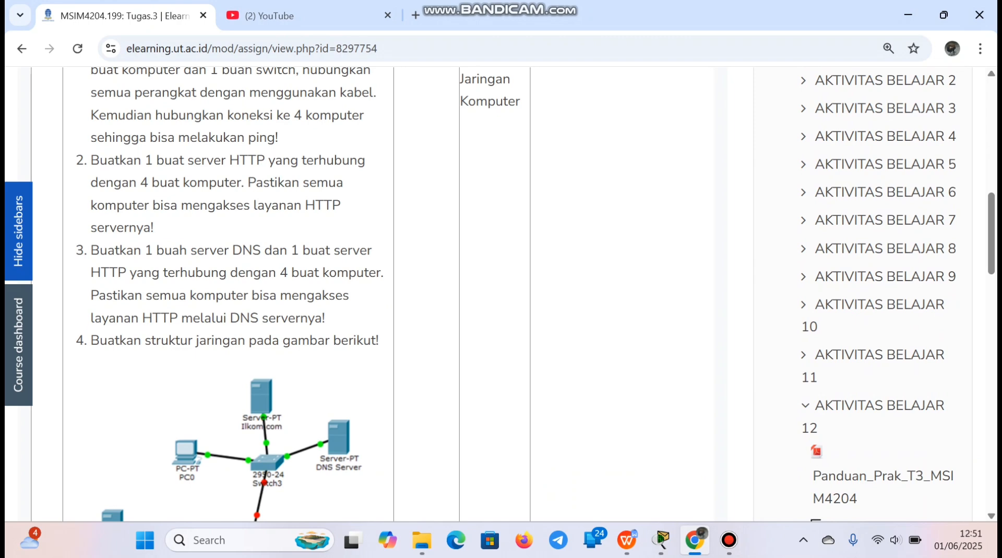
{"action": "scroll", "coordinate": [326, 319], "scroll_direction": "down", "scroll_amount": 2}
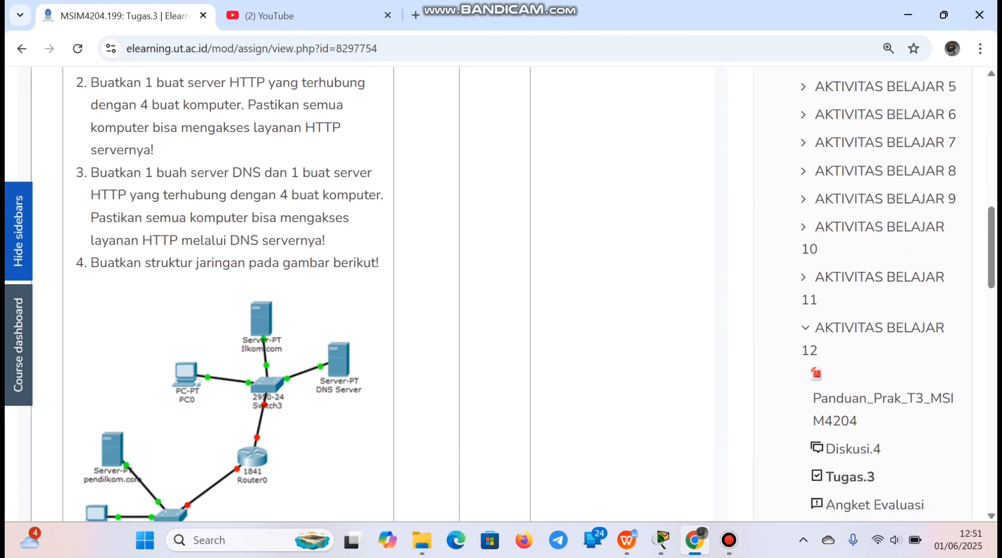
{"action": "mouse_move", "coordinate": [661, 540]}
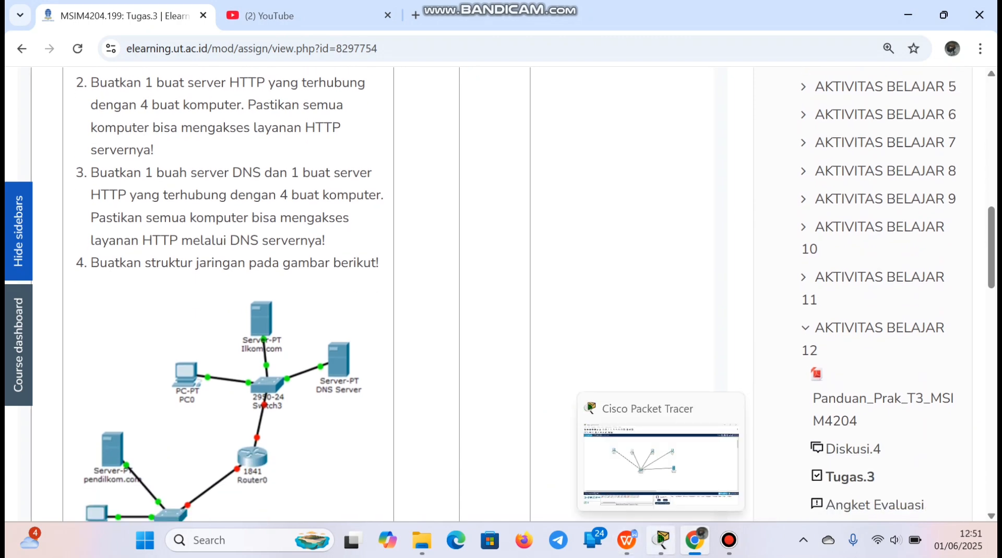
{"action": "left_click", "coordinate": [661, 540]}
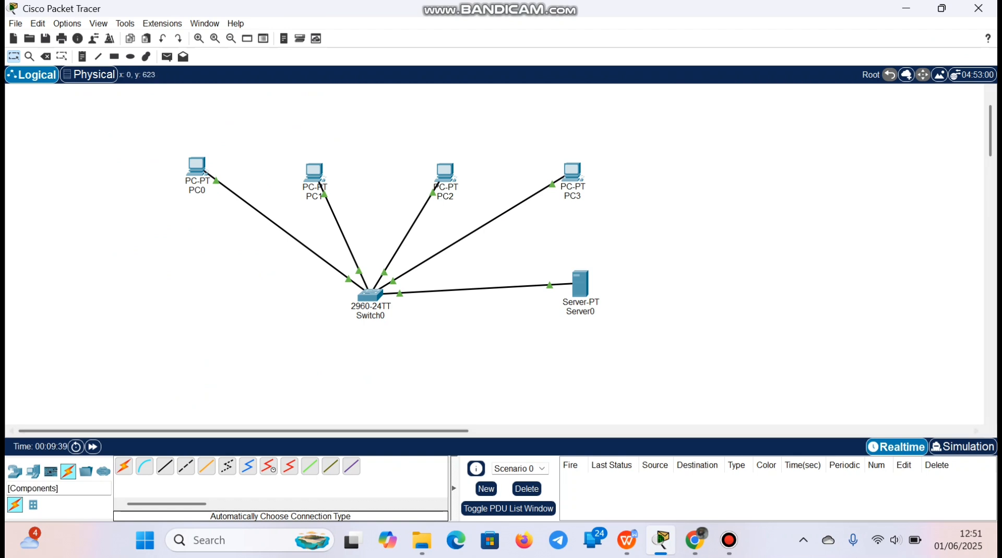
Place a second Server-PT below PC0 and connect it to Switch0 with an automatically chosen cable
{"action": "left_click", "coordinate": [33, 472]}
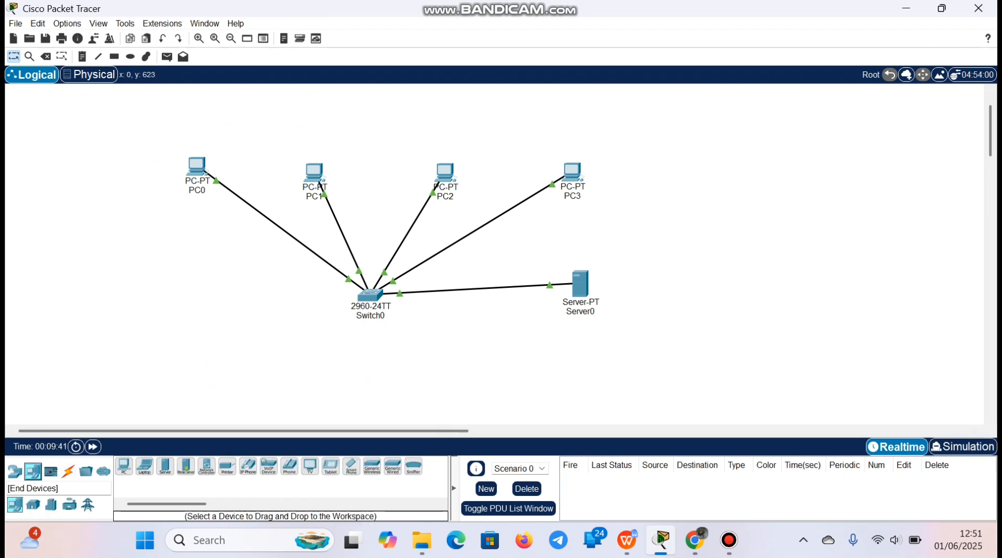
{"action": "left_click", "coordinate": [165, 466]}
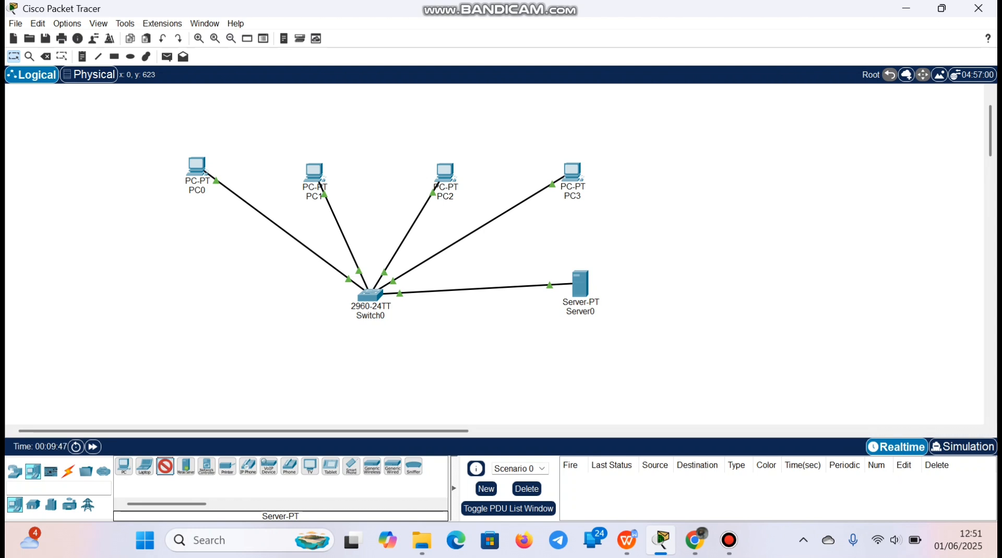
{"action": "left_click", "coordinate": [157, 289]}
{"action": "left_click", "coordinate": [67, 471]}
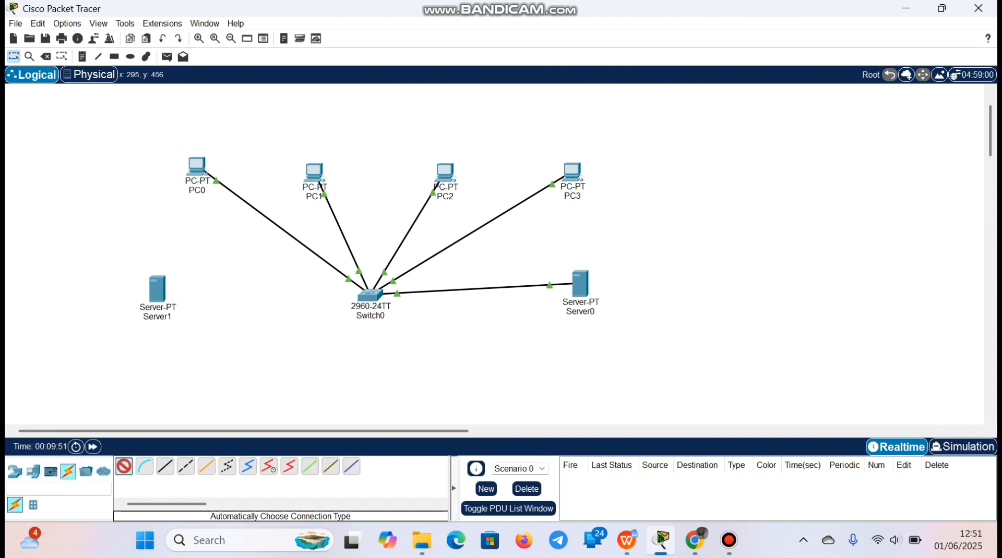
{"action": "left_click", "coordinate": [157, 289]}
{"action": "left_click", "coordinate": [370, 296]}
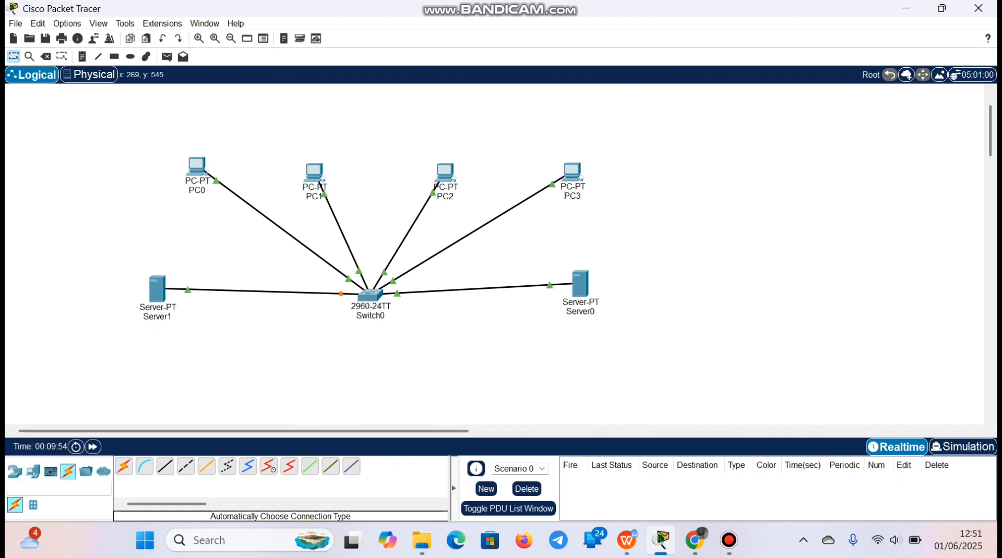
Rename the new server below PC0 as DNS server
{"action": "left_click", "coordinate": [157, 317]}
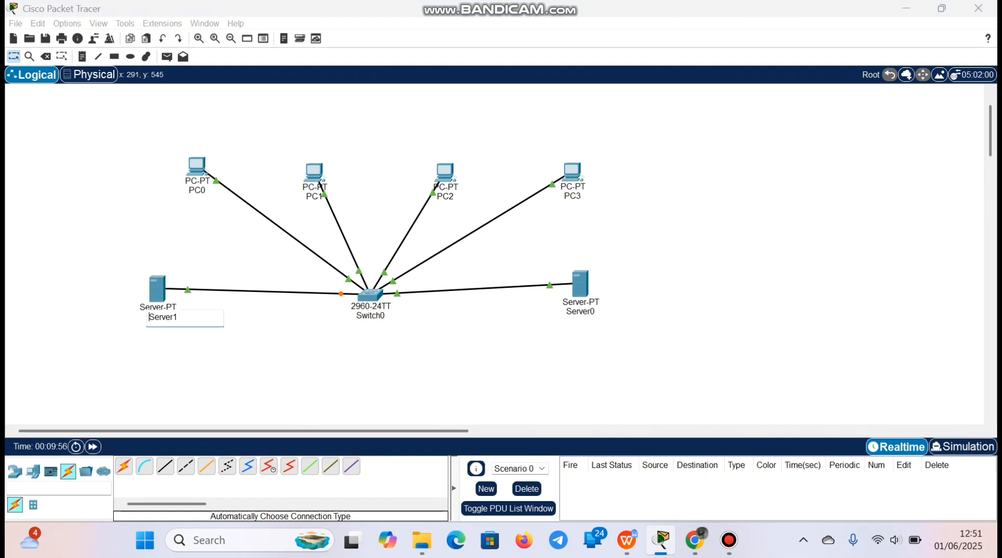
{"action": "left_click_drag", "start_coordinate": [180, 318], "coordinate": [148, 318]}
{"action": "key", "text": "BackSpace"}
{"action": "type", "text": "DNS server"}
{"action": "key", "text": "Return"}
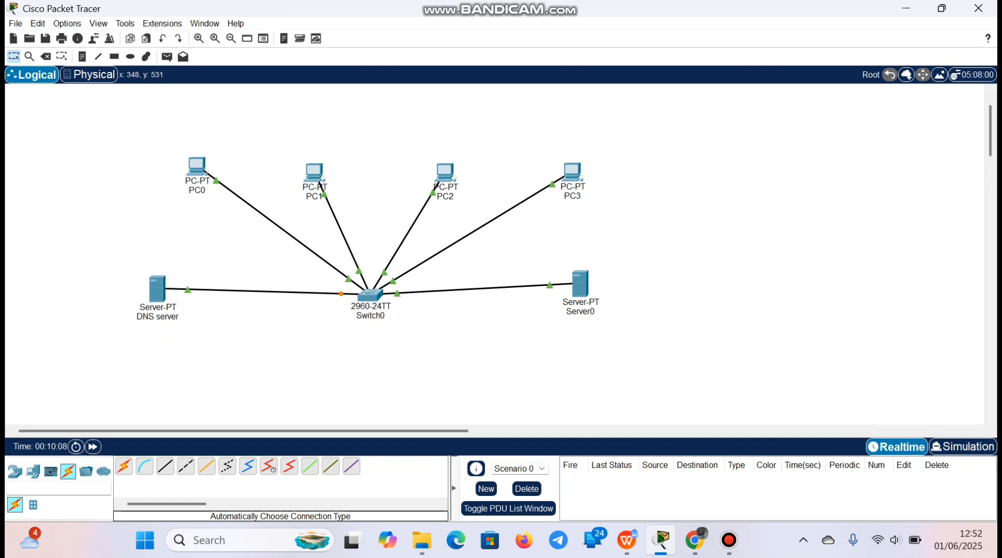
Assign the DNS server's FastEthernet0 interface the static IPv4 address 192.168.1.6 with subnet mask 255.255.255.0
{"action": "left_click", "coordinate": [157, 289]}
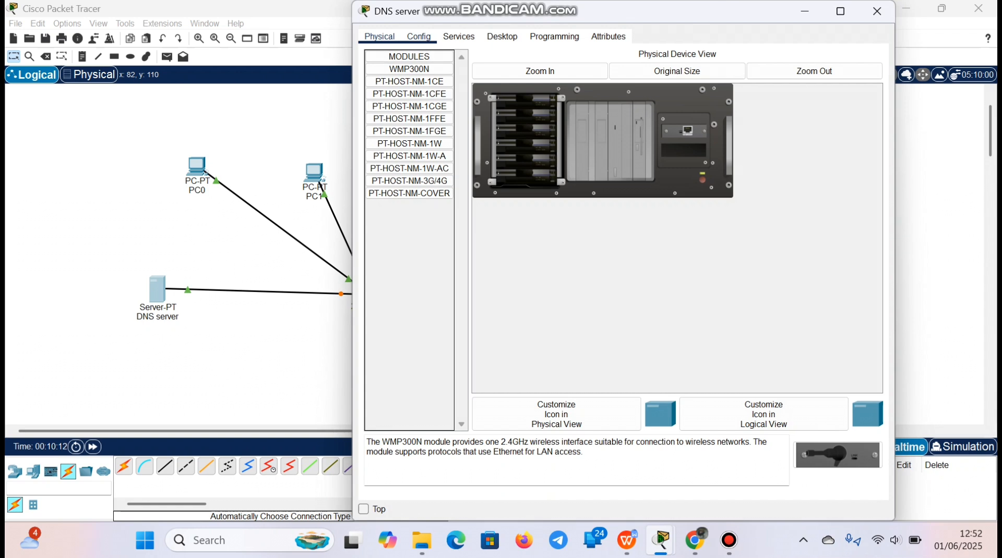
{"action": "left_click", "coordinate": [418, 36]}
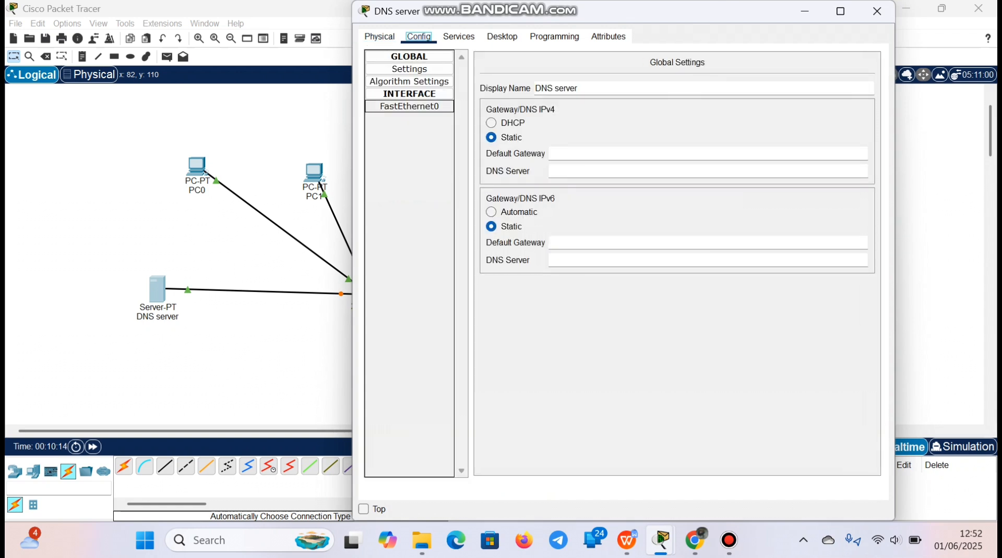
{"action": "left_click", "coordinate": [409, 106]}
{"action": "left_click", "coordinate": [710, 164]}
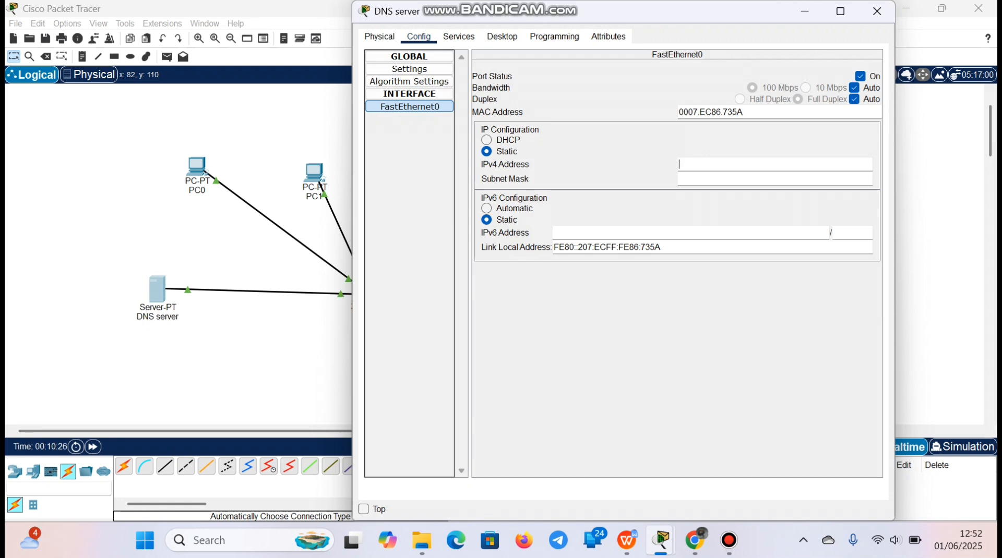
{"action": "right_click", "coordinate": [704, 165]}
{"action": "left_click", "coordinate": [737, 239]}
{"action": "key", "text": "BackSpace"}
{"action": "type", "text": "68.1.6"}
{"action": "key", "text": "Tab"}
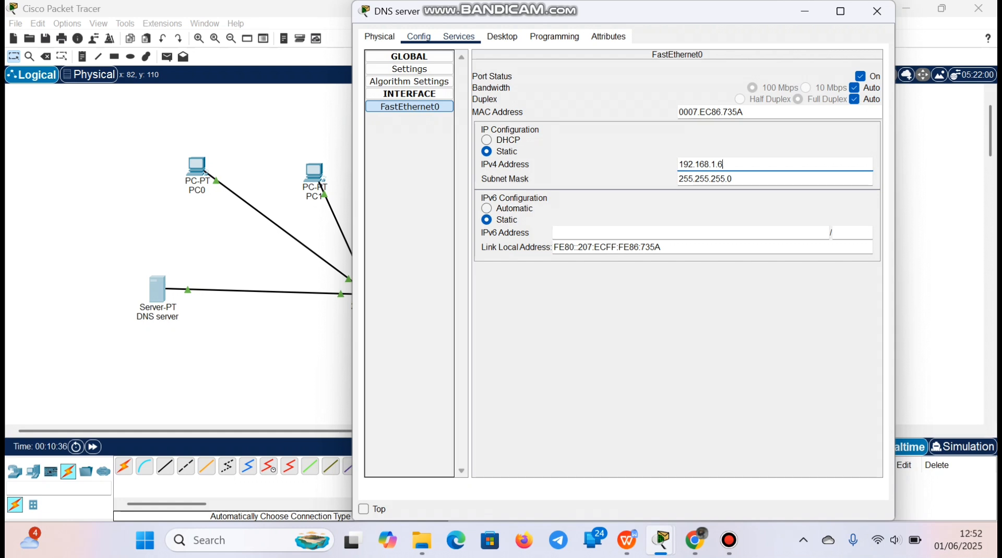
Turn on the DNS service on the DNS server
{"action": "left_click", "coordinate": [458, 36]}
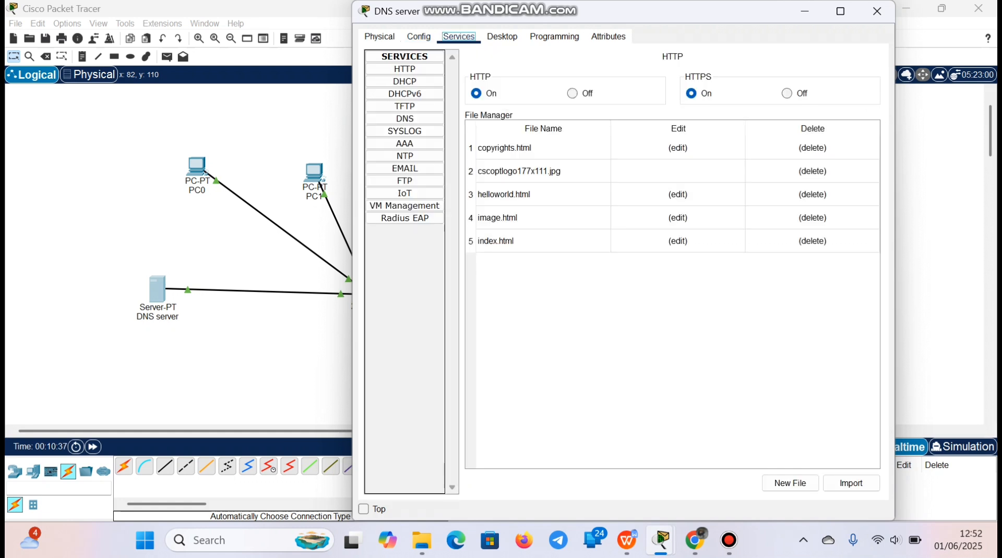
{"action": "left_click", "coordinate": [405, 119]}
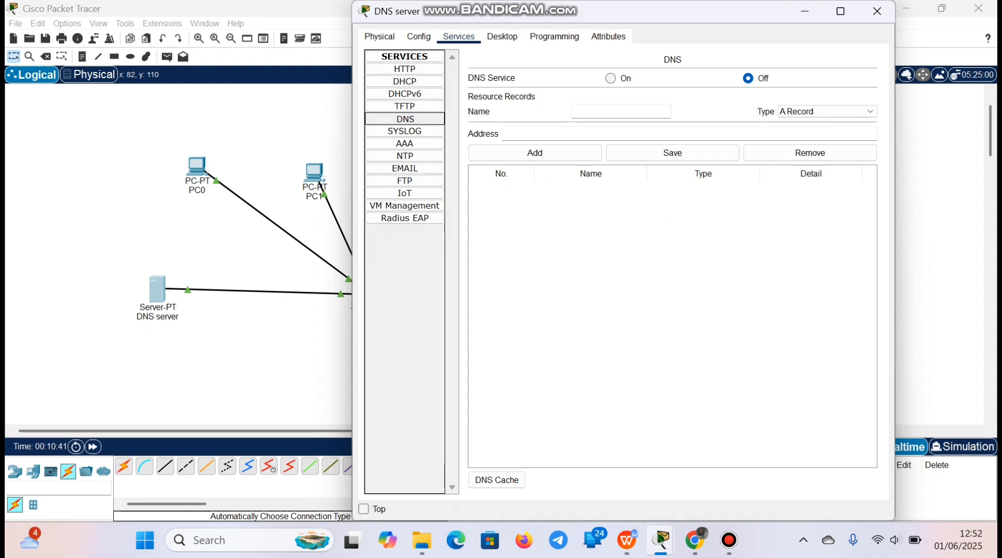
{"action": "left_click", "coordinate": [610, 78]}
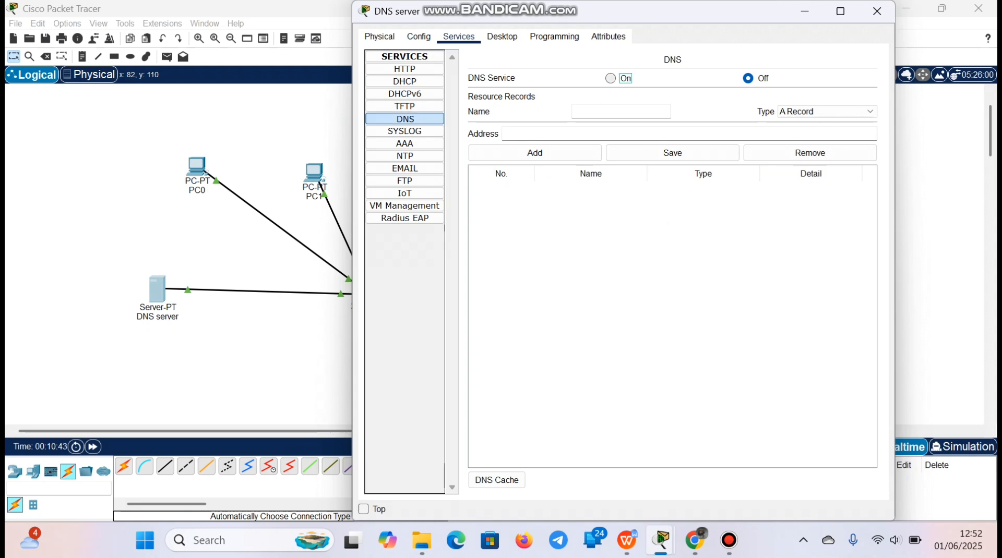
Add an A record for jarkom.com with the address 192.168.1.5 on the DNS server and close its window
{"action": "left_click", "coordinate": [620, 112]}
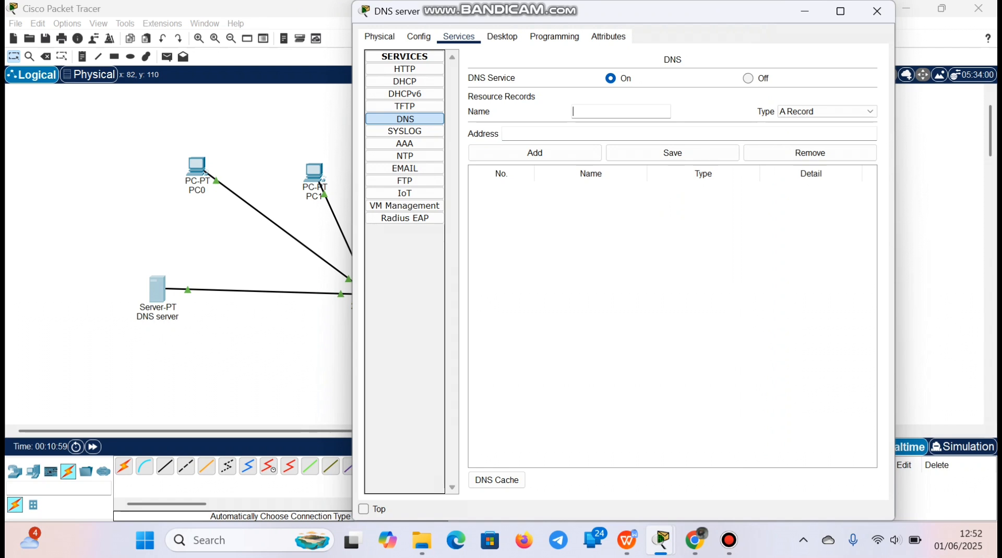
{"action": "type", "text": "jarkom.com"}
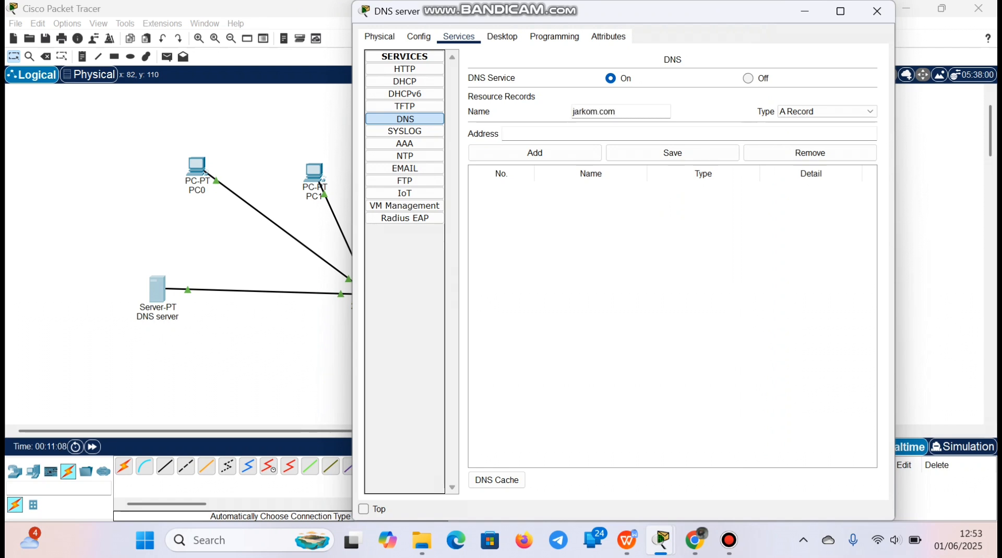
{"action": "left_click", "coordinate": [505, 133]}
{"action": "right_click", "coordinate": [547, 137]}
{"action": "left_click", "coordinate": [569, 217]}
{"action": "key", "text": "BackSpace"}
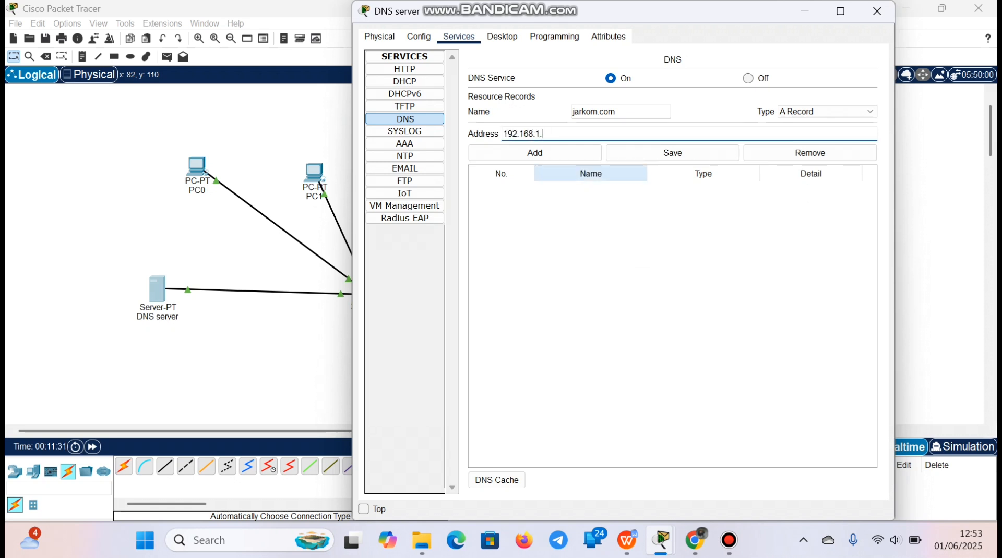
{"action": "type", "text": "5"}
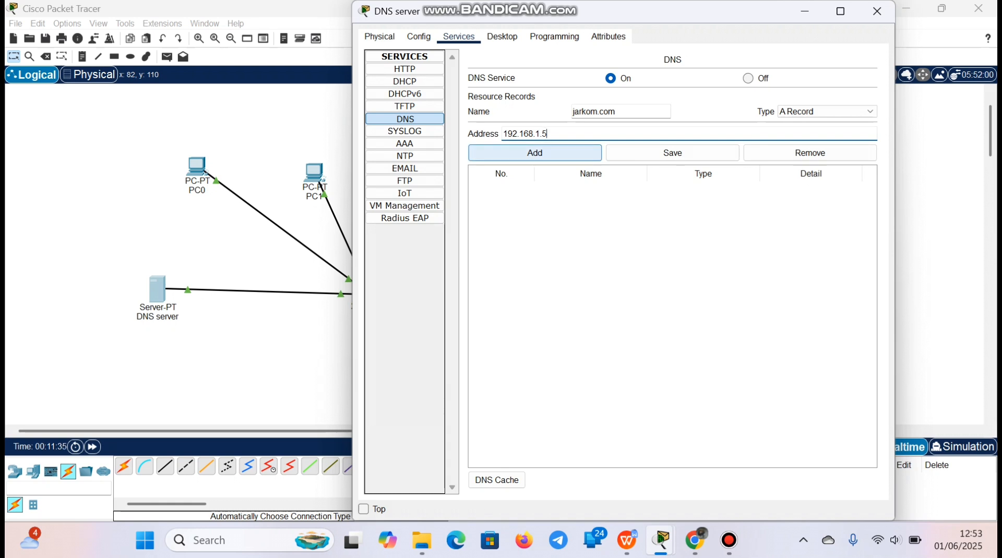
{"action": "left_click", "coordinate": [535, 152]}
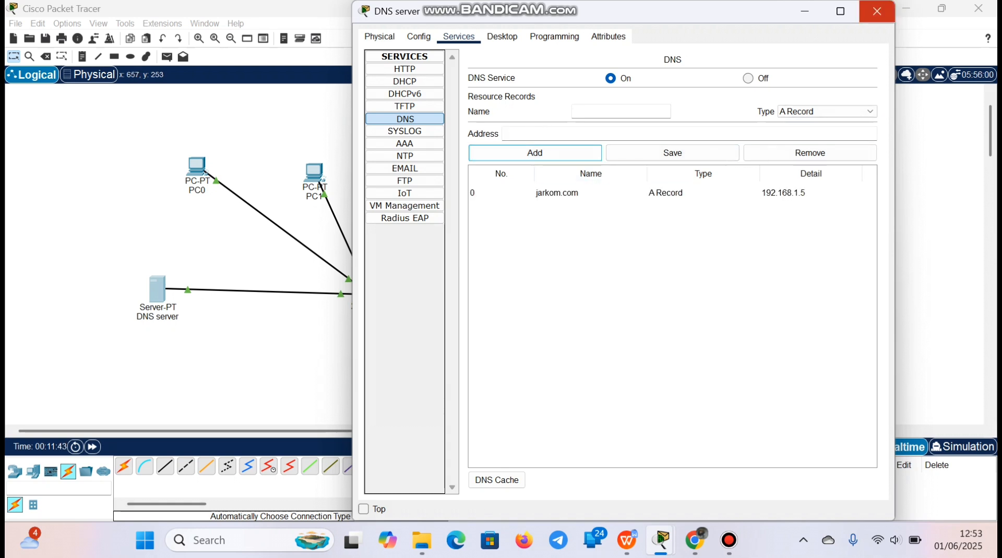
{"action": "left_click", "coordinate": [876, 11]}
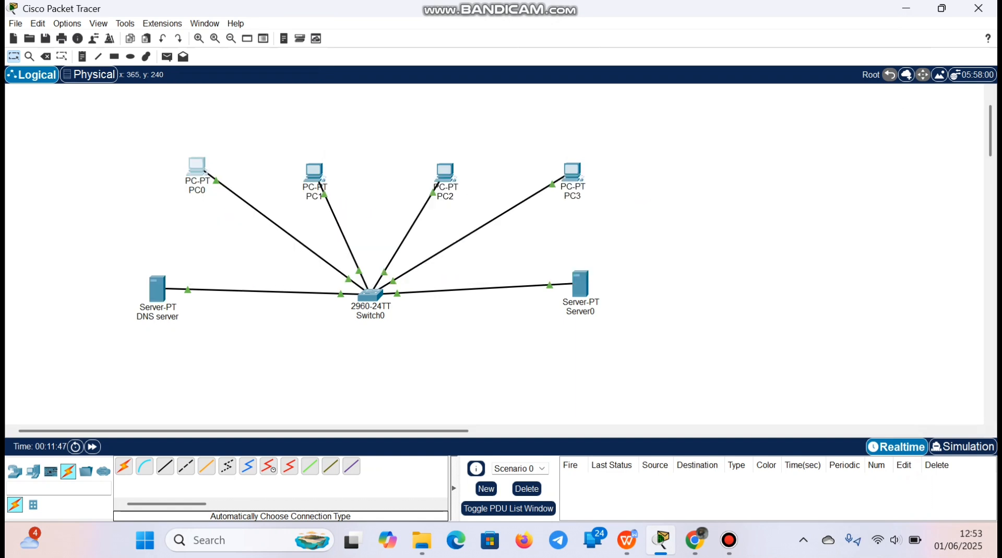
Set PC0's IPv4 DNS server to 192.168.1.6 in its IP configuration and close PC0's window
{"action": "left_click", "coordinate": [197, 166]}
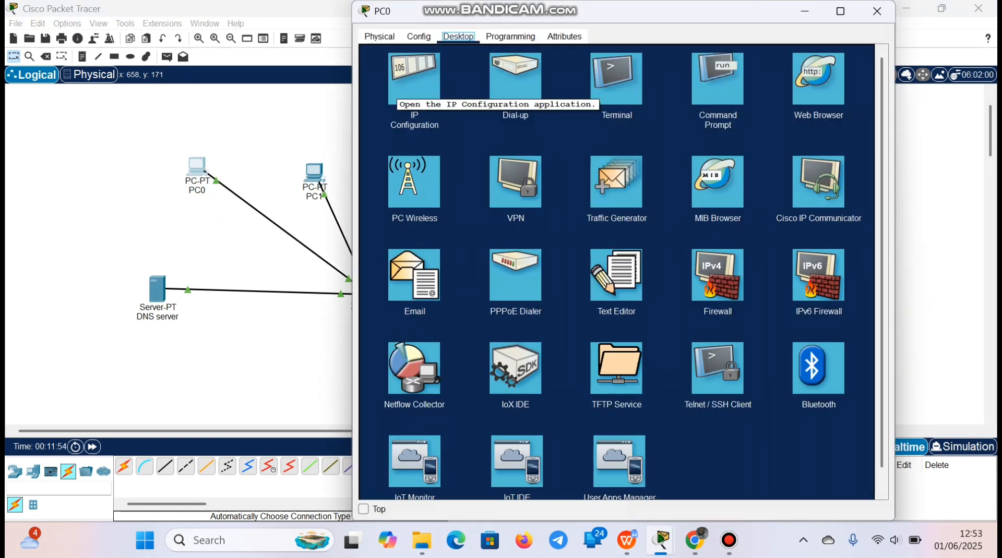
{"action": "left_click", "coordinate": [408, 92]}
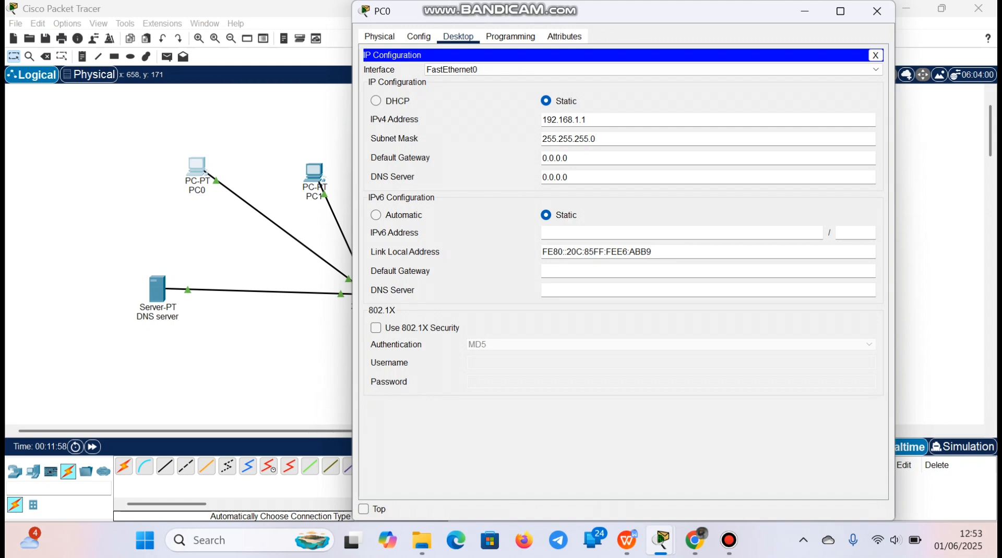
{"action": "left_click", "coordinate": [555, 177]}
{"action": "key", "text": "BackSpace"}
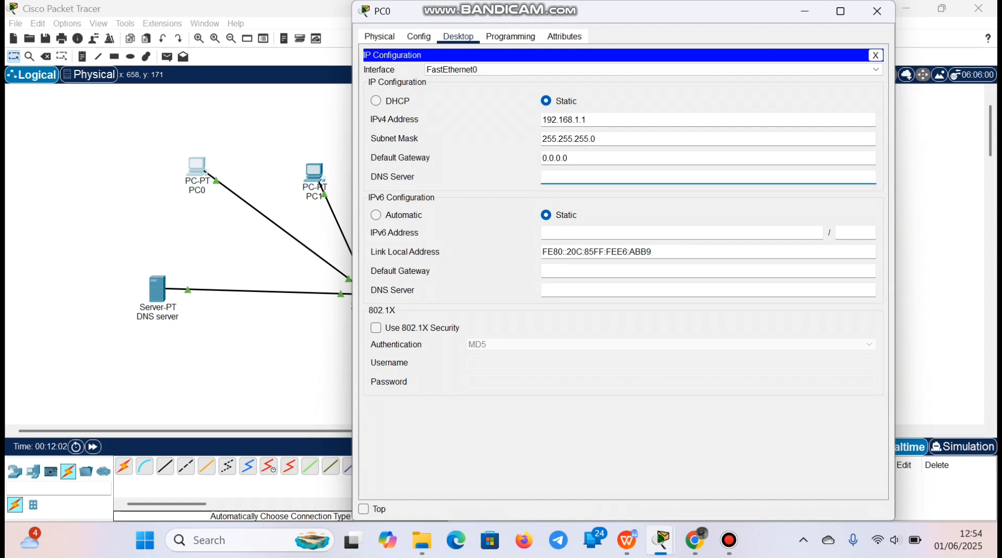
{"action": "right_click", "coordinate": [551, 178]}
{"action": "left_click", "coordinate": [567, 255]}
{"action": "key", "text": "BackSpace"}
{"action": "type", "text": "68.1.6"}
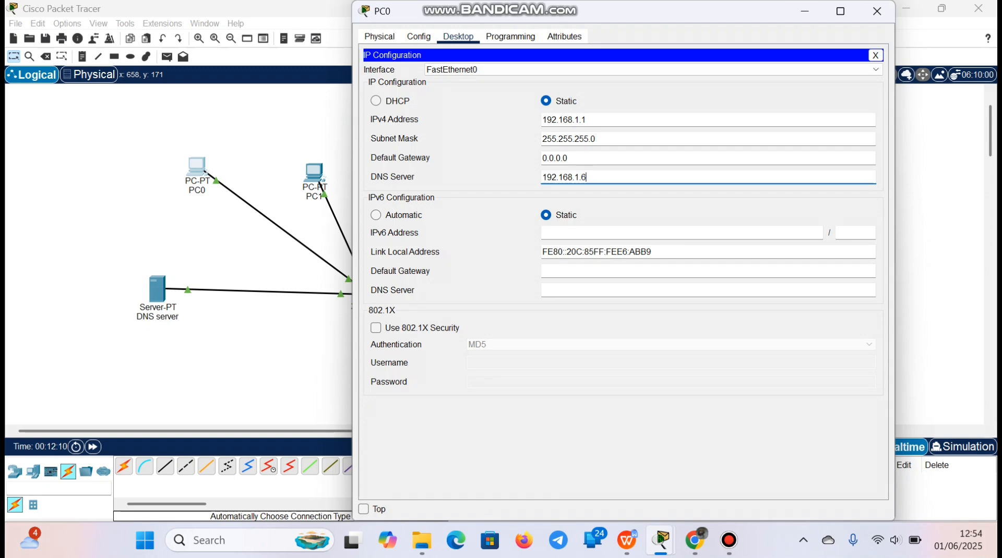
{"action": "left_click", "coordinate": [876, 11]}
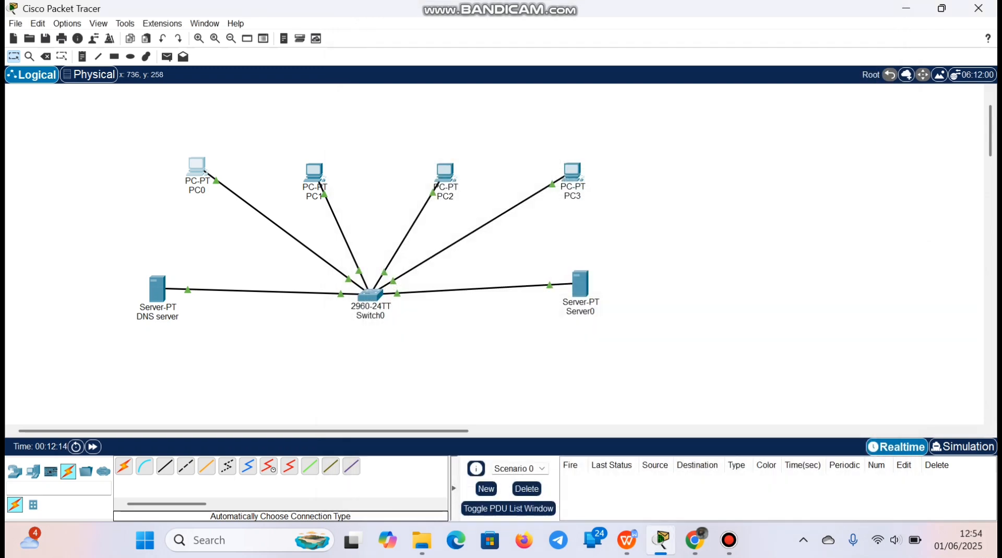
Set PC1's IPv4 DNS server to 192.168.1.6 in its IP configuration and close PC1's window
{"action": "left_click", "coordinate": [315, 174]}
{"action": "left_click", "coordinate": [415, 76]}
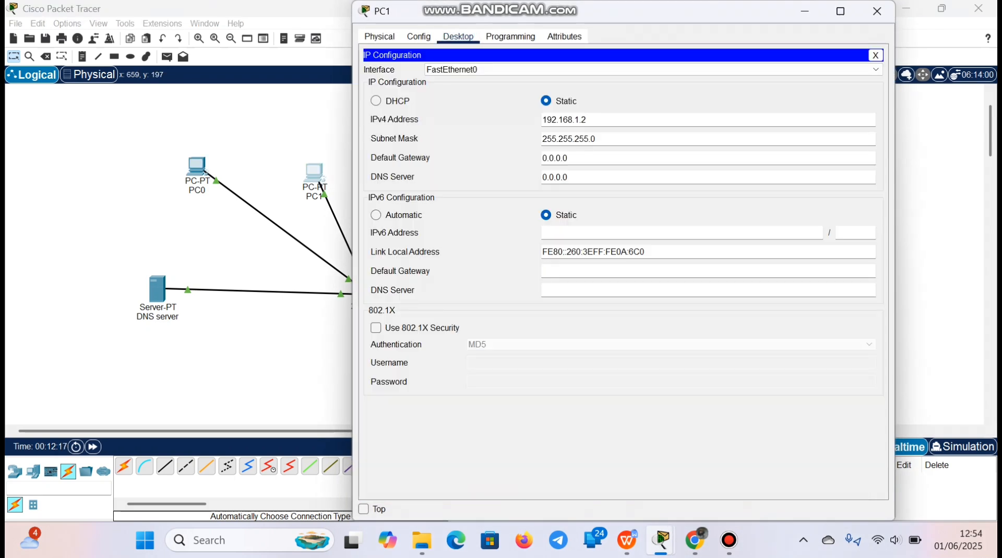
{"action": "triple_click", "coordinate": [565, 177]}
{"action": "key", "text": "BackSpace"}
{"action": "right_click", "coordinate": [544, 178]}
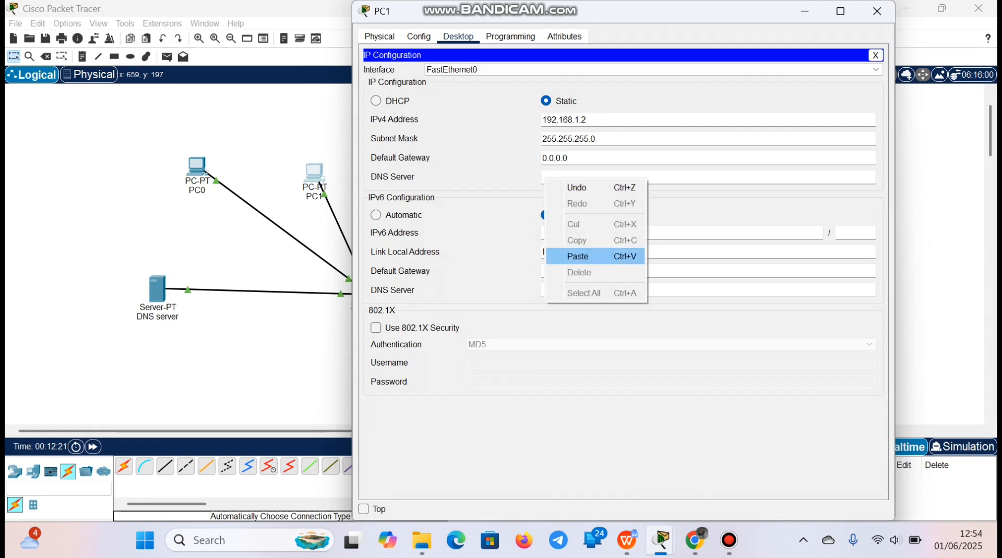
{"action": "left_click", "coordinate": [577, 256]}
{"action": "key", "text": "BackSpace"}
{"action": "type", "text": "68.1.6"}
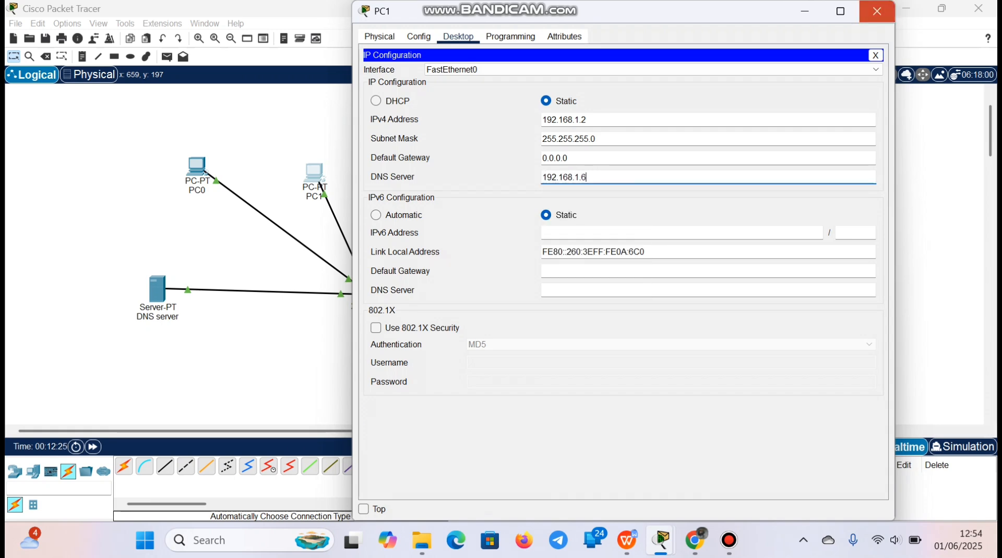
{"action": "left_click", "coordinate": [877, 11]}
Set PC2's IPv4 DNS server to 192.168.1.6 in its IP configuration and close PC2's window
{"action": "left_click", "coordinate": [446, 174]}
{"action": "left_click", "coordinate": [405, 81]}
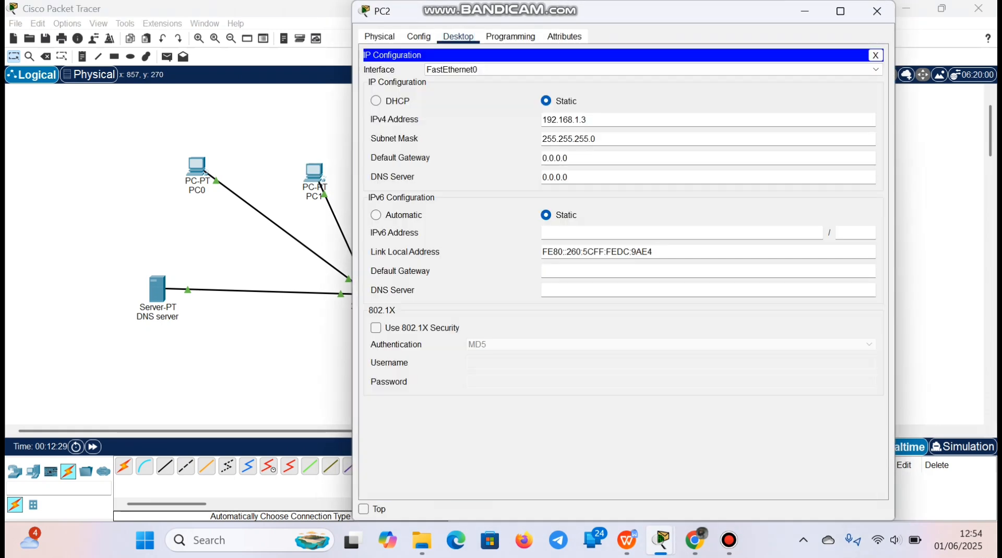
{"action": "triple_click", "coordinate": [555, 177]}
{"action": "key", "text": "BackSpace"}
{"action": "right_click", "coordinate": [551, 176]}
{"action": "left_click", "coordinate": [585, 255]}
{"action": "key", "text": "BackSpace"}
{"action": "type", "text": "68.1.6"}
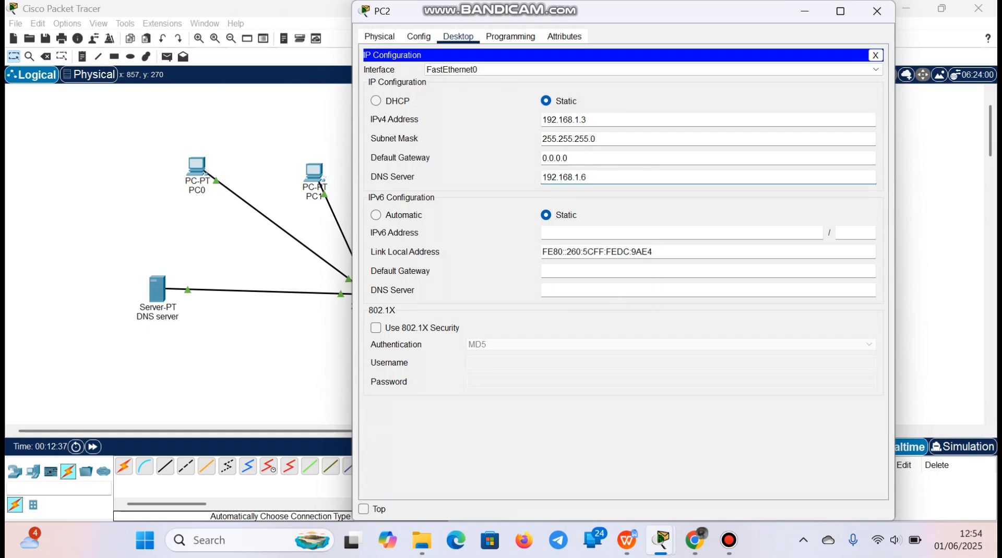
{"action": "left_click", "coordinate": [877, 11]}
Set PC3's IPv4 DNS server to 192.168.1.6 in its IP configuration and close PC3's window
{"action": "left_click", "coordinate": [572, 172]}
{"action": "left_click", "coordinate": [415, 78]}
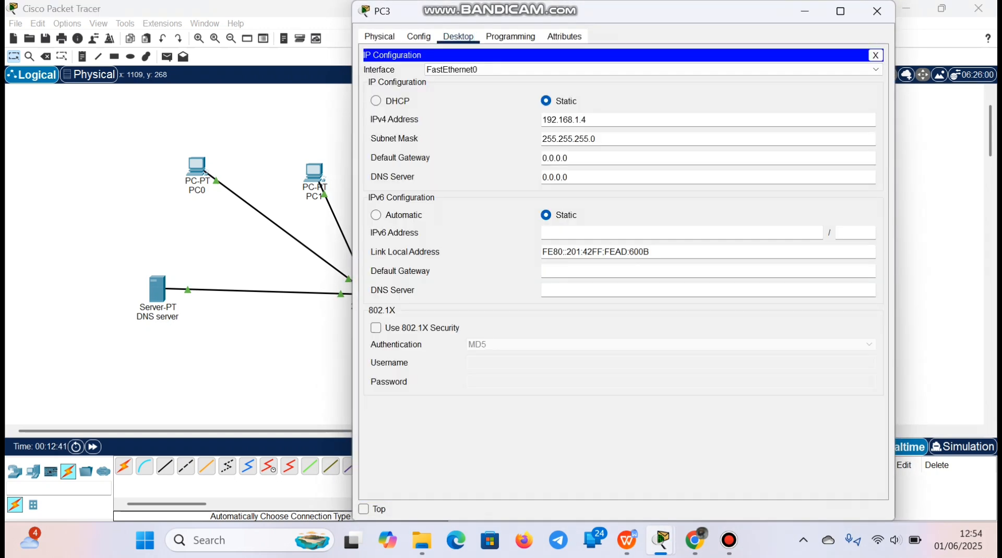
{"action": "key", "text": "ctrl+a"}
{"action": "key", "text": "BackSpace"}
{"action": "right_click", "coordinate": [552, 178]}
{"action": "left_click", "coordinate": [585, 257]}
{"action": "key", "text": "BackSpace"}
{"action": "type", "text": "6"}
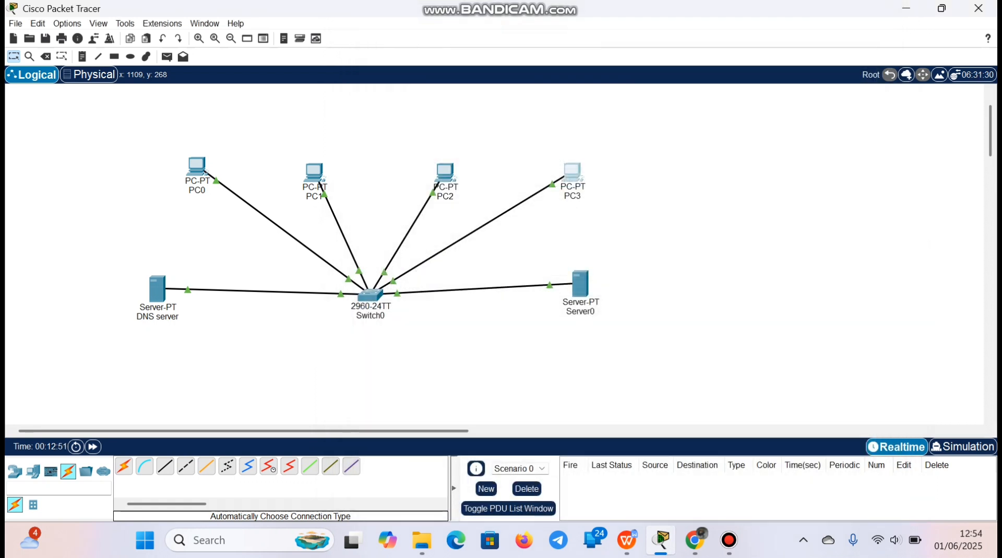
{"action": "left_click", "coordinate": [877, 11]}
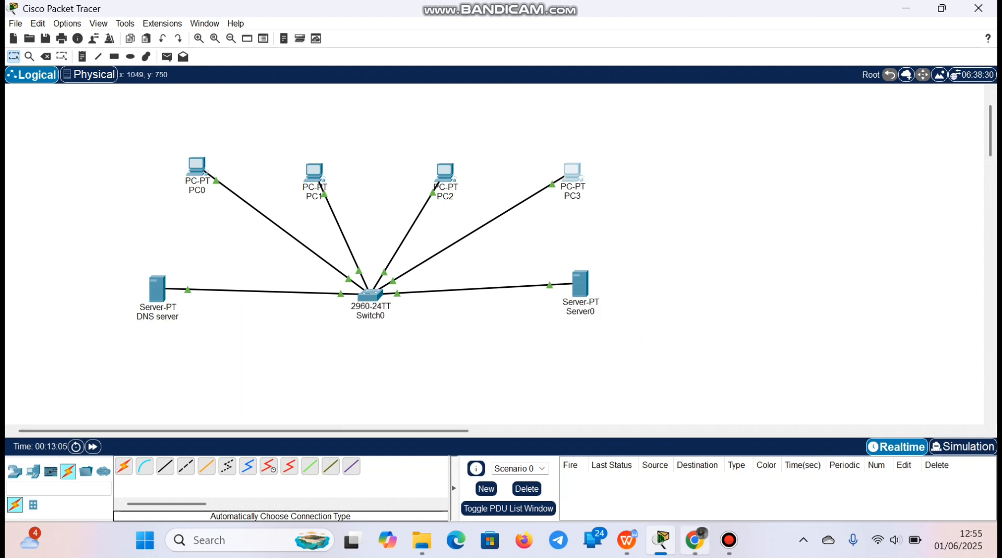
Switch to Chrome, reread task 3's requirement about HTTP access through the DNS server, and return to Cisco Packet Tracer
{"action": "left_click", "coordinate": [695, 540]}
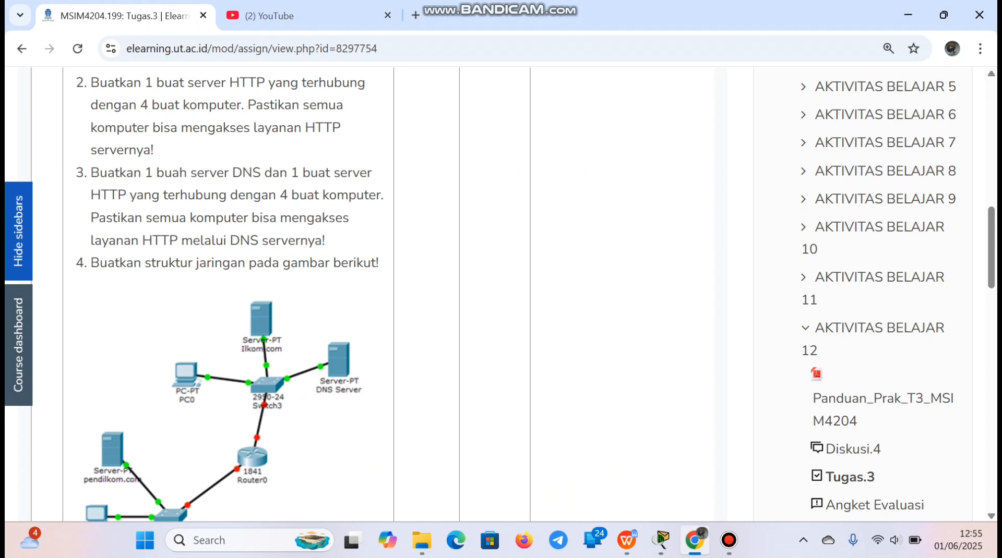
{"action": "left_click_drag", "start_coordinate": [147, 218], "coordinate": [325, 241]}
{"action": "left_click", "coordinate": [325, 241]}
{"action": "left_click", "coordinate": [661, 540]}
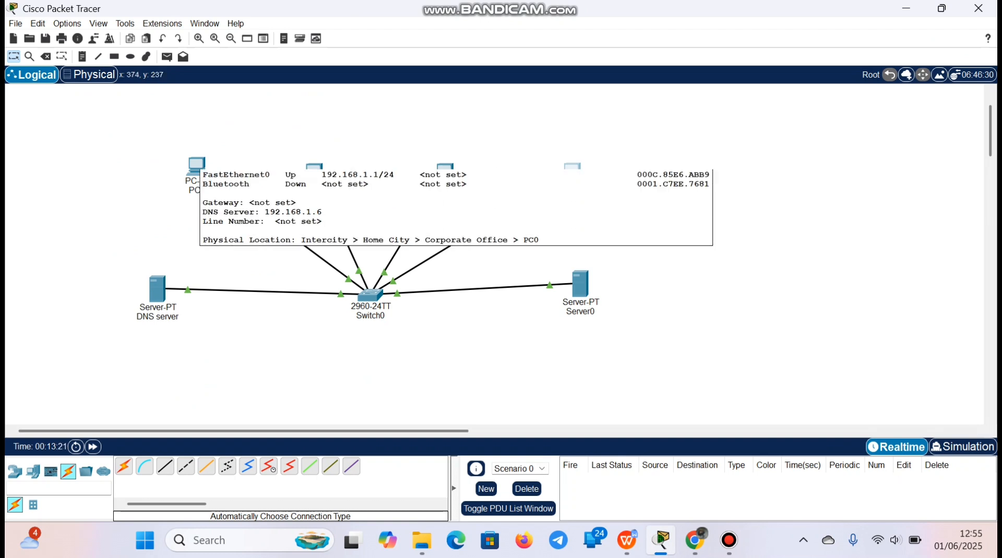
Load jarkom.com in PC0's Web Browser, check the welcome page, and close PC0's window
{"action": "left_click", "coordinate": [196, 166]}
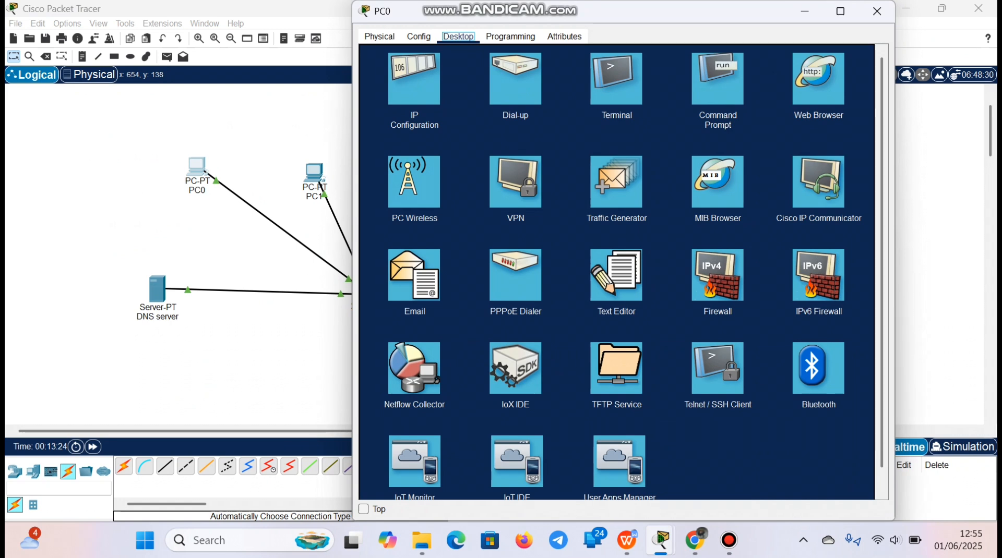
{"action": "left_click", "coordinate": [818, 79]}
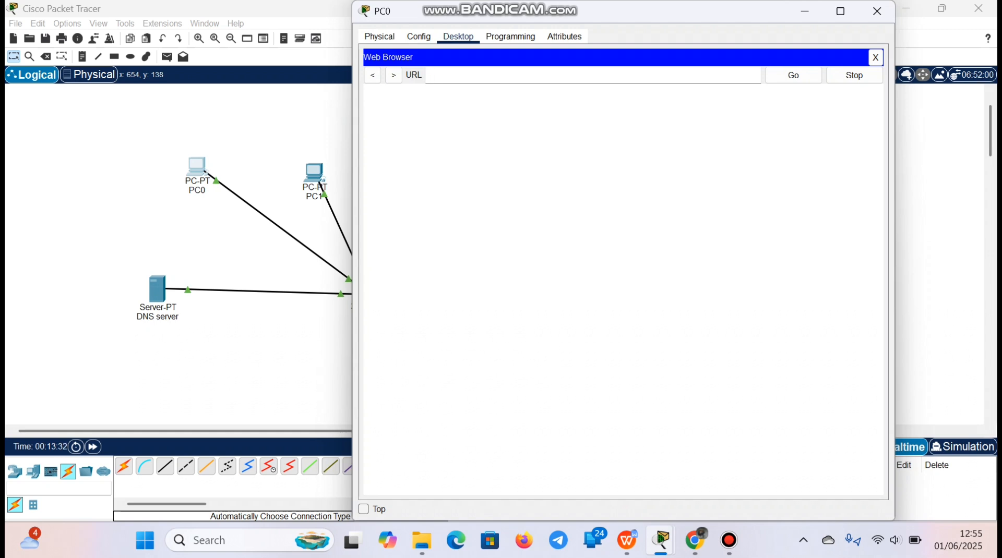
{"action": "type", "text": "jarkom.com"}
{"action": "left_click", "coordinate": [793, 75]}
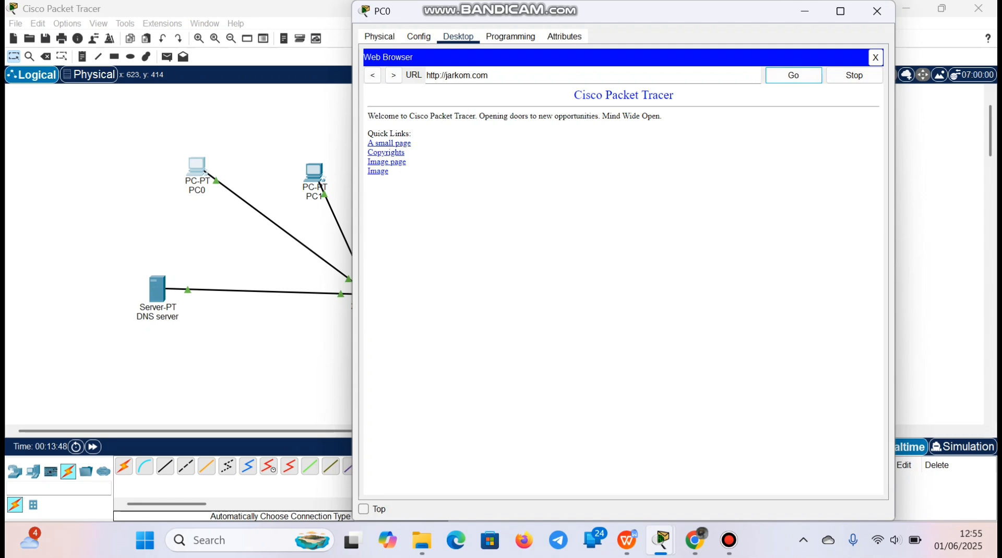
{"action": "left_click_drag", "start_coordinate": [367, 116], "coordinate": [661, 116]}
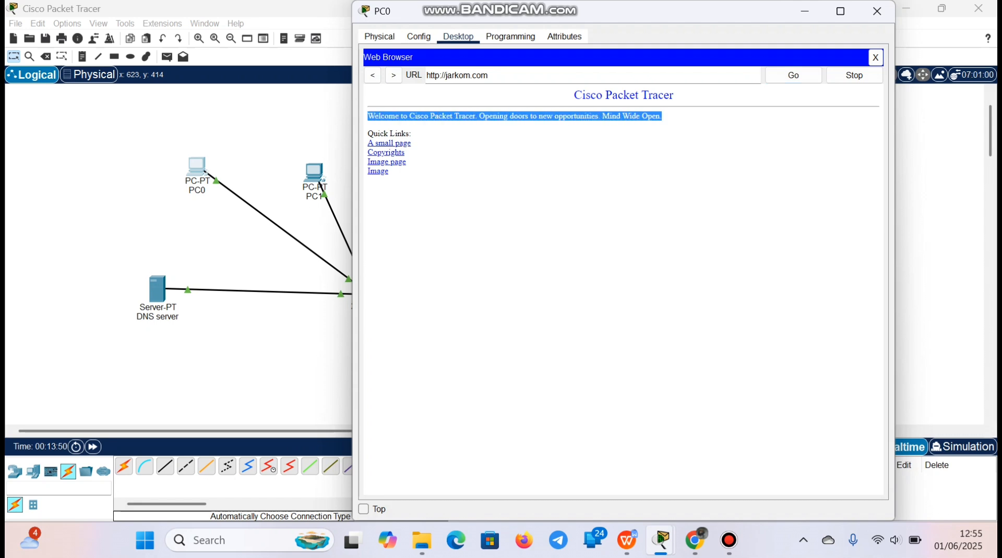
{"action": "left_click", "coordinate": [661, 117]}
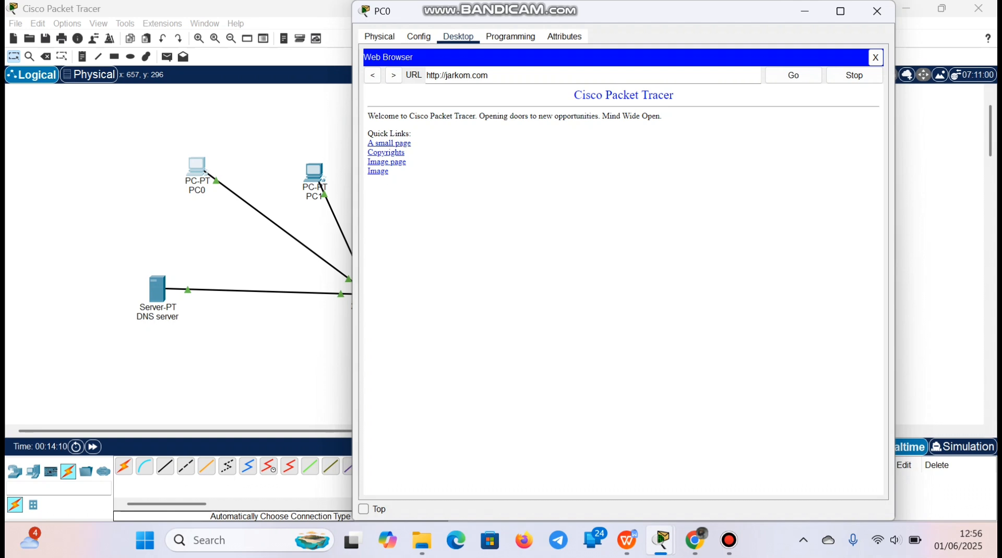
{"action": "left_click", "coordinate": [877, 11]}
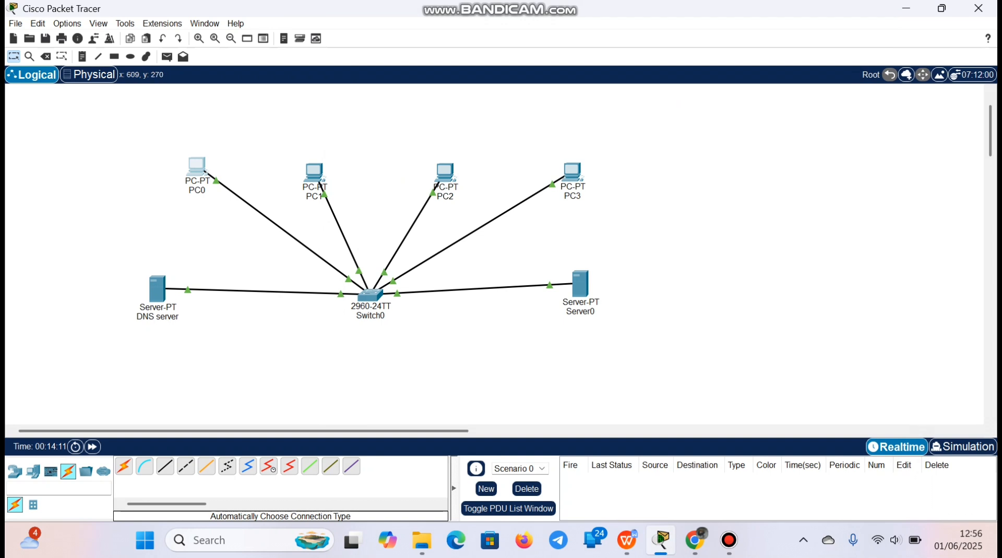
Load jarkom.com in PC1's Web Browser, check the welcome page, and close PC1's window
{"action": "left_click", "coordinate": [313, 171]}
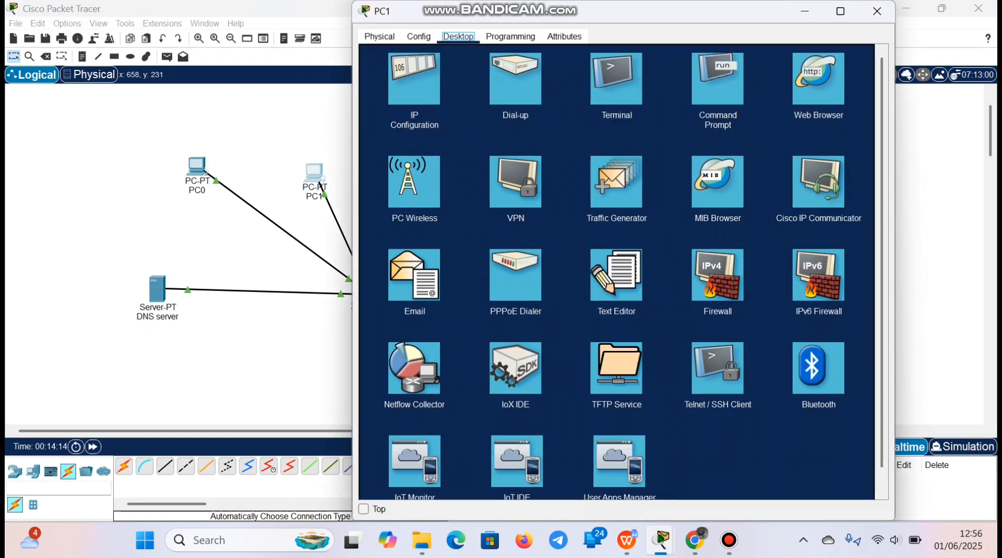
{"action": "left_click", "coordinate": [818, 79]}
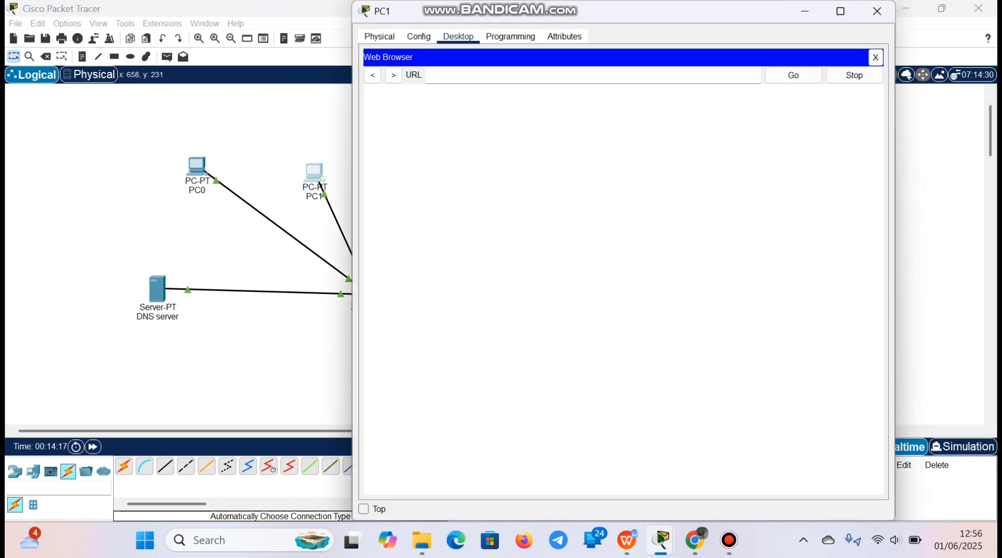
{"action": "type", "text": "jarkom.com"}
{"action": "key", "text": "Return"}
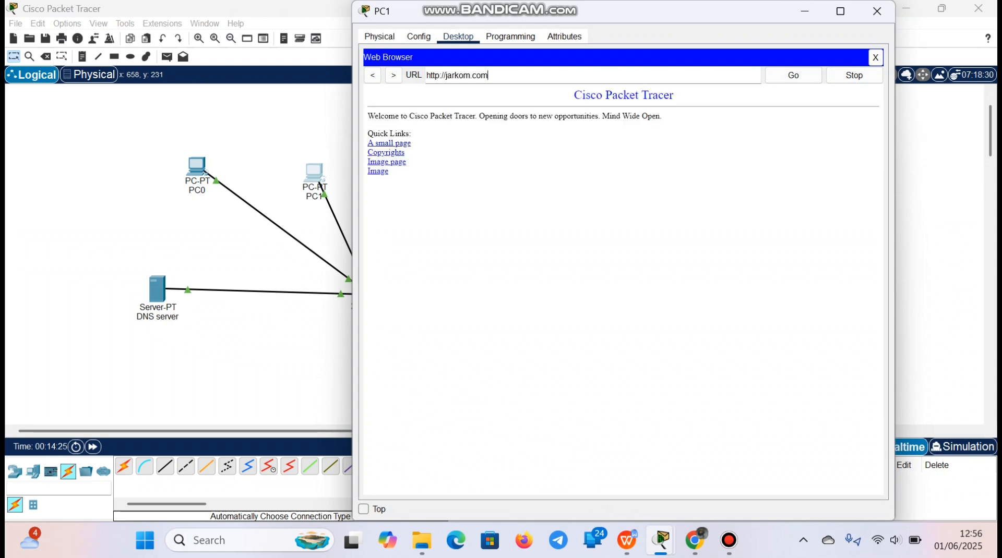
{"action": "left_click_drag", "start_coordinate": [665, 117], "coordinate": [395, 134]}
{"action": "left_click", "coordinate": [876, 11]}
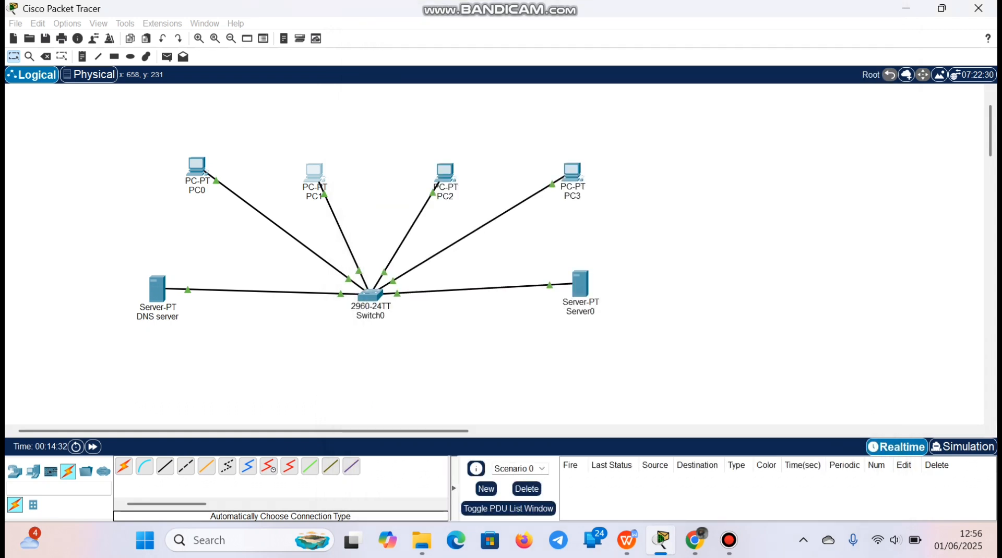
Load jarkom.com in PC2's Web Browser to test the DNS access, and close PC2's window
{"action": "left_click", "coordinate": [445, 172]}
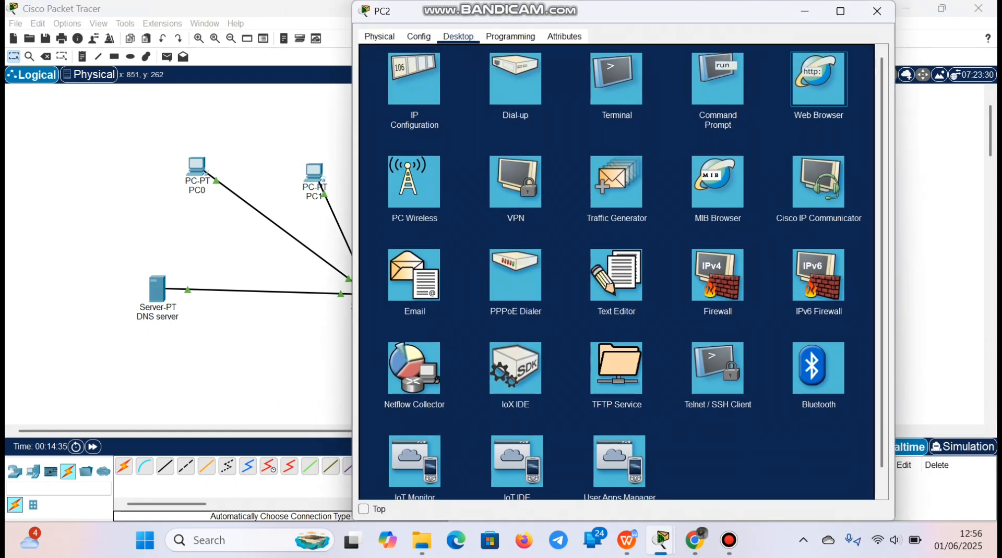
{"action": "left_click", "coordinate": [819, 79]}
{"action": "type", "text": "jarkom.com"}
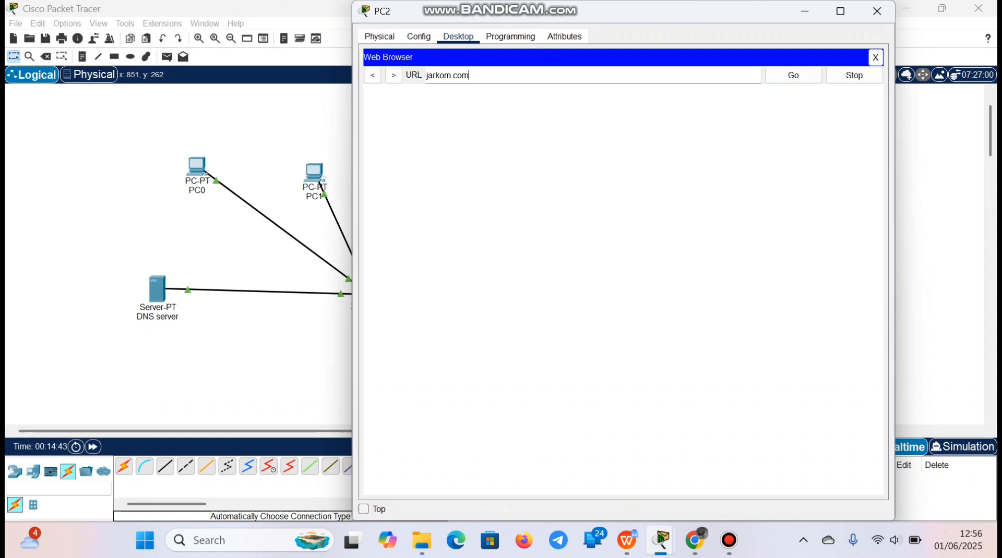
{"action": "key", "text": "Return"}
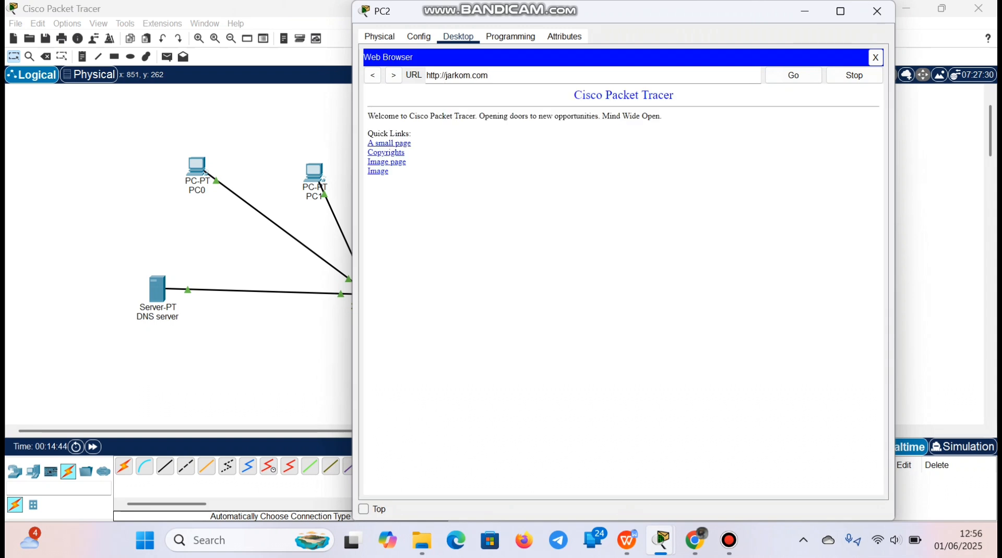
{"action": "left_click", "coordinate": [877, 11]}
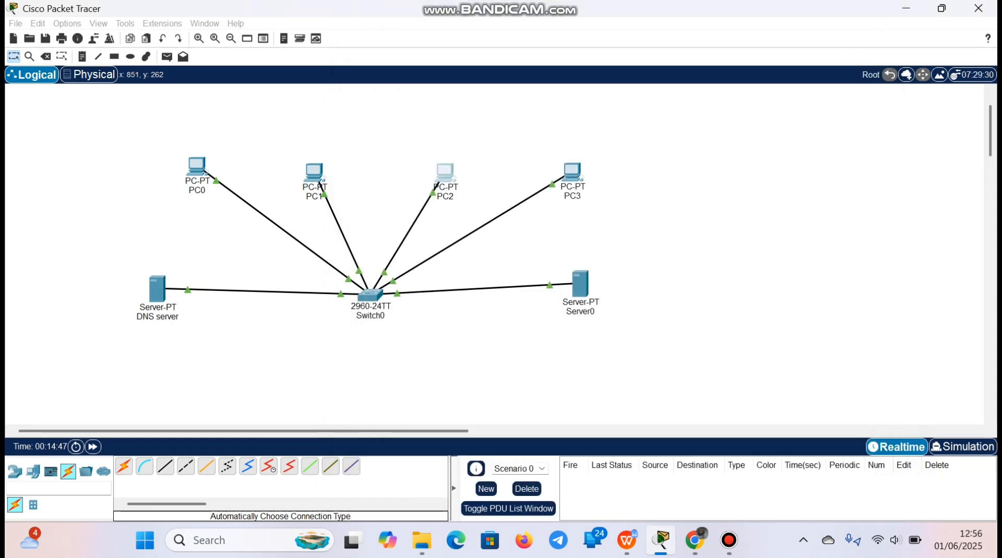
Load jarkom.com in PC3's Web Browser to test the DNS access, and close PC3's window
{"action": "left_click", "coordinate": [573, 173]}
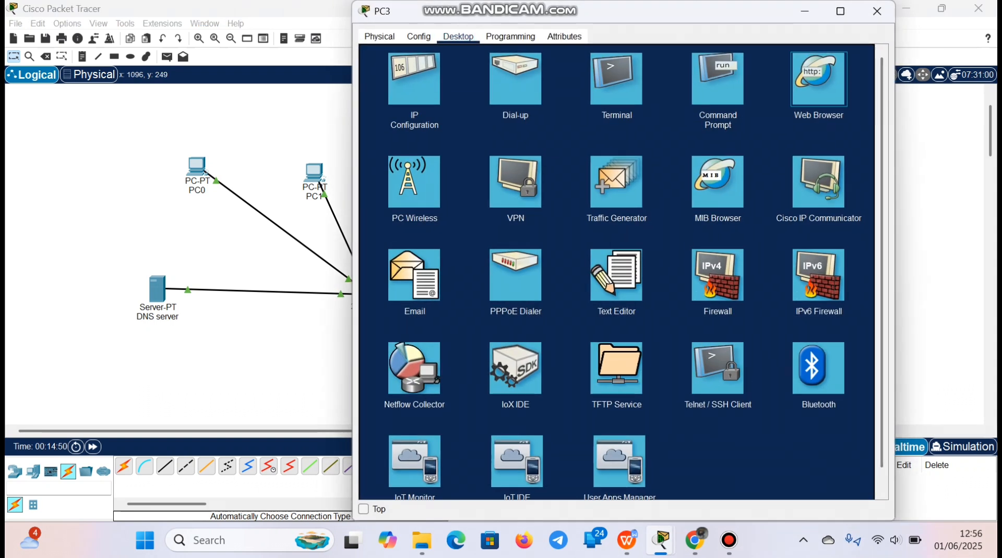
{"action": "left_click", "coordinate": [818, 78]}
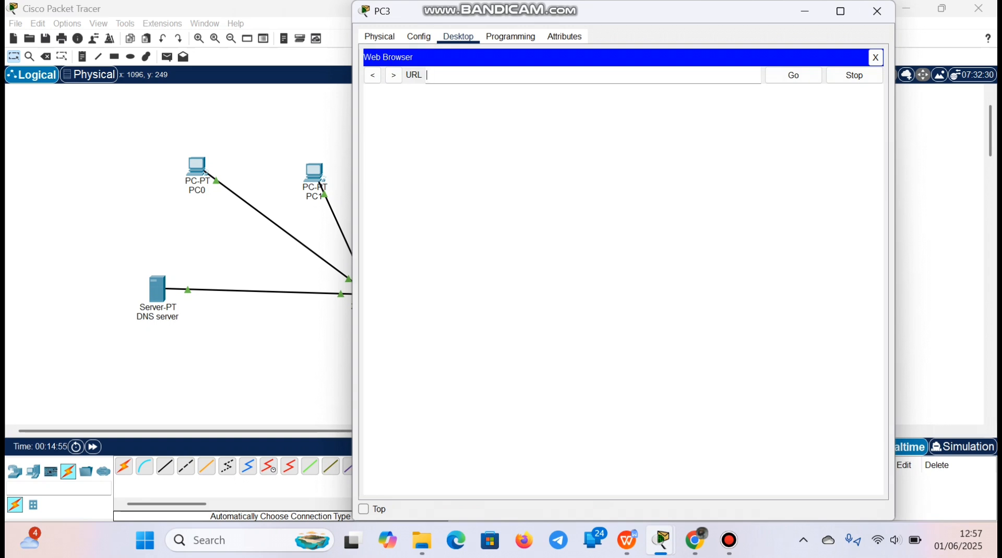
{"action": "type", "text": "jarkom.com"}
{"action": "key", "text": "Return"}
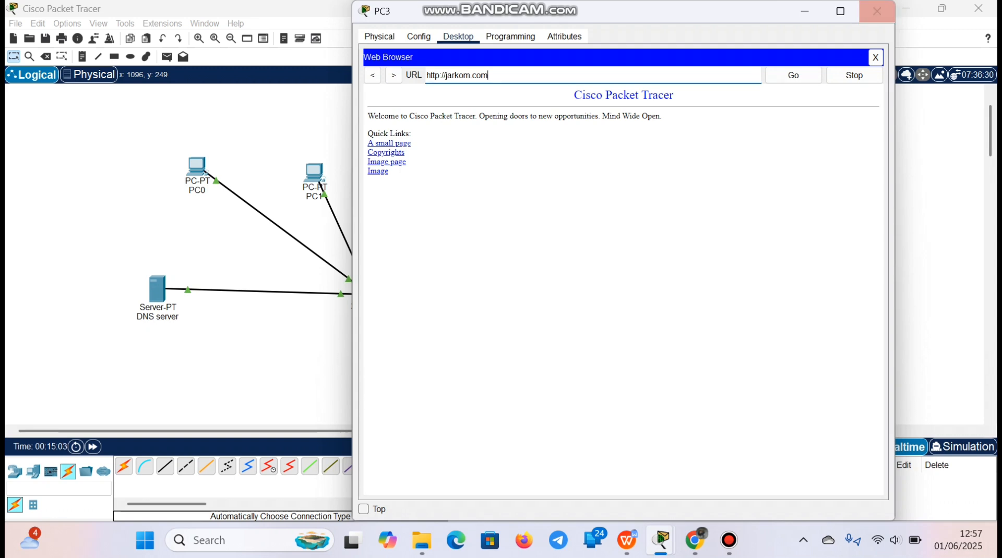
{"action": "left_click", "coordinate": [877, 11]}
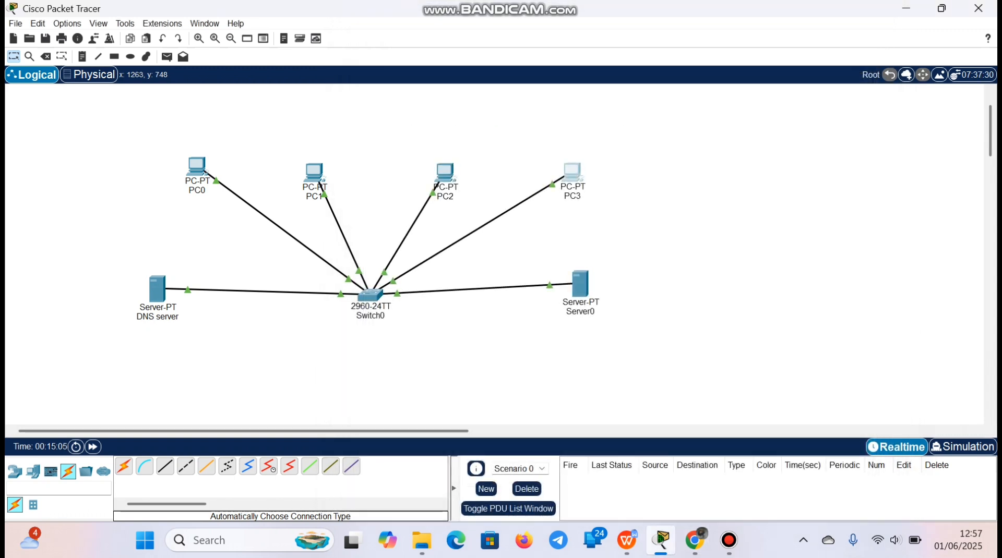
Switch to Chrome and read task 4, examining its two-switch router topology diagram and the ping and web access instructions below it
{"action": "left_click", "coordinate": [694, 541]}
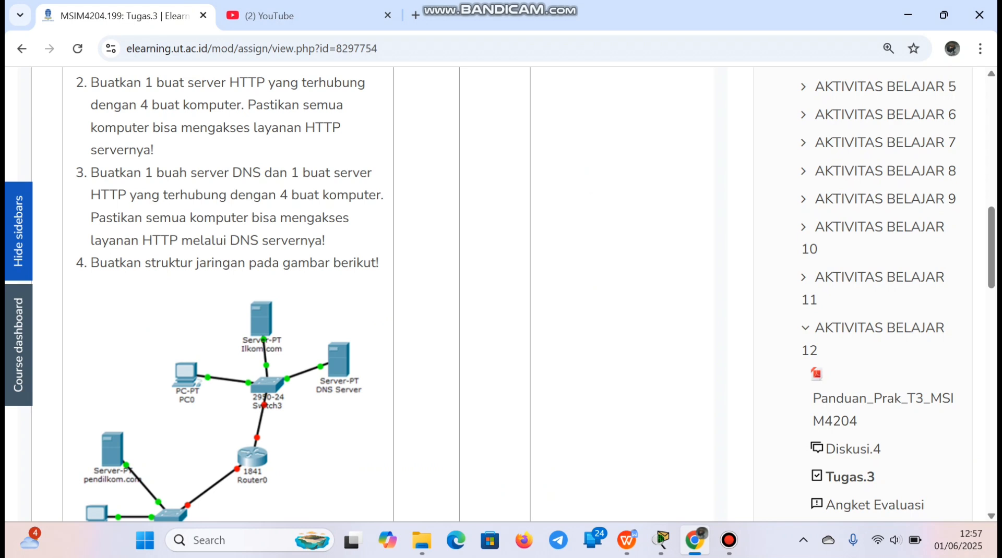
{"action": "scroll", "coordinate": [501, 294], "scroll_direction": "down", "scroll_amount": 3}
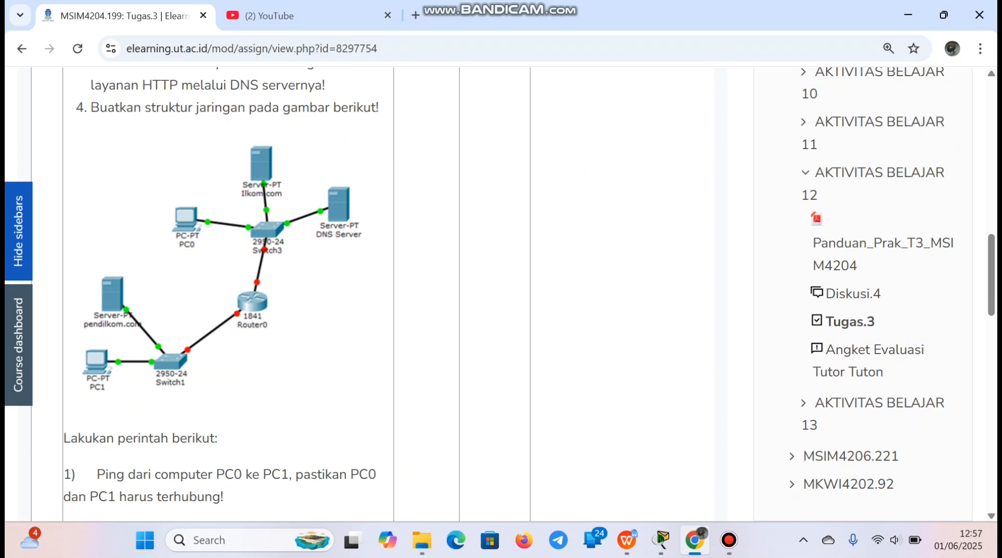
{"action": "scroll", "coordinate": [501, 293], "scroll_direction": "down", "scroll_amount": 1}
{"action": "scroll", "coordinate": [501, 293], "scroll_direction": "down", "scroll_amount": 1}
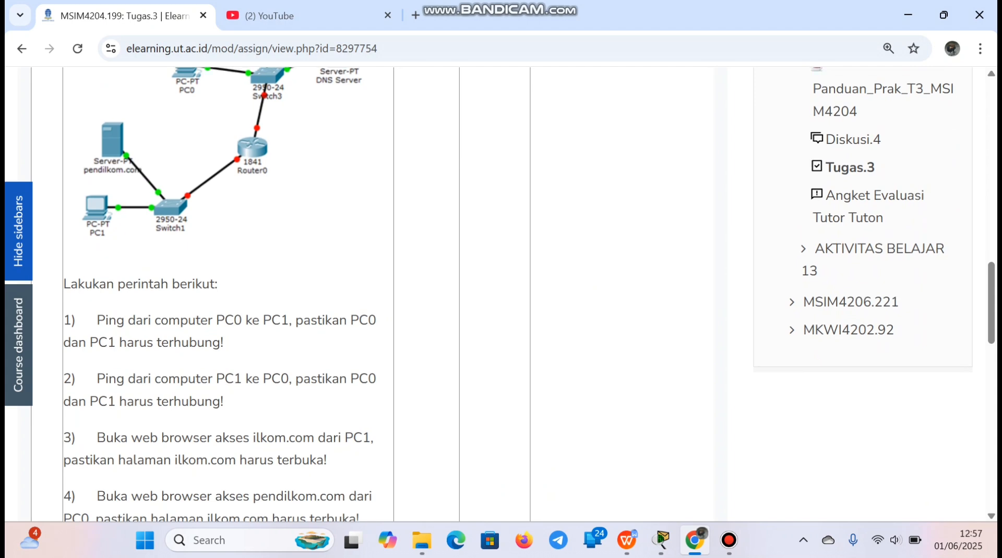
{"action": "scroll", "coordinate": [501, 292], "scroll_direction": "up", "scroll_amount": 2}
{"action": "scroll", "coordinate": [501, 292], "scroll_direction": "down", "scroll_amount": 4}
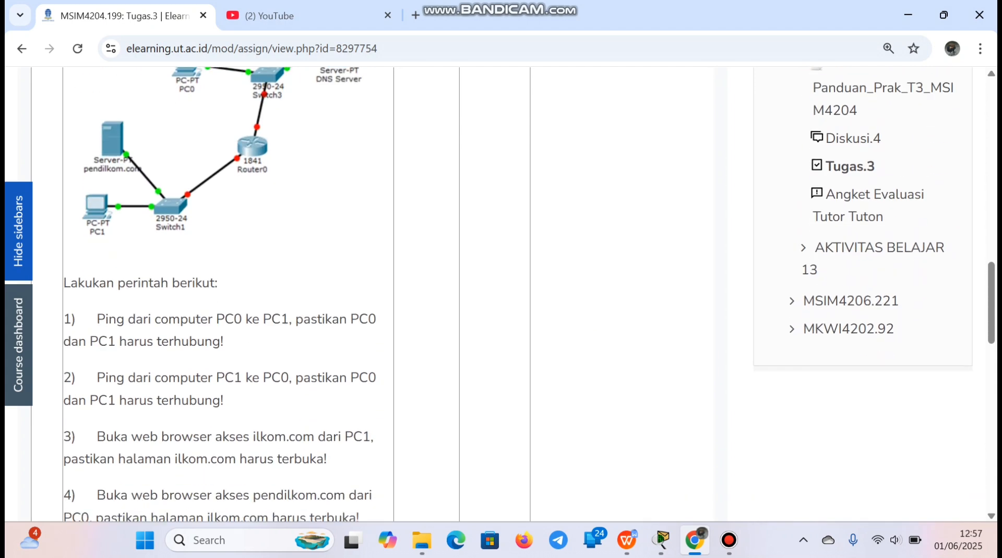
{"action": "scroll", "coordinate": [501, 292], "scroll_direction": "up", "scroll_amount": 4}
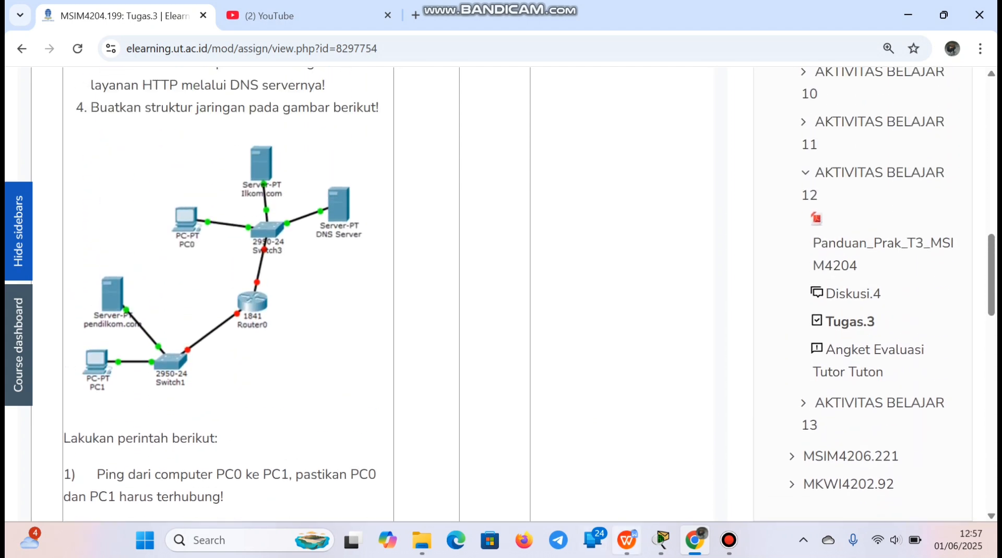
{"action": "left_click", "coordinate": [661, 540]}
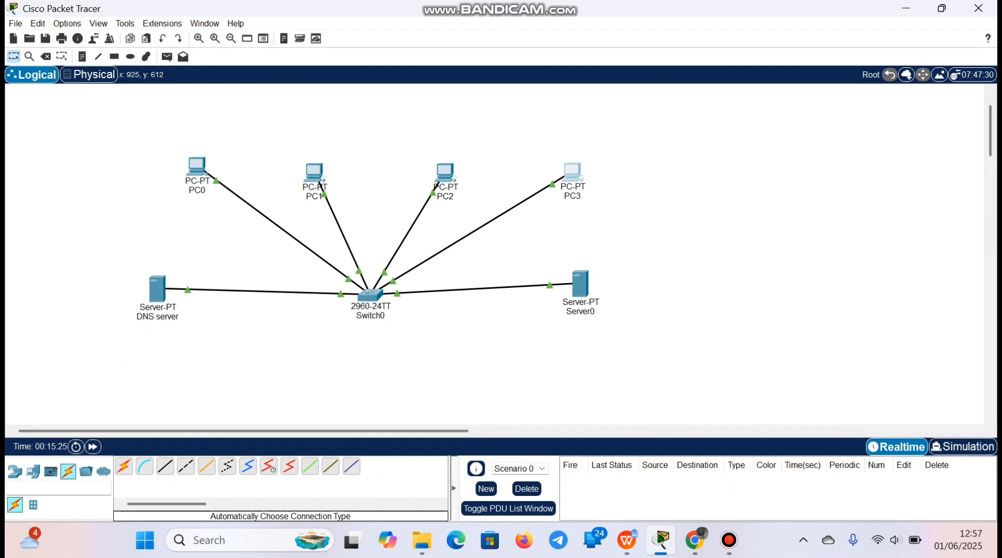
{"action": "left_click", "coordinate": [695, 540]}
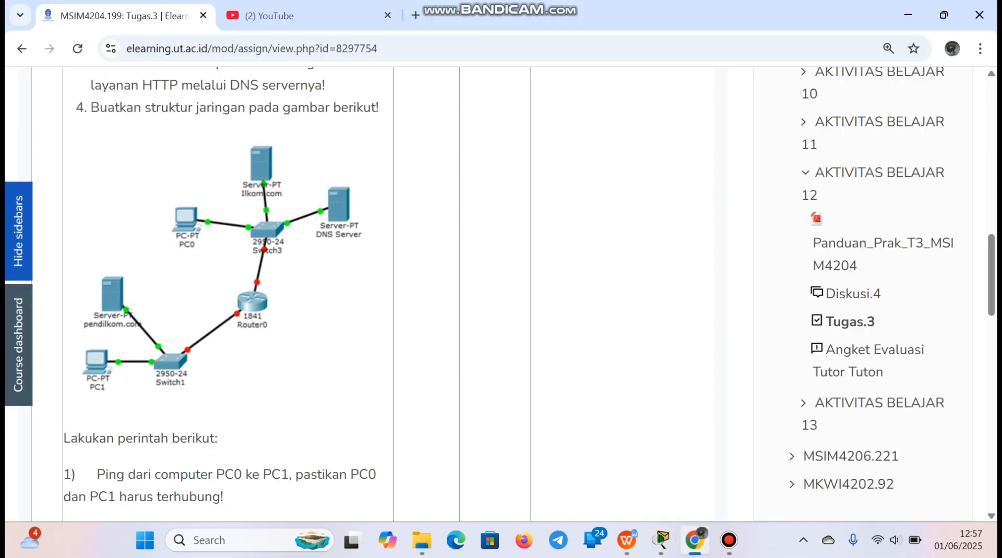
Return to Cisco Packet Tracer and start a new blank network in place of the finished DNS and HTTP topology
{"action": "left_click", "coordinate": [661, 540]}
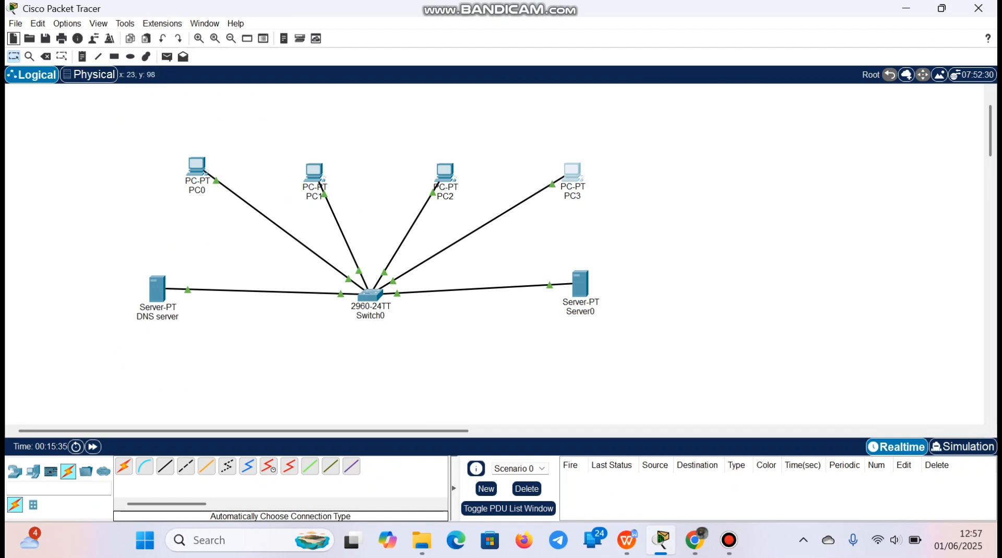
{"action": "left_click", "coordinate": [13, 39]}
{"action": "left_click", "coordinate": [524, 290]}
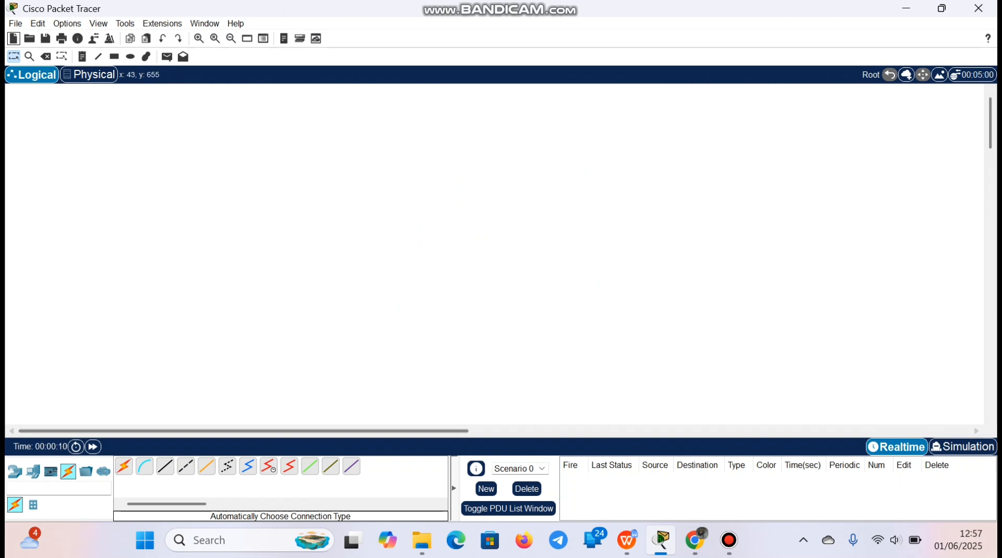
Place two PCs in the empty workspace, one for the diagram's upper network and one for its lower network
{"action": "left_click", "coordinate": [32, 471]}
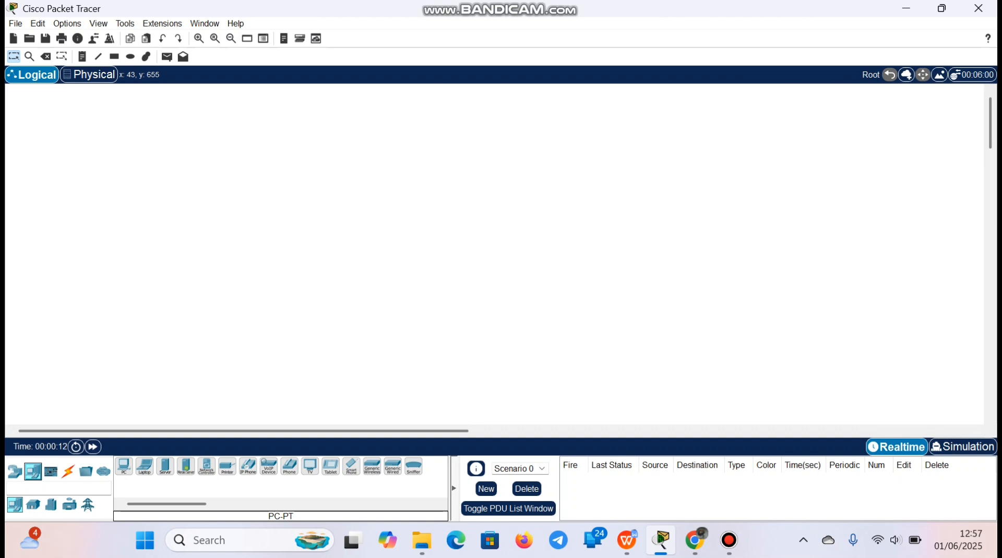
{"action": "left_click", "coordinate": [124, 466]}
{"action": "left_click", "coordinate": [313, 226]}
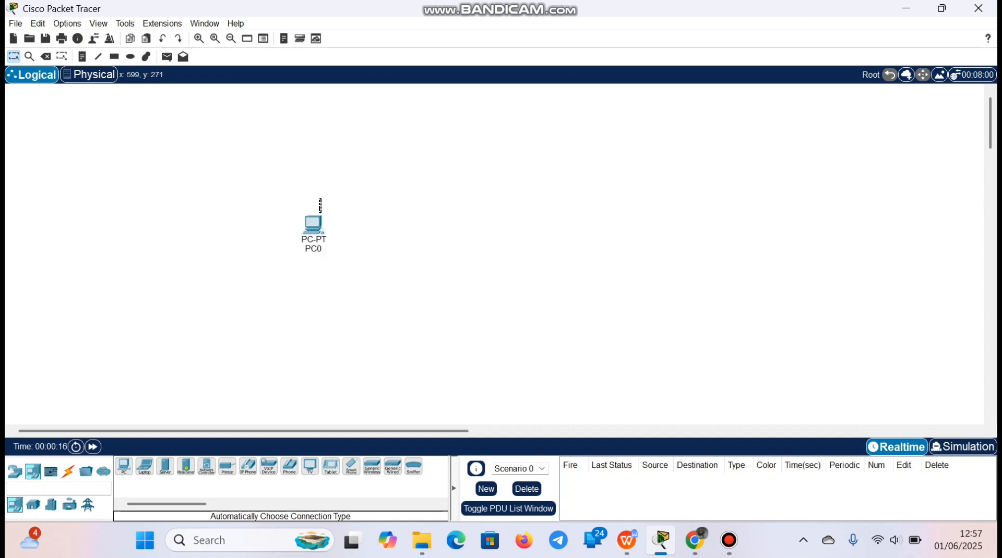
{"action": "left_click_drag", "start_coordinate": [313, 223], "coordinate": [292, 169]}
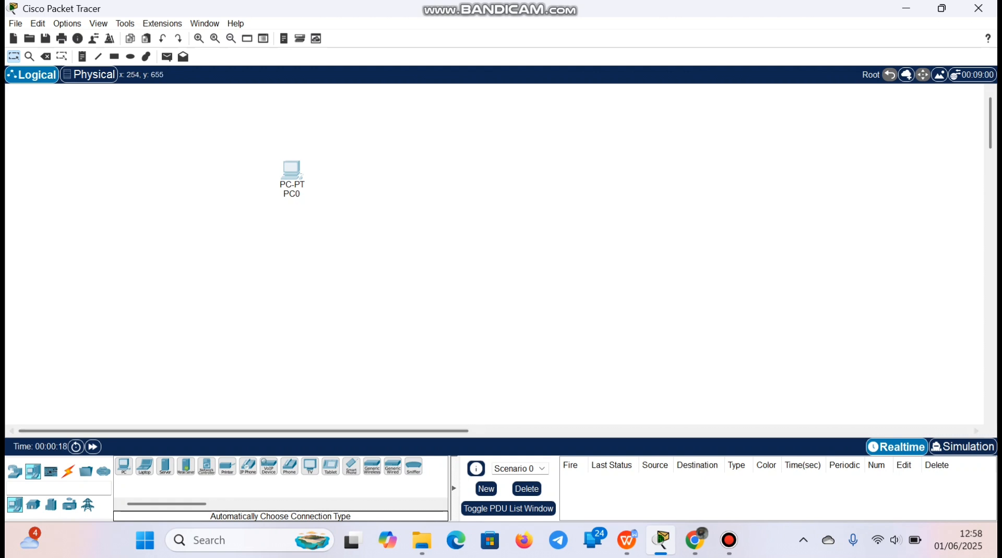
{"action": "left_click", "coordinate": [123, 466]}
{"action": "left_click", "coordinate": [181, 351]}
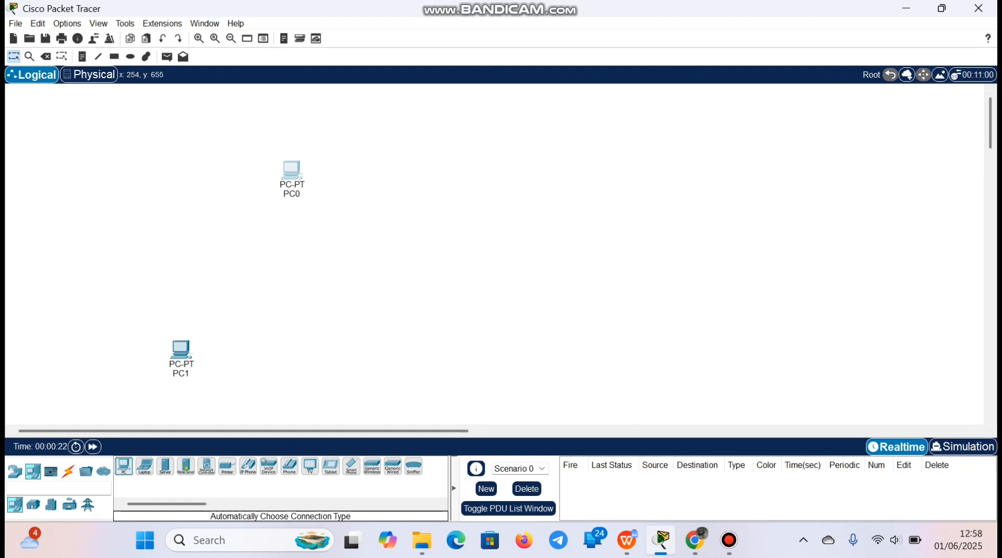
Place three Server-PT devices: two beside the upper PC and one beside the lower PC
{"action": "left_click", "coordinate": [165, 466]}
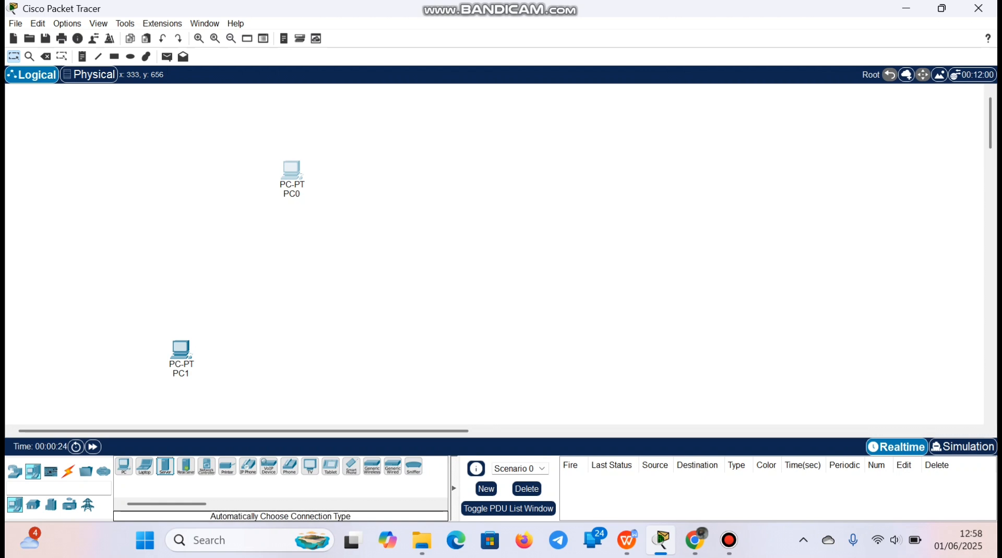
{"action": "left_click", "coordinate": [387, 141]}
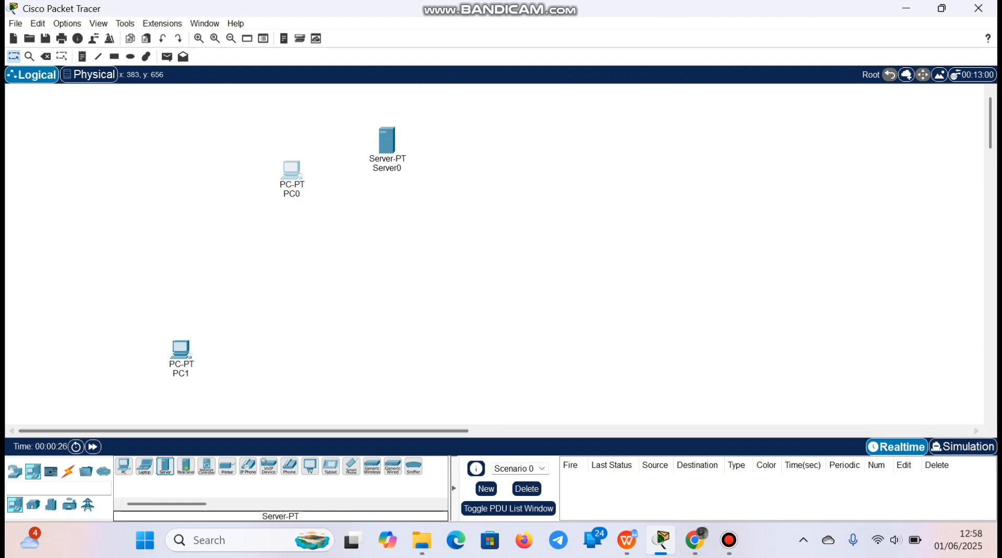
{"action": "left_click", "coordinate": [478, 187]}
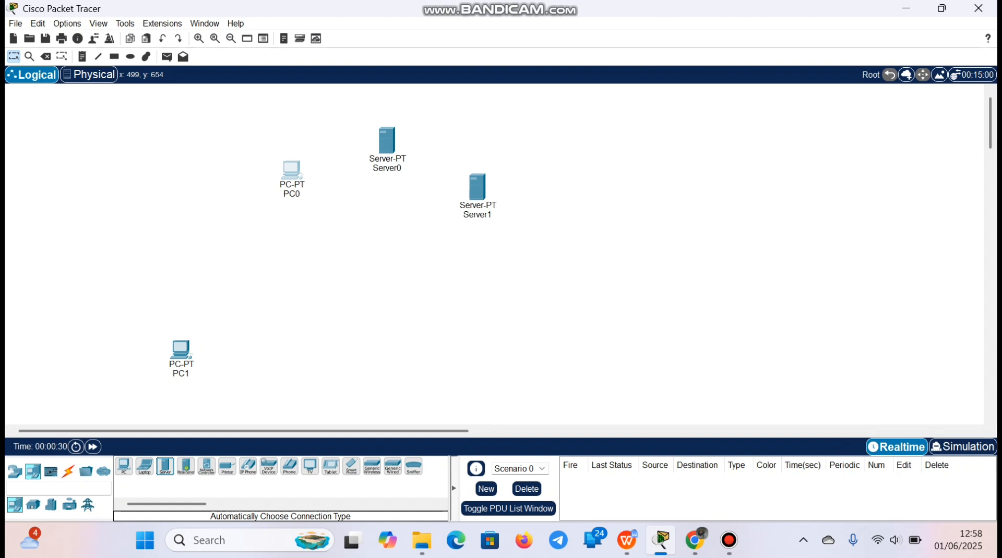
{"action": "left_click", "coordinate": [286, 331]}
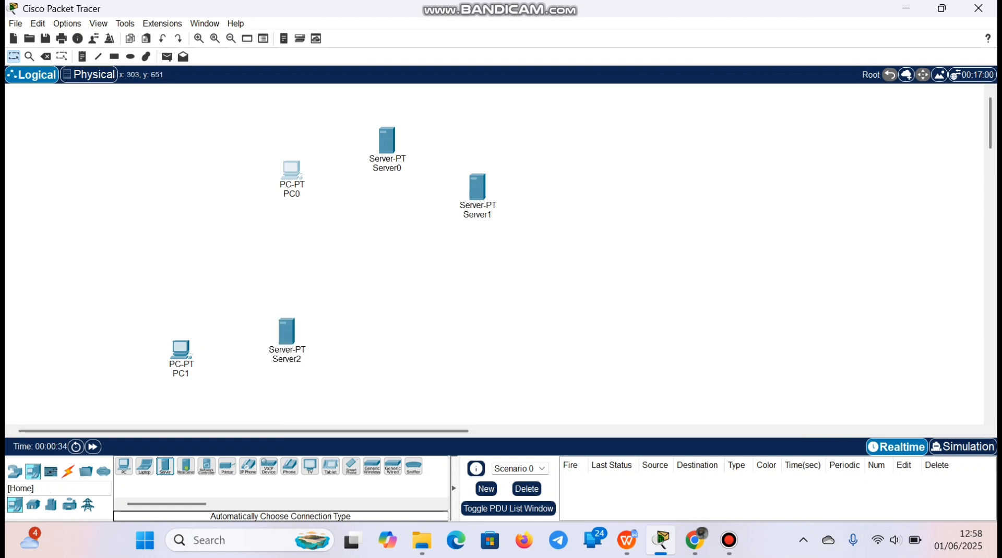
Place two 2960 switches, one near the lower server and one among the upper PC and servers
{"action": "left_click", "coordinate": [14, 471]}
{"action": "left_click", "coordinate": [32, 505]}
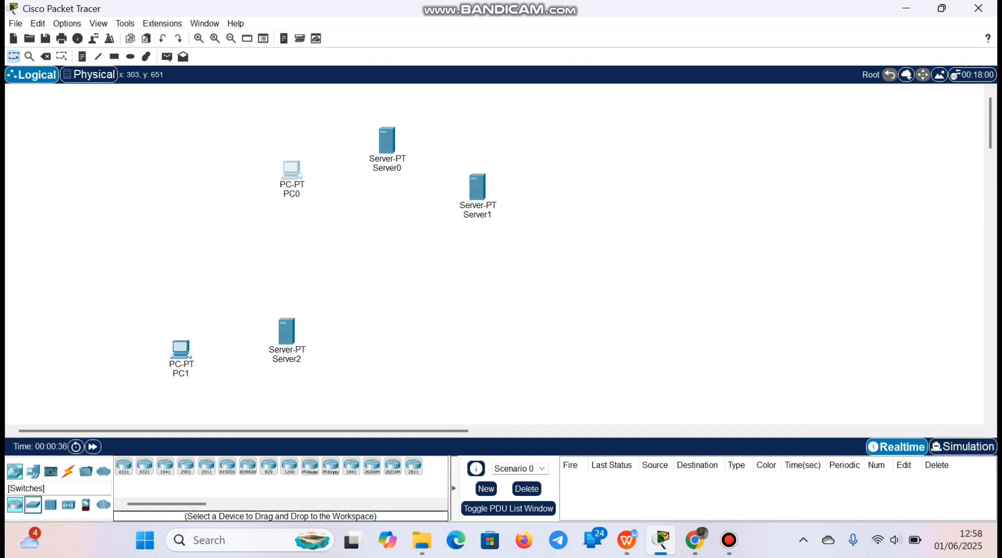
{"action": "left_click_drag", "start_coordinate": [124, 466], "coordinate": [375, 373]}
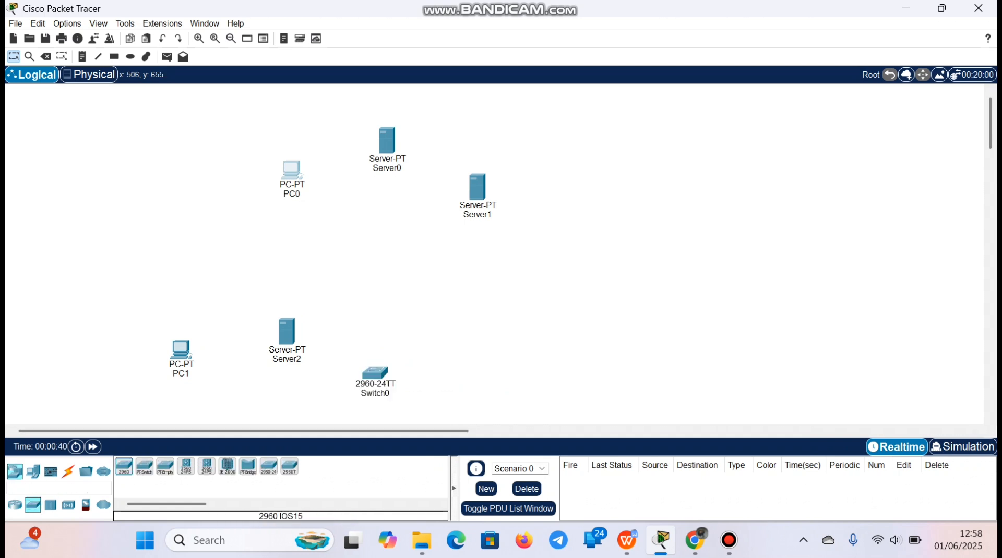
{"action": "left_click_drag", "start_coordinate": [124, 467], "coordinate": [369, 222]}
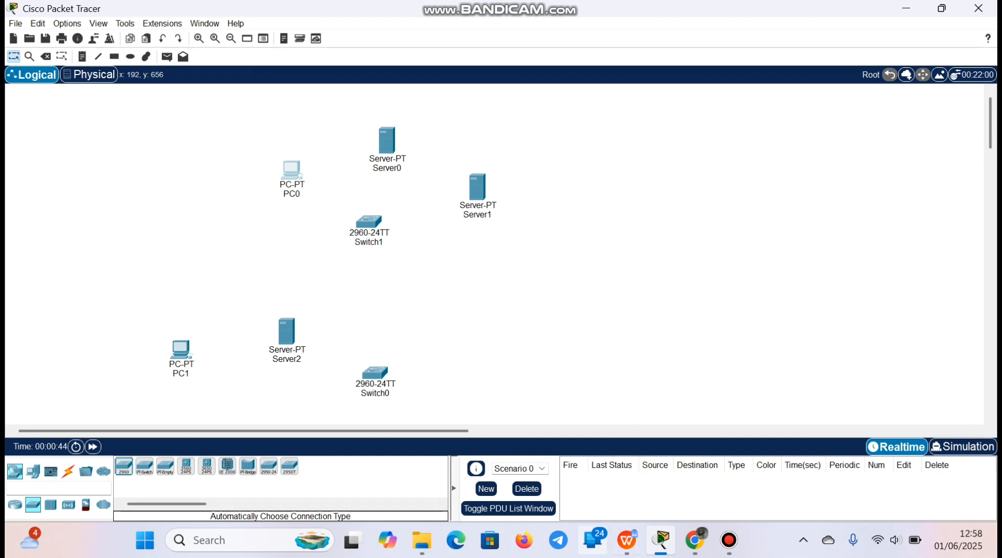
Check the task 4 diagram in the browser and place an ISR4331 router between the two switches in Packet Tracer
{"action": "left_click", "coordinate": [695, 541]}
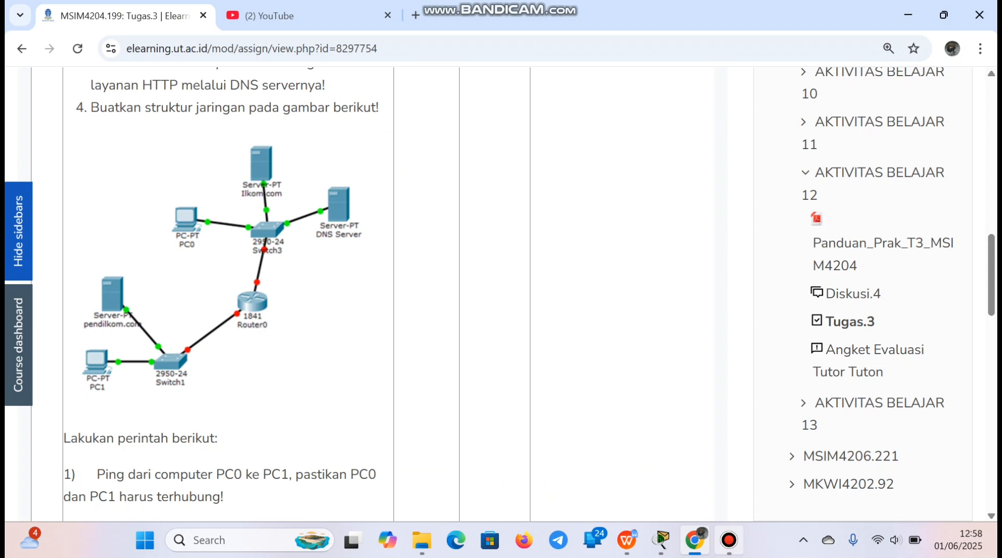
{"action": "left_click", "coordinate": [661, 540]}
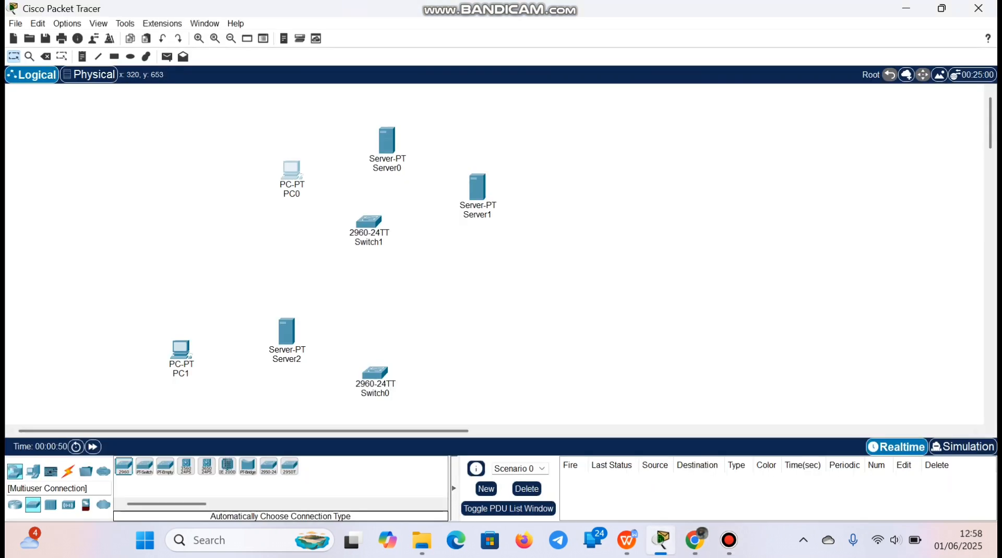
{"action": "left_click", "coordinate": [15, 505]}
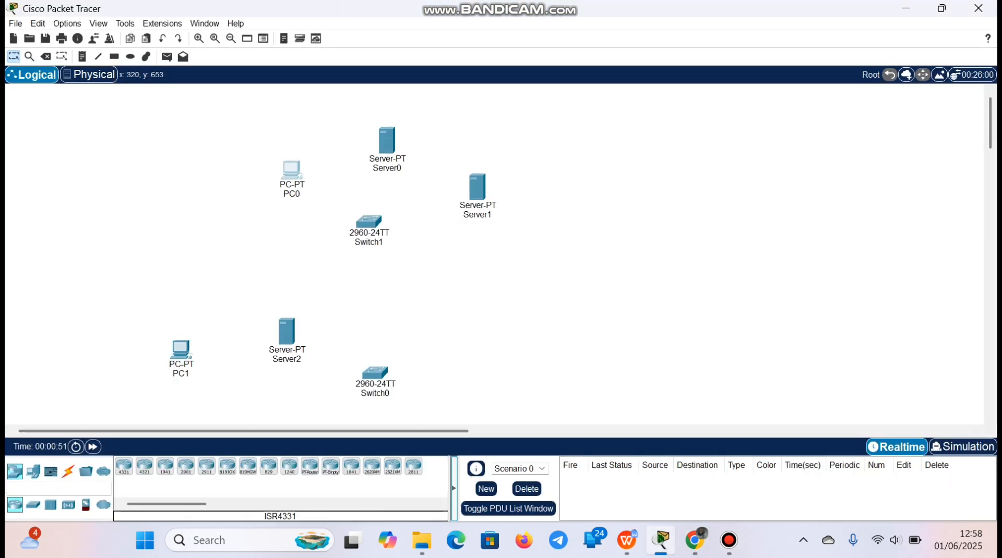
{"action": "left_click", "coordinate": [69, 472]}
{"action": "left_click", "coordinate": [368, 287]}
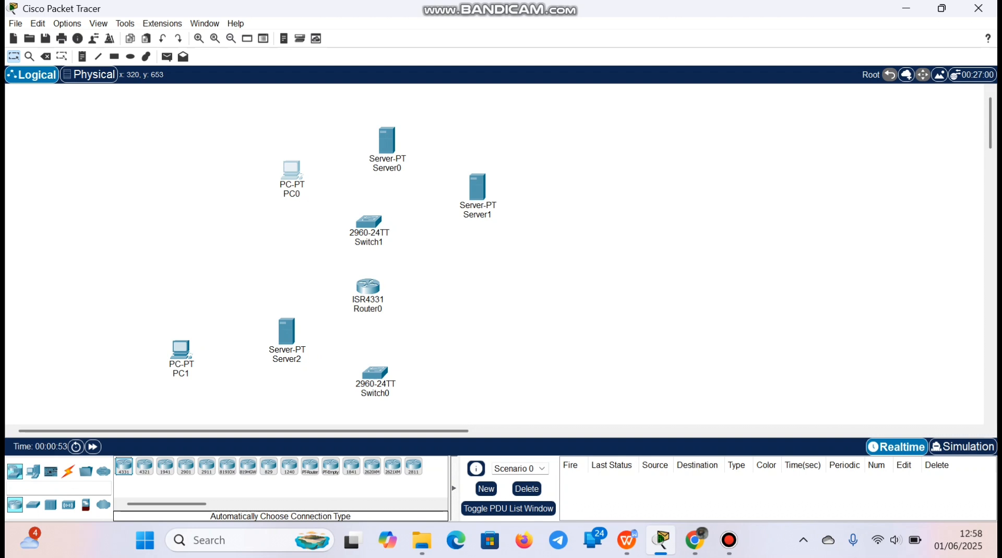
Rearrange the upper network to match the assignment diagram, moving Server0, Server1, Switch1 and Router0 upward
{"action": "left_click", "coordinate": [695, 541]}
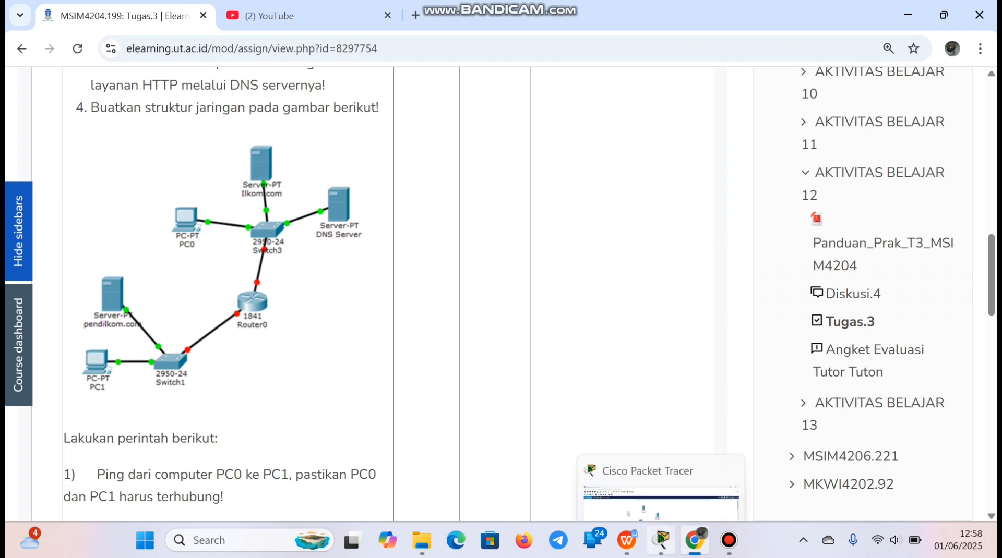
{"action": "left_click", "coordinate": [661, 541]}
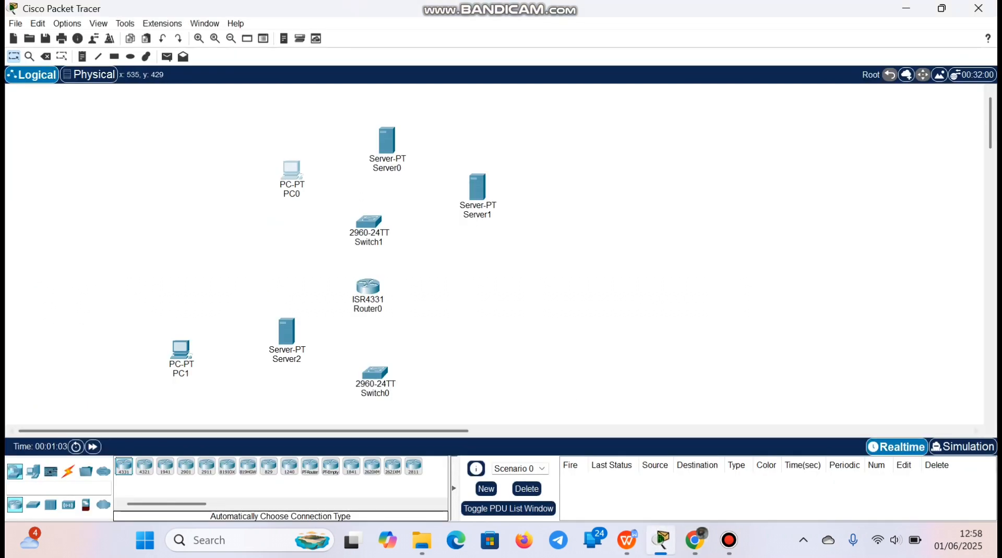
{"action": "left_click_drag", "start_coordinate": [387, 137], "coordinate": [394, 97]}
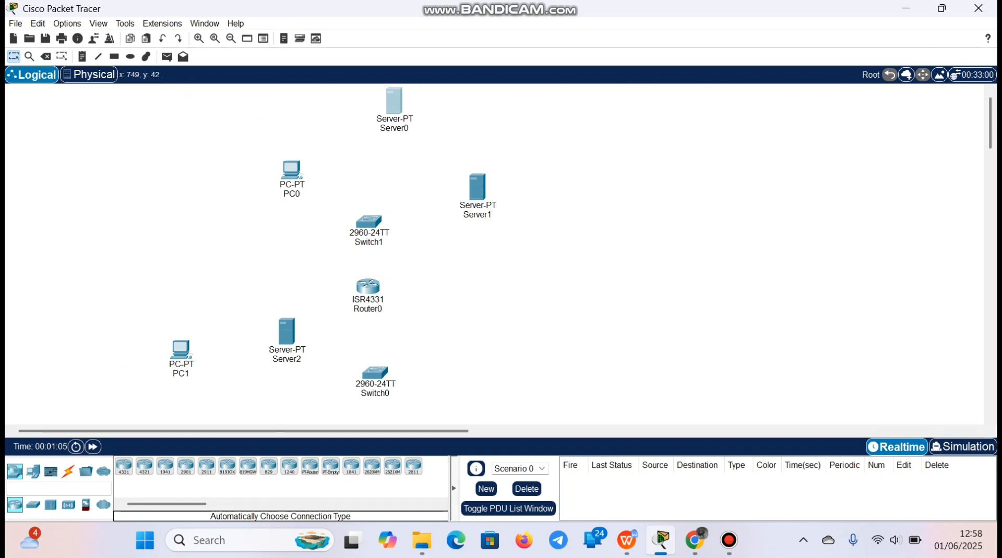
{"action": "left_click_drag", "start_coordinate": [476, 185], "coordinate": [457, 156]}
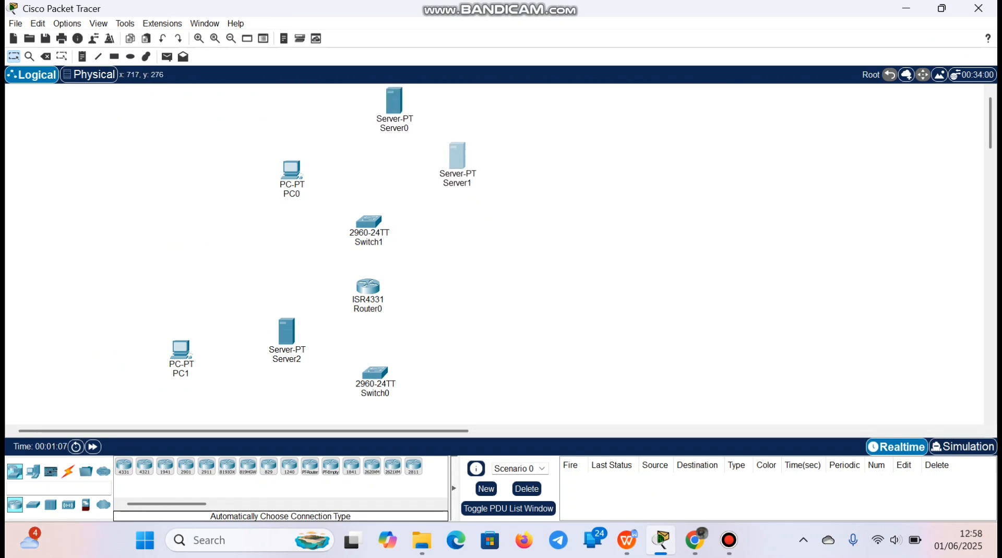
{"action": "left_click_drag", "start_coordinate": [368, 223], "coordinate": [371, 169]}
{"action": "left_click_drag", "start_coordinate": [368, 286], "coordinate": [361, 248]}
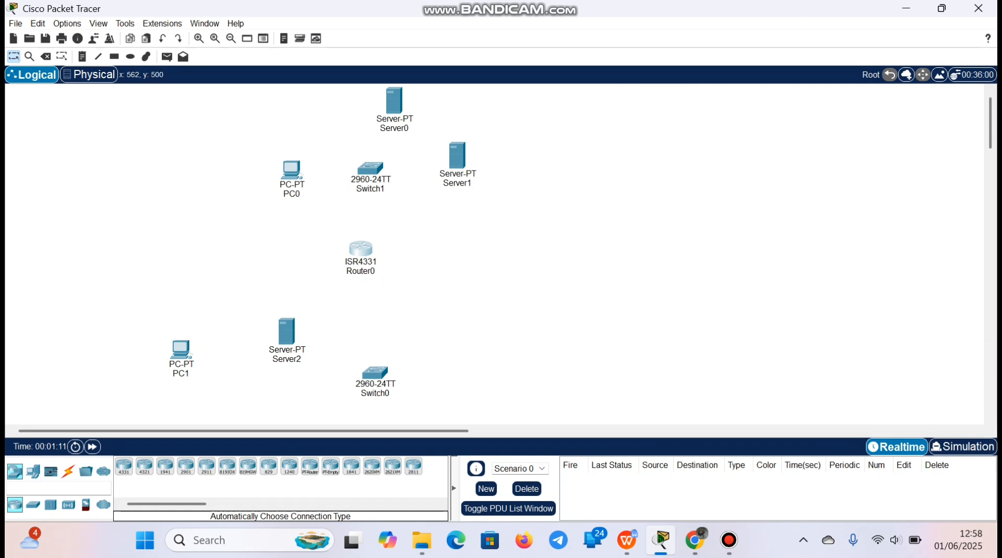
Move Server2 above PC1 and Switch0 closer to PC1, and compare the layout with the assignment diagram in the browser
{"action": "left_click_drag", "start_coordinate": [291, 336], "coordinate": [243, 263]}
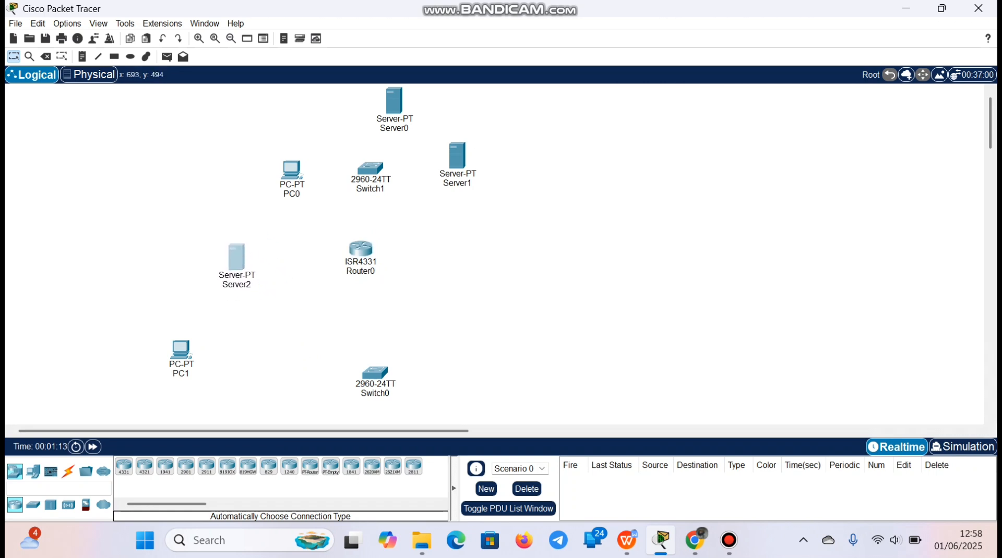
{"action": "left_click_drag", "start_coordinate": [375, 373], "coordinate": [304, 328]}
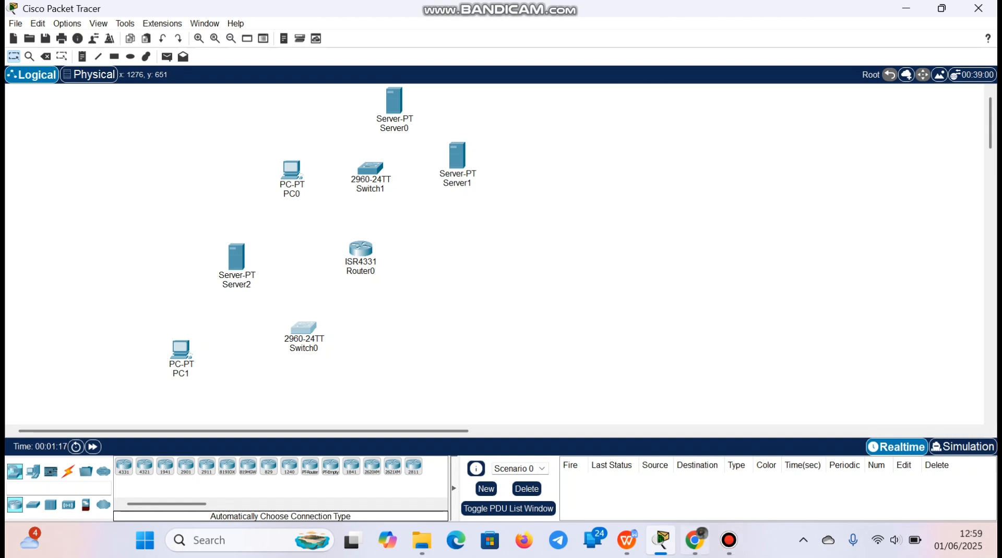
{"action": "left_click", "coordinate": [694, 540]}
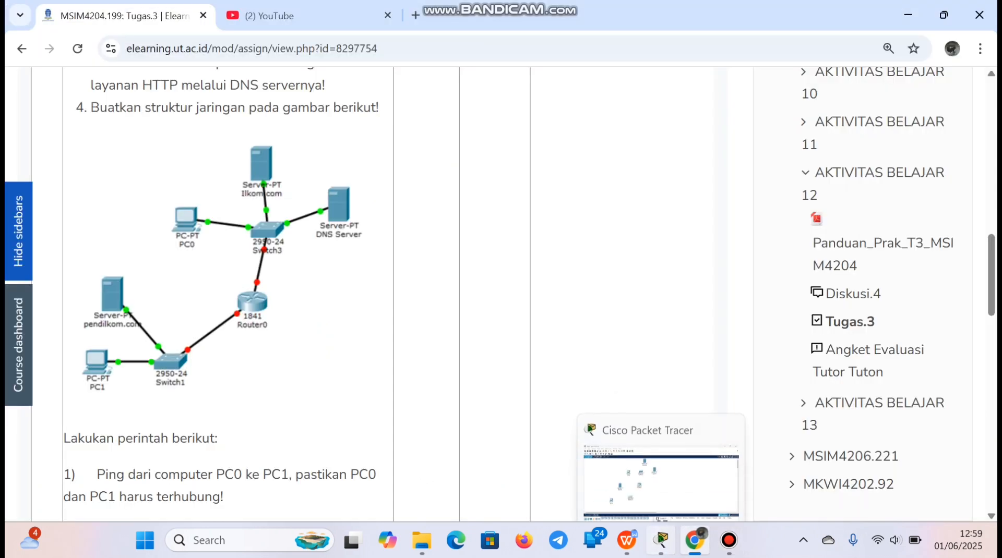
{"action": "left_click", "coordinate": [661, 541]}
{"action": "left_click", "coordinate": [695, 540]}
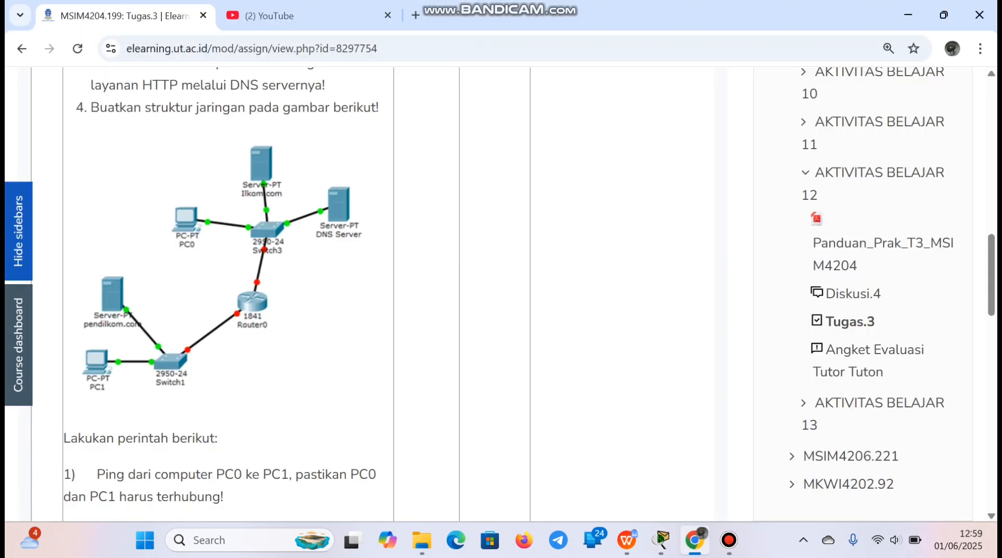
{"action": "left_click", "coordinate": [661, 540]}
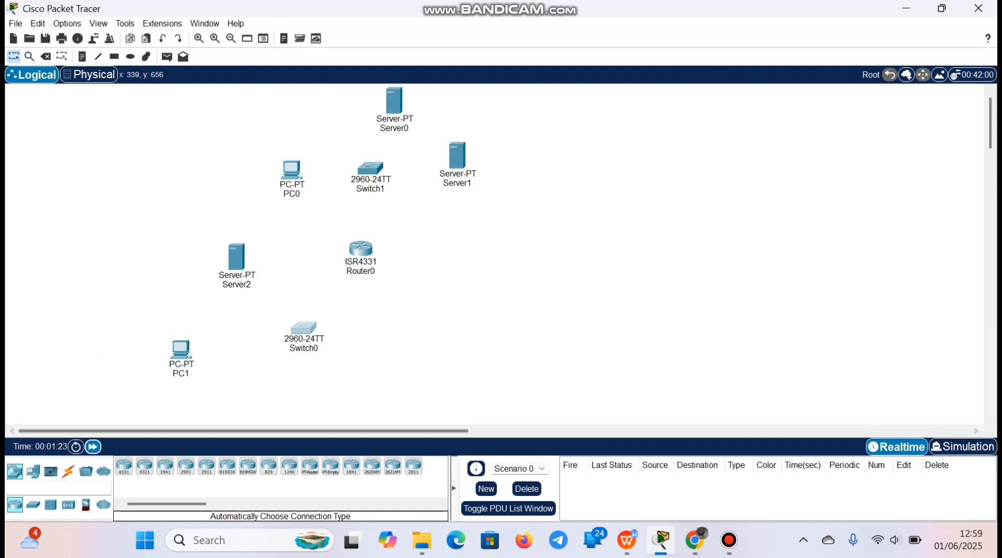
Cable PC1 and Server2 to Switch0 using the automatically chosen connection type
{"action": "left_click", "coordinate": [68, 471]}
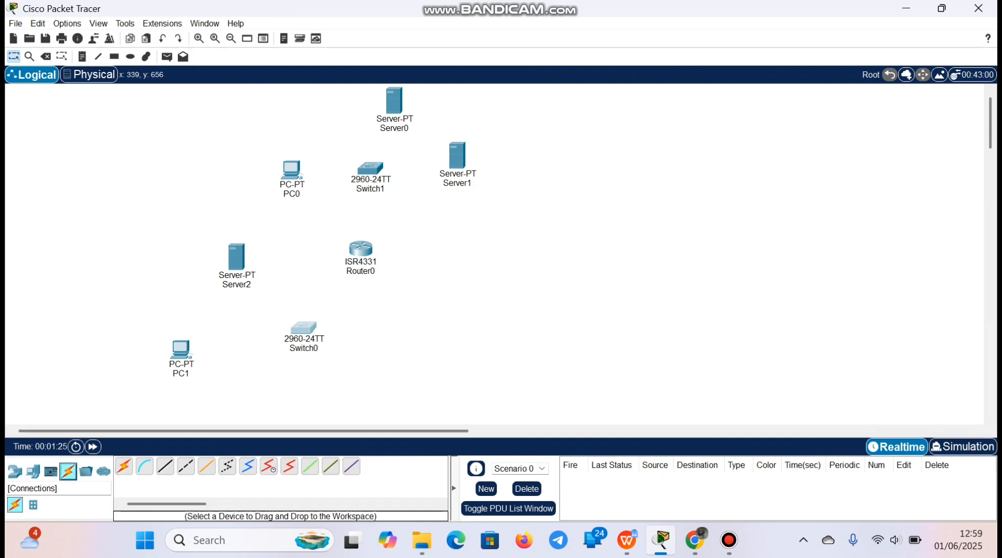
{"action": "left_click", "coordinate": [180, 349]}
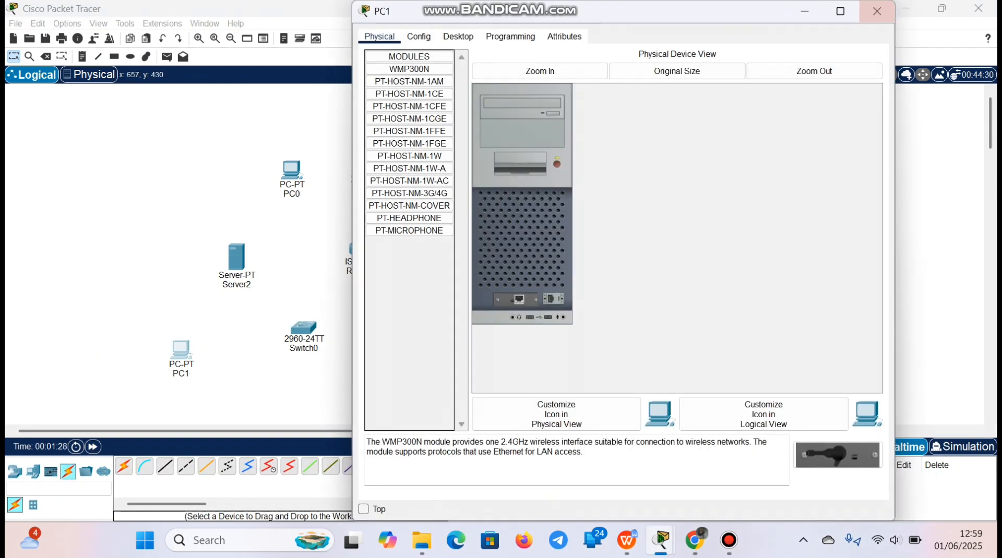
{"action": "left_click", "coordinate": [876, 11]}
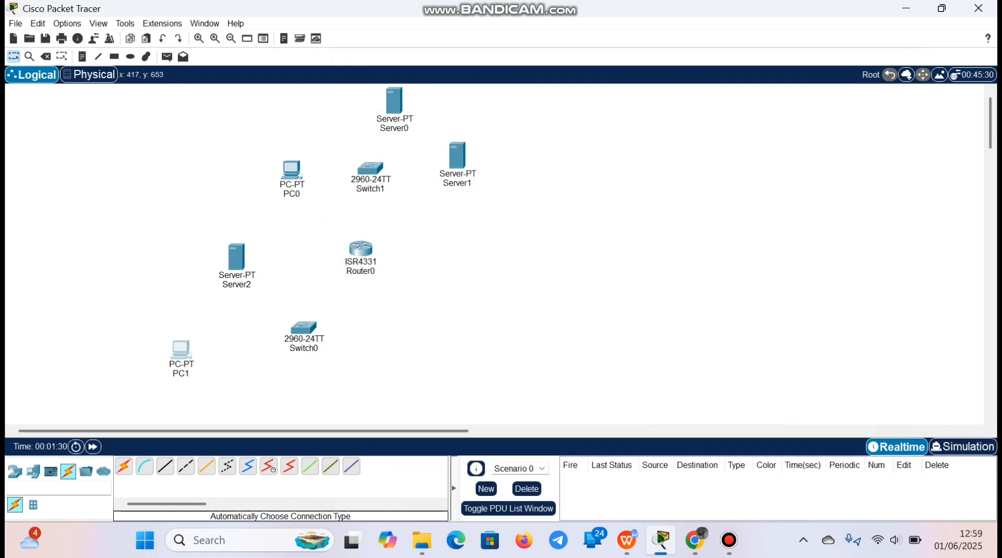
{"action": "left_click", "coordinate": [124, 466]}
{"action": "left_click", "coordinate": [180, 349]}
{"action": "left_click", "coordinate": [300, 327]}
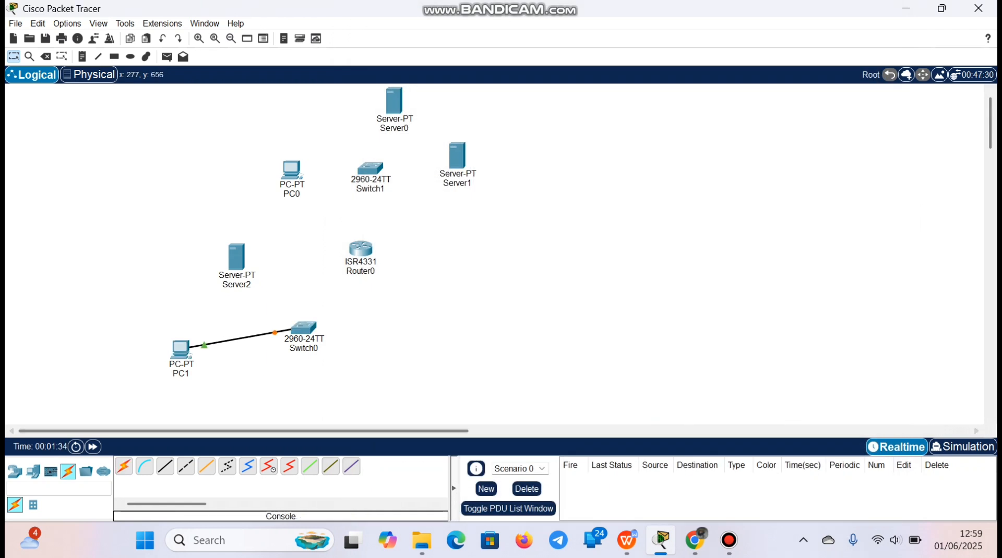
{"action": "left_click", "coordinate": [236, 256]}
{"action": "left_click", "coordinate": [301, 328]}
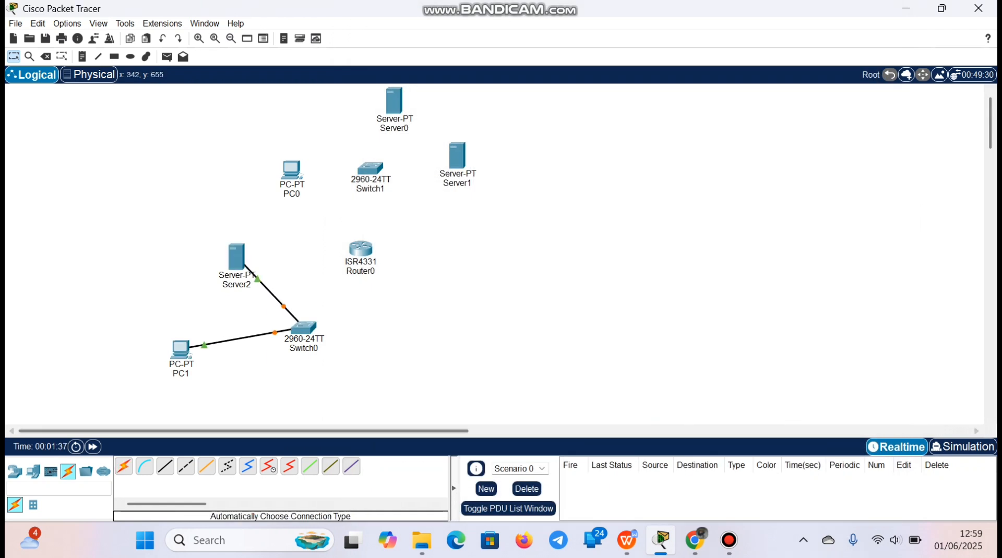
Connect Router0 to Switch0 and to PC0 using the automatically chosen connection type
{"action": "left_click", "coordinate": [124, 466]}
{"action": "left_click", "coordinate": [302, 328]}
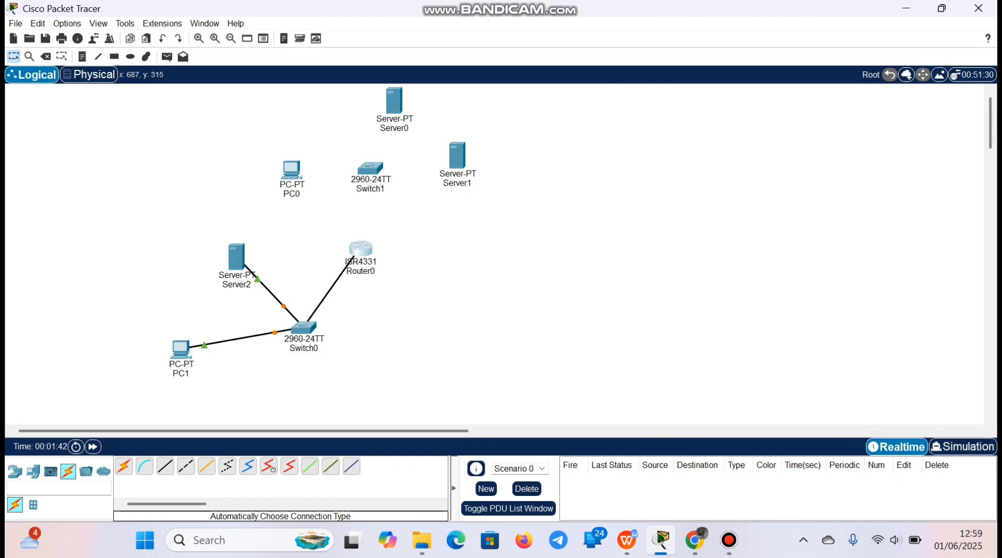
{"action": "left_click", "coordinate": [360, 250]}
{"action": "left_click", "coordinate": [291, 169]}
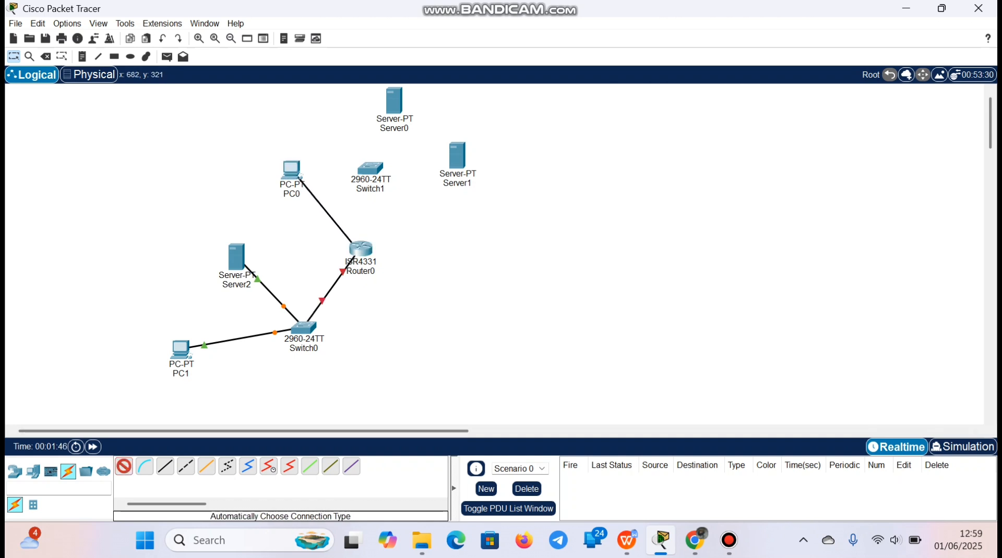
{"action": "left_click", "coordinate": [360, 248]}
Connect Server0 to Switch1 using the automatically chosen connection type
{"action": "left_click", "coordinate": [124, 466]}
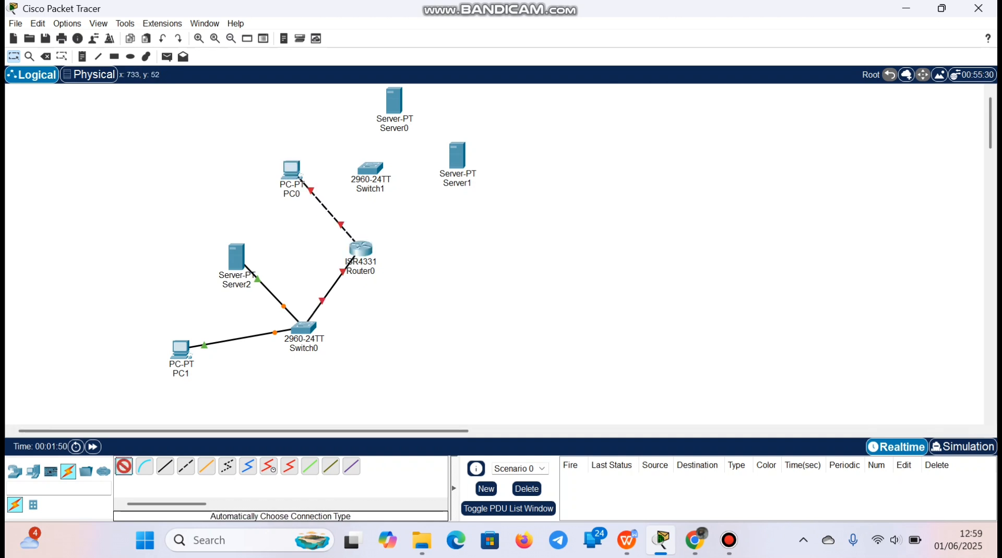
{"action": "left_click", "coordinate": [394, 104]}
{"action": "left_click", "coordinate": [371, 168]}
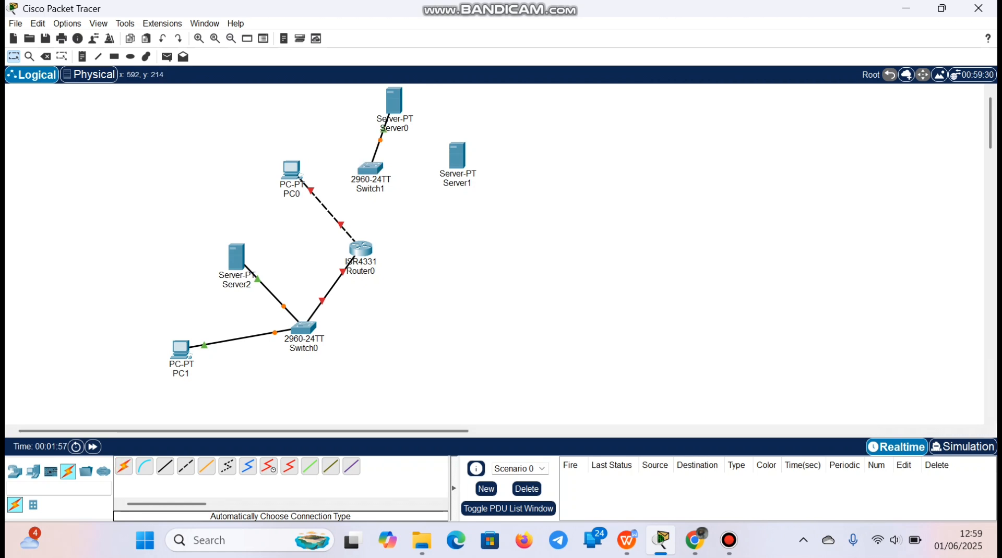
Reattach the Router0 end of PC0's cable to the FastEthernet0/2 port of Switch1
{"action": "left_click", "coordinate": [341, 224]}
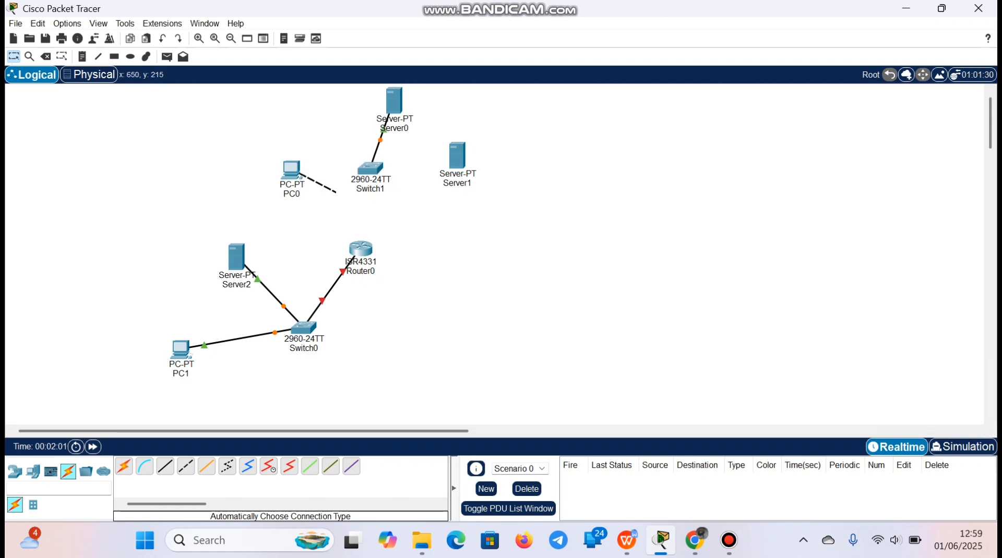
{"action": "left_click", "coordinate": [365, 170]}
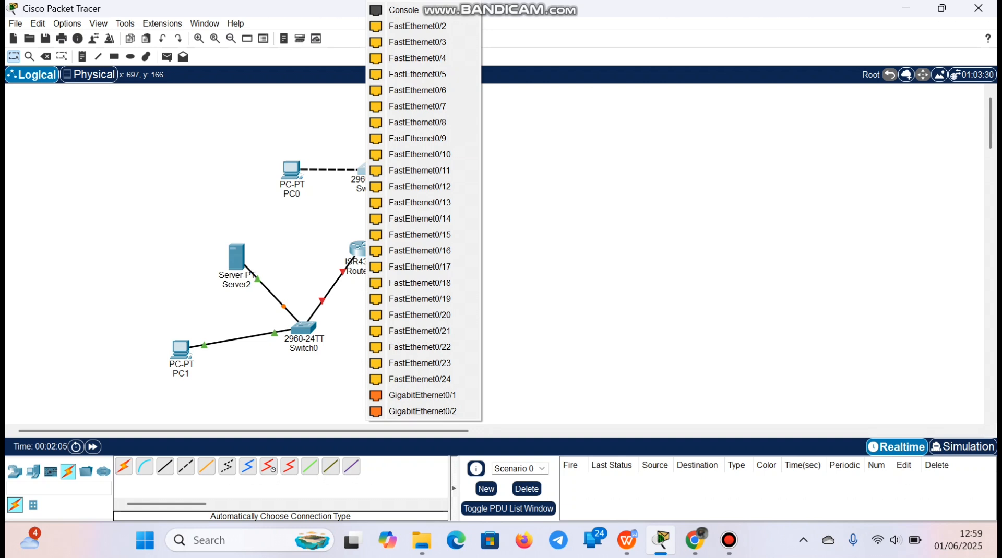
{"action": "left_click", "coordinate": [546, 217]}
{"action": "left_click", "coordinate": [372, 164]}
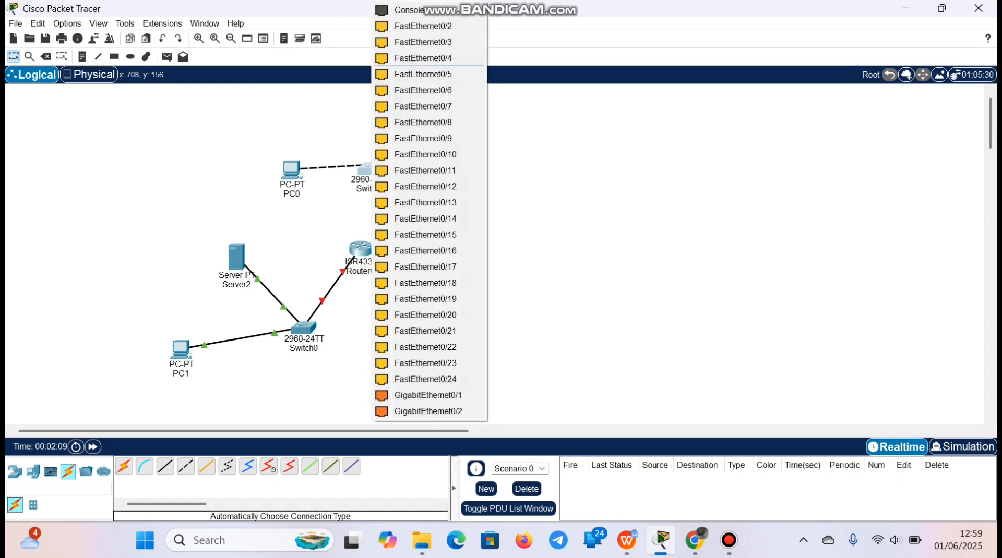
{"action": "left_click", "coordinate": [423, 26]}
Connect Server1 and Router0 to Switch1 using the automatically chosen connection type
{"action": "left_click", "coordinate": [124, 466]}
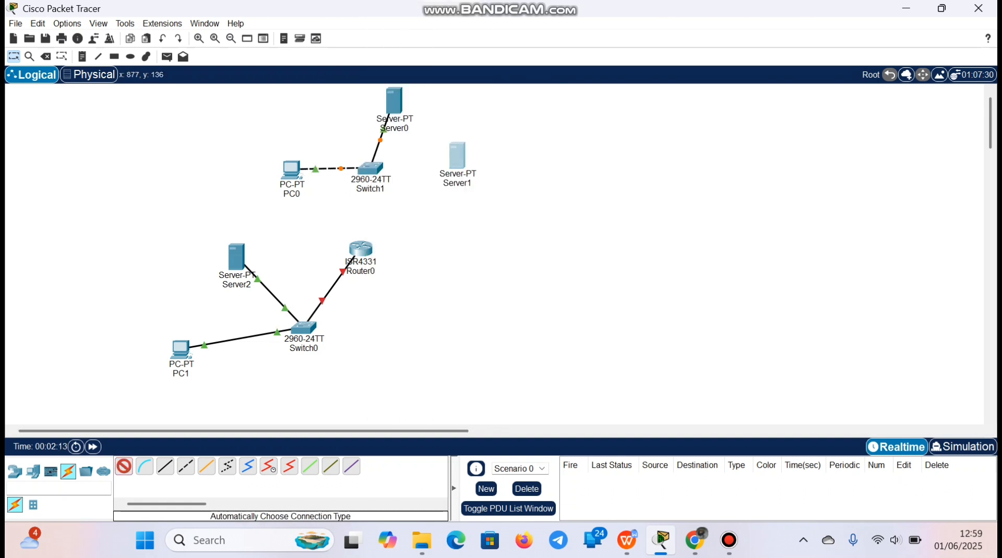
{"action": "left_click", "coordinate": [457, 155]}
{"action": "left_click", "coordinate": [370, 168]}
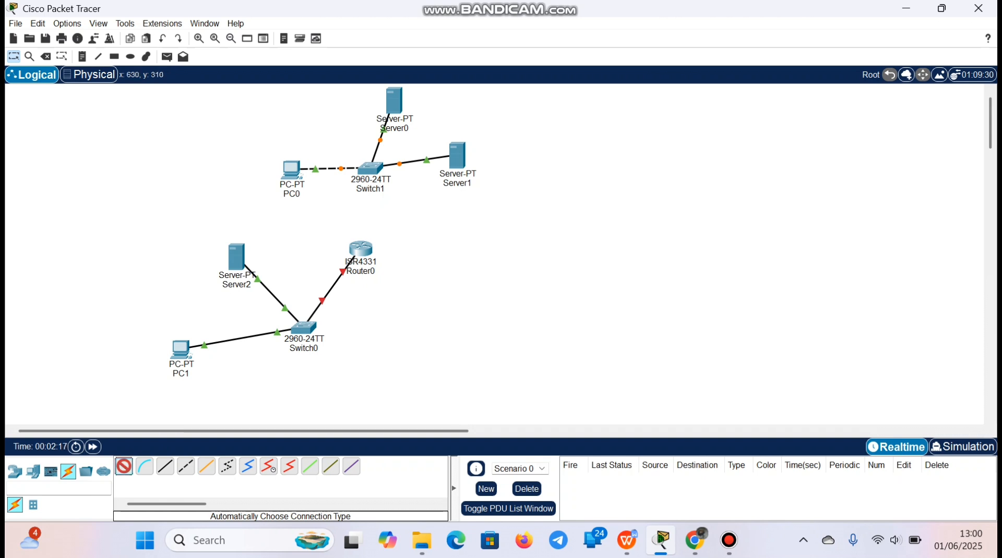
{"action": "left_click", "coordinate": [361, 248]}
{"action": "left_click", "coordinate": [370, 169]}
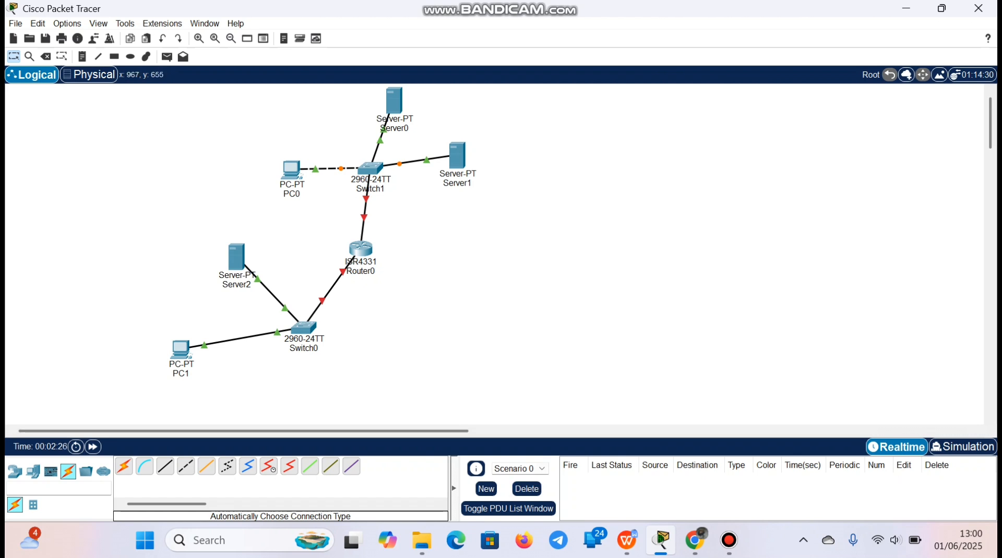
Check the server names in the browser's assignment diagram and rename Server2 in Packet Tracer as pendilkom.com
{"action": "left_click", "coordinate": [695, 540]}
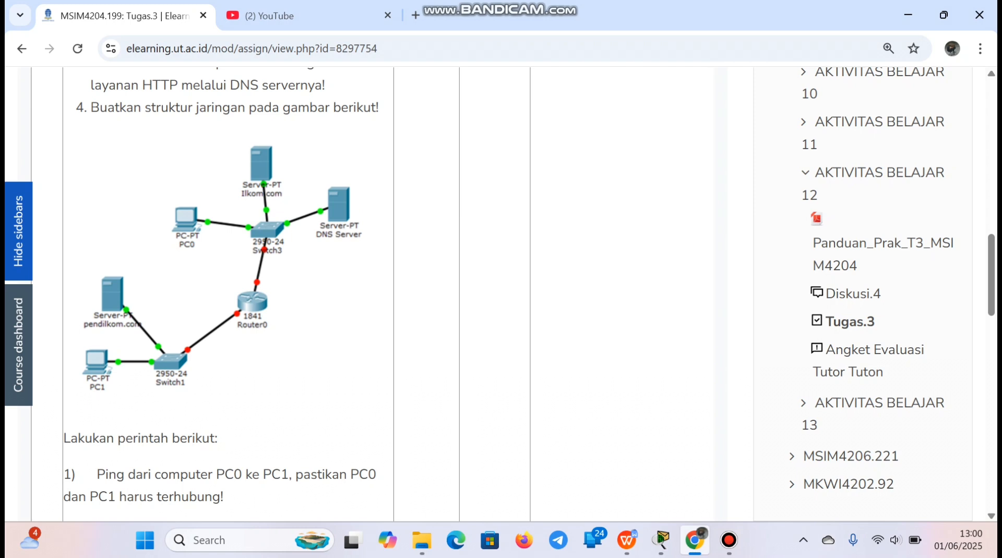
{"action": "left_click", "coordinate": [661, 540]}
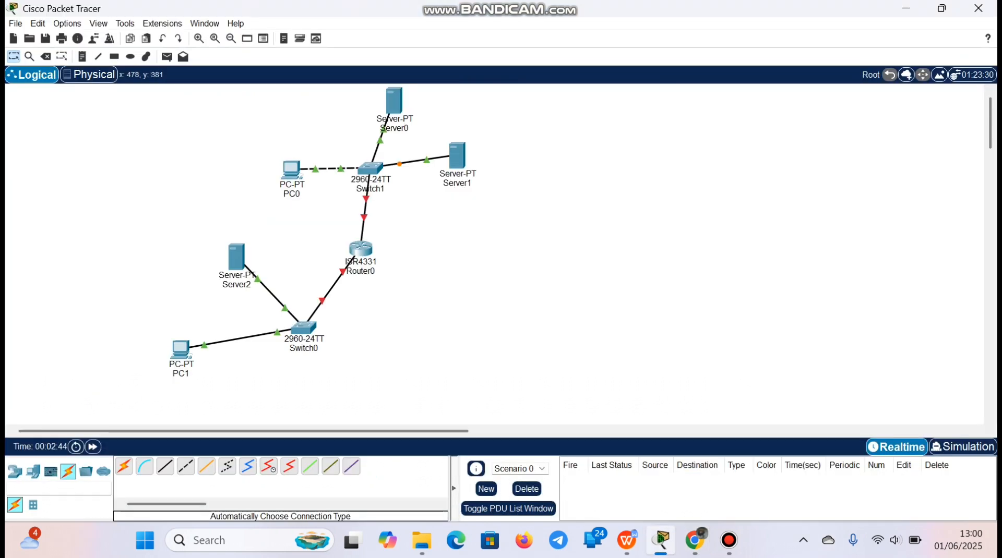
{"action": "left_click", "coordinate": [246, 283]}
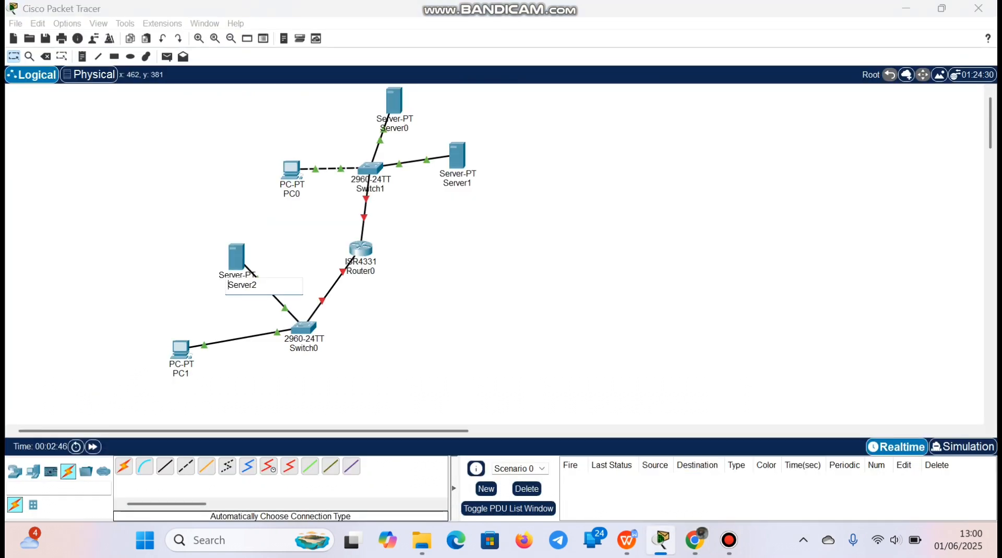
{"action": "left_click_drag", "start_coordinate": [258, 285], "coordinate": [223, 283]}
{"action": "key", "text": "BackSpace"}
{"action": "type", "text": "pendilkom.com"}
Rename Server0 in the upper network as ilkom.com
{"action": "left_click", "coordinate": [406, 128]}
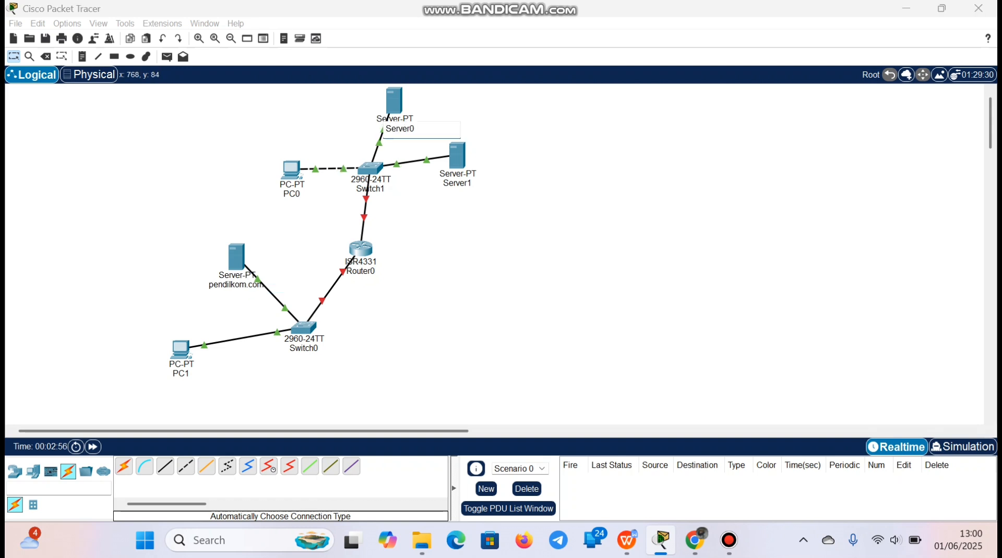
{"action": "left_click_drag", "start_coordinate": [415, 129], "coordinate": [385, 124]}
{"action": "type", "text": "ilkom"}
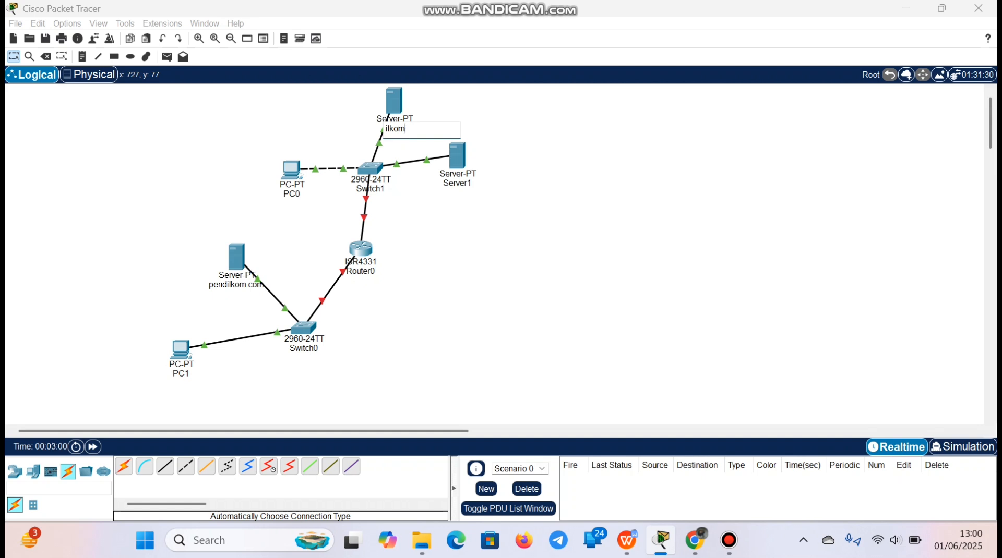
{"action": "type", "text": ".com"}
{"action": "key", "text": "Return"}
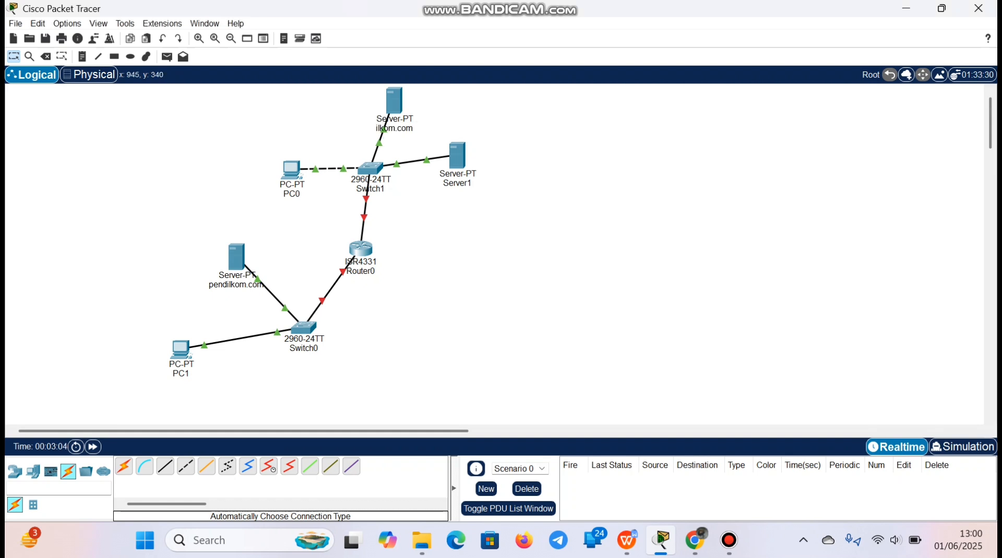
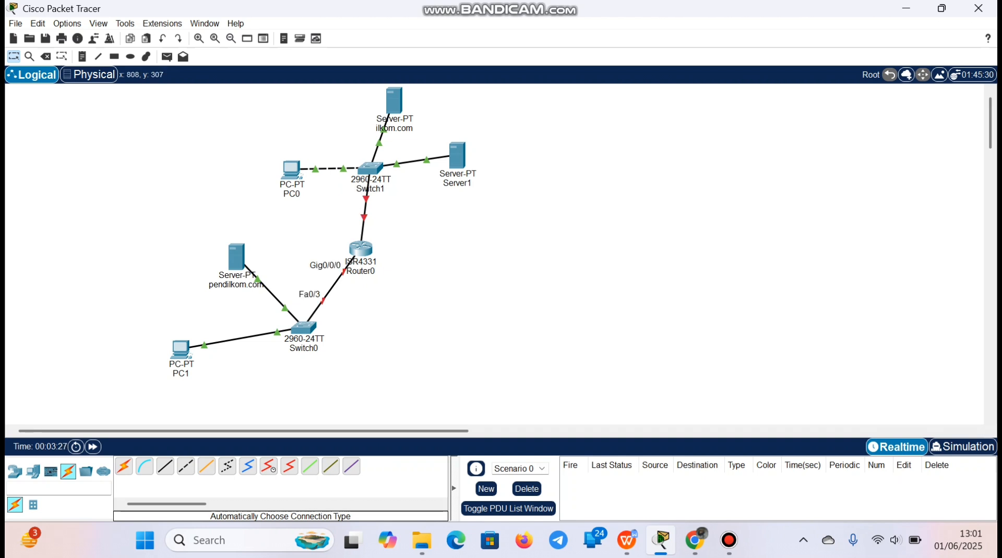
Give Router0's GigabitEthernet0/0/0 interface the IPv4 address 192.168.10.100 with mask 255.255.255.0 and switch the port on
{"action": "left_click", "coordinate": [365, 248]}
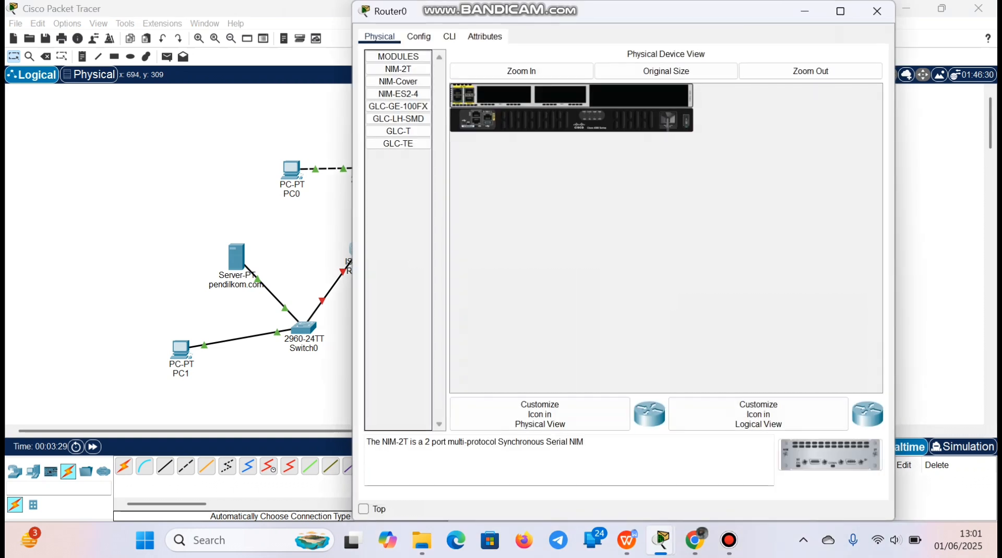
{"action": "left_click", "coordinate": [418, 36]}
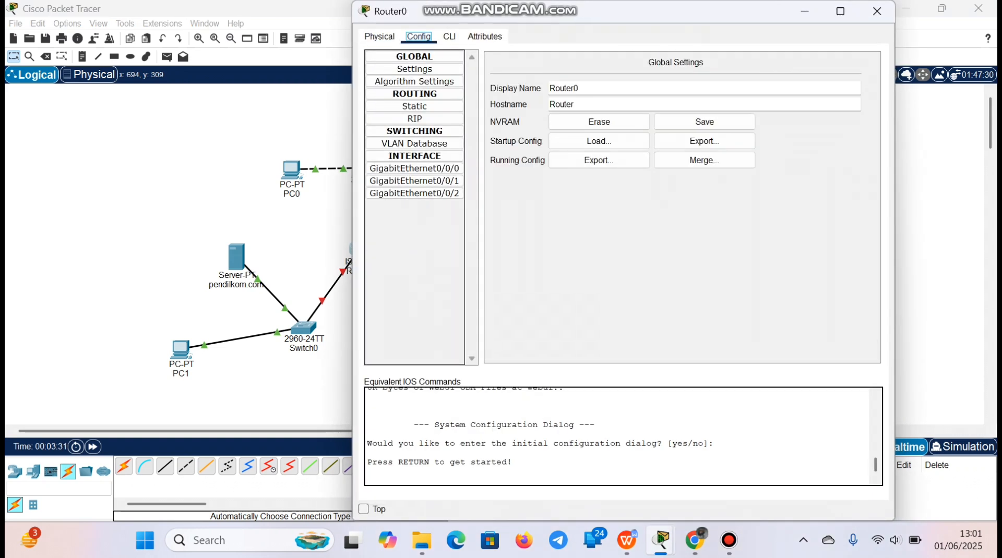
{"action": "left_click", "coordinate": [397, 169]}
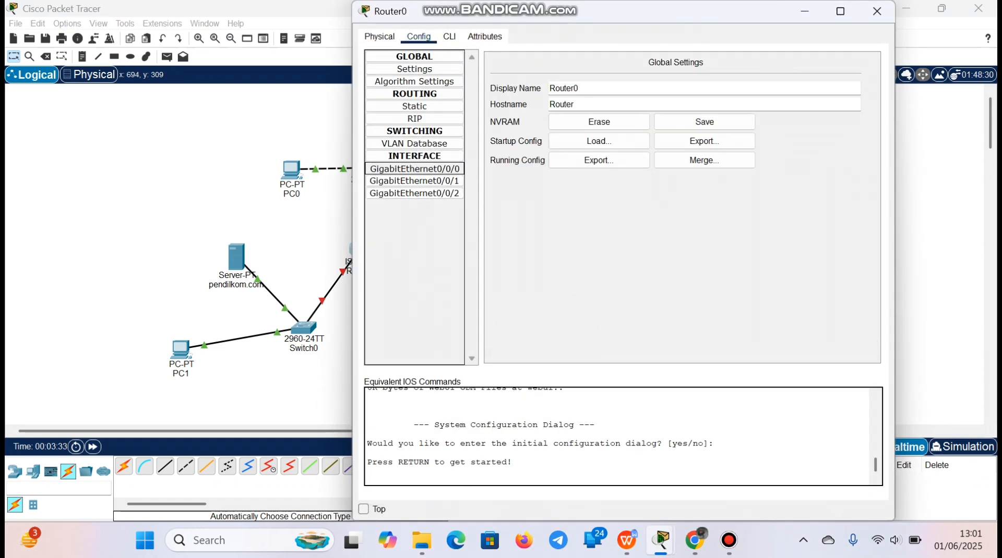
{"action": "left_click", "coordinate": [720, 141]}
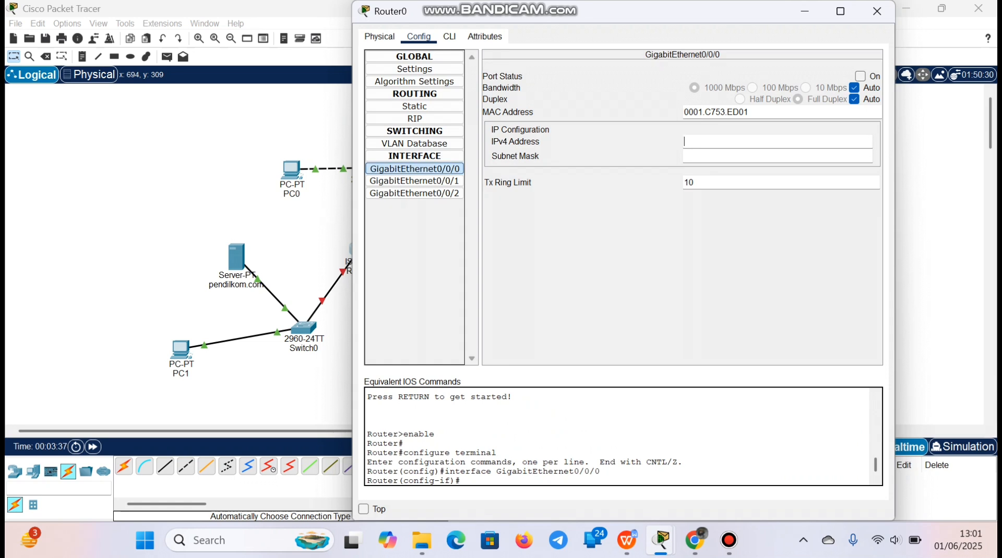
{"action": "type", "text": "192.168.10.100"}
{"action": "key", "text": "Return"}
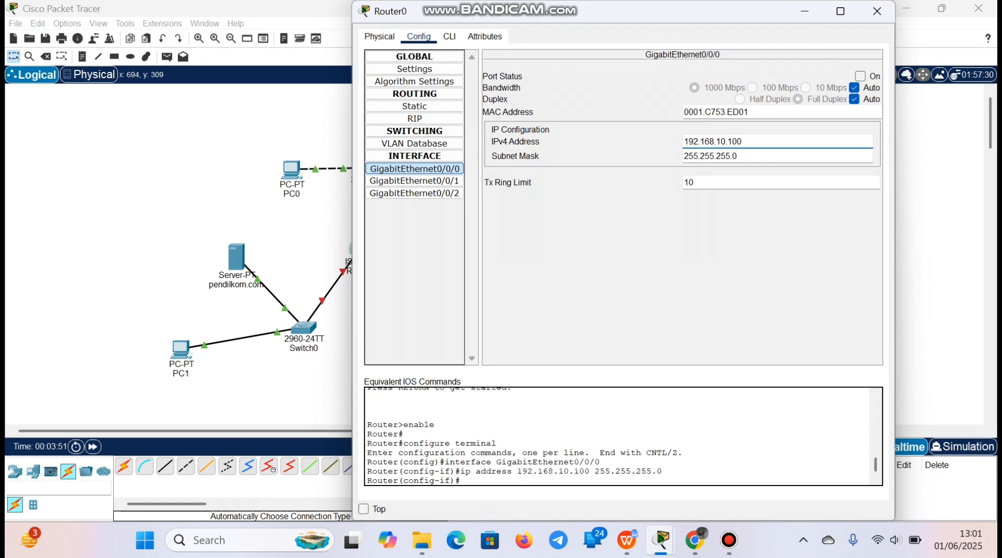
{"action": "left_click", "coordinate": [861, 76]}
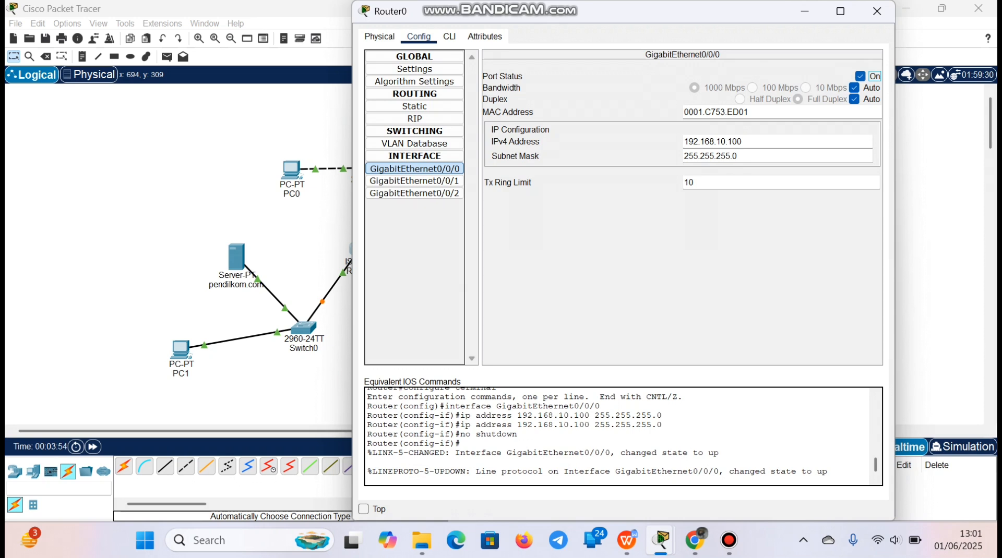
Give Router0's GigabitEthernet0/0/1 interface the IPv4 address 10.0.0.1 with mask 255.0.0.0, switch the port on and close the router's settings
{"action": "left_click", "coordinate": [414, 181]}
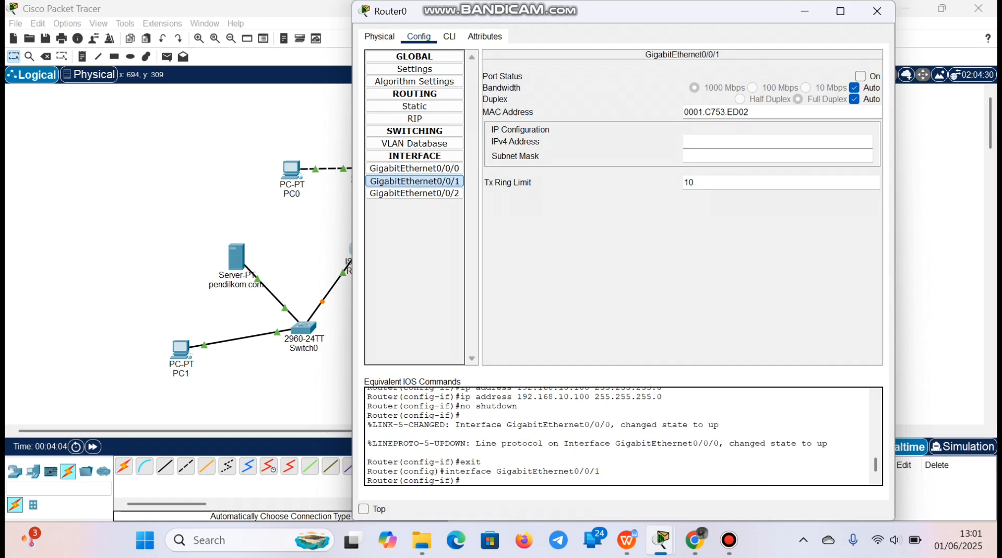
{"action": "type", "text": "10.0.0.1"}
{"action": "key", "text": "Tab"}
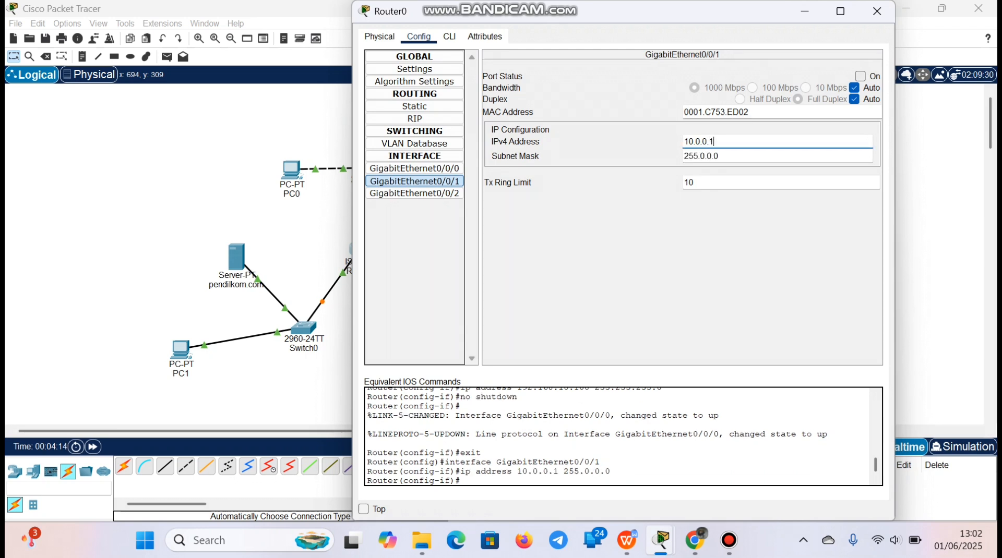
{"action": "left_click", "coordinate": [861, 76]}
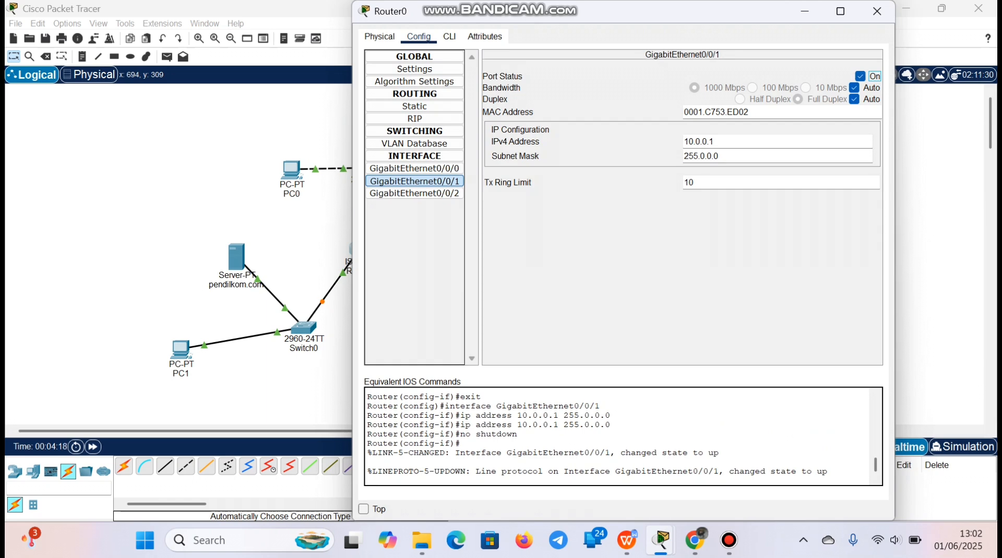
{"action": "left_click", "coordinate": [877, 11]}
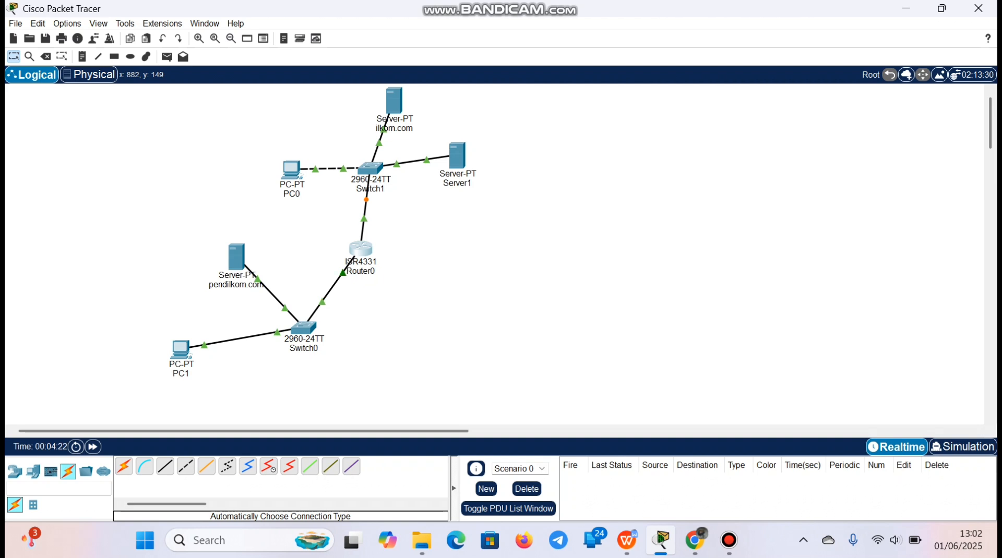
Check the assignment diagram in the browser and rename Server1 in Packet Tracer as DNS server
{"action": "left_click", "coordinate": [694, 540]}
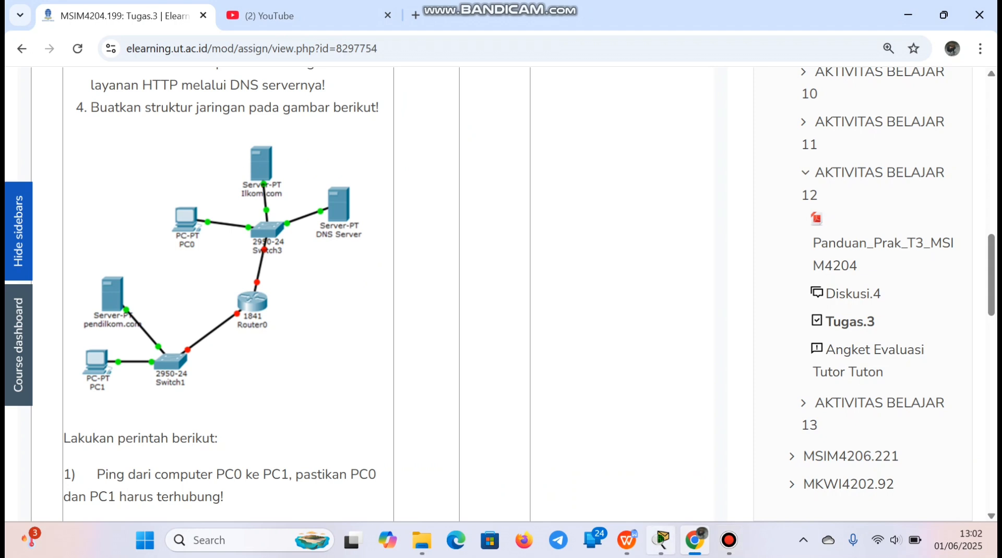
{"action": "left_click", "coordinate": [661, 540]}
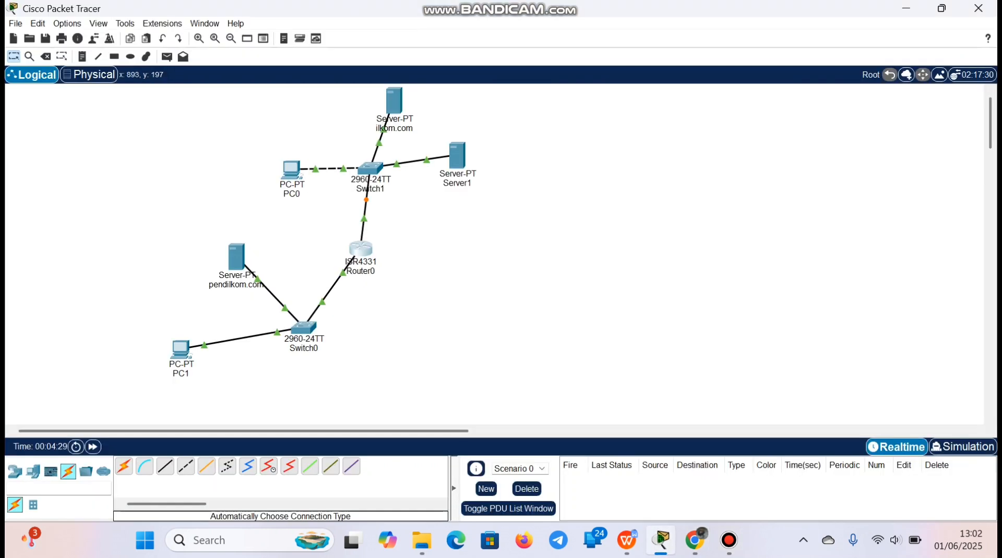
{"action": "left_click", "coordinate": [469, 183]}
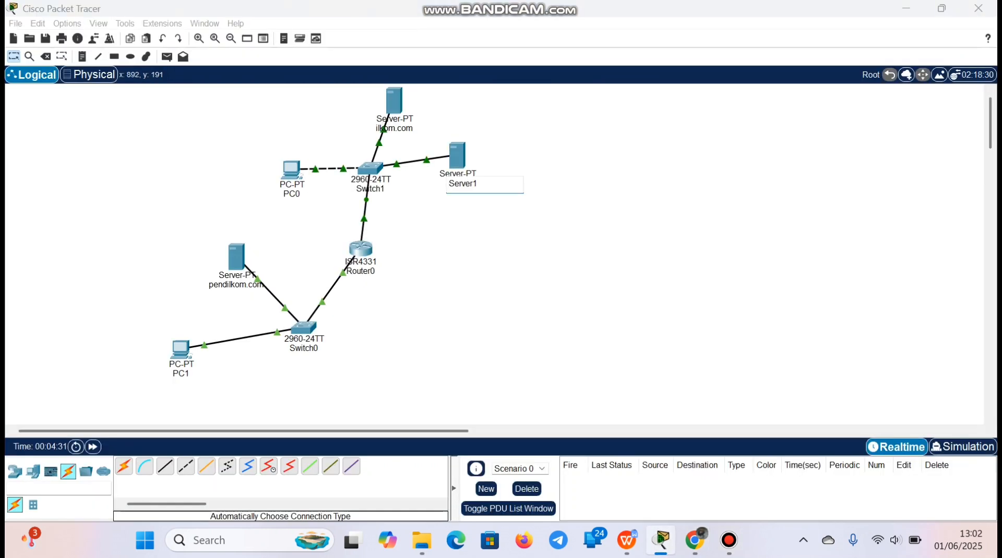
{"action": "key", "text": "ctrl+a"}
{"action": "key", "text": "BackSpace"}
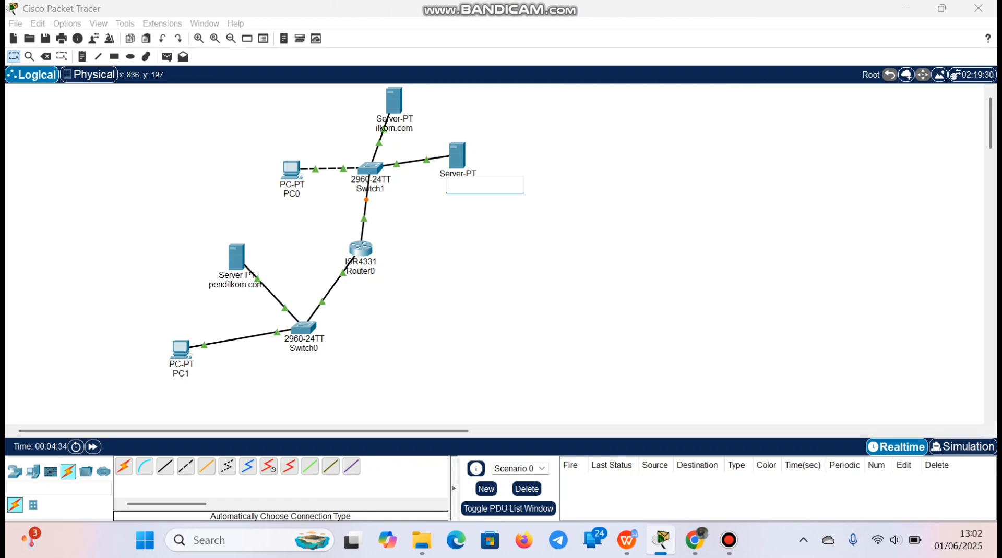
{"action": "type", "text": "DNS server"}
{"action": "key", "text": "Return"}
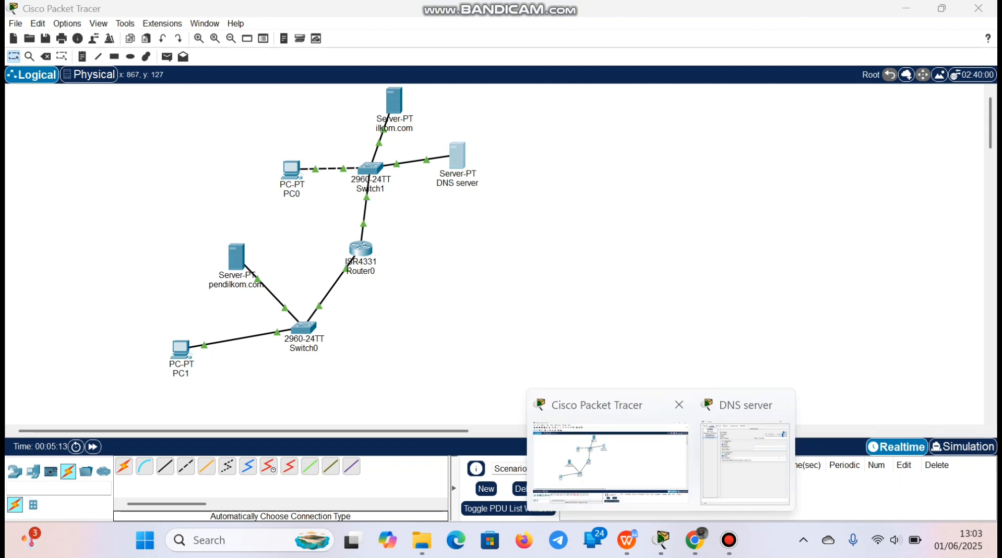
{"action": "left_click", "coordinate": [610, 463]}
{"action": "mouse_move", "coordinate": [660, 540]}
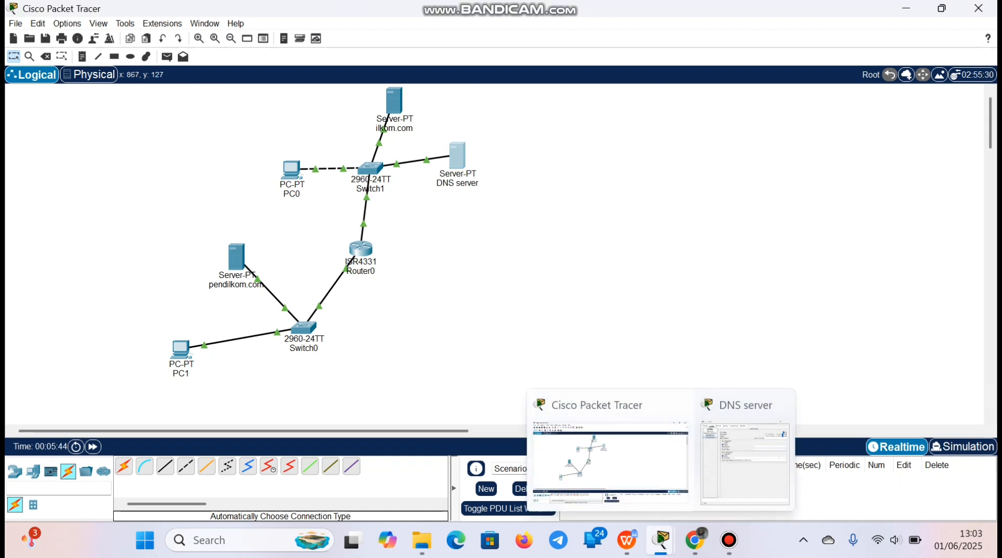
{"action": "left_click", "coordinate": [778, 405]}
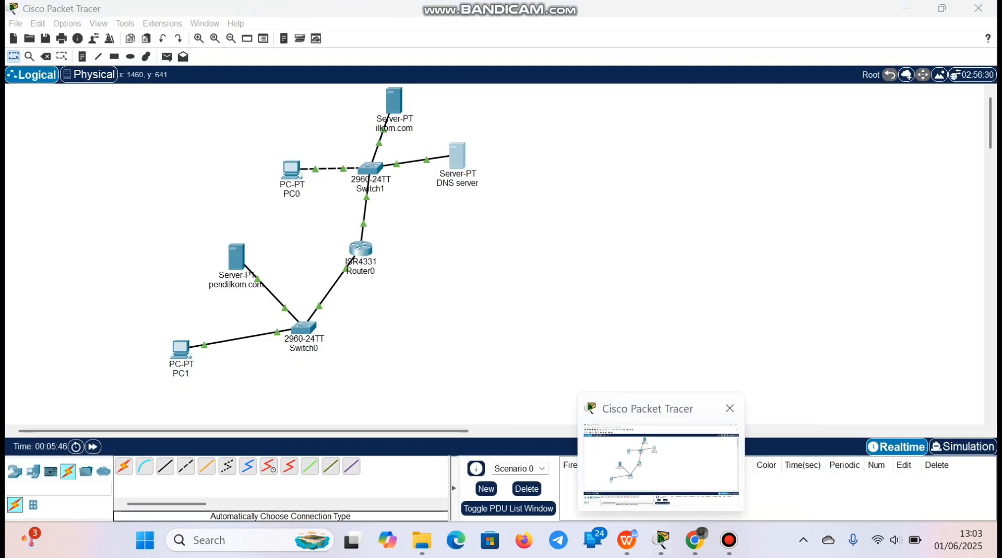
{"action": "left_click", "coordinate": [630, 448]}
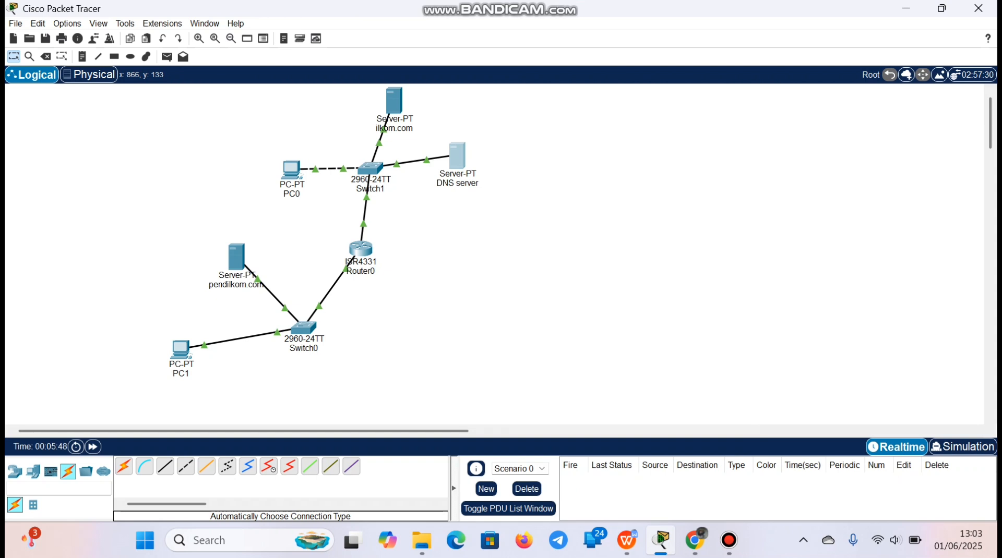
Set the static IPv4 address of the DNS server's FastEthernet0 interface to 10.0.0.4
{"action": "left_click", "coordinate": [457, 156]}
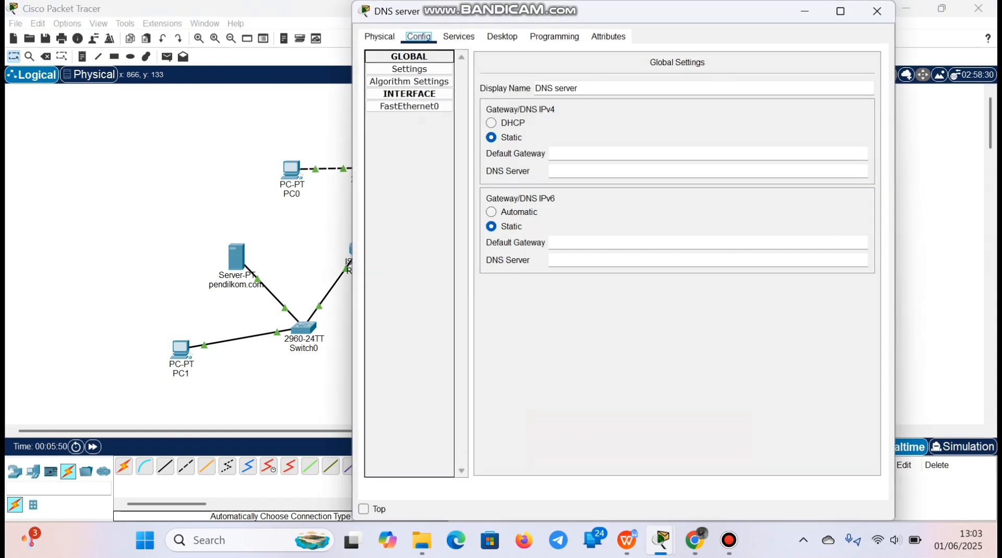
{"action": "left_click", "coordinate": [410, 106]}
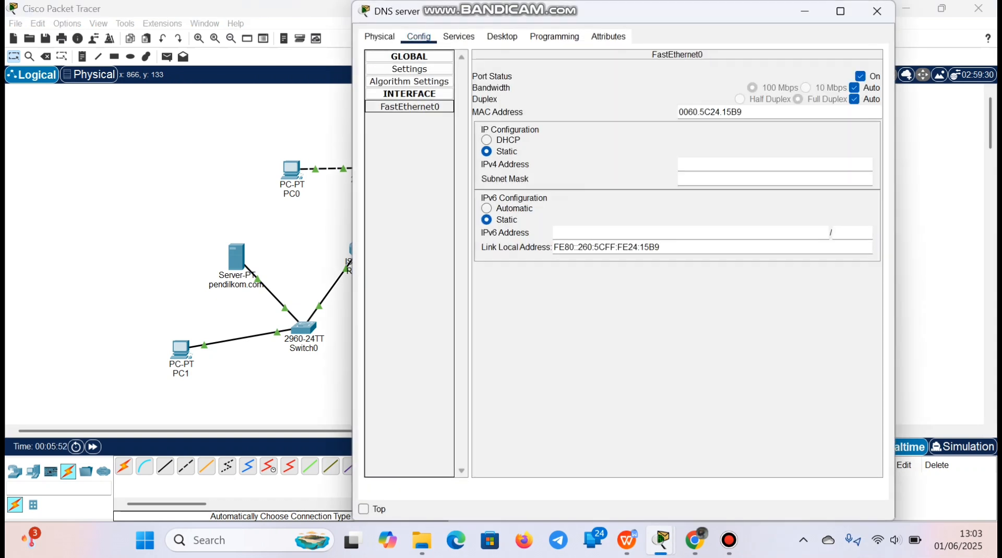
{"action": "left_click", "coordinate": [774, 164]}
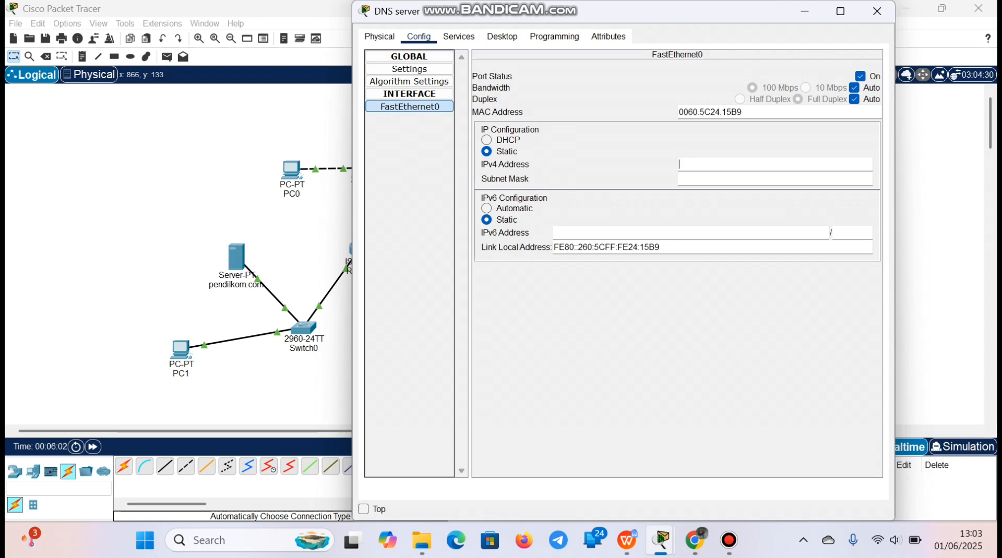
{"action": "type", "text": "10.0.0.4.4"}
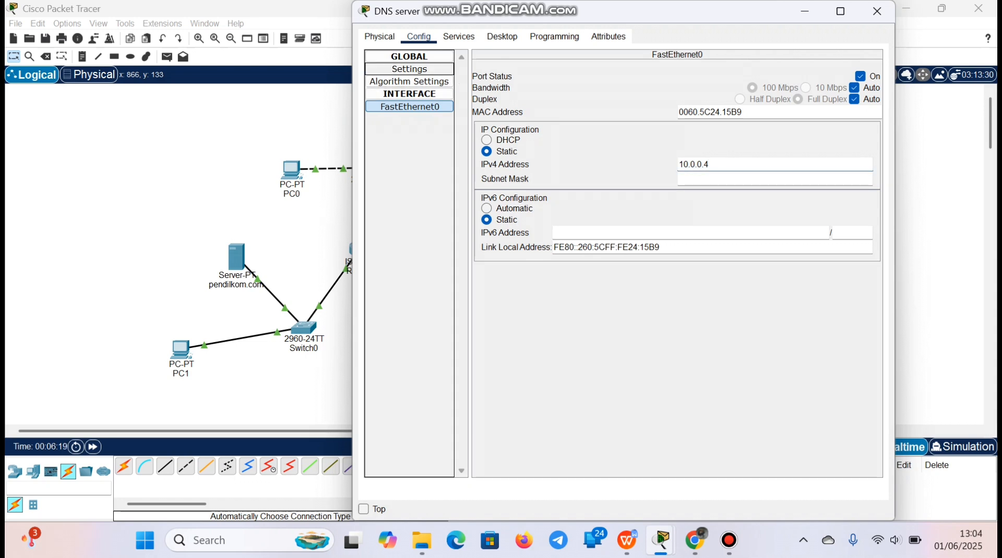
Set the DNS server's IPv4 default gateway to 10.0.0.1 and its DNS server address to 10.0.0.4, then close its settings
{"action": "left_click", "coordinate": [410, 69]}
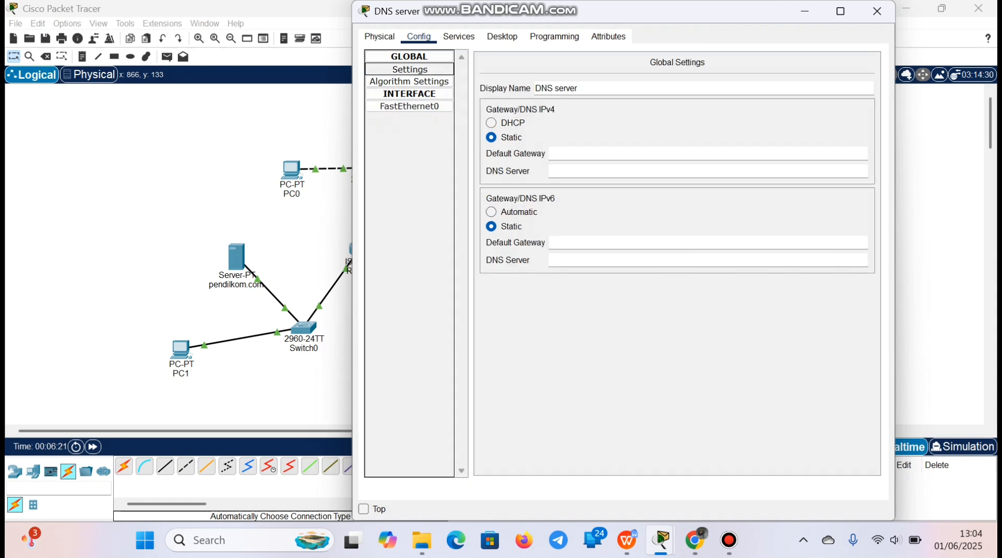
{"action": "left_click", "coordinate": [605, 154]}
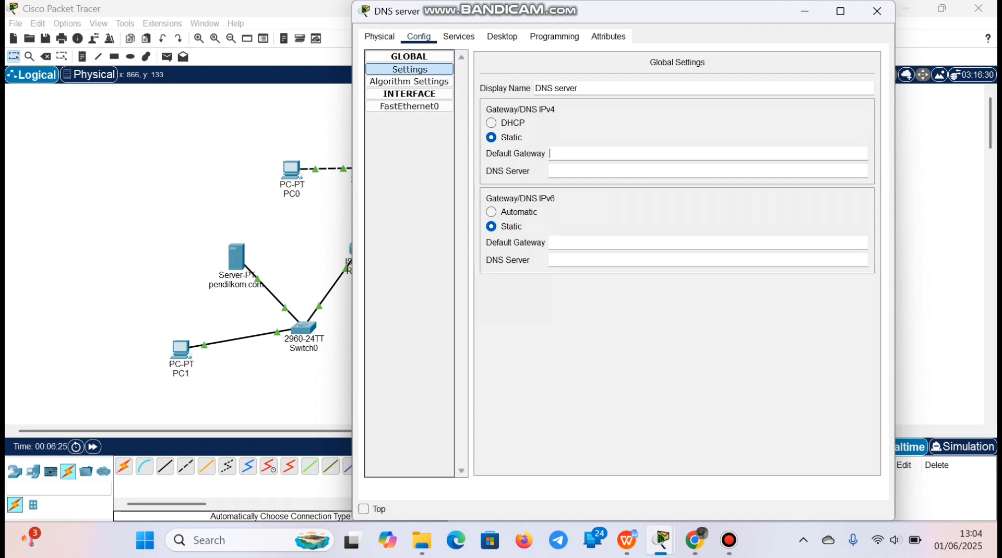
{"action": "type", "text": "10.0.0.1"}
{"action": "left_click", "coordinate": [559, 172]}
{"action": "type", "text": "10.0.0.4"}
{"action": "left_click", "coordinate": [876, 11]}
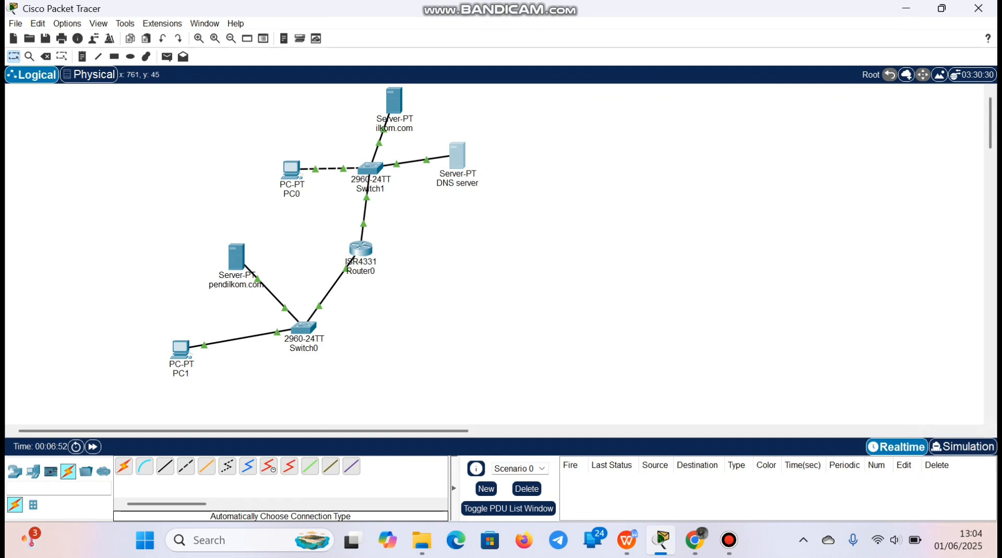
Set the static IPv4 address of the ilkom.com server's FastEthernet0 interface to 10.0.0.3 with mask 255.0.0.0
{"action": "left_click", "coordinate": [394, 99]}
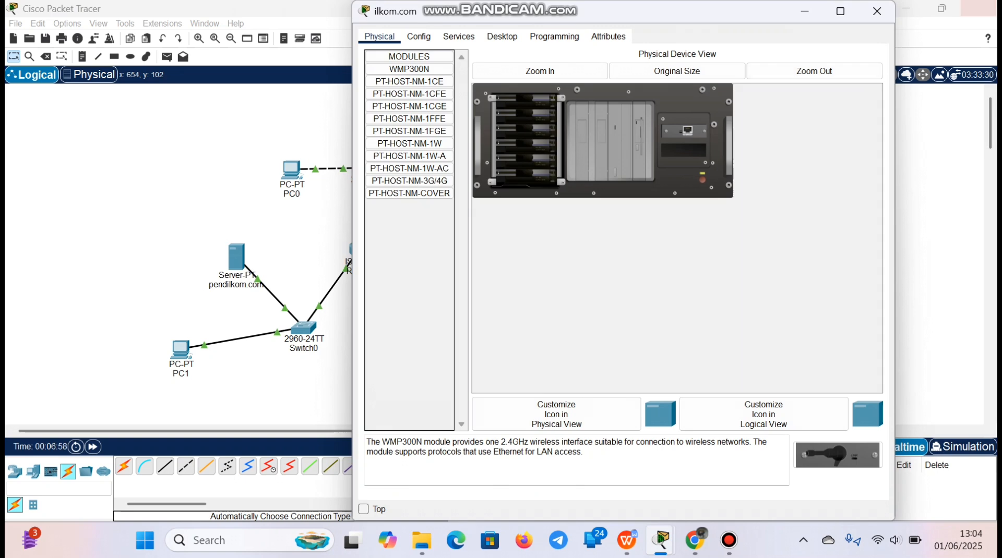
{"action": "left_click", "coordinate": [877, 11]}
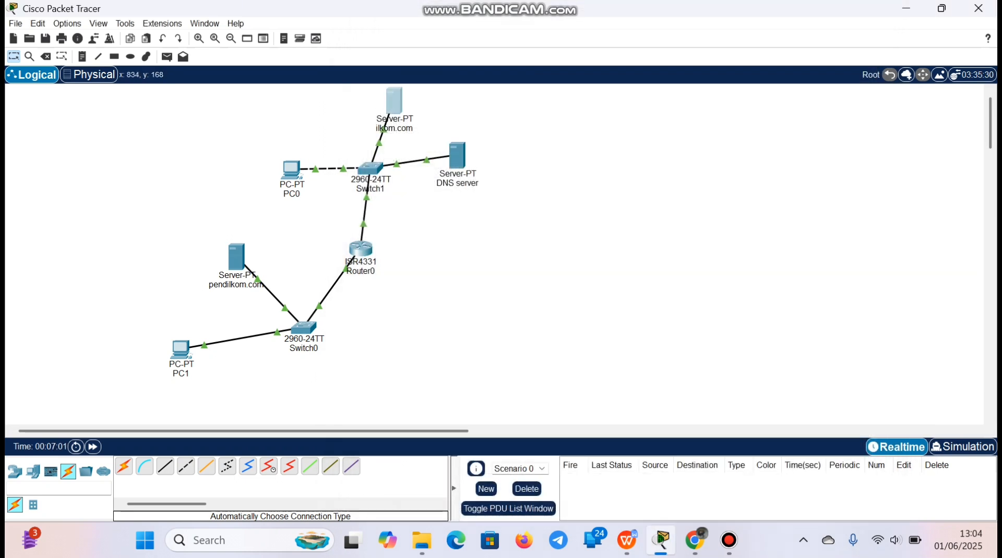
{"action": "left_click", "coordinate": [394, 100]}
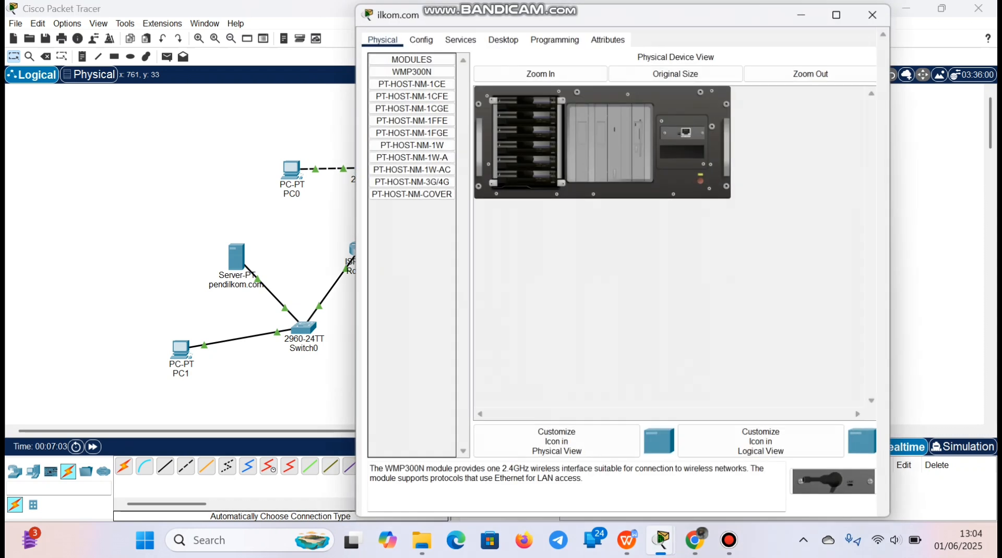
{"action": "left_click", "coordinate": [418, 37]}
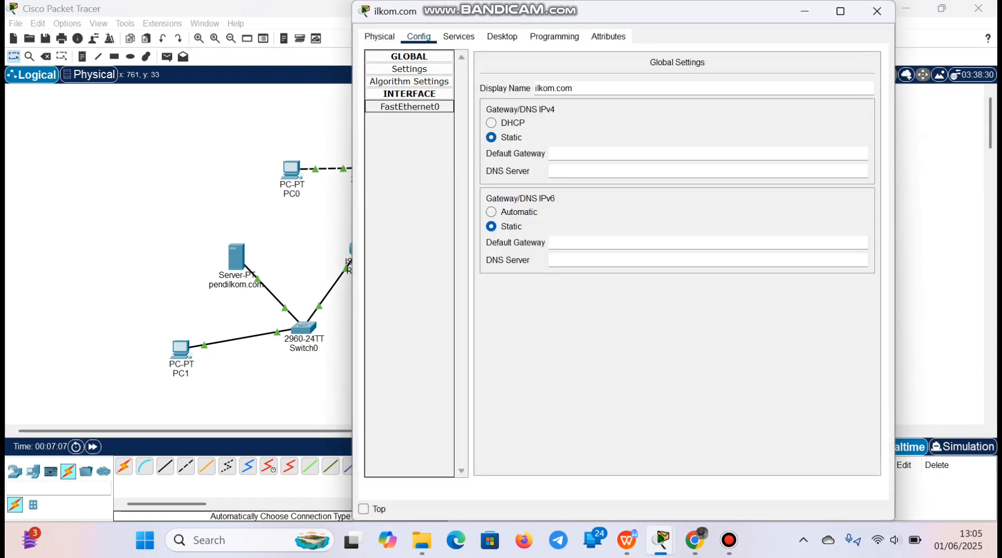
{"action": "left_click", "coordinate": [409, 106]}
{"action": "left_click", "coordinate": [731, 165]}
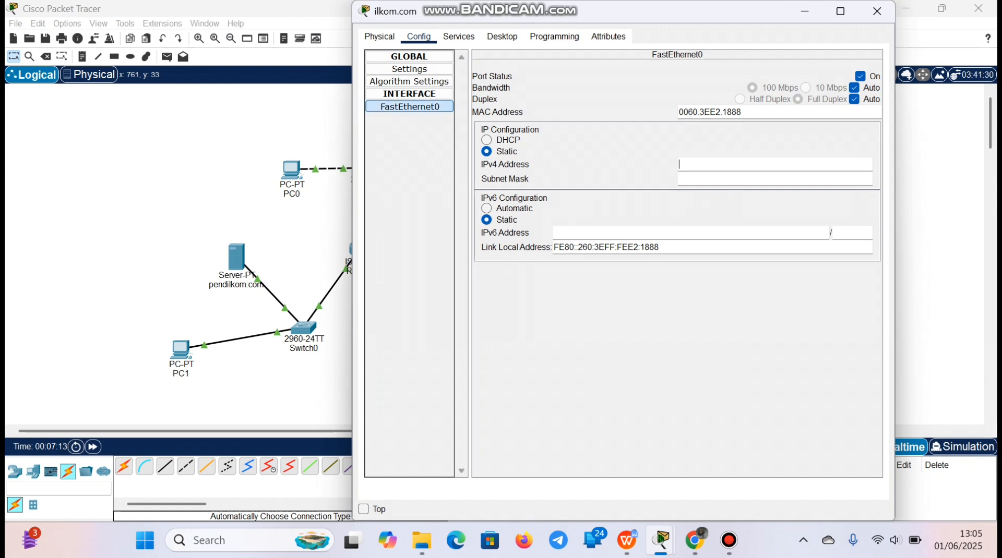
{"action": "type", "text": "10.0.0.3"}
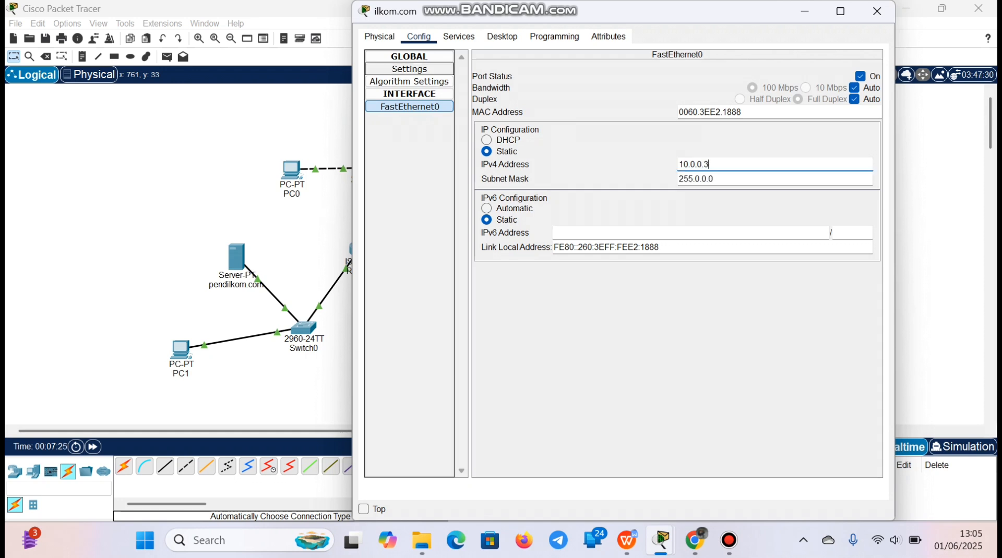
Set the ilkom.com server's IPv4 default gateway to 10.0.0.1 and its DNS server to 10.0.0.4, then close its settings
{"action": "left_click", "coordinate": [409, 69]}
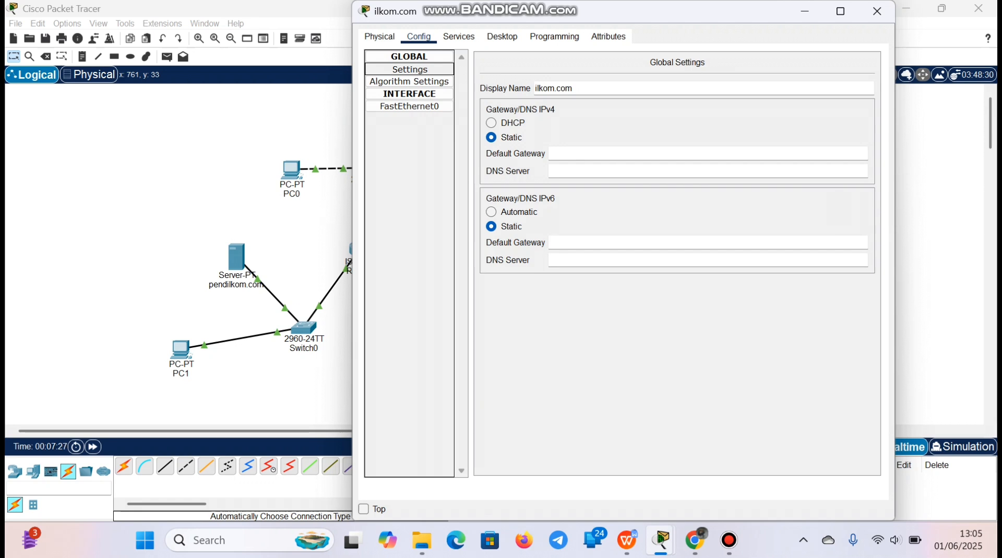
{"action": "type", "text": "10"}
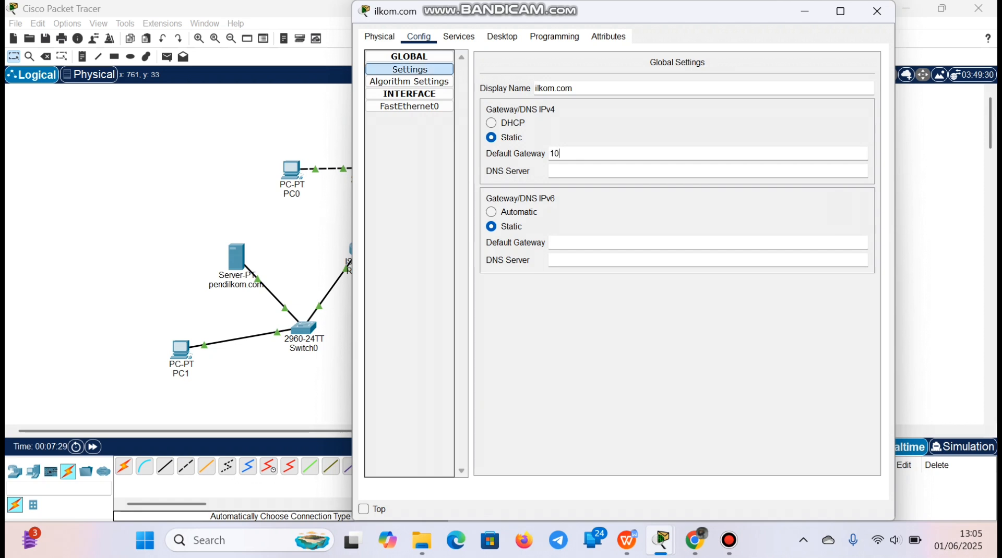
{"action": "type", "text": ".0.0.1"}
{"action": "left_click", "coordinate": [554, 171]}
{"action": "type", "text": "10.0.0.4"}
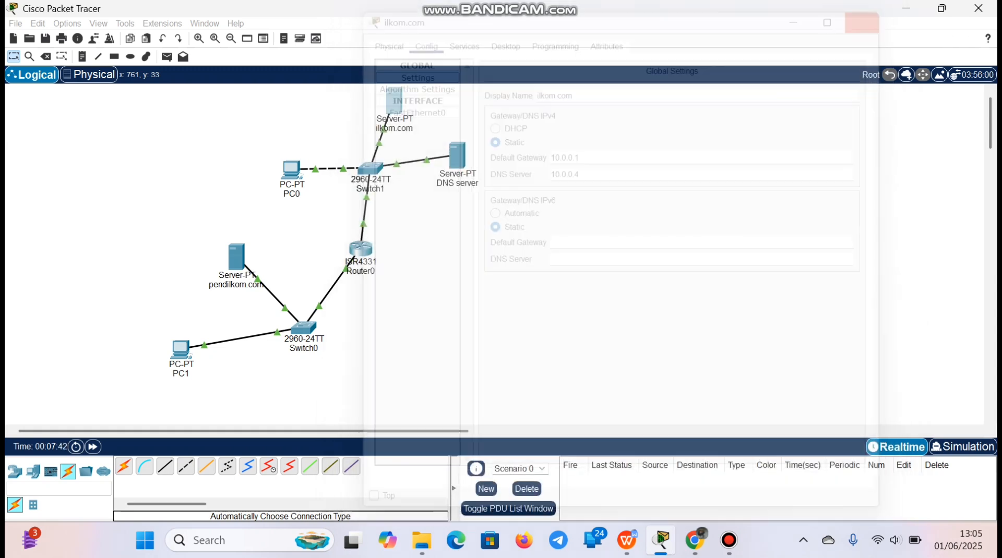
{"action": "left_click", "coordinate": [877, 11]}
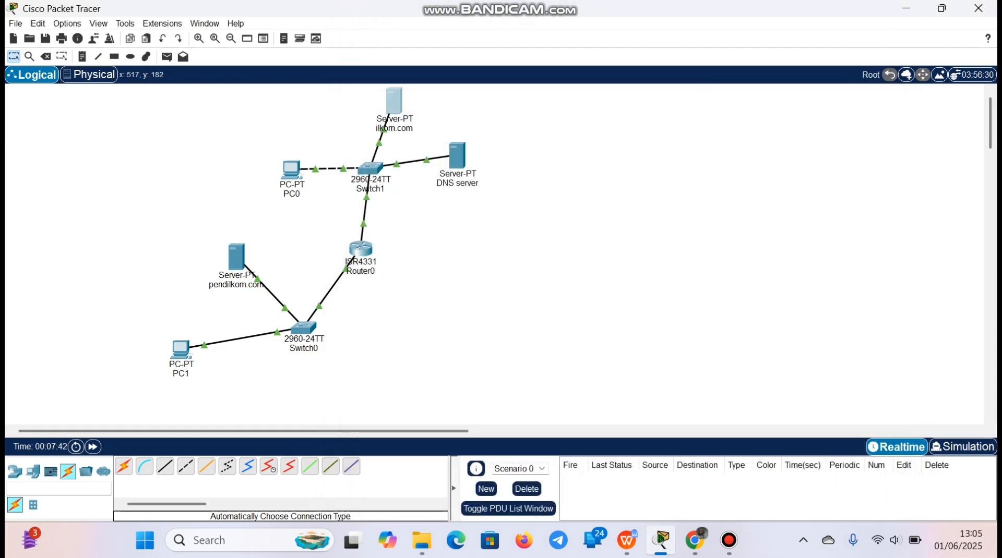
Set the static IPv4 address of PC0's FastEthernet0 interface to 10.0.0.2 with mask 255.0.0.0
{"action": "left_click", "coordinate": [291, 170]}
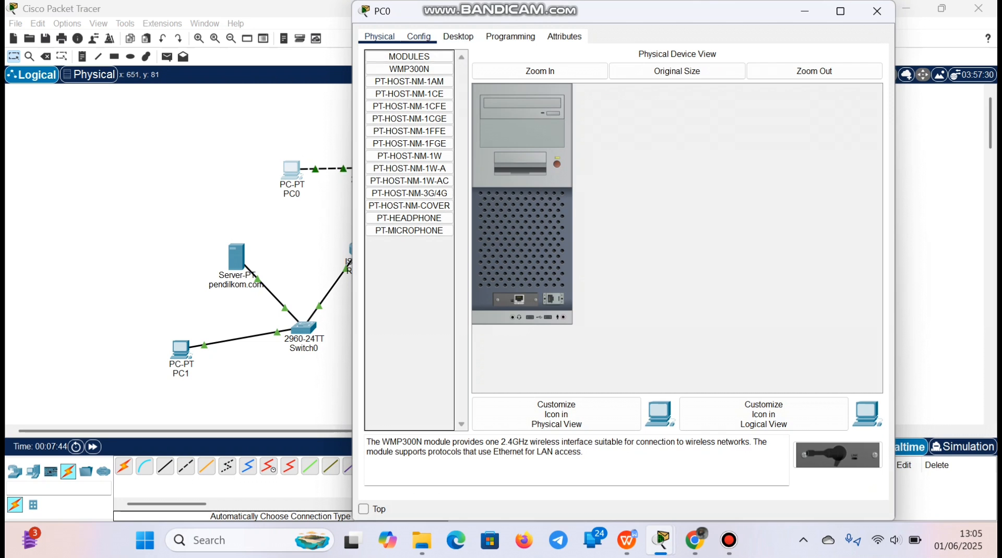
{"action": "left_click", "coordinate": [419, 36]}
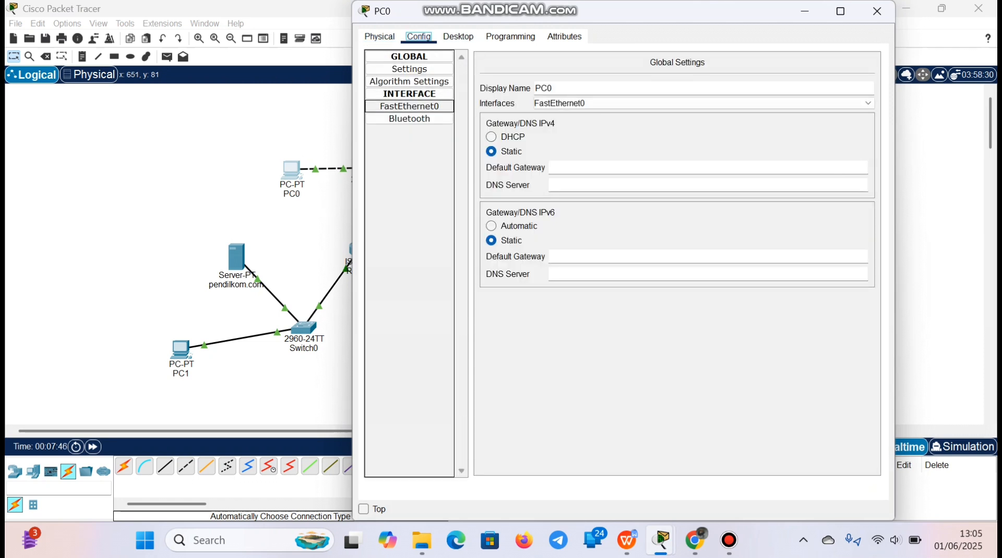
{"action": "left_click", "coordinate": [409, 107]}
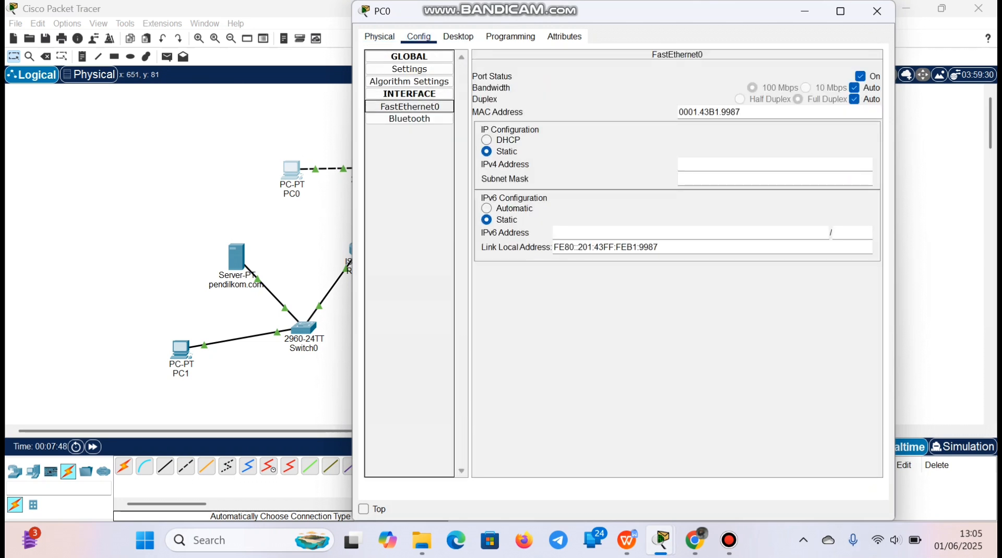
{"action": "type", "text": "1"}
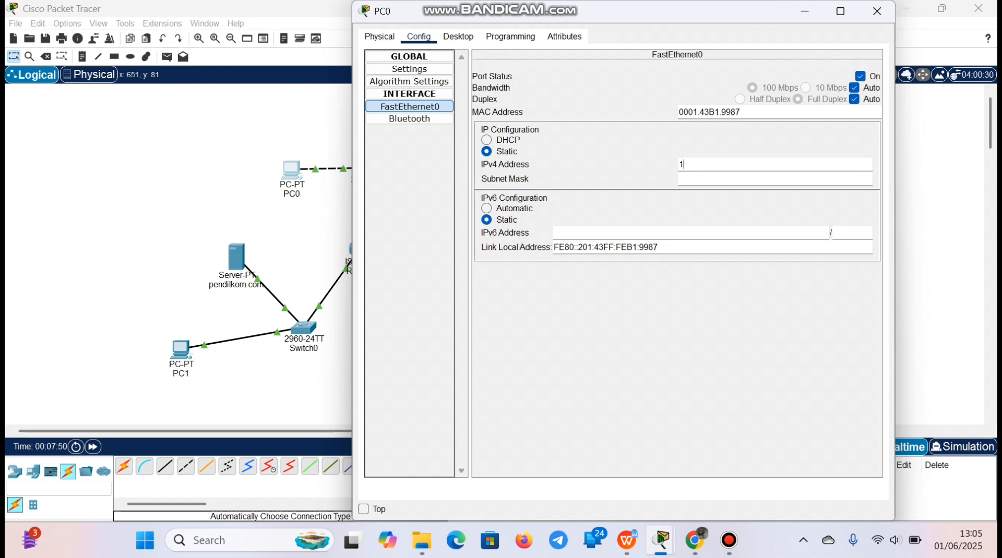
{"action": "type", "text": "0.0.0.2"}
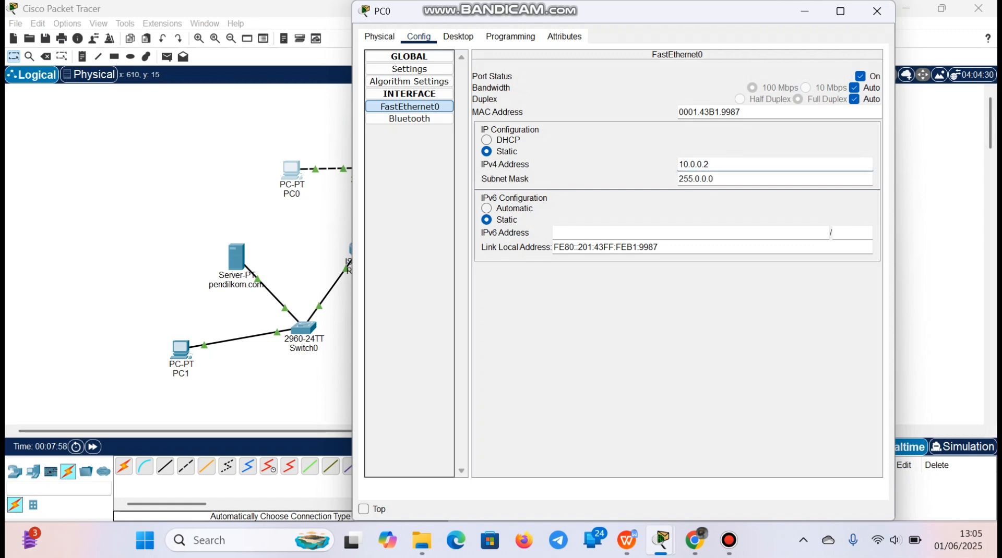
Set PC0's IPv4 default gateway to 10.0.0.1 and its DNS server to 10.0.0.4, then close its settings
{"action": "left_click", "coordinate": [409, 70]}
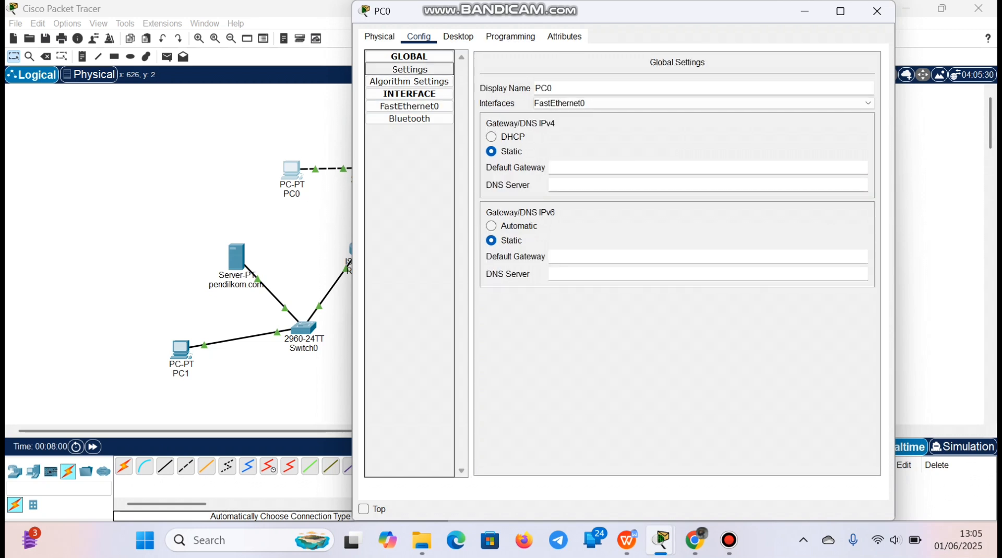
{"action": "left_click", "coordinate": [574, 168]}
{"action": "type", "text": "10"}
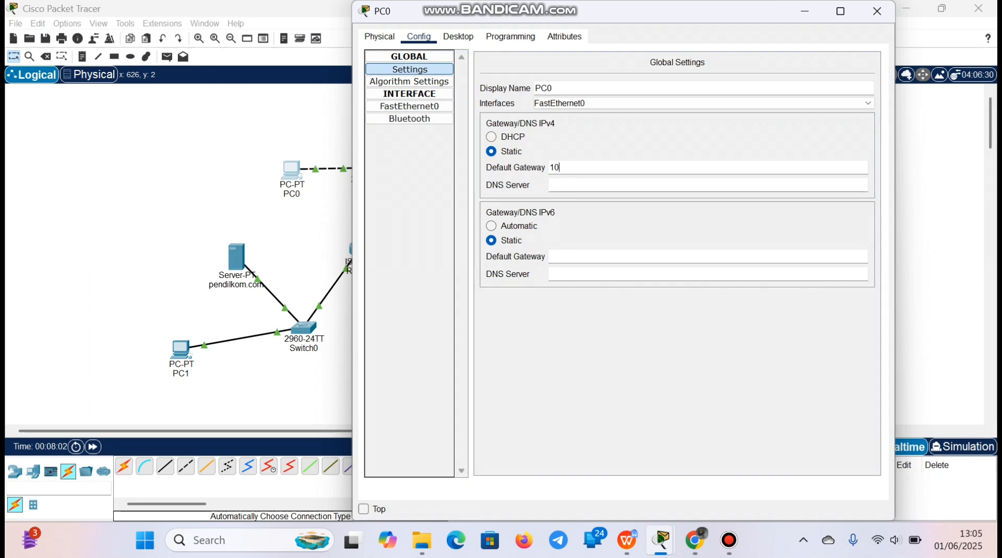
{"action": "type", "text": ".0.0.1"}
{"action": "left_click", "coordinate": [551, 185]}
{"action": "type", "text": "10.0.0."}
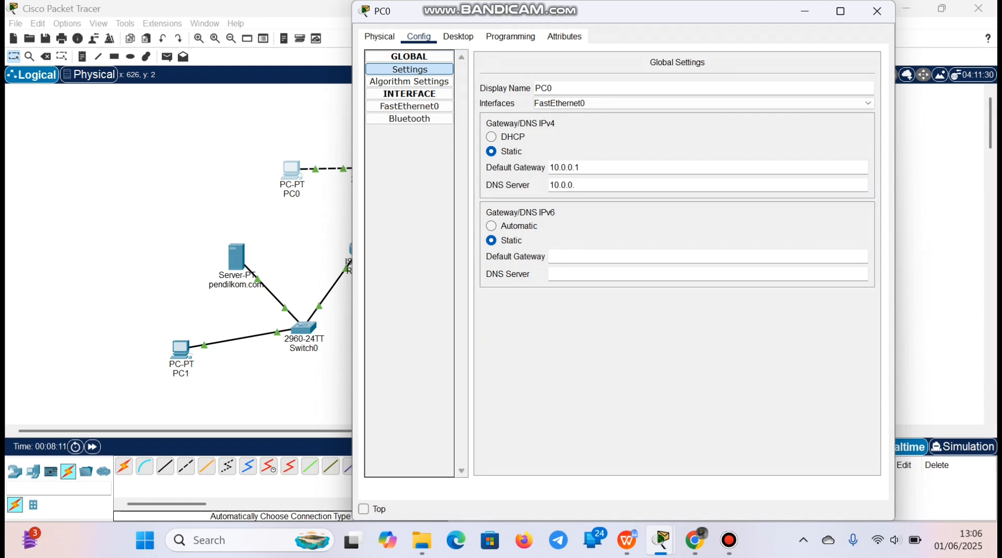
{"action": "type", "text": "4"}
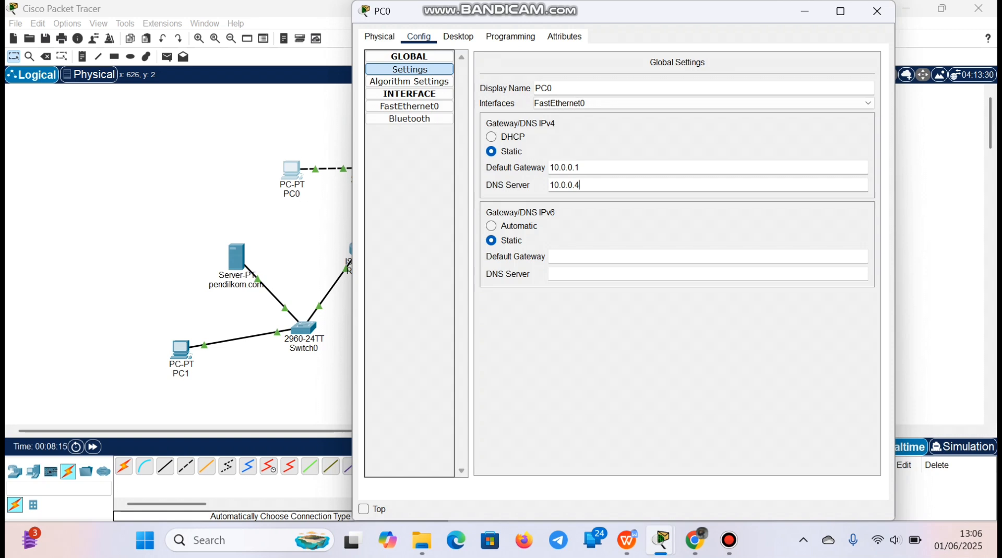
{"action": "left_click", "coordinate": [877, 11]}
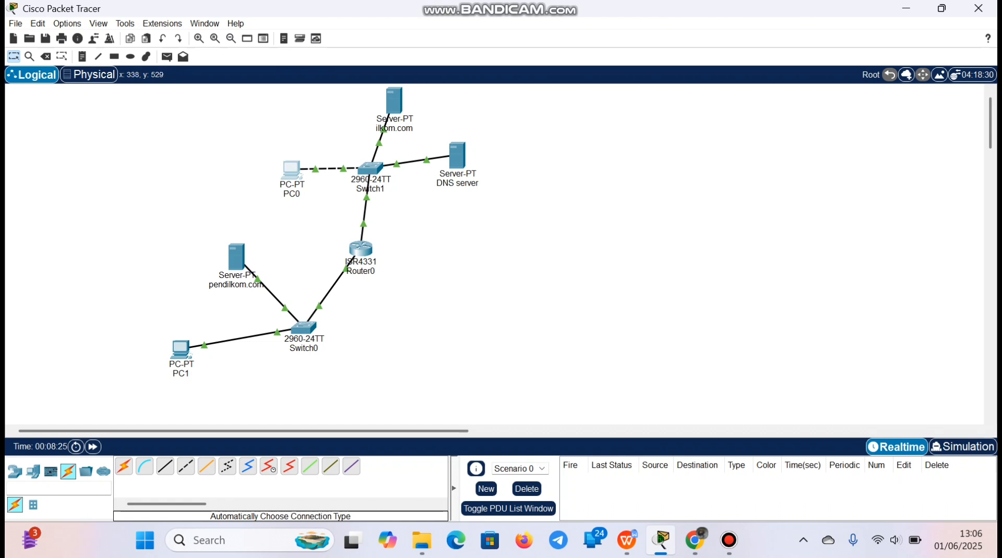
Set the static IPv4 address of PC1's FastEthernet0 interface to 192.168.10.1
{"action": "left_click", "coordinate": [181, 348]}
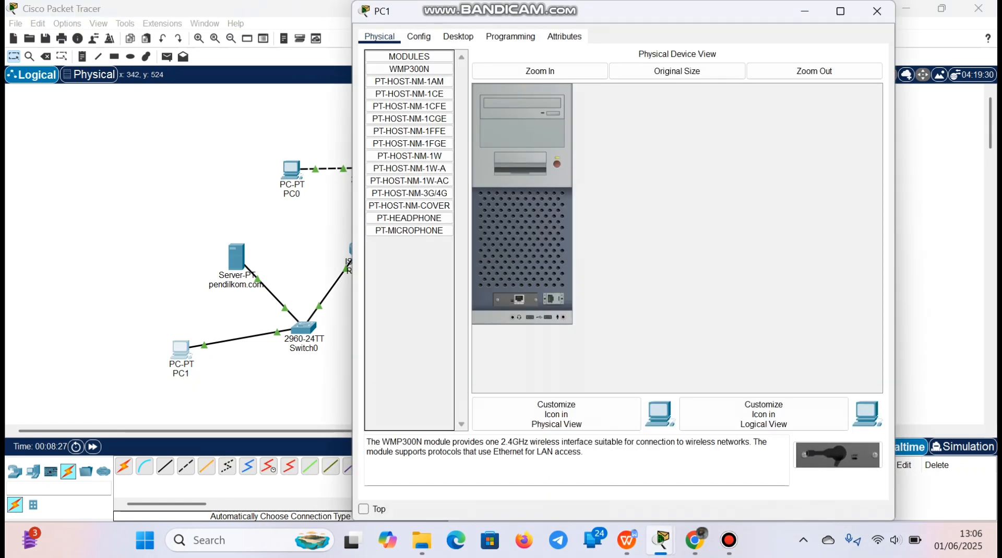
{"action": "left_click", "coordinate": [418, 37]}
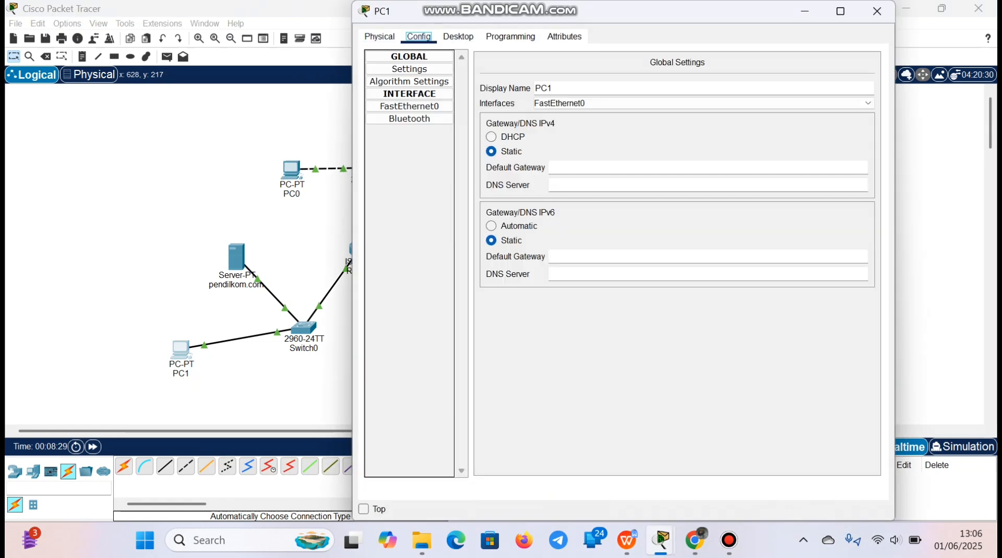
{"action": "left_click", "coordinate": [410, 107]}
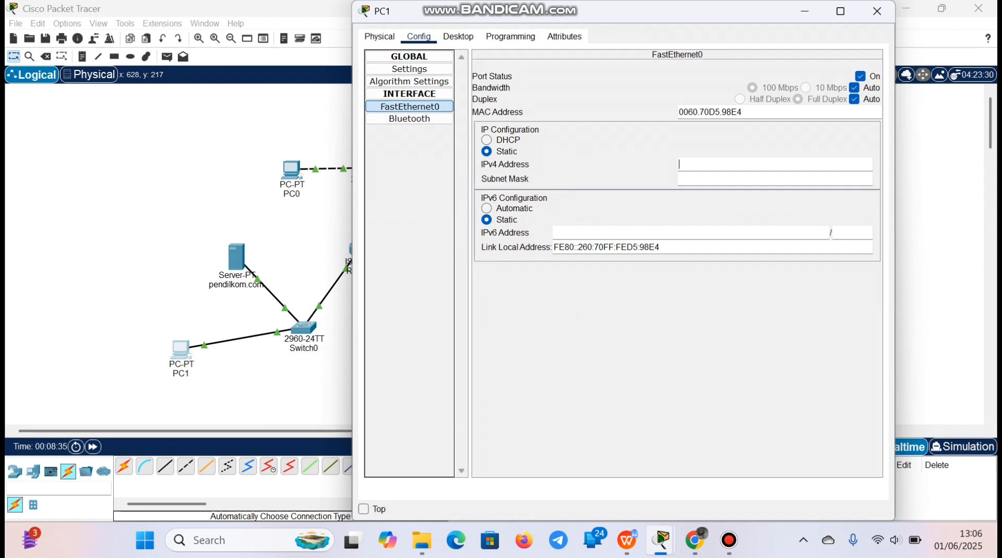
{"action": "type", "text": "192.168."}
{"action": "type", "text": "10.1"}
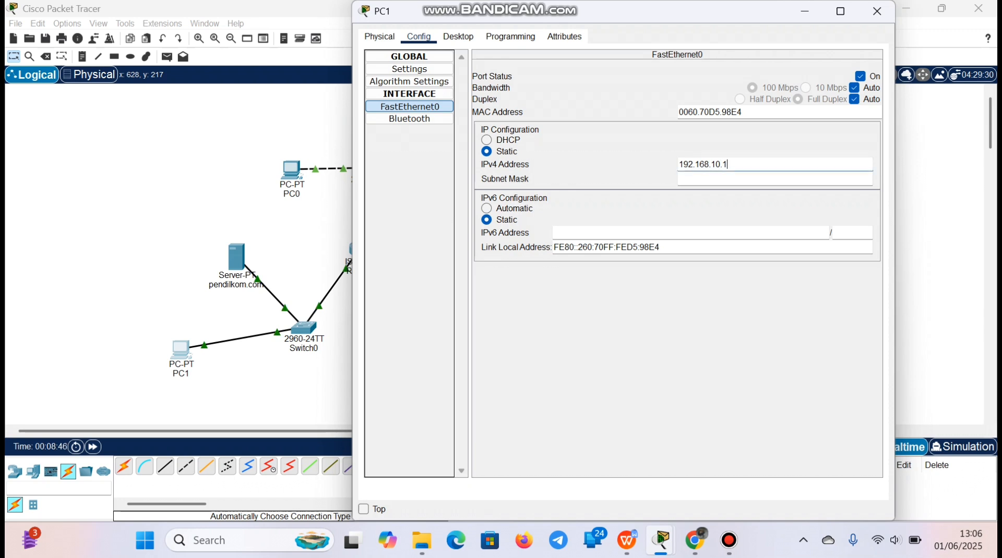
Set PC1's IPv4 default gateway to 192.168.10.100 and its DNS server to 10.0.0.4, then recheck FastEthernet0 and close its settings
{"action": "left_click", "coordinate": [409, 70]}
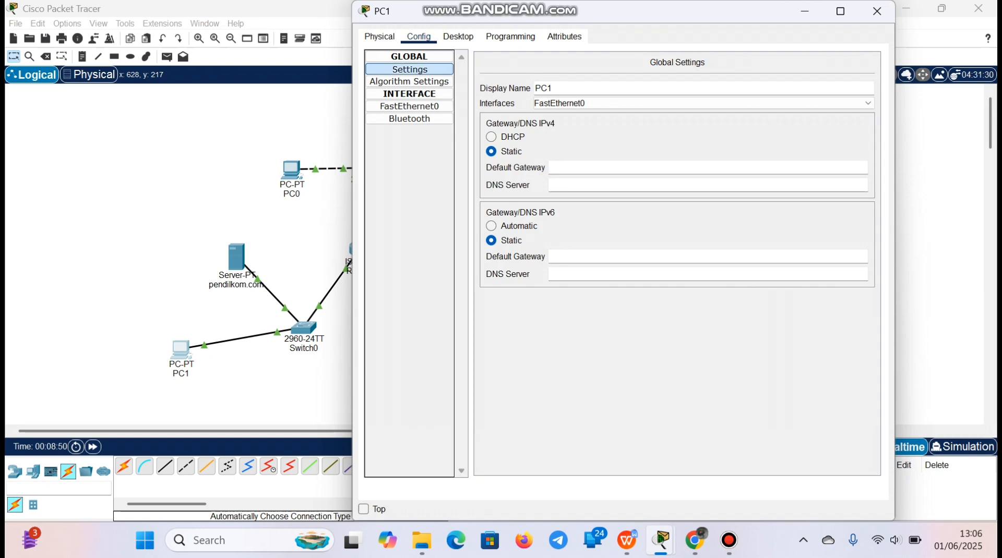
{"action": "type", "text": "192.168.10.100"}
{"action": "left_click", "coordinate": [550, 185]}
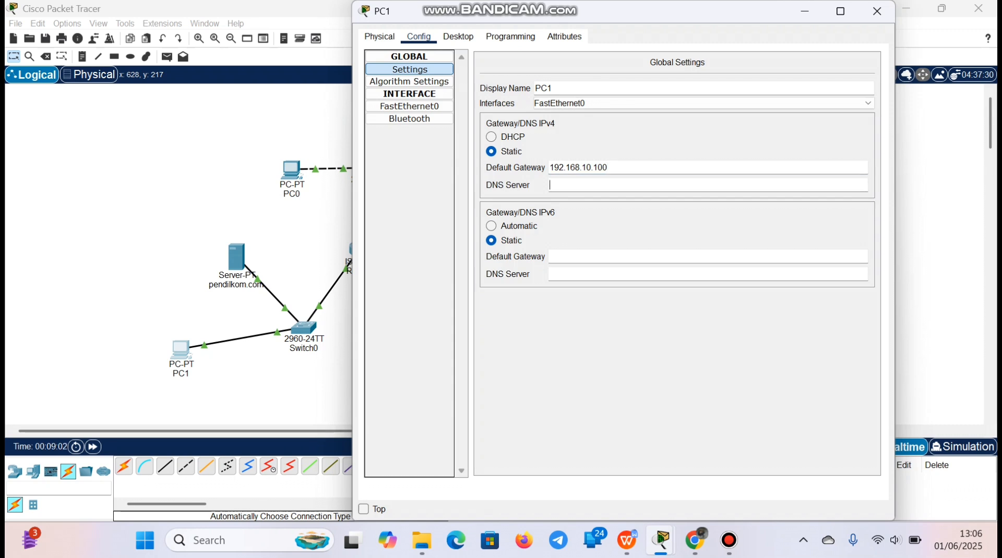
{"action": "type", "text": "10.0.0.4"}
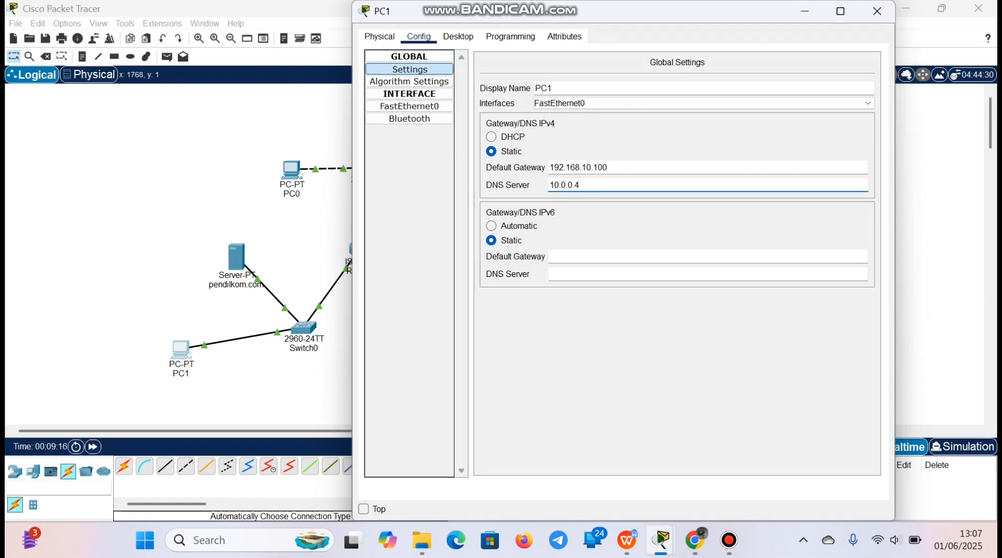
{"action": "left_click", "coordinate": [409, 106]}
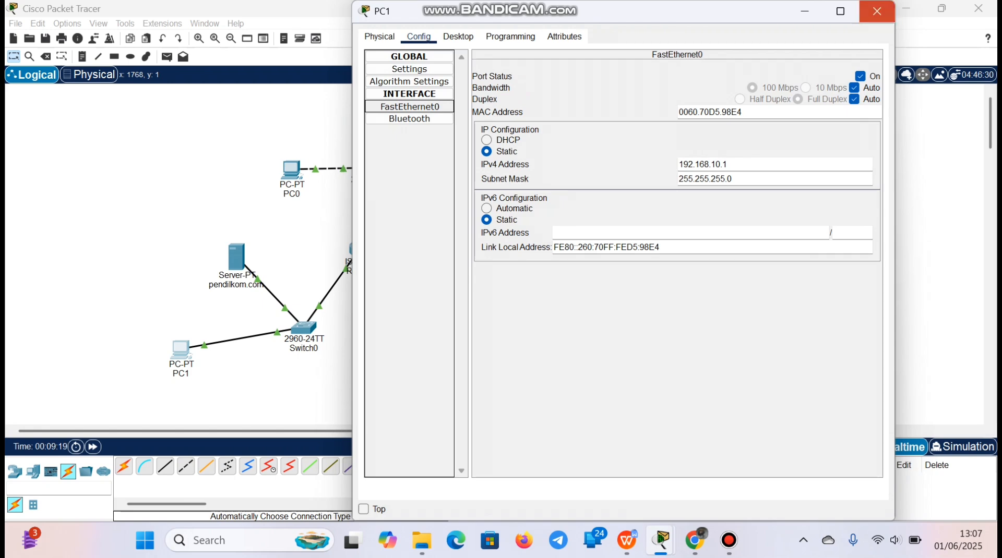
{"action": "left_click", "coordinate": [877, 11]}
Set the static IPv4 address of the pendilkom.com server's FastEthernet0 interface to 192.168.10.2
{"action": "left_click", "coordinate": [237, 256]}
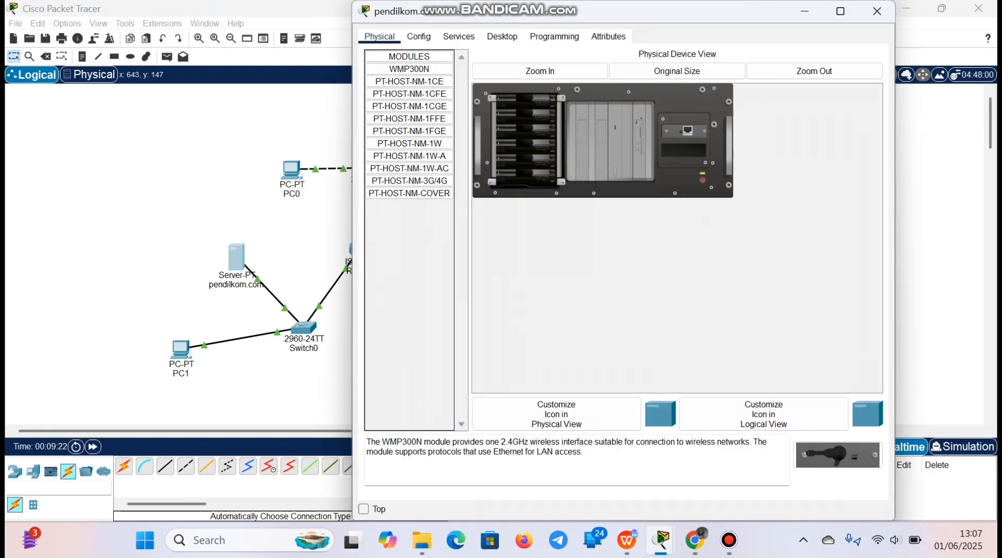
{"action": "left_click", "coordinate": [418, 36]}
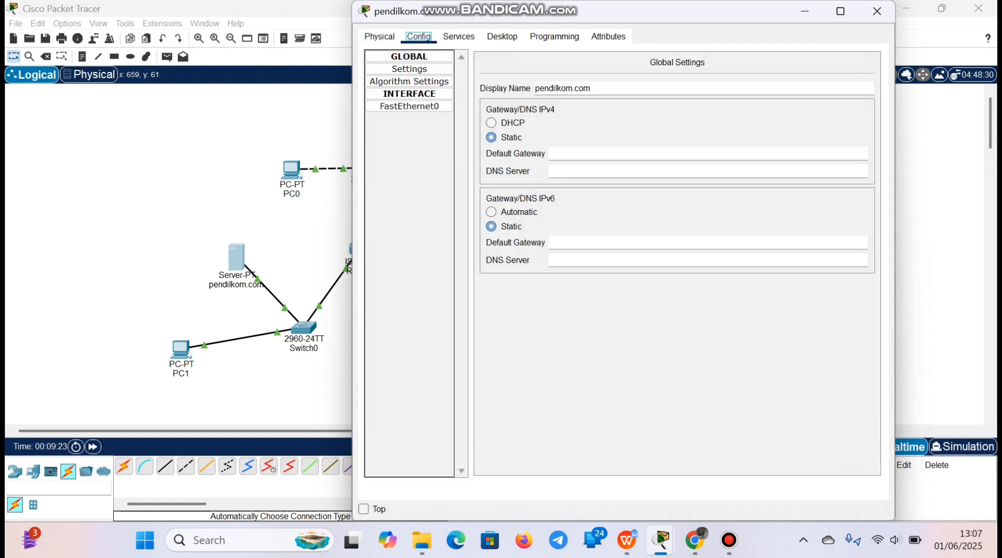
{"action": "left_click", "coordinate": [409, 106]}
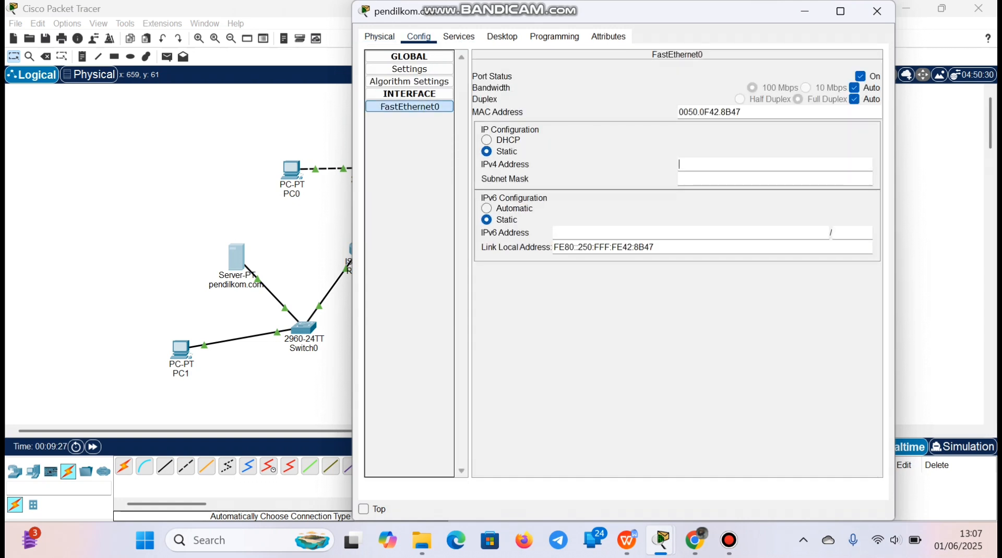
{"action": "right_click", "coordinate": [688, 164]}
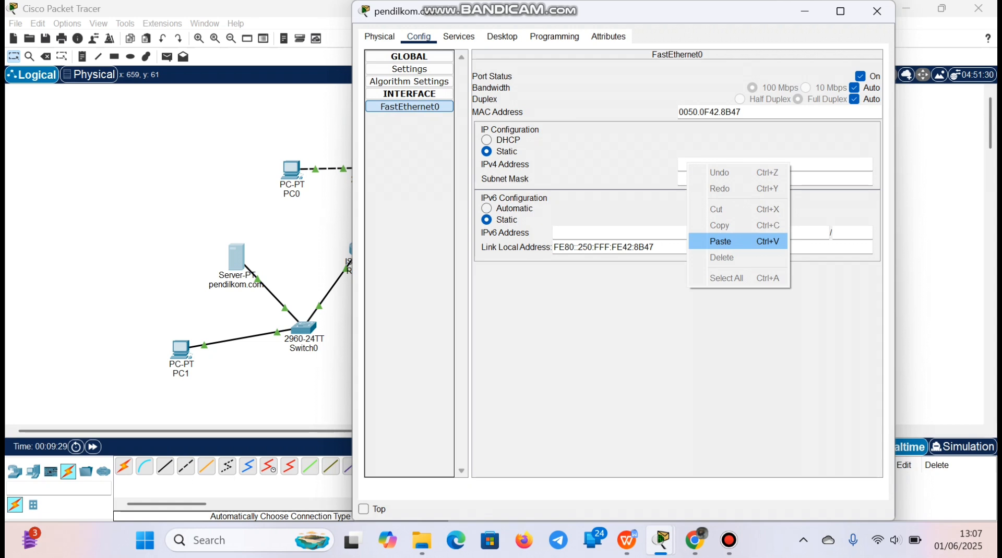
{"action": "left_click", "coordinate": [720, 241]}
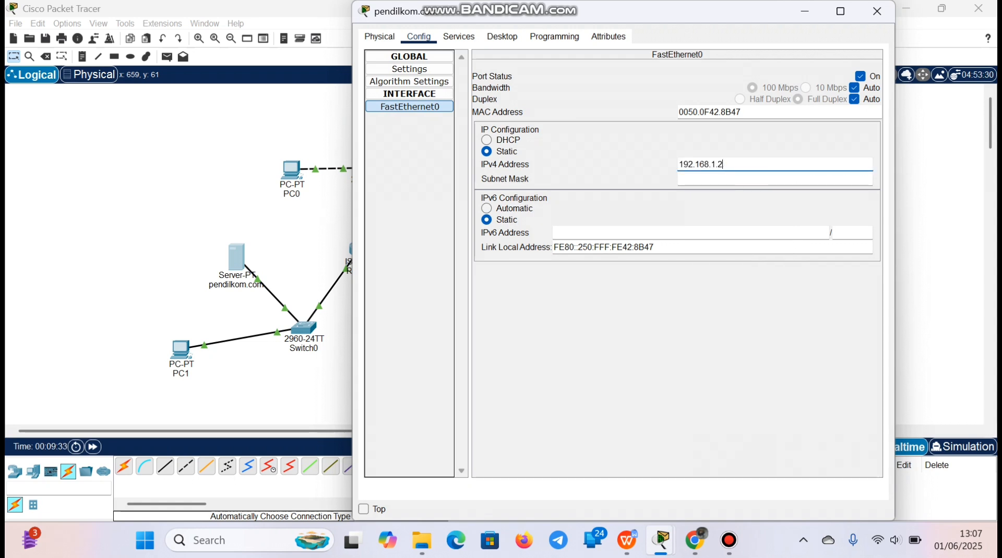
{"action": "key", "text": "BackSpace"}
{"action": "key", "text": "BackSpace"}
{"action": "type", "text": "0.2"}
Set the pendilkom.com server's IPv4 default gateway to 192.168.10.100 and its DNS server to 10.0.0.4, then close its settings
{"action": "left_click", "coordinate": [410, 69]}
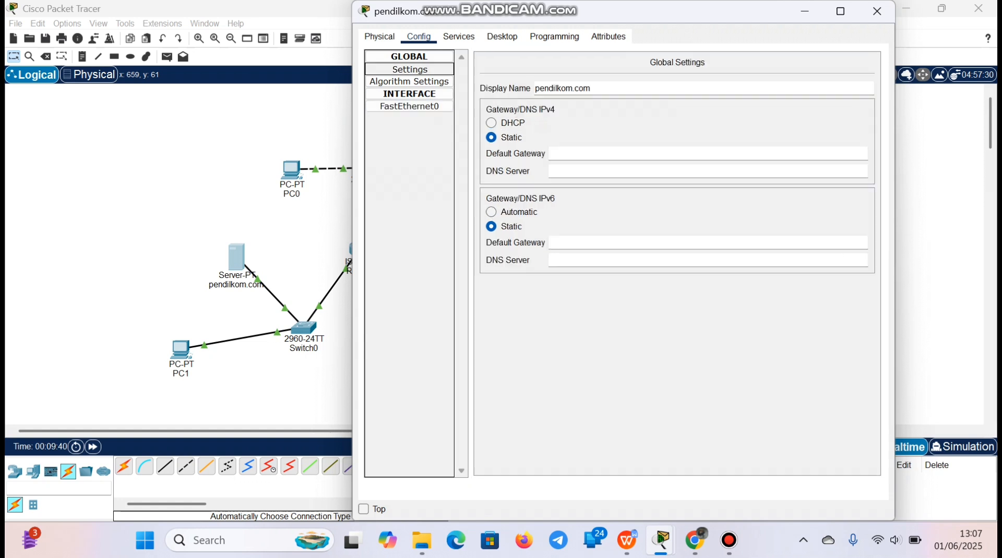
{"action": "left_click", "coordinate": [589, 153]}
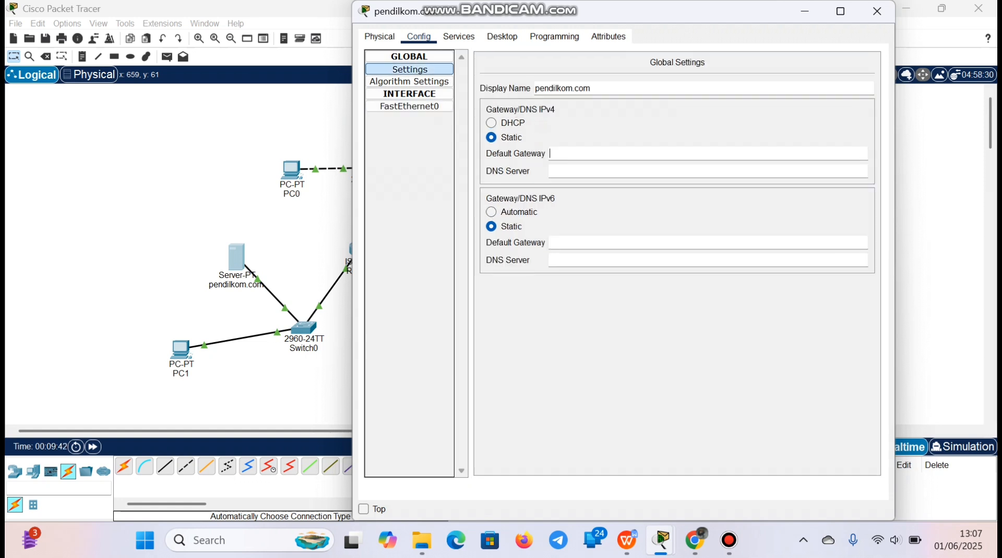
{"action": "right_click", "coordinate": [575, 154]}
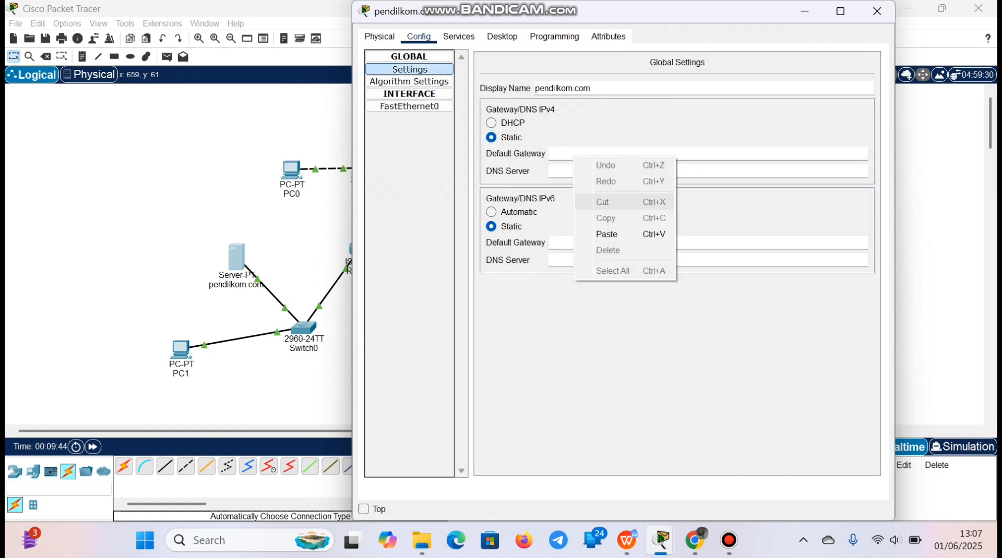
{"action": "left_click", "coordinate": [607, 234]}
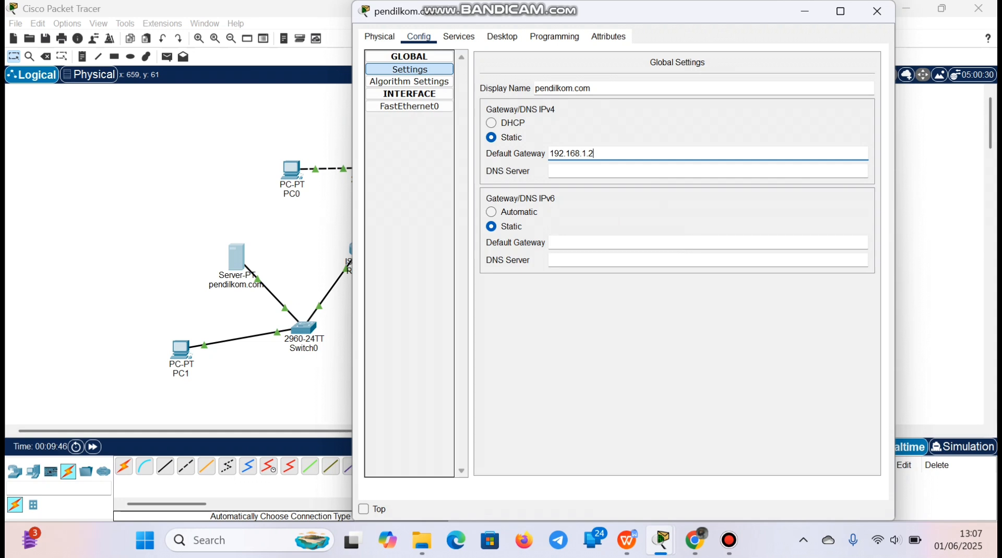
{"action": "key", "text": "BackSpace"}
{"action": "key", "text": "BackSpace"}
{"action": "type", "text": "0.100"}
{"action": "key", "text": "Tab"}
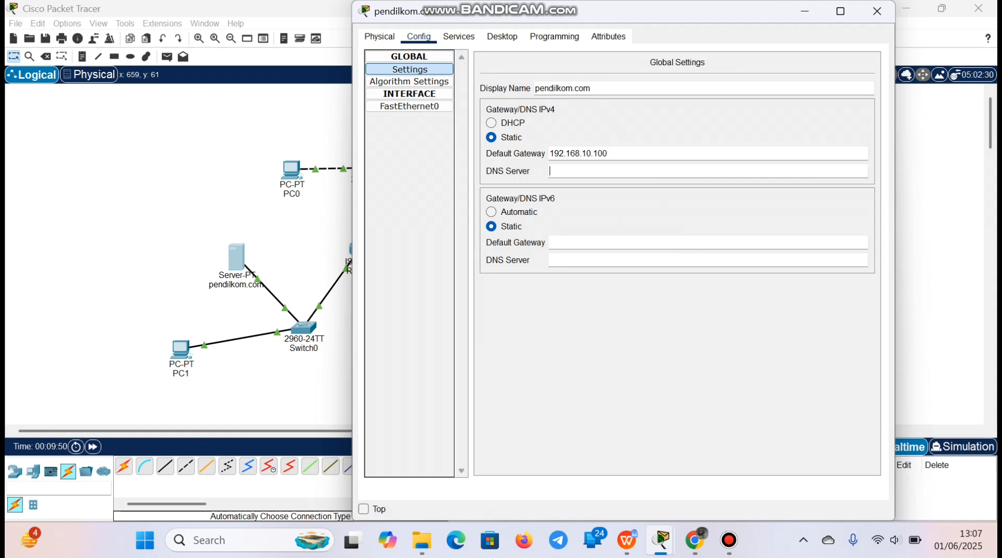
{"action": "type", "text": "10.0.0.4"}
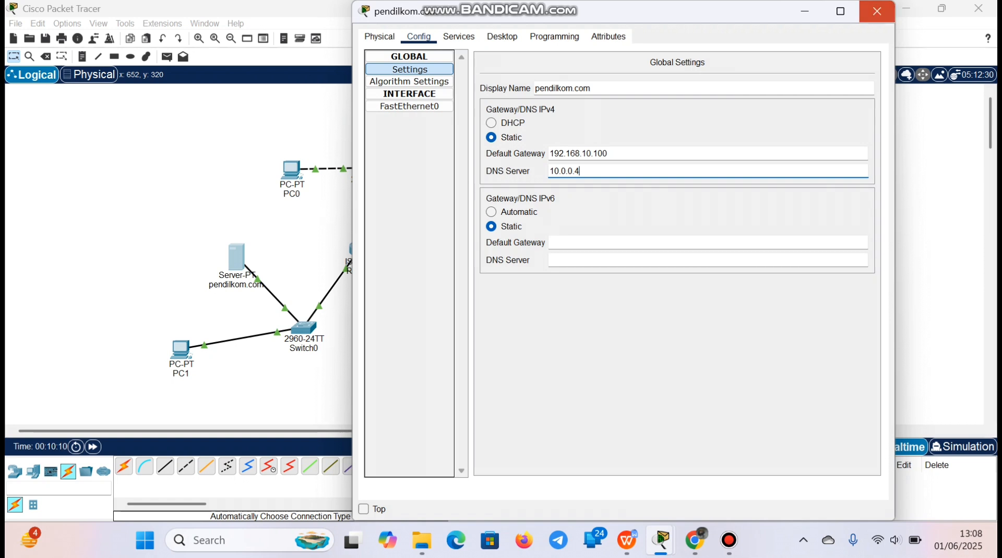
{"action": "left_click", "coordinate": [877, 11]}
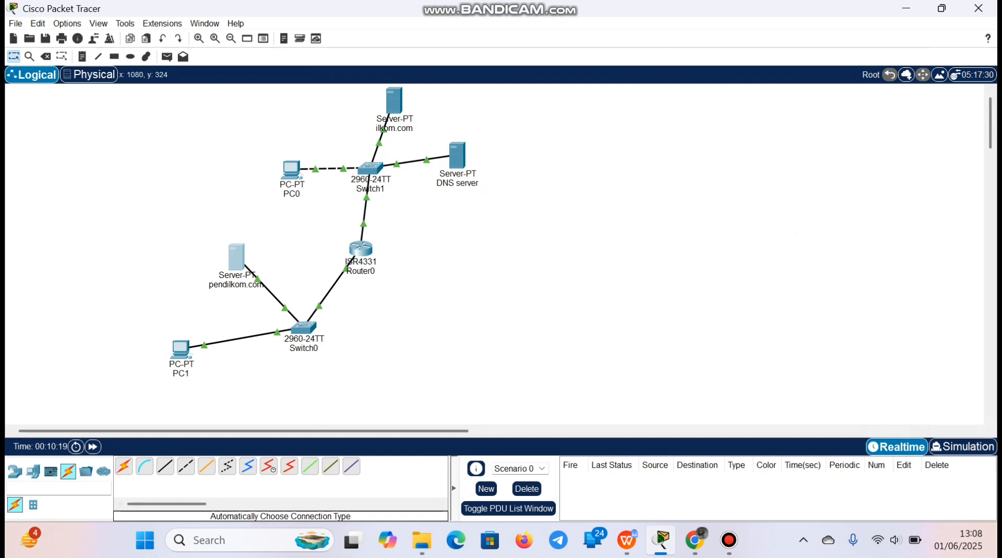
Turn on the DNS service on the DNS server
{"action": "left_click", "coordinate": [458, 155]}
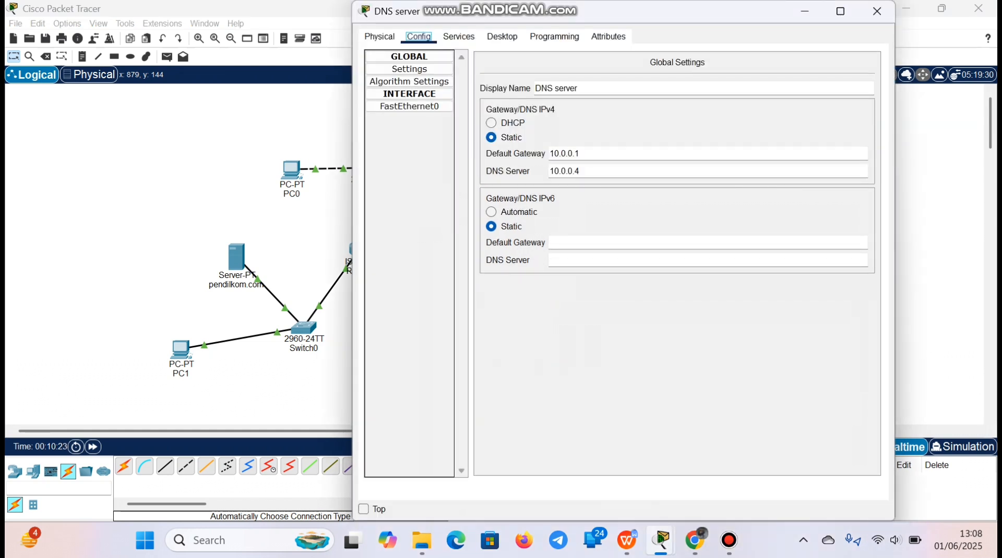
{"action": "left_click", "coordinate": [458, 38]}
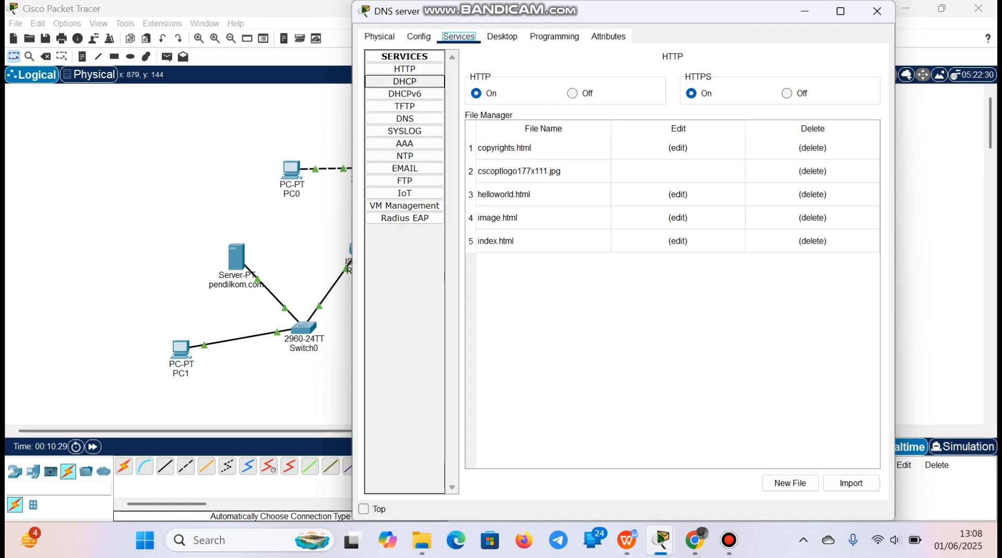
{"action": "left_click", "coordinate": [405, 118]}
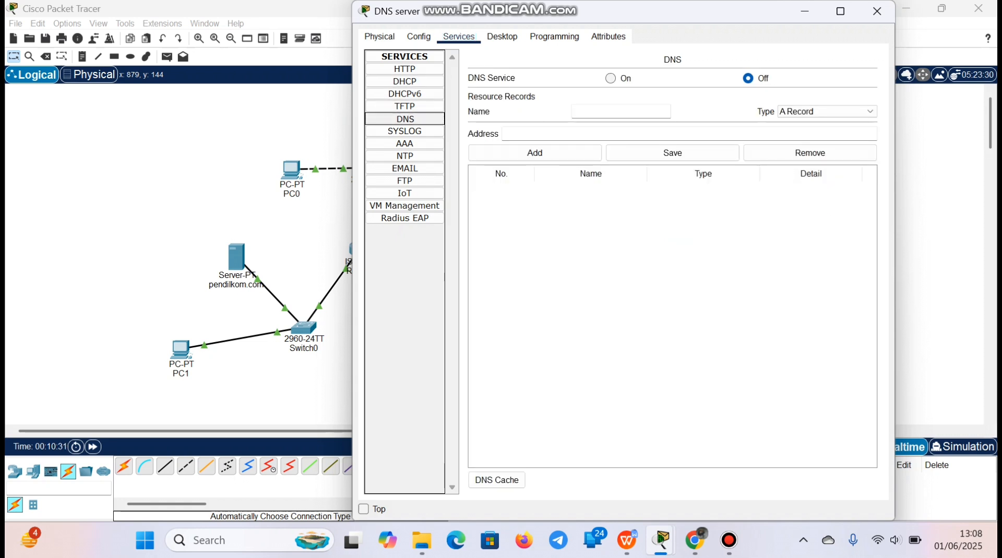
{"action": "left_click", "coordinate": [611, 78]}
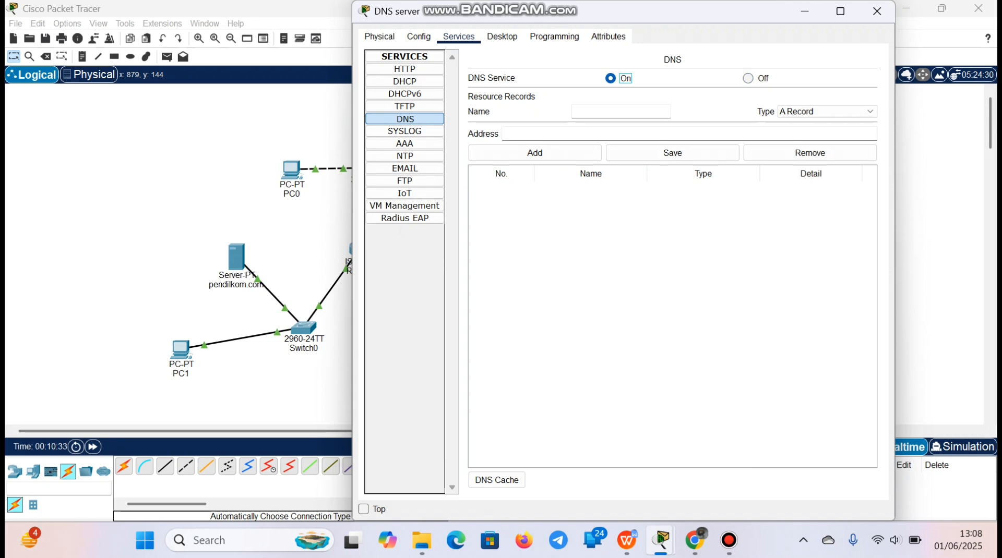
Add an A record for ilkom.com with the address 10.0.0.3 to the DNS server's resource records
{"action": "left_click", "coordinate": [620, 111]}
{"action": "type", "text": "ilkom.com"}
{"action": "left_click", "coordinate": [595, 134]}
{"action": "type", "text": "10.0.0"}
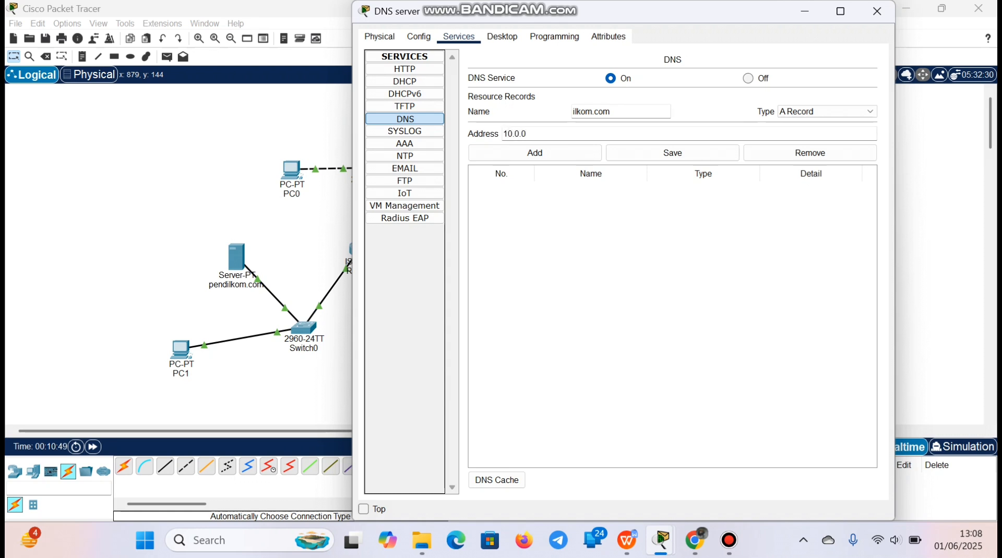
{"action": "type", "text": "3"}
{"action": "left_click", "coordinate": [535, 153]}
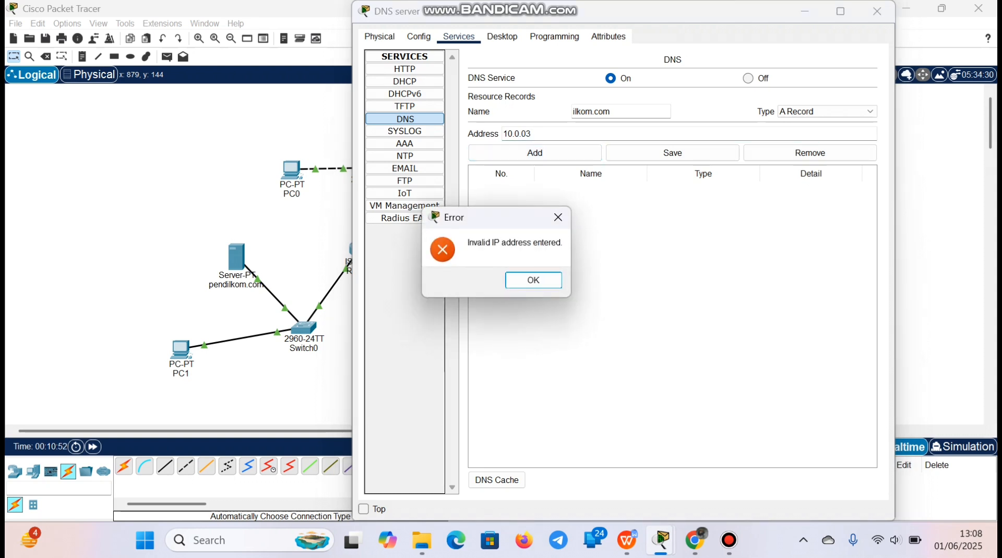
{"action": "left_click", "coordinate": [558, 217]}
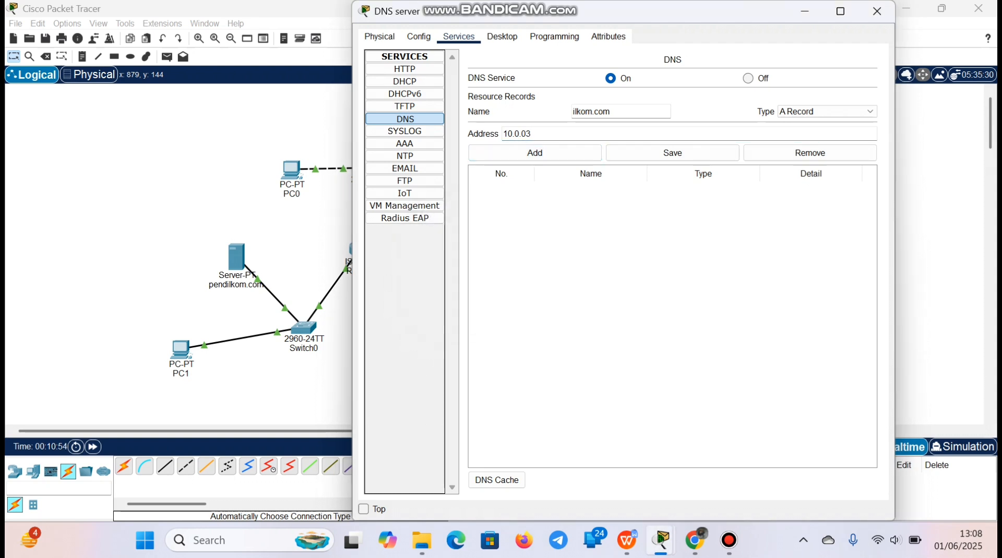
{"action": "key", "text": "BackSpace"}
{"action": "type", "text": ".3"}
{"action": "left_click", "coordinate": [534, 152]}
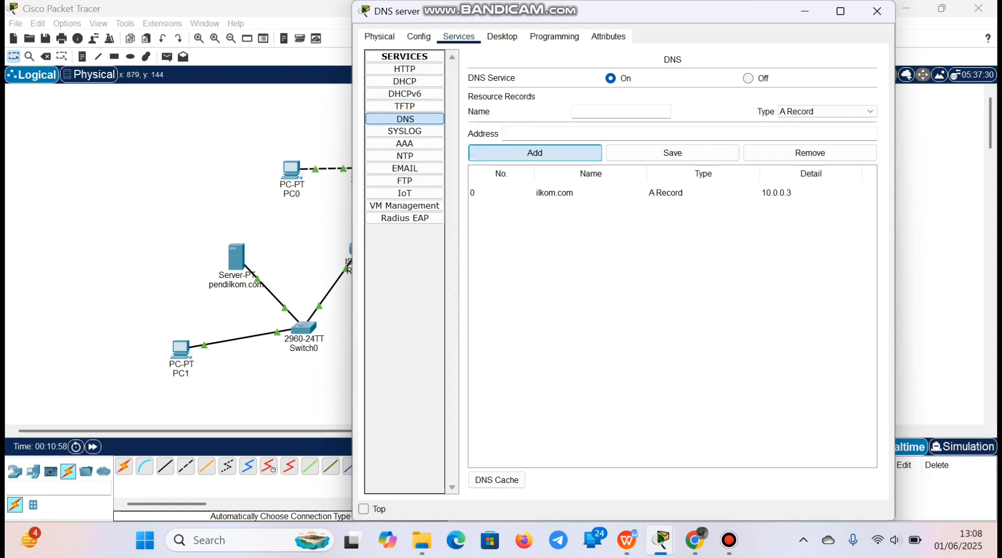
Add an A record for pendilkom.com with the address 192.168.10.2, then close the DNS server's settings
{"action": "left_click", "coordinate": [600, 112]}
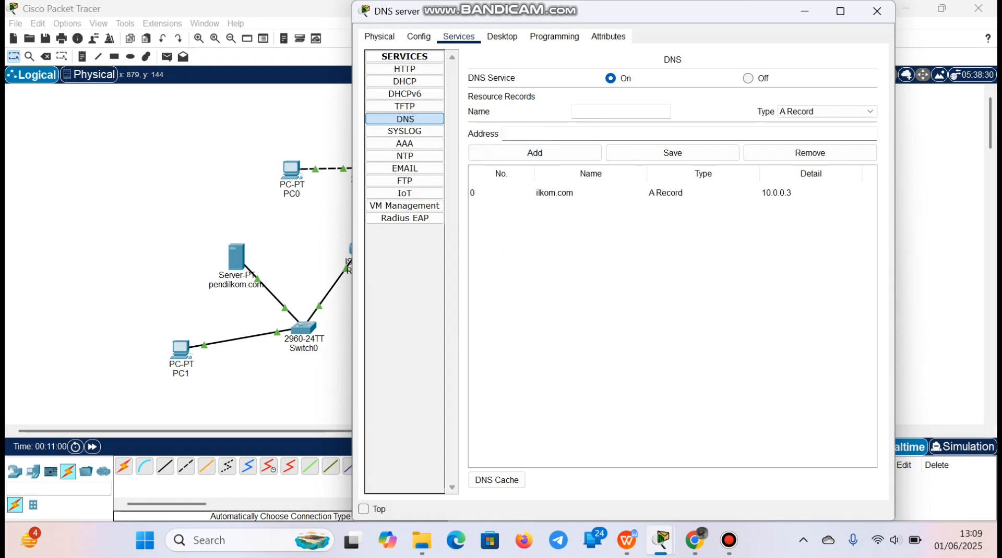
{"action": "type", "text": "pendilkom.com"}
{"action": "left_click", "coordinate": [584, 134]}
{"action": "type", "text": "192.1"}
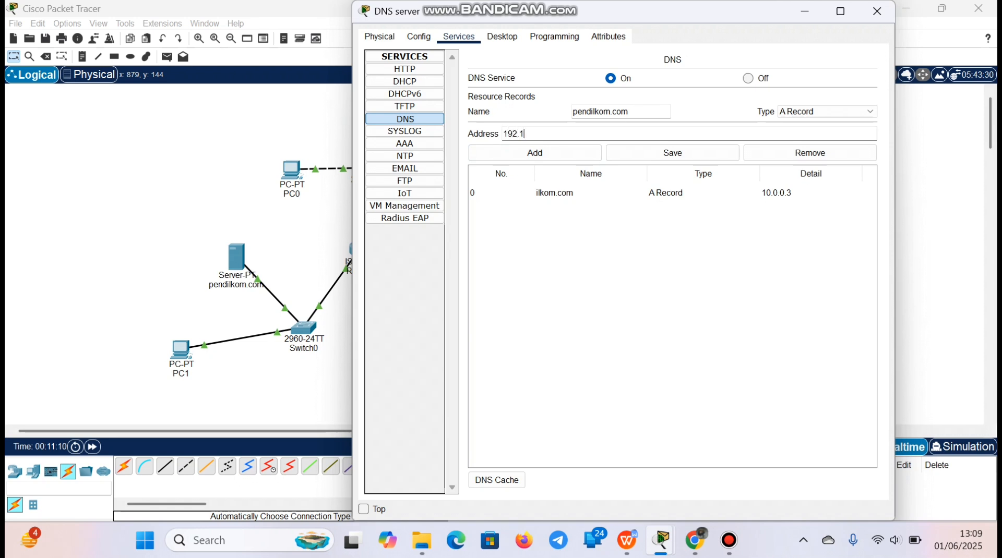
{"action": "type", "text": "68.10.2"}
{"action": "left_click", "coordinate": [534, 152]}
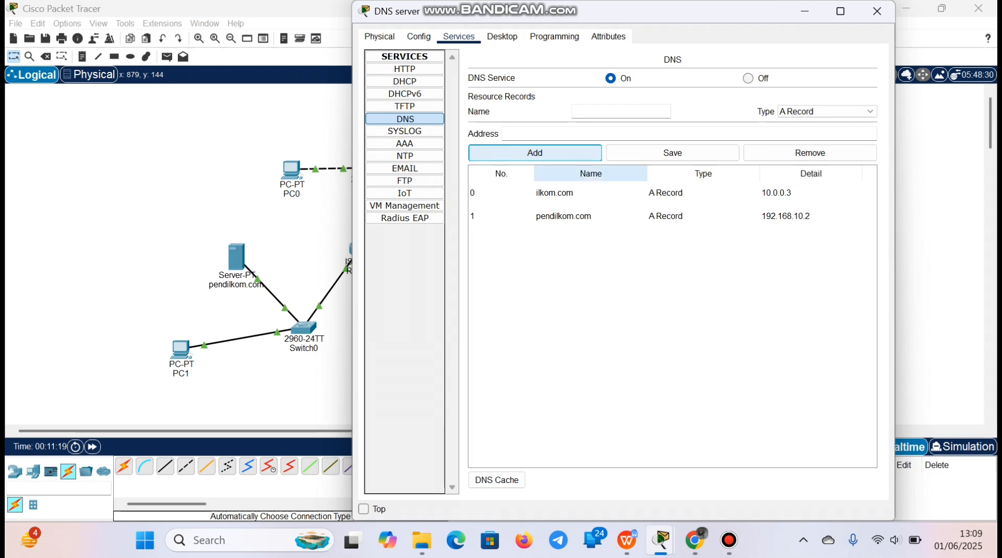
{"action": "left_click", "coordinate": [876, 11]}
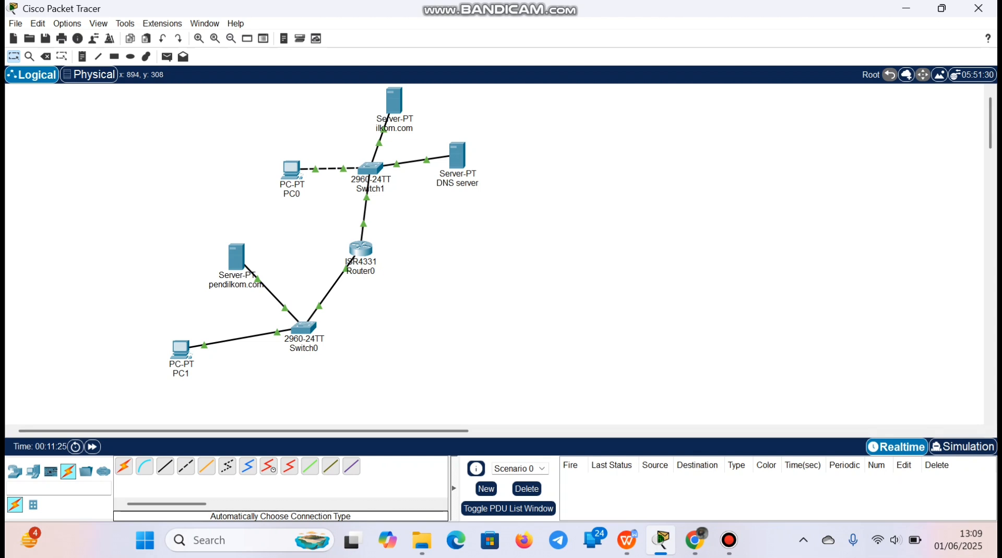
Switch to the assignment page in Chrome, extend the session and read the instruction on pinging PC1 from PC0
{"action": "left_click", "coordinate": [695, 540]}
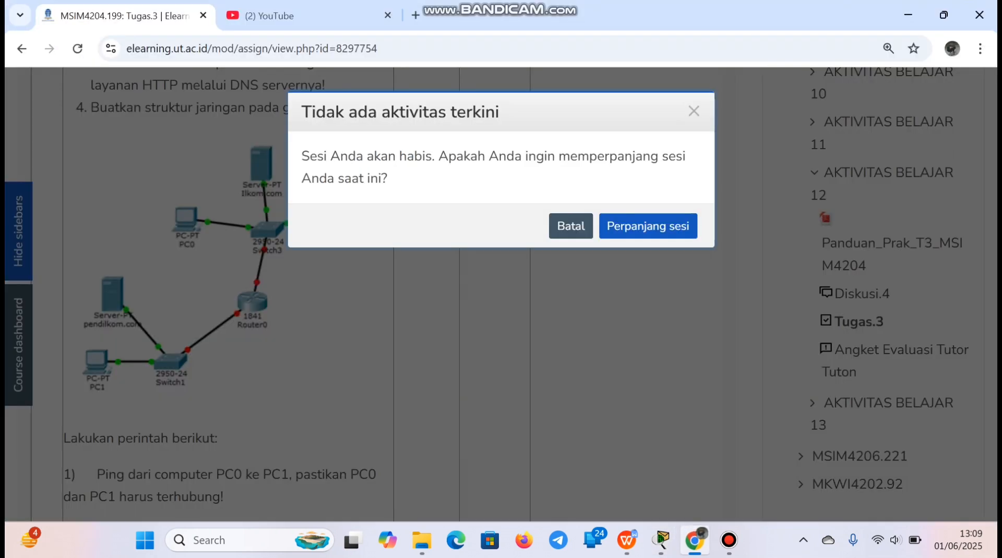
{"action": "left_click", "coordinate": [648, 226]}
{"action": "scroll", "coordinate": [648, 225], "scroll_direction": "down", "scroll_amount": 6}
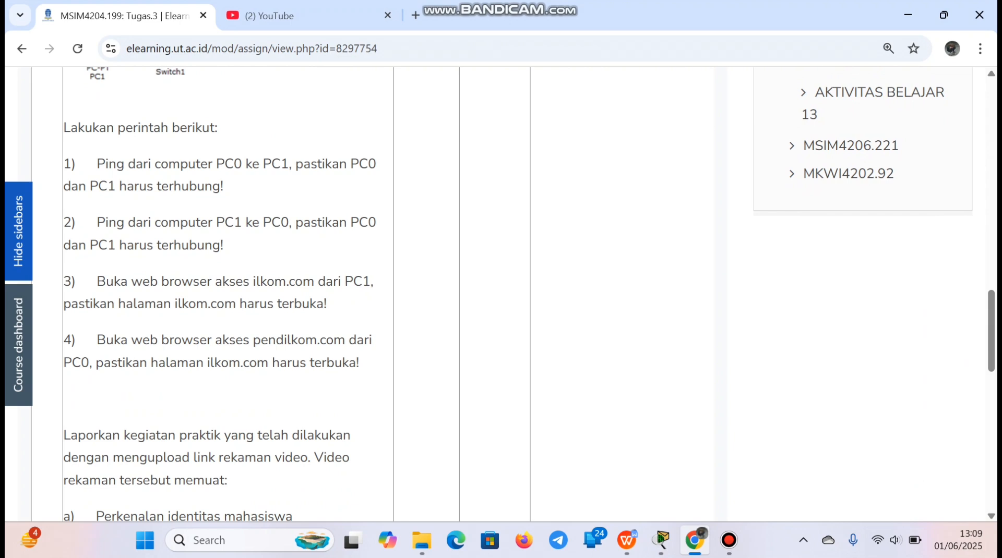
{"action": "left_click_drag", "start_coordinate": [97, 164], "coordinate": [224, 186]}
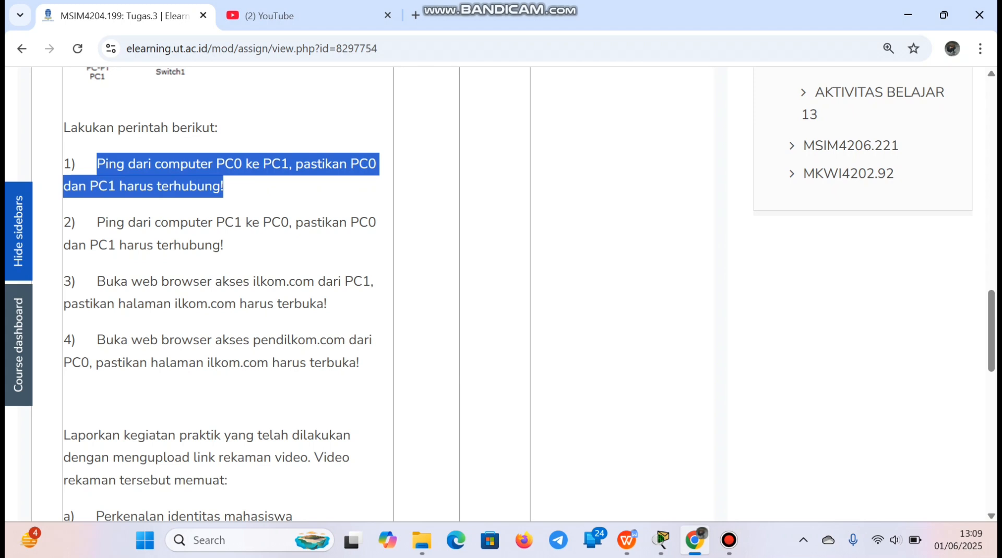
{"action": "left_click", "coordinate": [223, 186]}
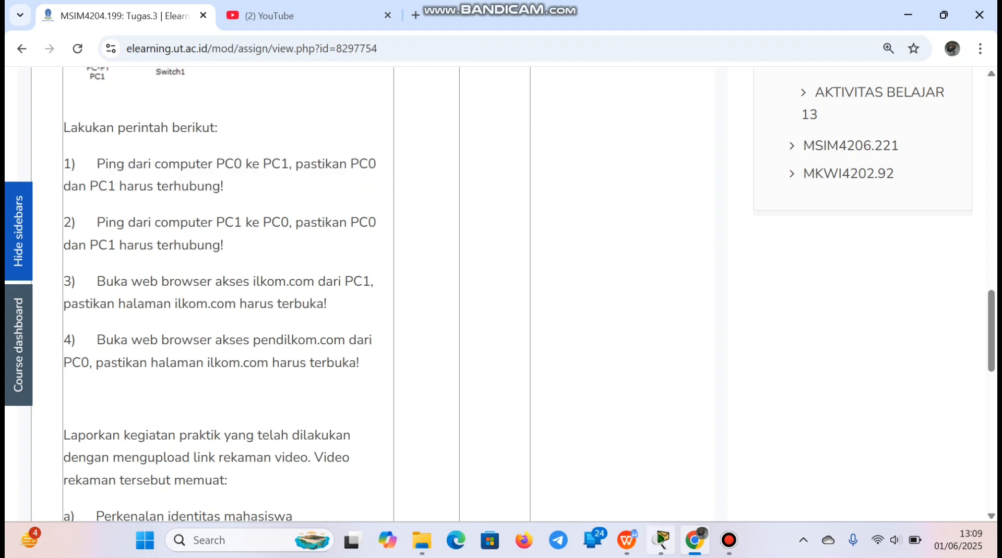
Return to Packet Tracer, ping 192.168.10.2 from PC0's command prompt, then close PC0's window
{"action": "left_click", "coordinate": [662, 540]}
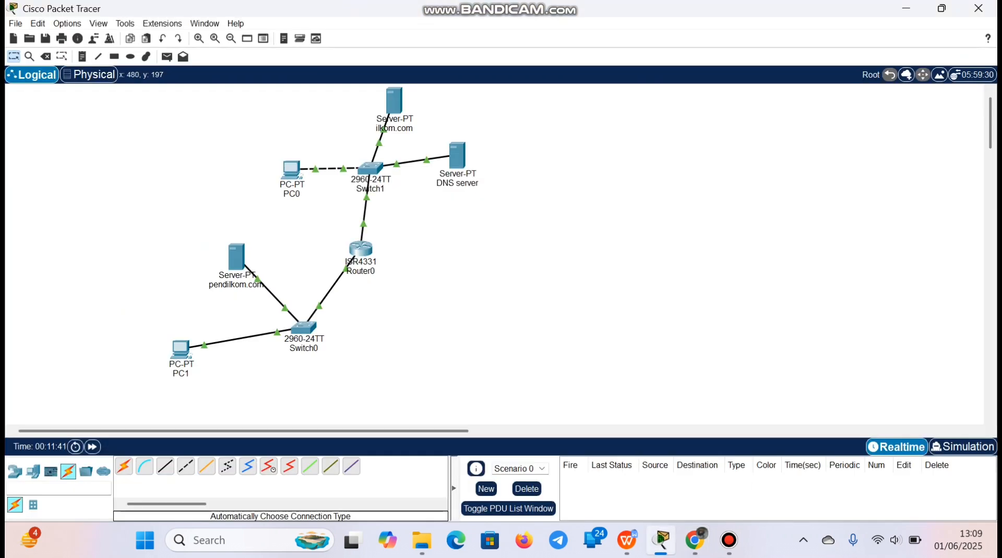
{"action": "left_click", "coordinate": [291, 170]}
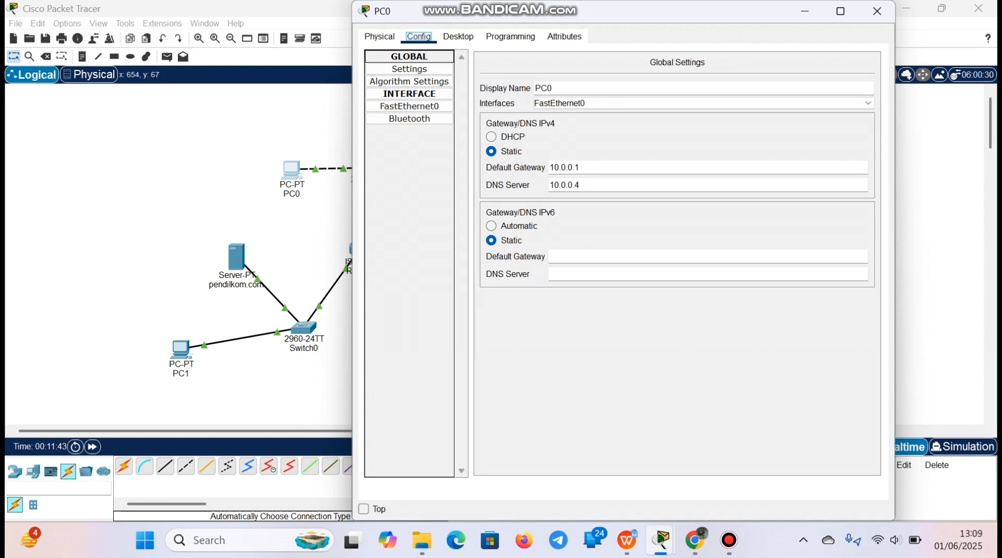
{"action": "left_click", "coordinate": [459, 36]}
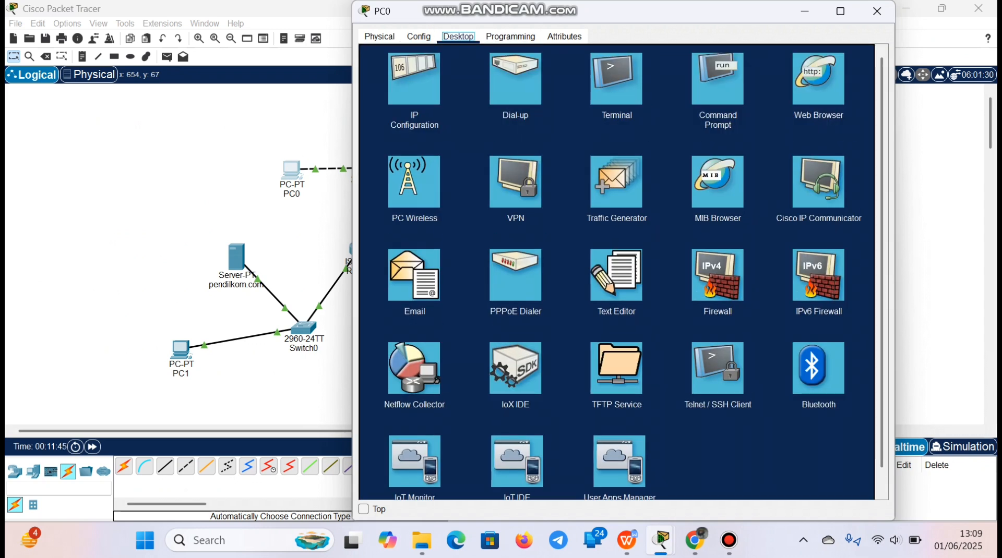
{"action": "left_click", "coordinate": [718, 78]}
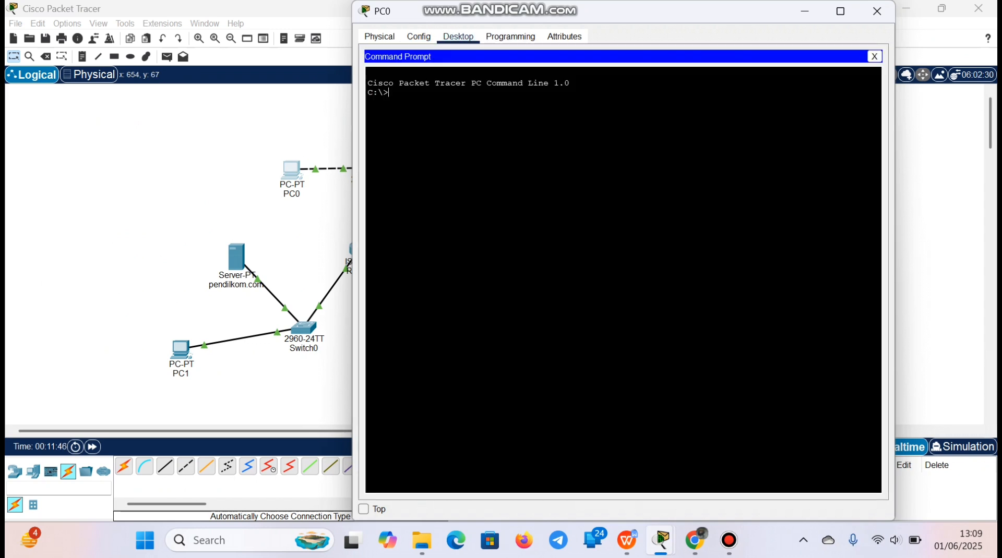
{"action": "type", "text": "ping 192"}
{"action": "type", "text": "168."}
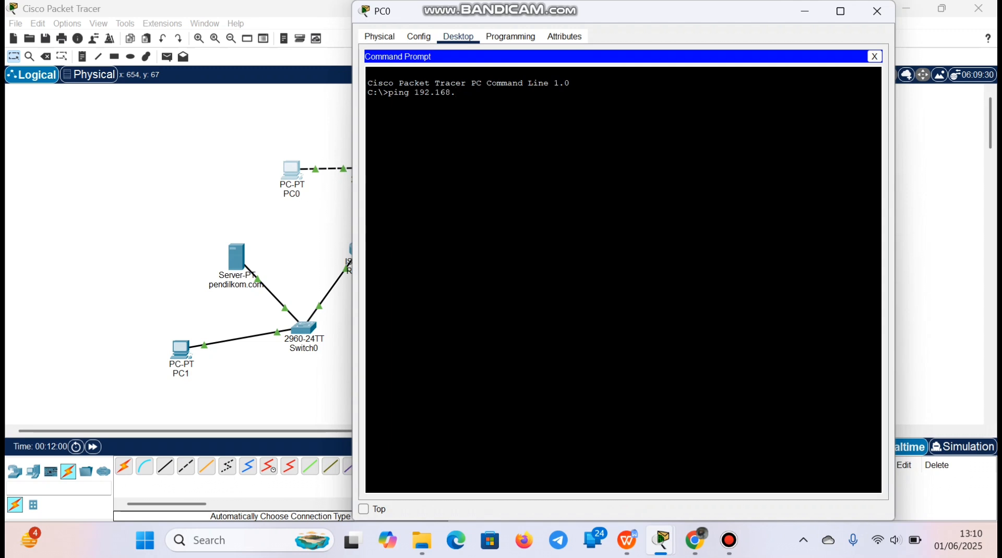
{"action": "type", "text": "10"}
{"action": "type", "text": ",2"}
{"action": "key", "text": "BackSpace"}
{"action": "key", "text": "BackSpace"}
{"action": "key", "text": "Return"}
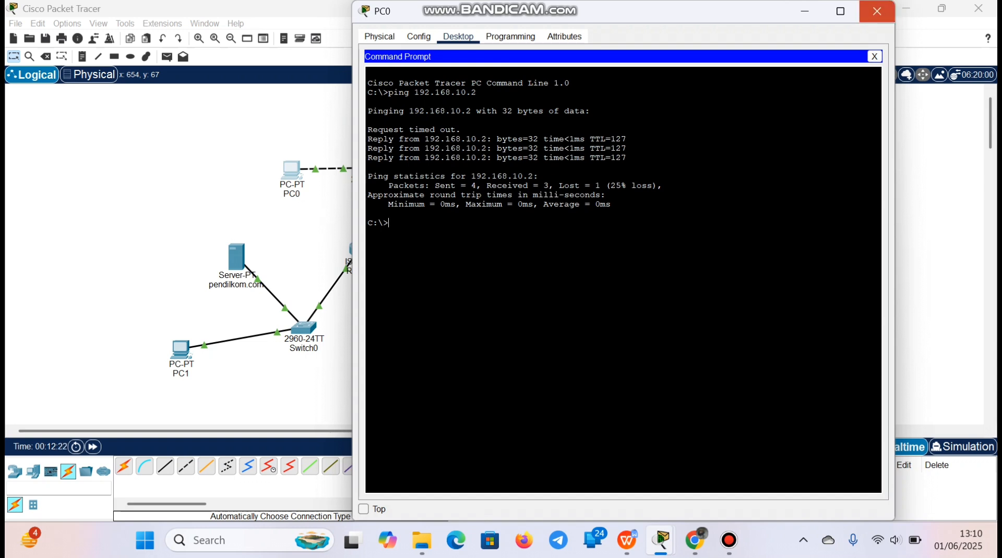
{"action": "left_click", "coordinate": [876, 11]}
Switch to the assignment page in Chrome and read the instruction on pinging PC0 from PC1
{"action": "left_click", "coordinate": [695, 541]}
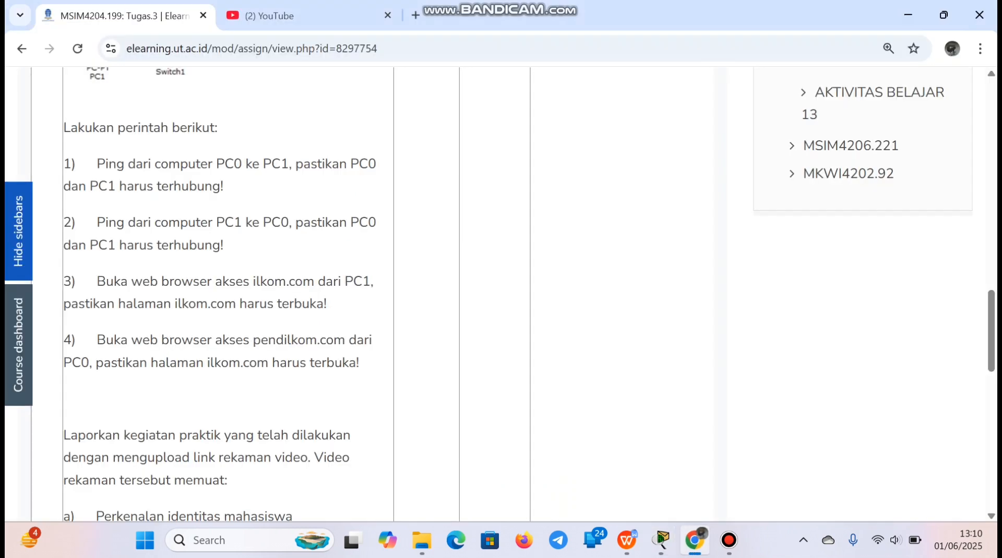
{"action": "left_click_drag", "start_coordinate": [96, 222], "coordinate": [221, 246]}
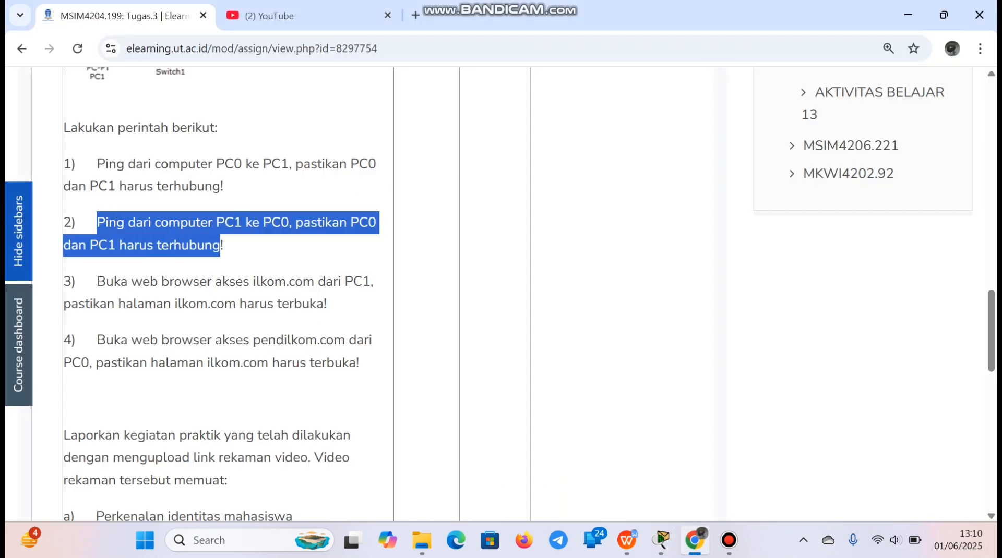
{"action": "left_click", "coordinate": [221, 245]}
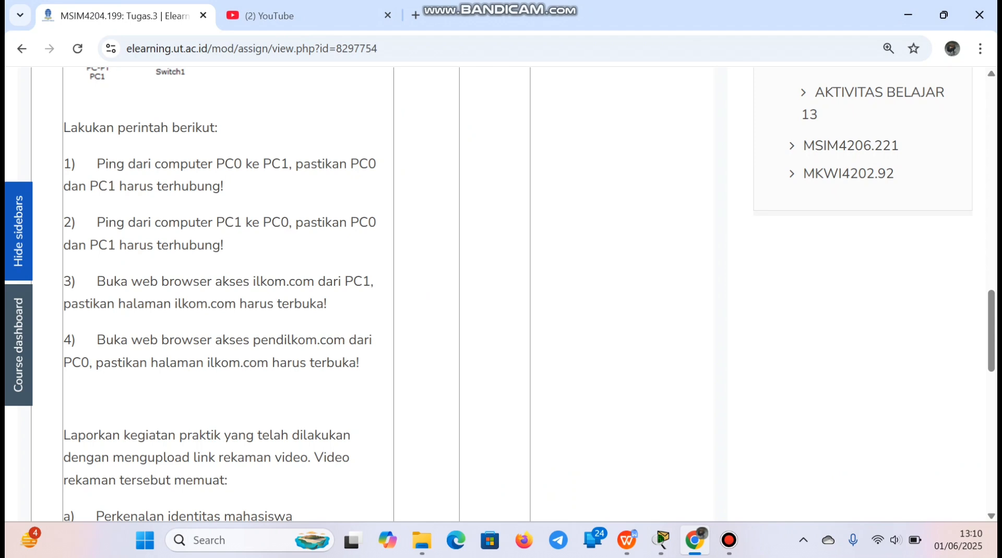
Return to Packet Tracer, ping 10.0.0.2 from PC1's command prompt, then close PC1's window
{"action": "left_click", "coordinate": [661, 540]}
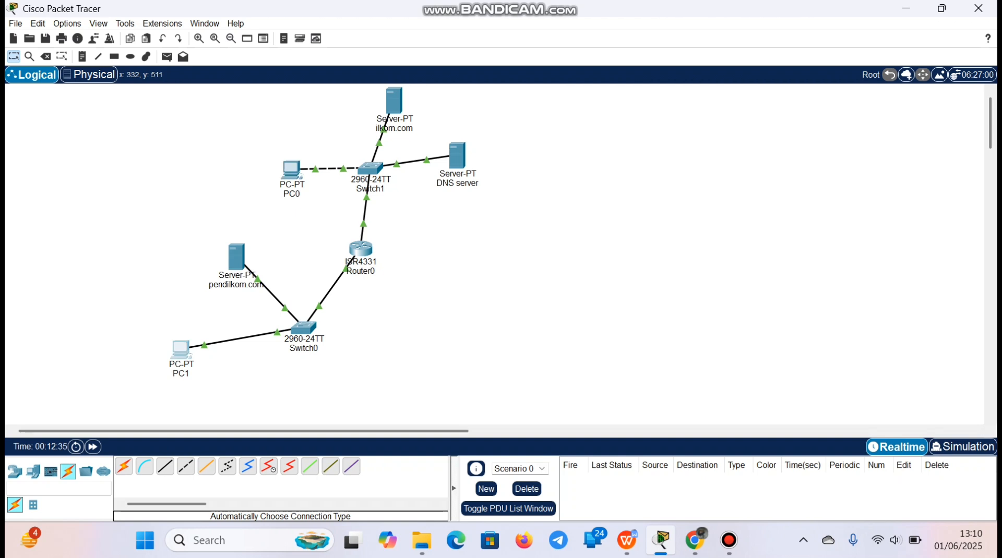
{"action": "left_click", "coordinate": [181, 348]}
{"action": "left_click", "coordinate": [458, 36]}
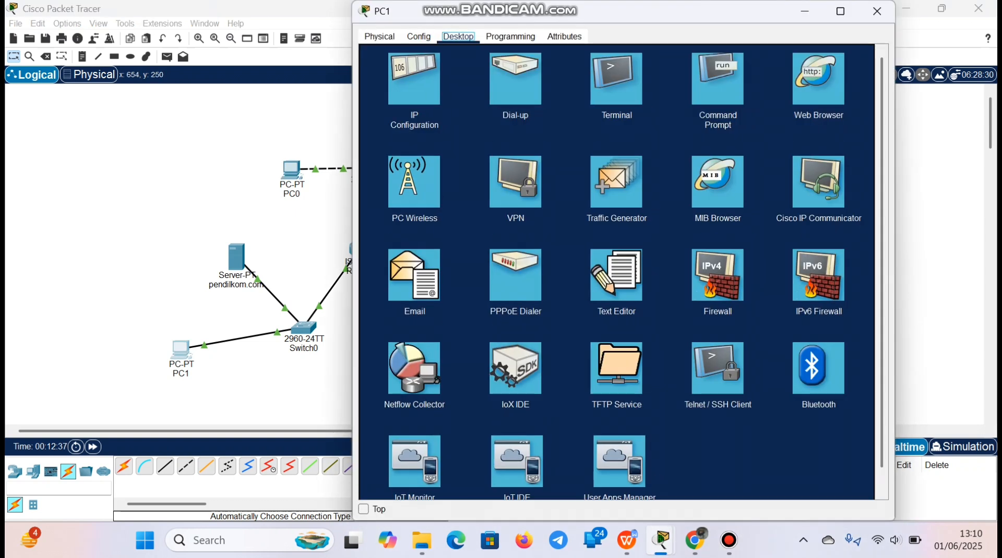
{"action": "left_click", "coordinate": [718, 79]}
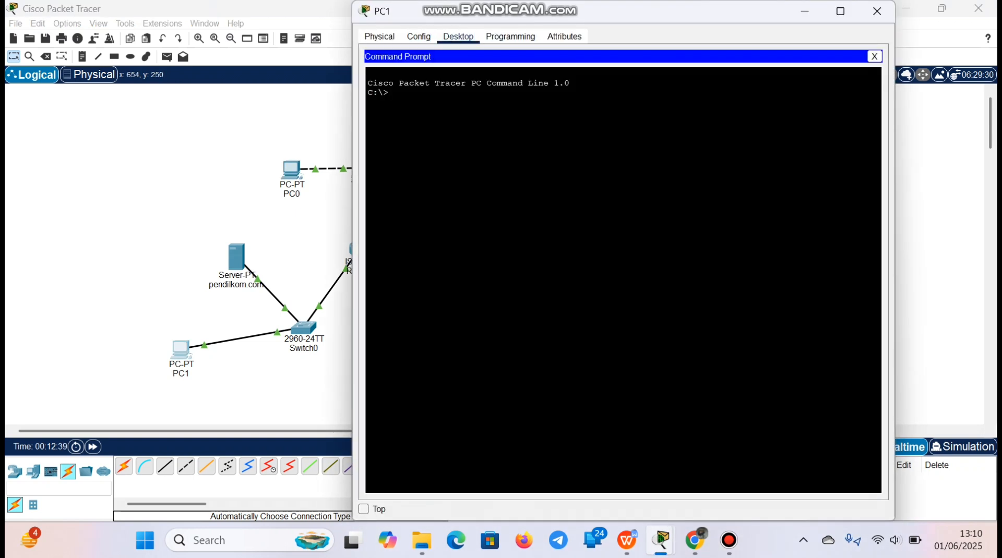
{"action": "type", "text": "ping 10.0.0.2"}
{"action": "key", "text": "Return"}
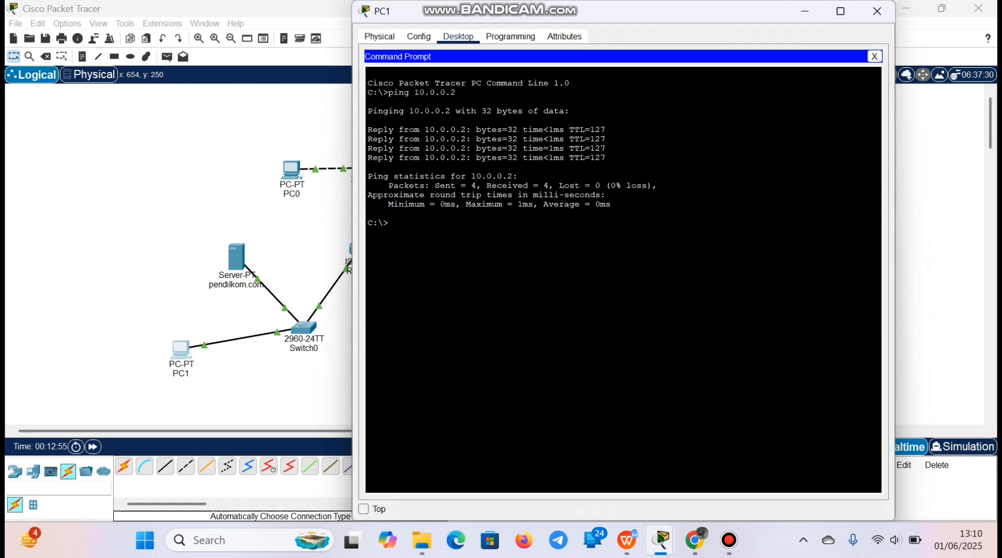
{"action": "left_click_drag", "start_coordinate": [367, 81], "coordinate": [388, 224]}
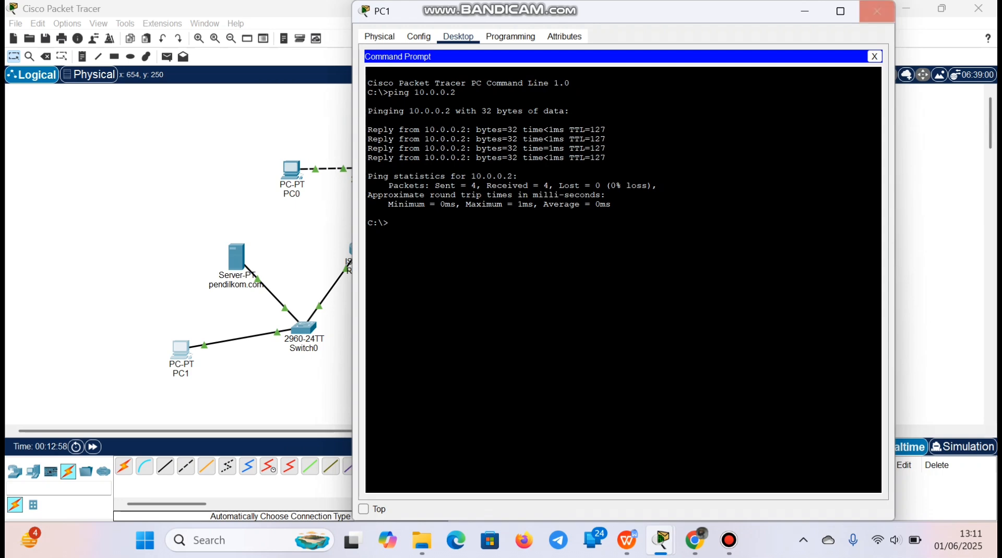
{"action": "left_click", "coordinate": [876, 11]}
{"action": "mouse_move", "coordinate": [695, 541]}
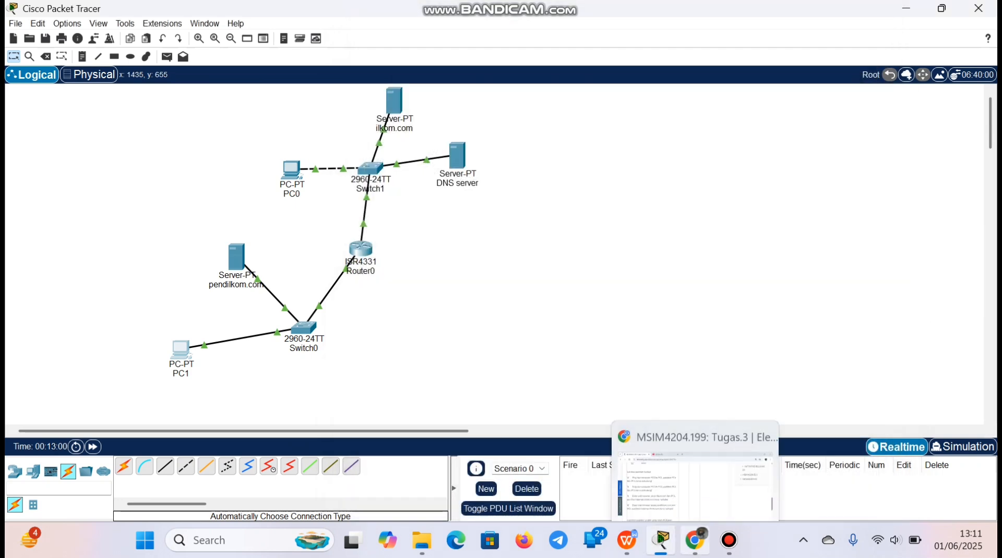
{"action": "left_click", "coordinate": [729, 540]}
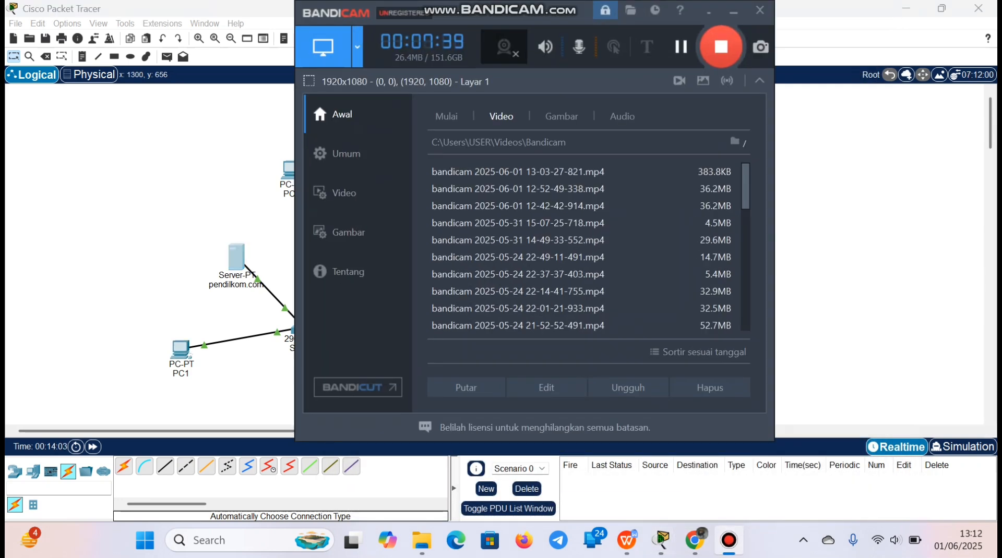
{"action": "left_click", "coordinate": [729, 540]}
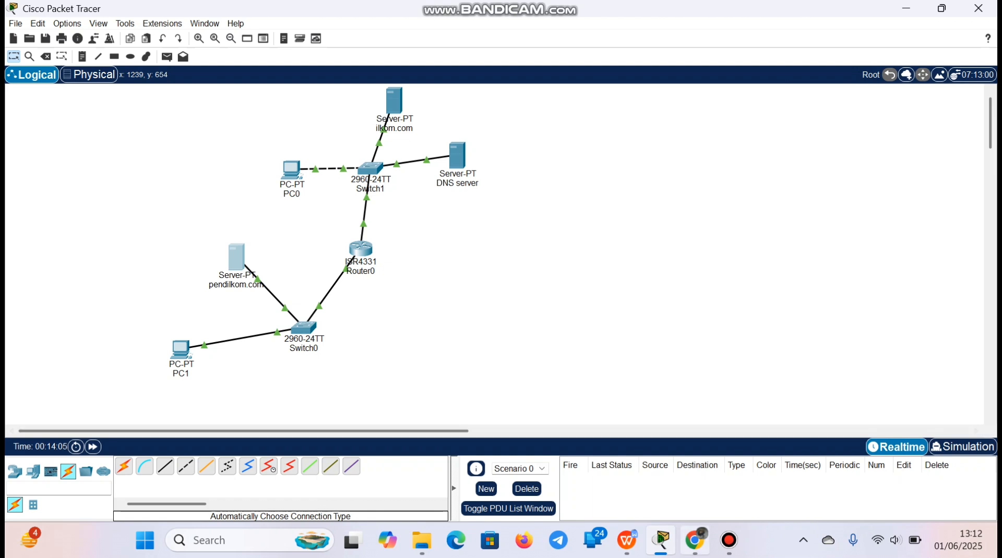
Switch to the assignment page in Chrome and read the instruction on opening ilkom.com from PC1's web browser
{"action": "left_click", "coordinate": [694, 540]}
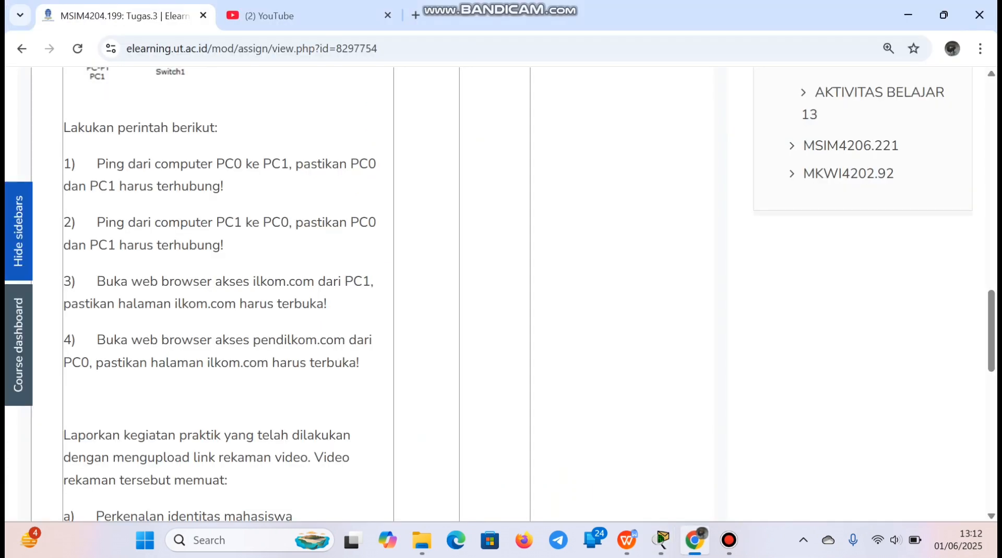
{"action": "left_click_drag", "start_coordinate": [97, 282], "coordinate": [316, 305]}
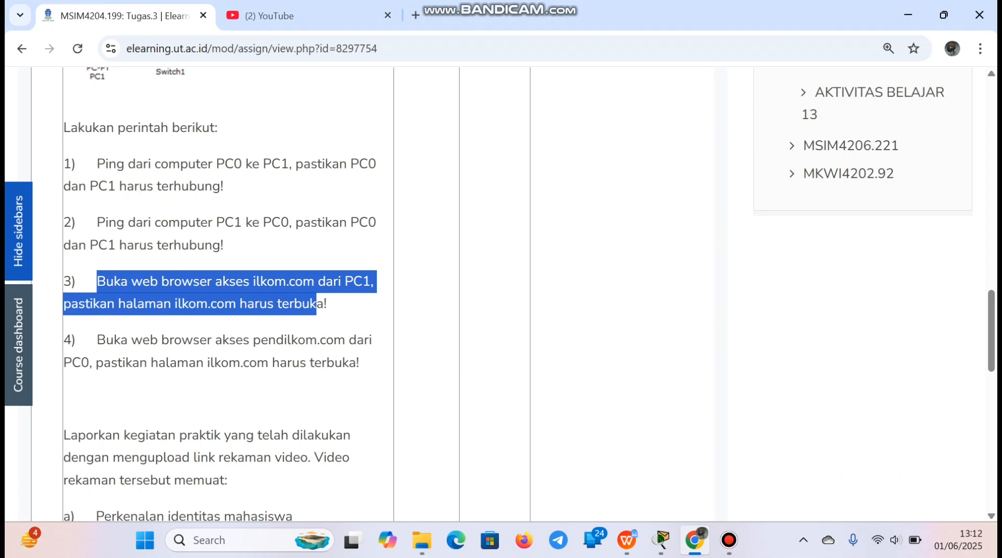
{"action": "left_click", "coordinate": [317, 305]}
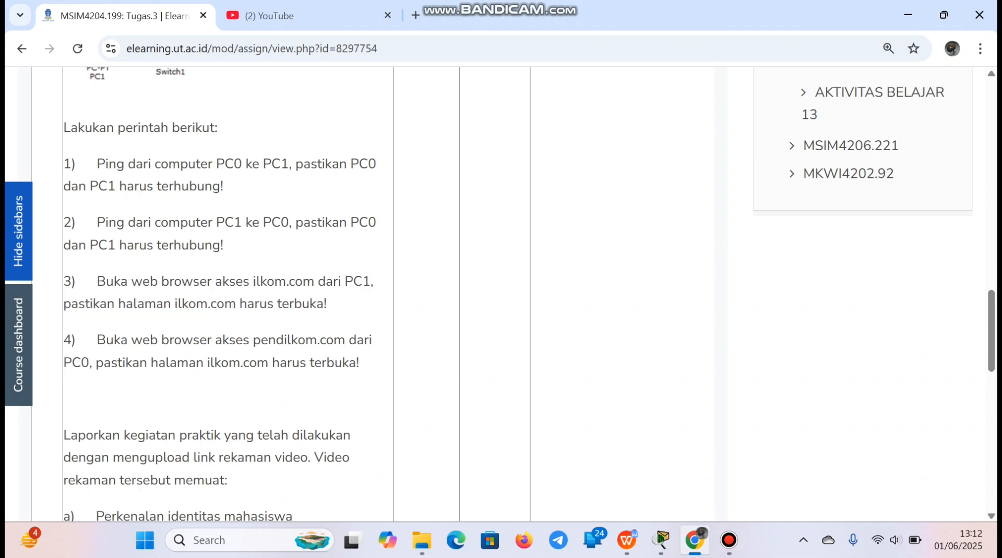
Return to Packet Tracer and open ilkom.com in PC1's web browser
{"action": "left_click", "coordinate": [661, 540]}
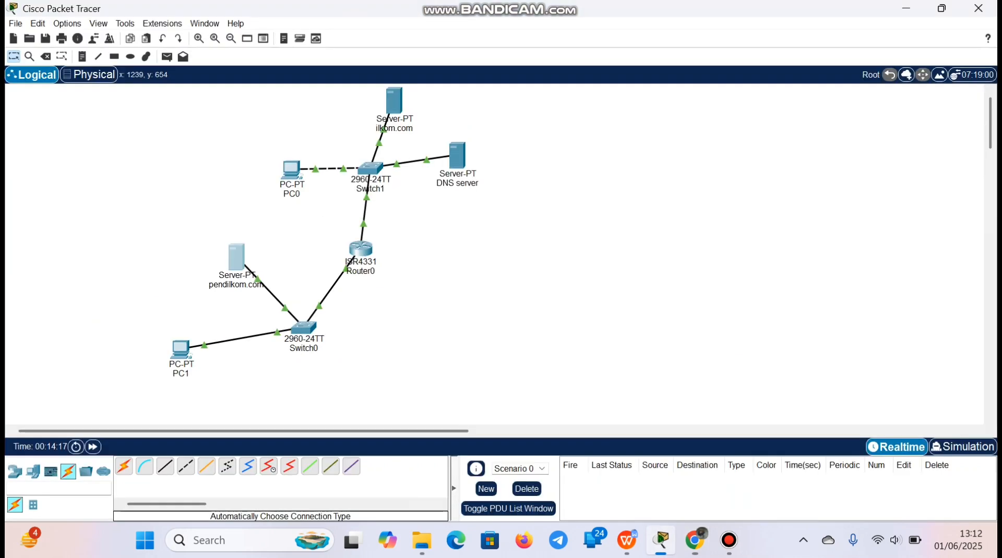
{"action": "left_click", "coordinate": [180, 348]}
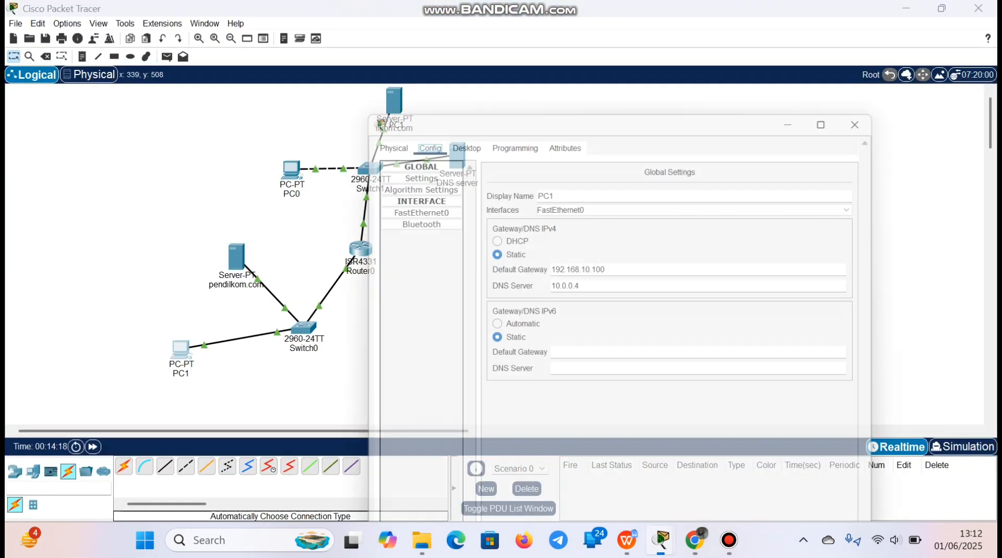
{"action": "left_click", "coordinate": [458, 36]}
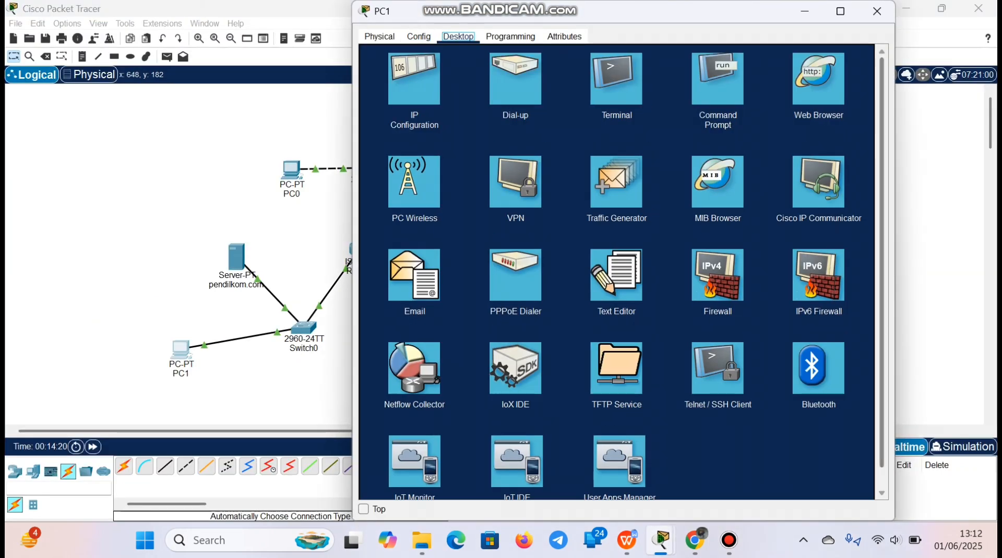
{"action": "left_click", "coordinate": [818, 79]}
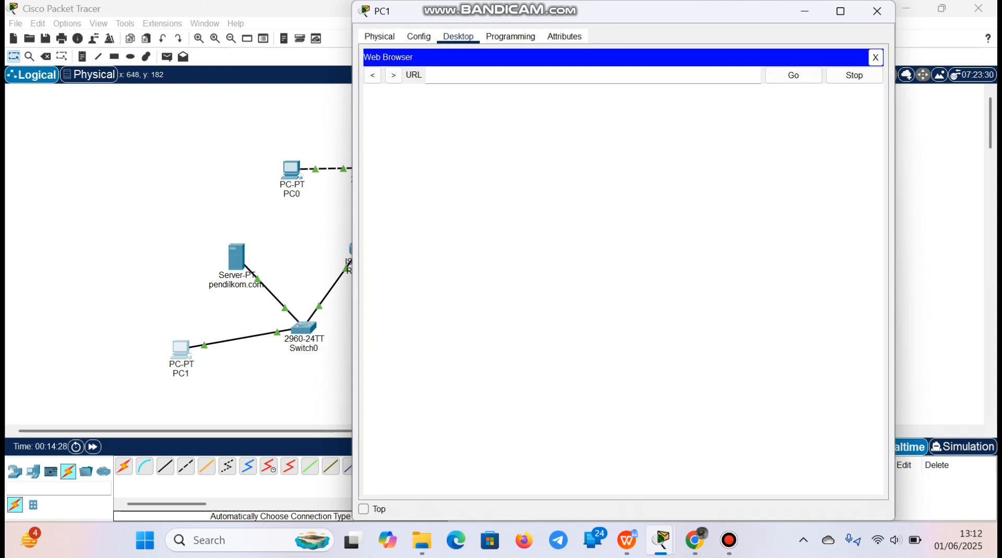
{"action": "type", "text": "ilkom.com"}
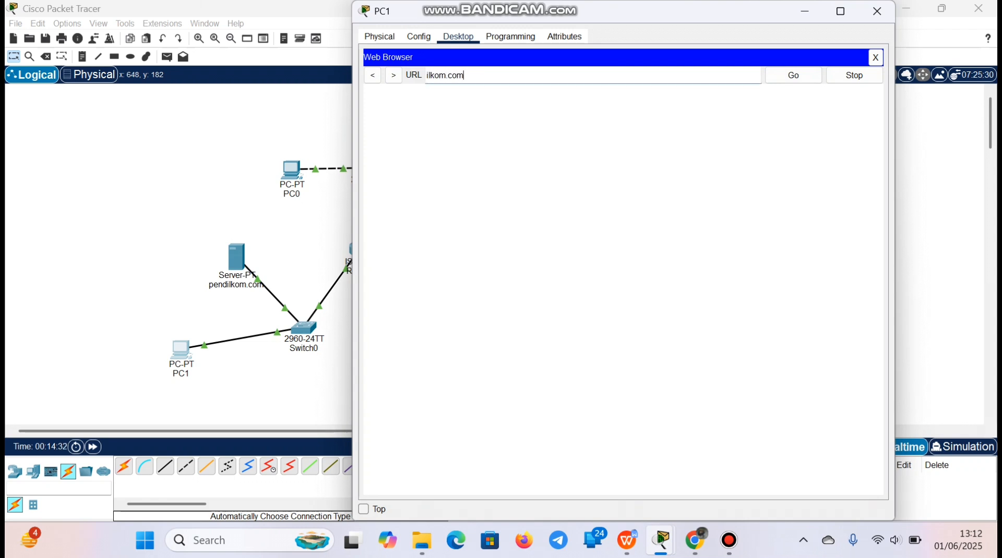
{"action": "key", "text": "Return"}
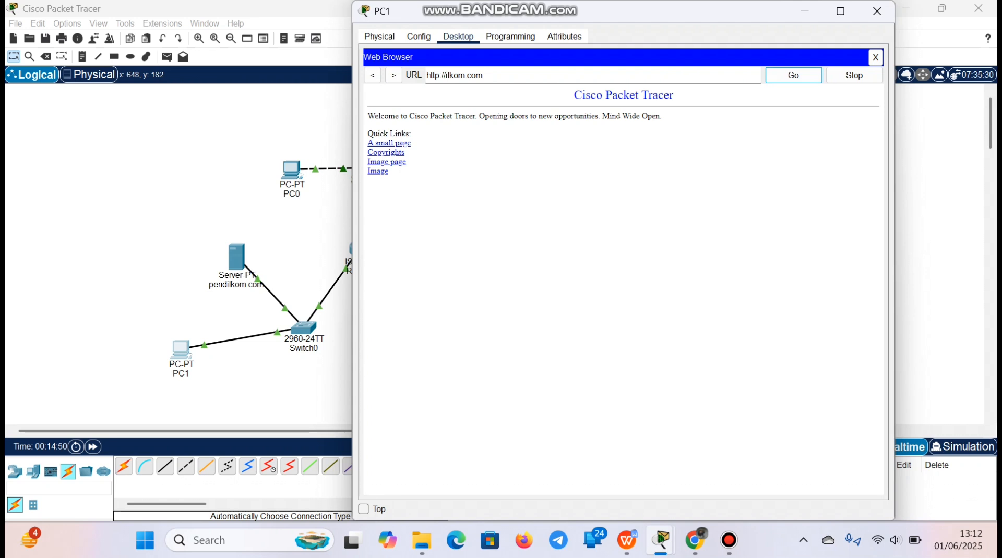
Examine the heading and welcome text of the ilkom.com page, then close PC1's window
{"action": "left_click_drag", "start_coordinate": [573, 95], "coordinate": [597, 117]}
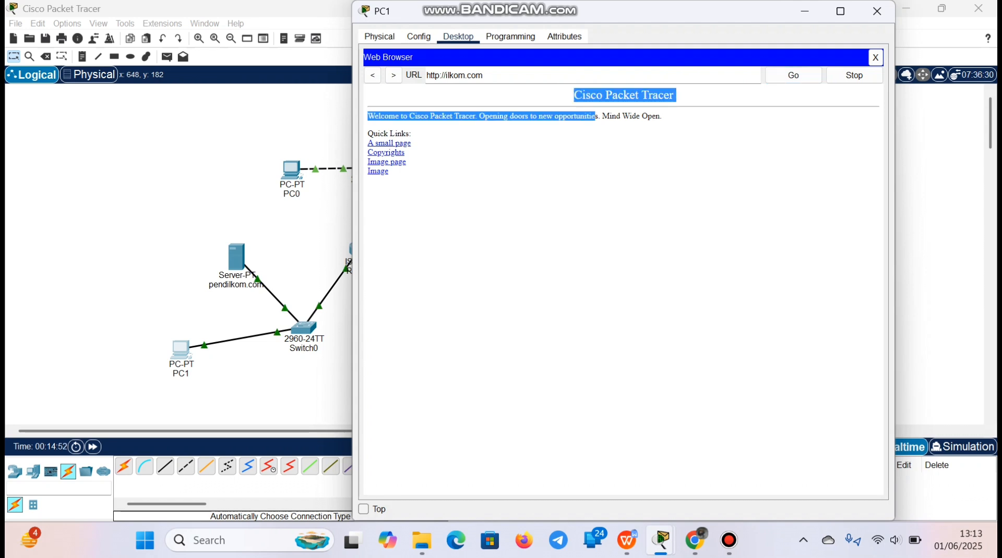
{"action": "left_click", "coordinate": [597, 121]}
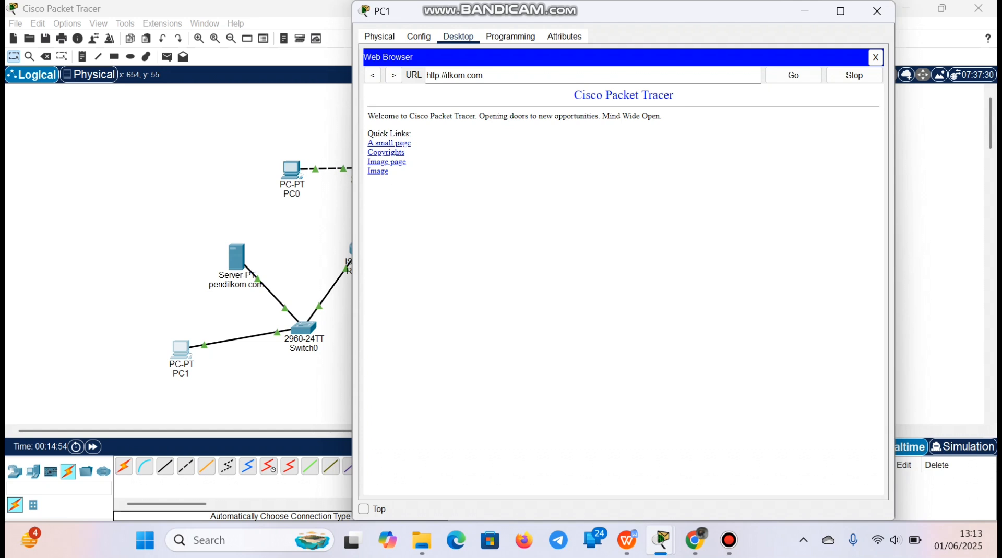
{"action": "left_click_drag", "start_coordinate": [368, 116], "coordinate": [666, 134]}
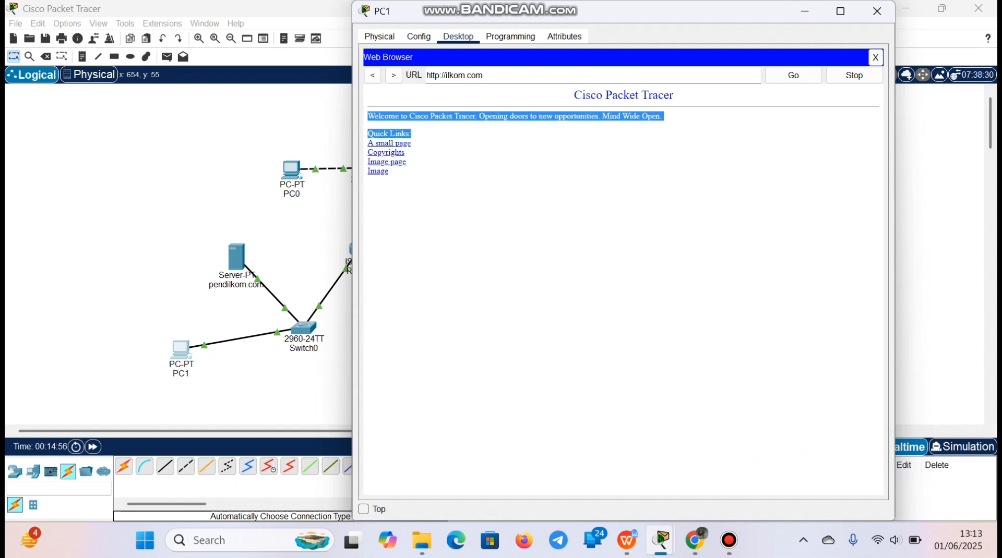
{"action": "left_click", "coordinate": [666, 134]}
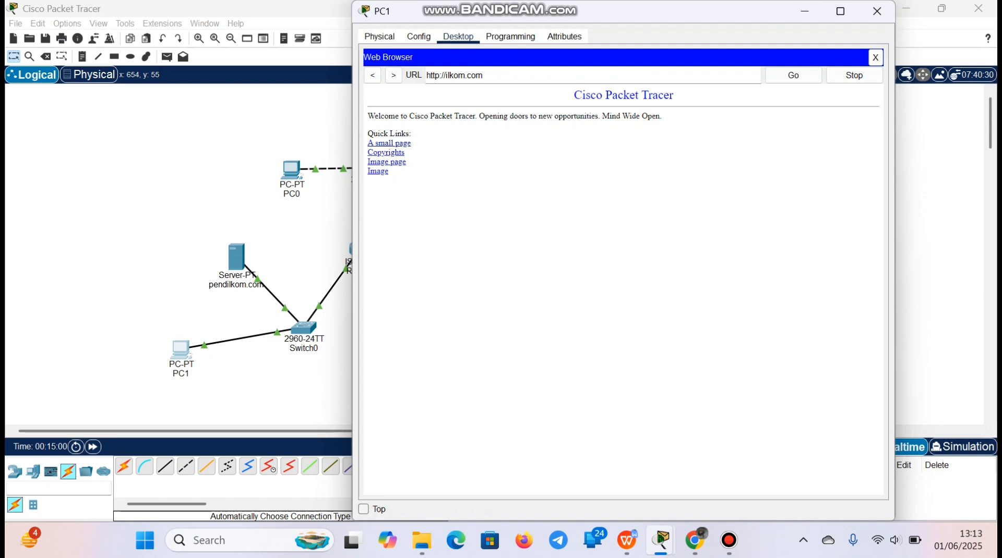
{"action": "left_click_drag", "start_coordinate": [368, 117], "coordinate": [662, 117]}
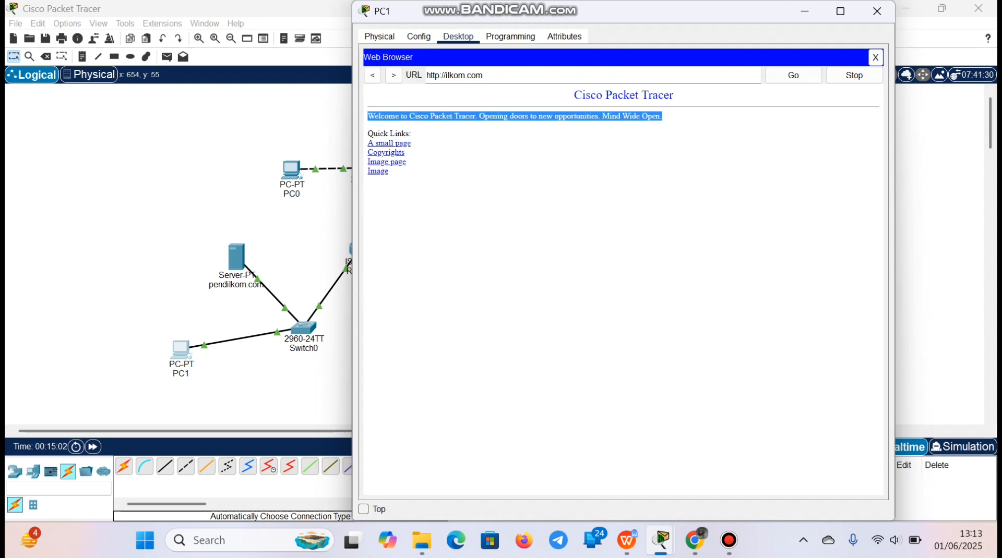
{"action": "left_click", "coordinate": [486, 209]}
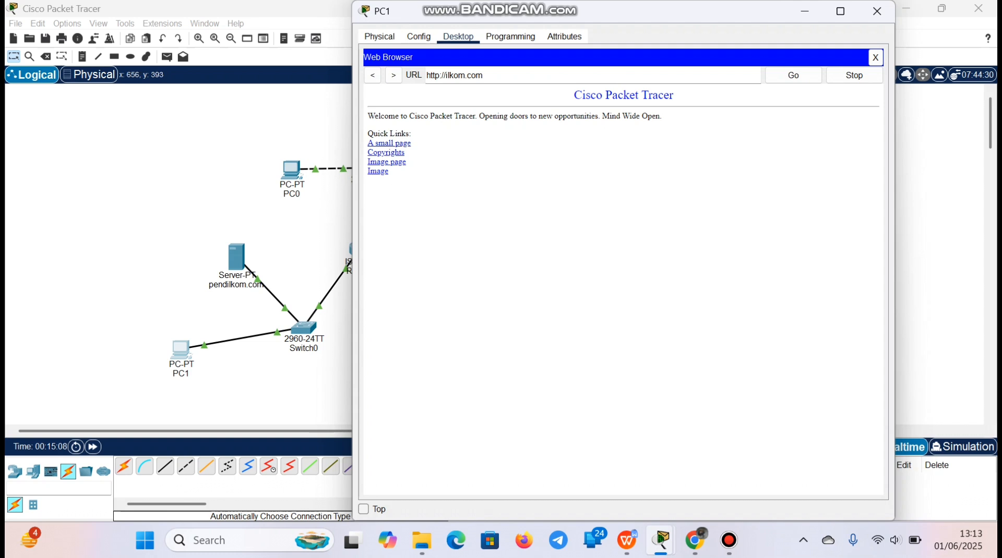
{"action": "left_click_drag", "start_coordinate": [667, 12], "coordinate": [747, 46]}
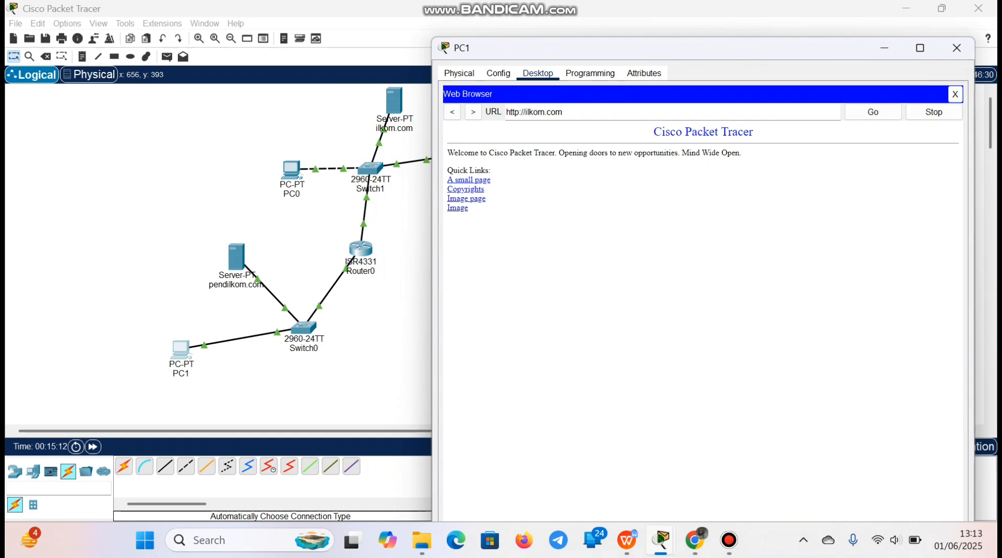
{"action": "left_click", "coordinate": [956, 48]}
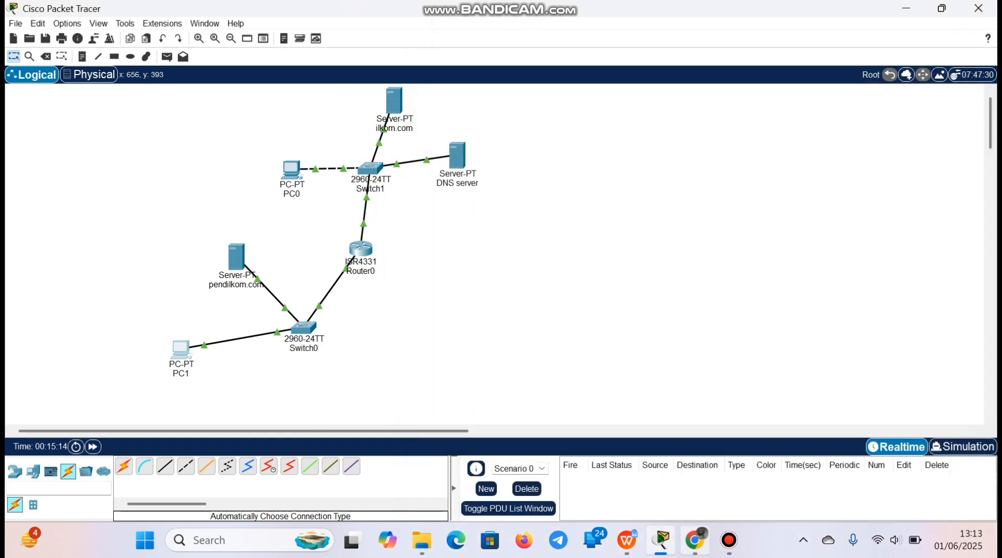
Switch to the assignment page in Chrome and read the instruction on opening pendilkom.com from PC0's web browser
{"action": "left_click", "coordinate": [695, 541]}
{"action": "scroll", "coordinate": [501, 294], "scroll_direction": "down", "scroll_amount": 1}
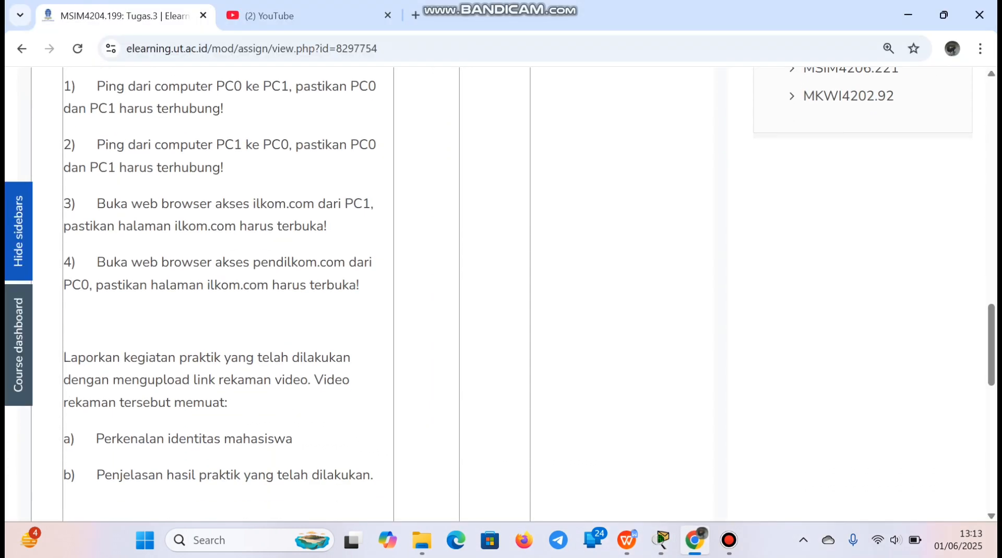
{"action": "left_click_drag", "start_coordinate": [97, 262], "coordinate": [292, 285]}
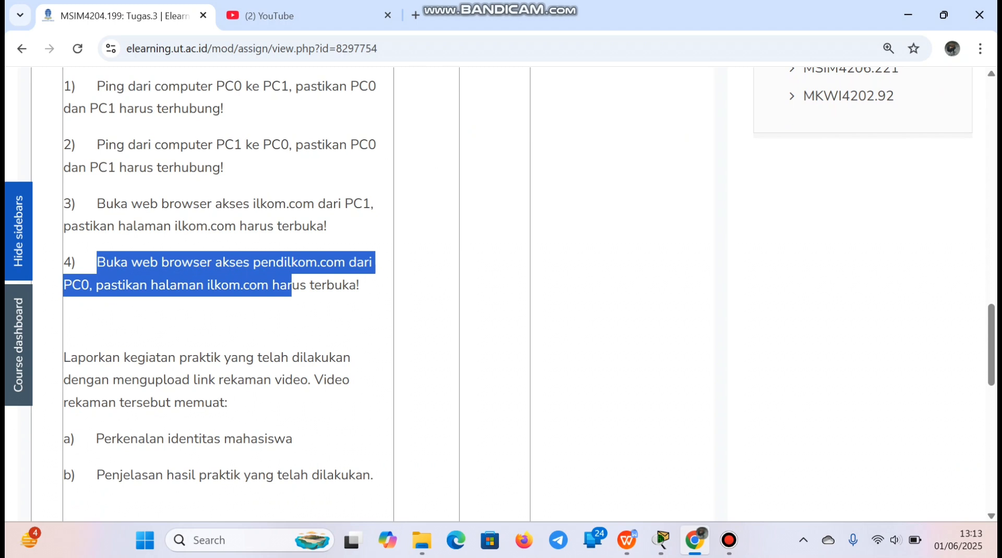
{"action": "left_click", "coordinate": [291, 286]}
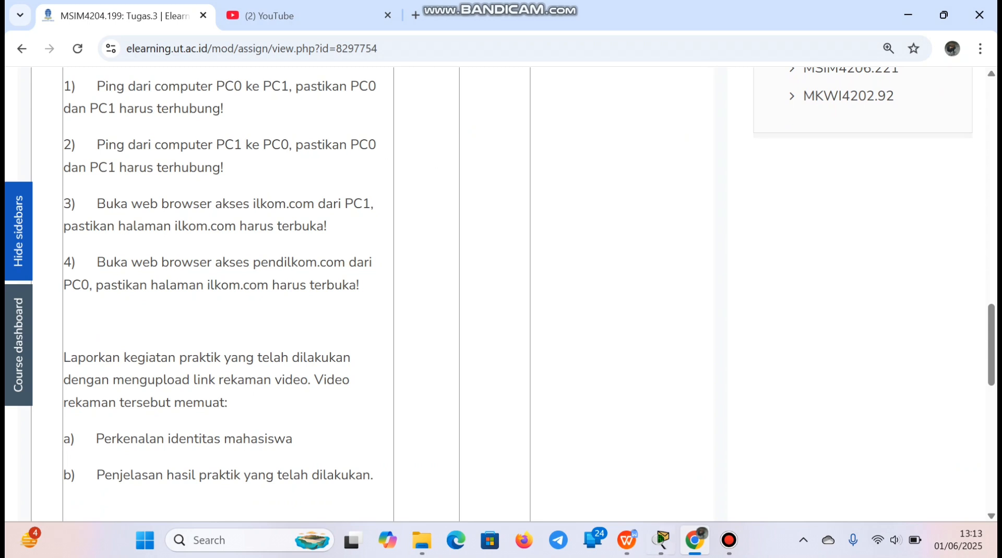
Return to Packet Tracer, open pendilkom.com in PC0's web browser, and move PC0's window aside to uncover more of the topology
{"action": "left_click", "coordinate": [661, 540]}
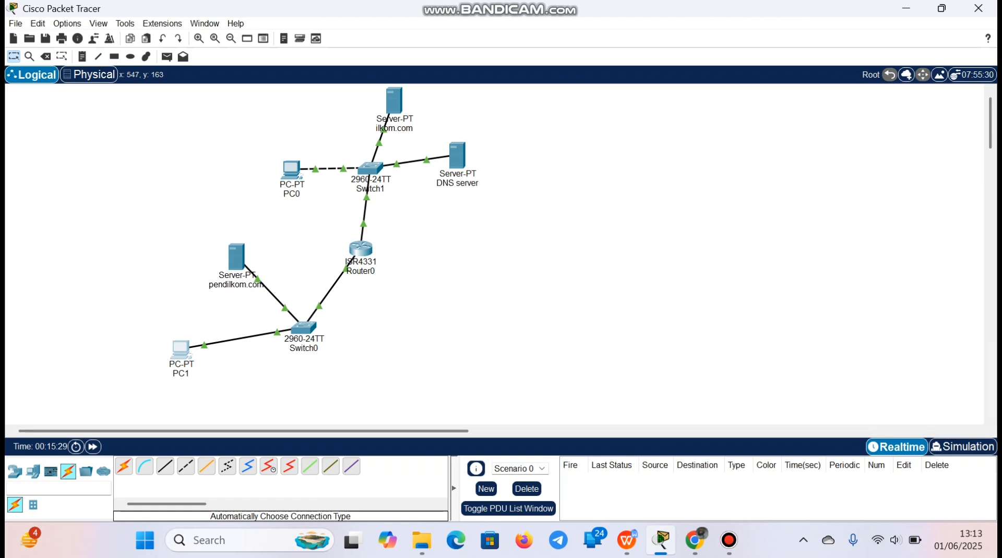
{"action": "left_click", "coordinate": [292, 170]}
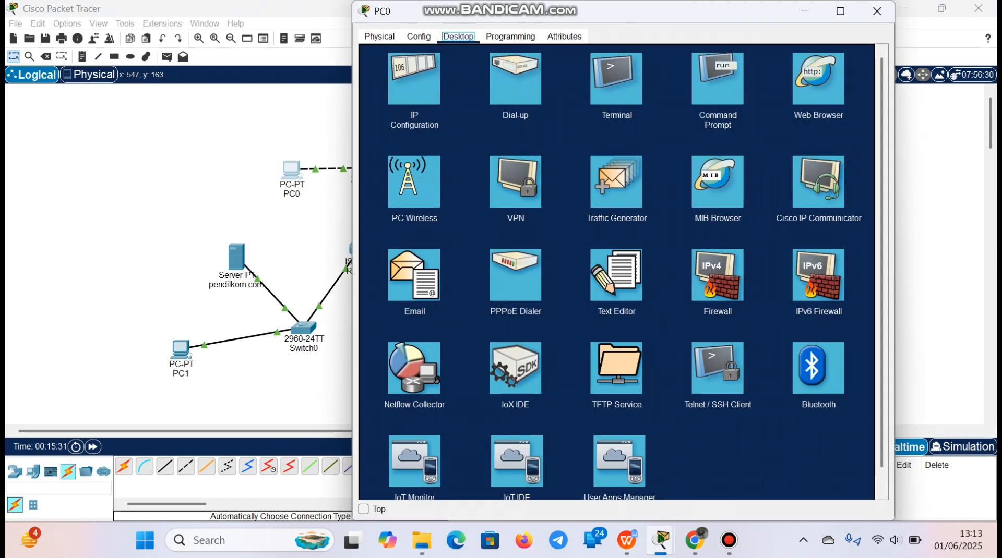
{"action": "left_click", "coordinate": [818, 79]}
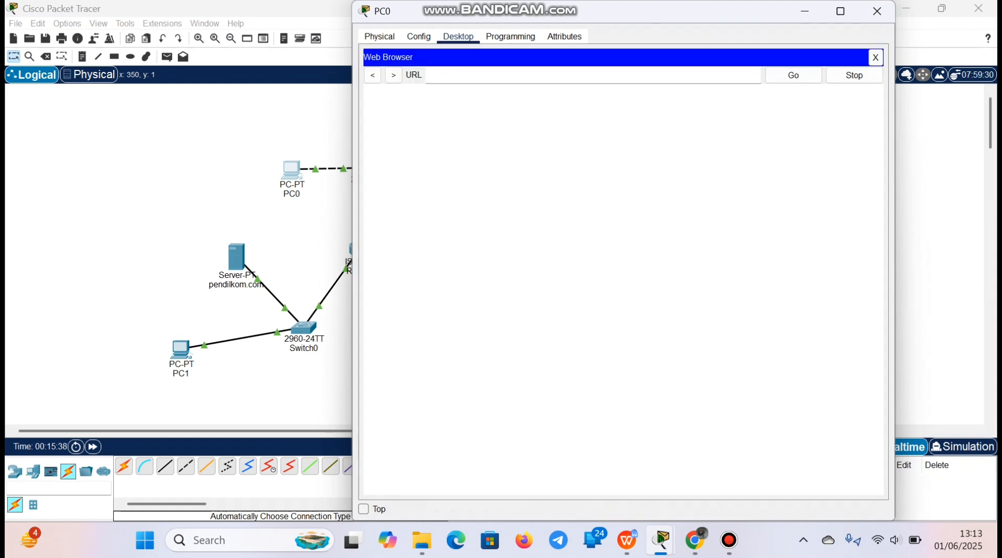
{"action": "type", "text": "pendilkom.com"}
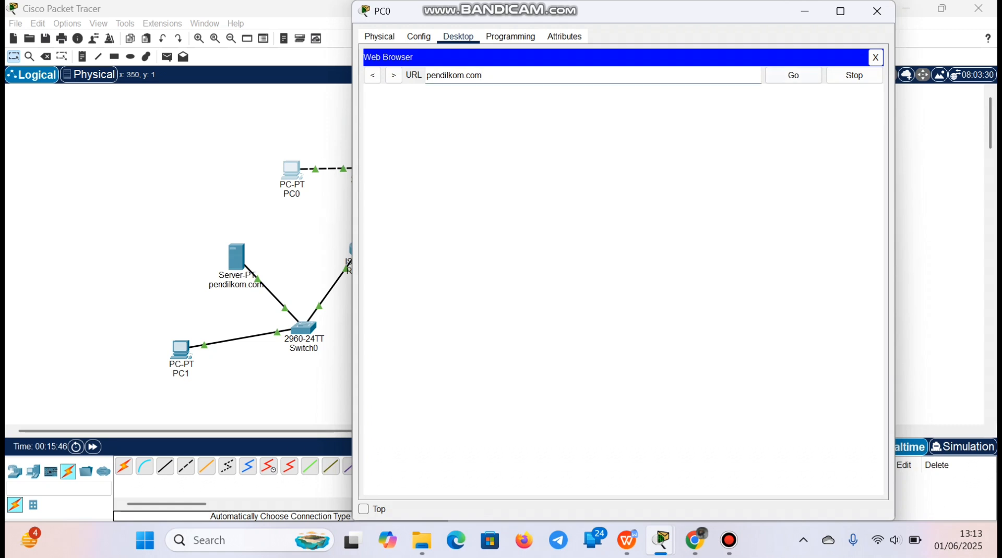
{"action": "left_click", "coordinate": [793, 75]}
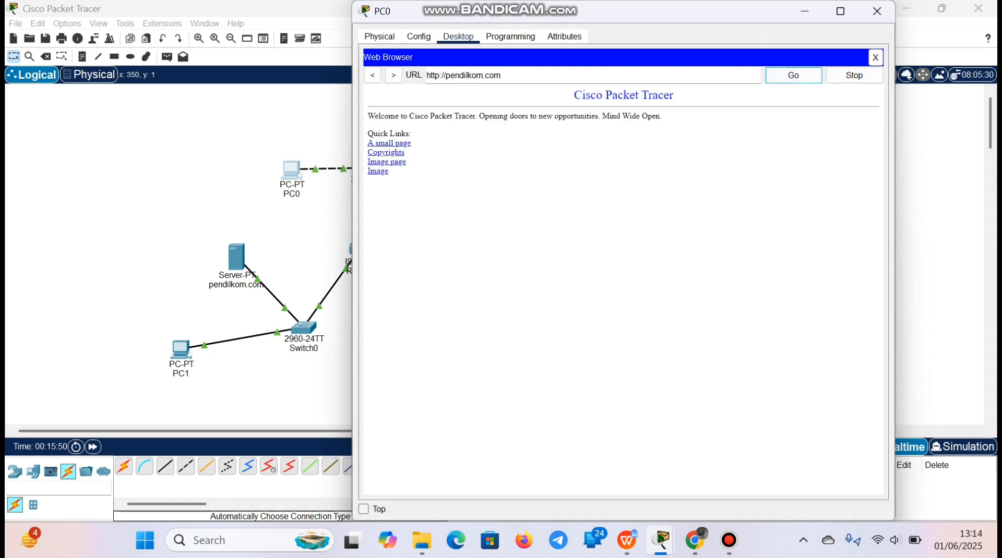
{"action": "left_click_drag", "start_coordinate": [651, 23], "coordinate": [683, 31]}
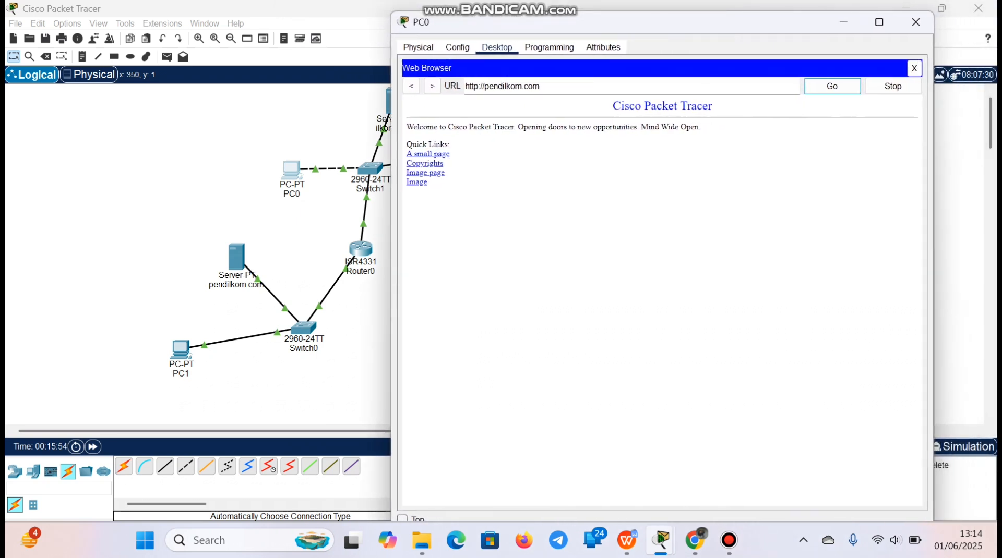
Check the remaining instructions on the assignment page in Chrome, then return to Packet Tracer's main topology window
{"action": "mouse_move", "coordinate": [694, 541]}
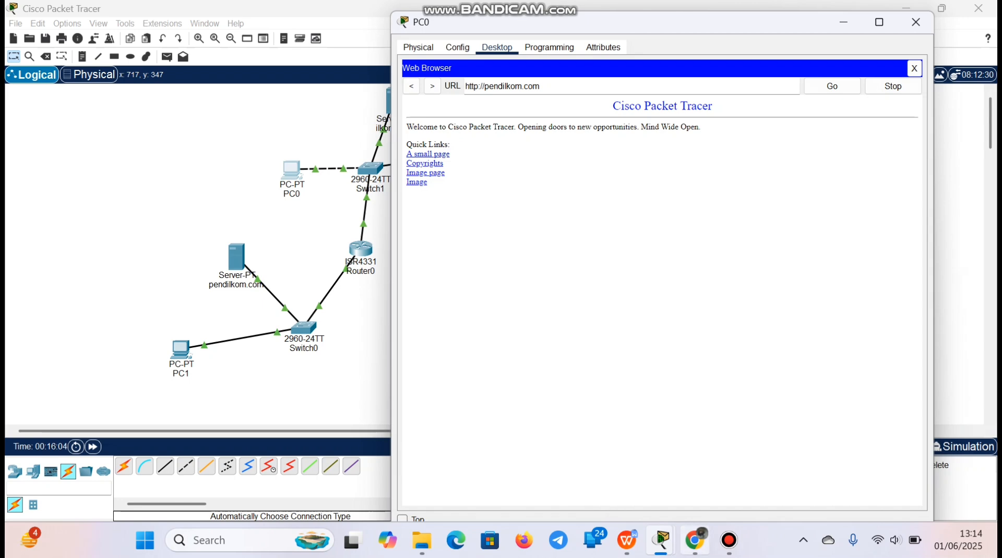
{"action": "left_click", "coordinate": [695, 540]}
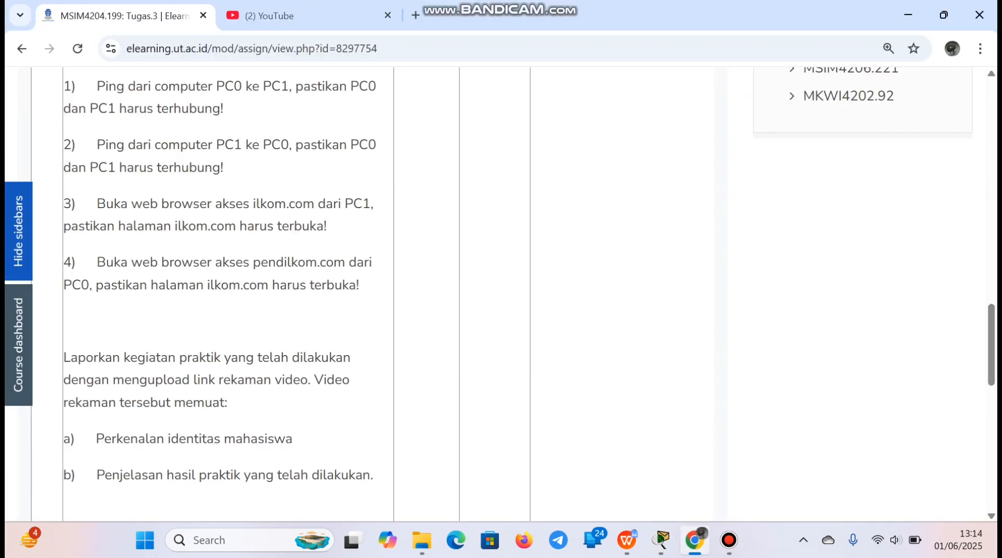
{"action": "mouse_move", "coordinate": [659, 543]}
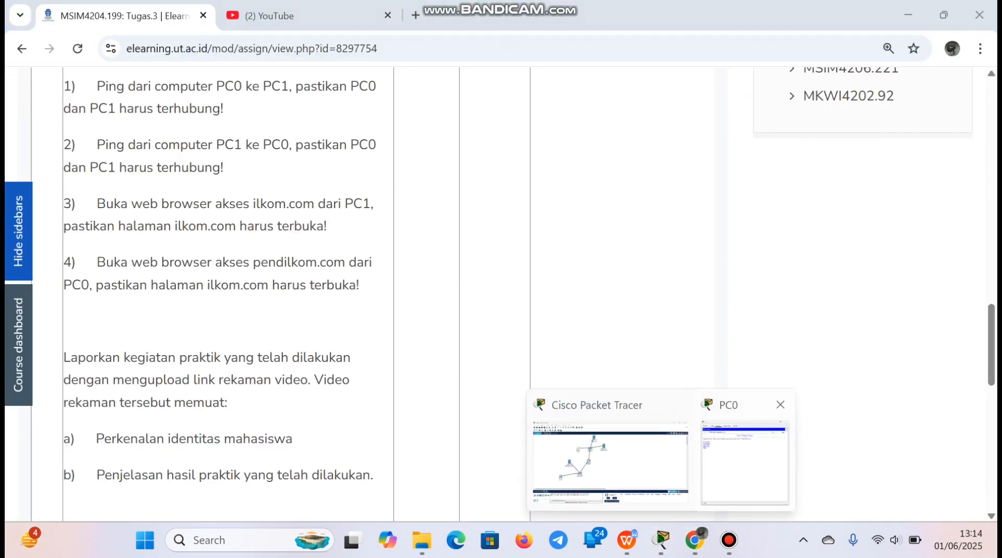
{"action": "left_click", "coordinate": [610, 459]}
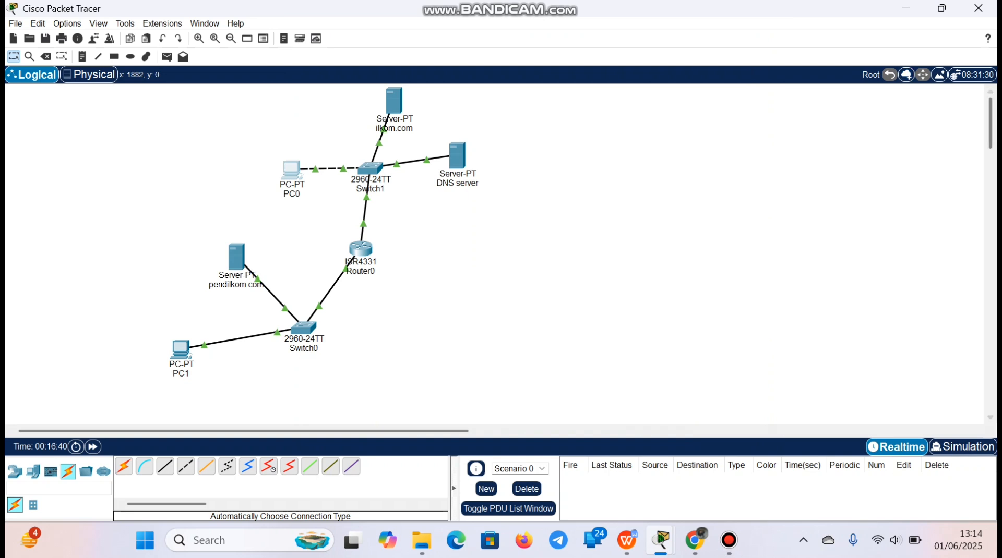
{"action": "left_click", "coordinate": [729, 540]}
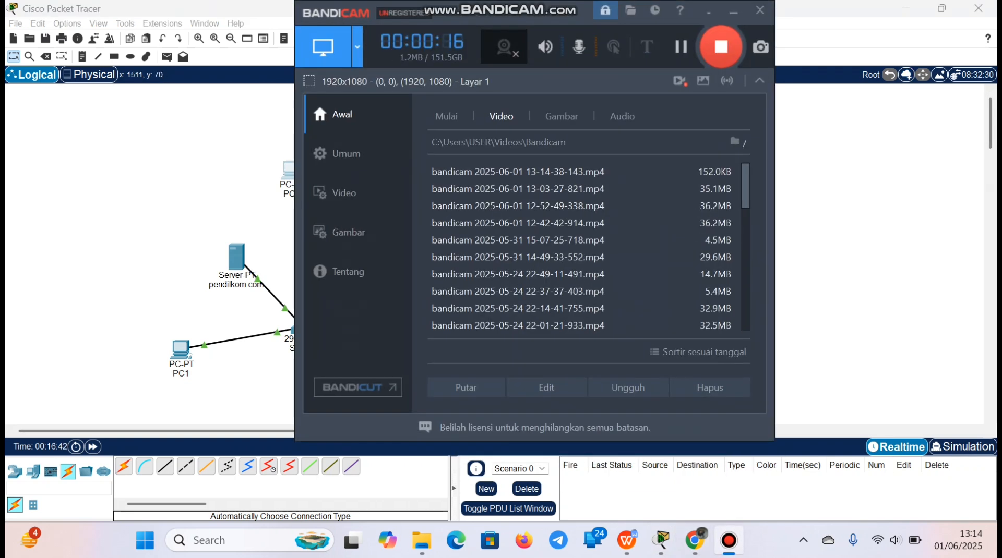